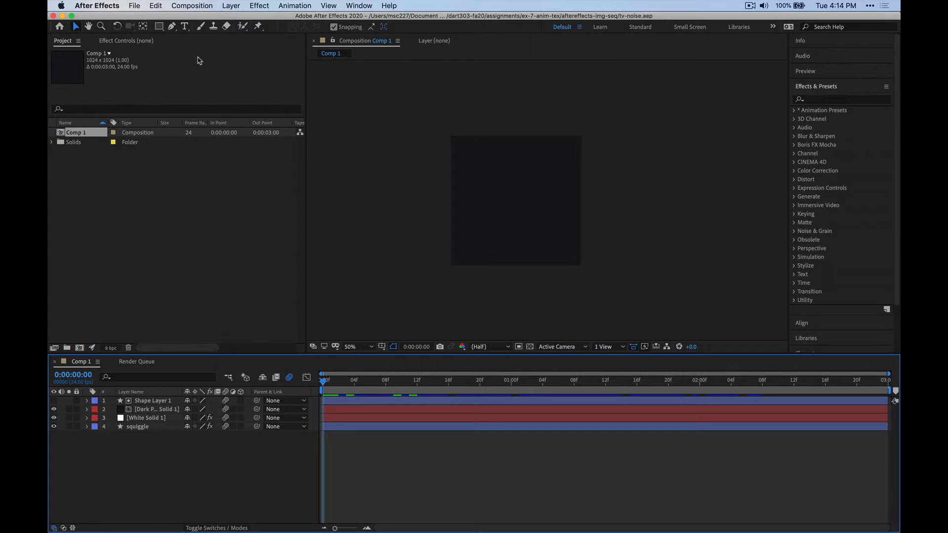
Review Comp 1's size, frame rate and duration in the composition settings without changing them.
left_click(193, 6)
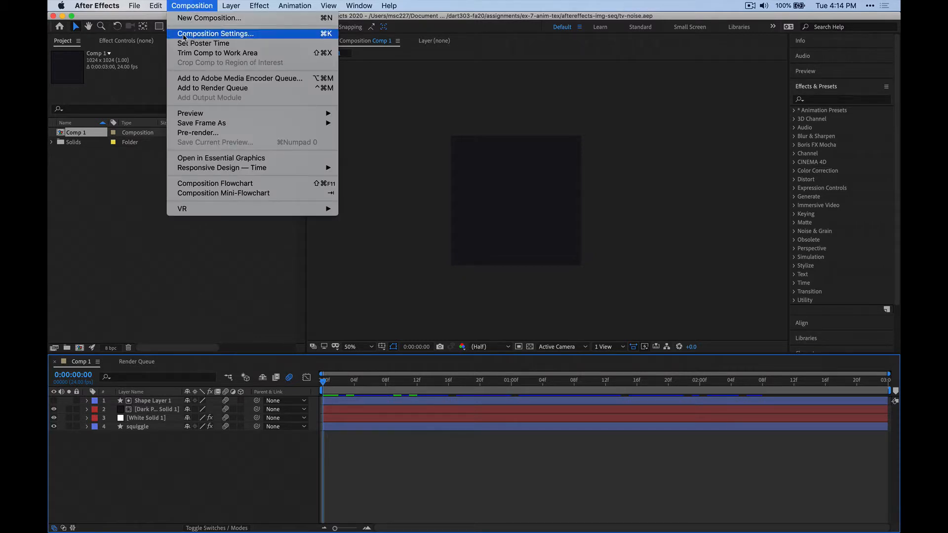
left_click(184, 33)
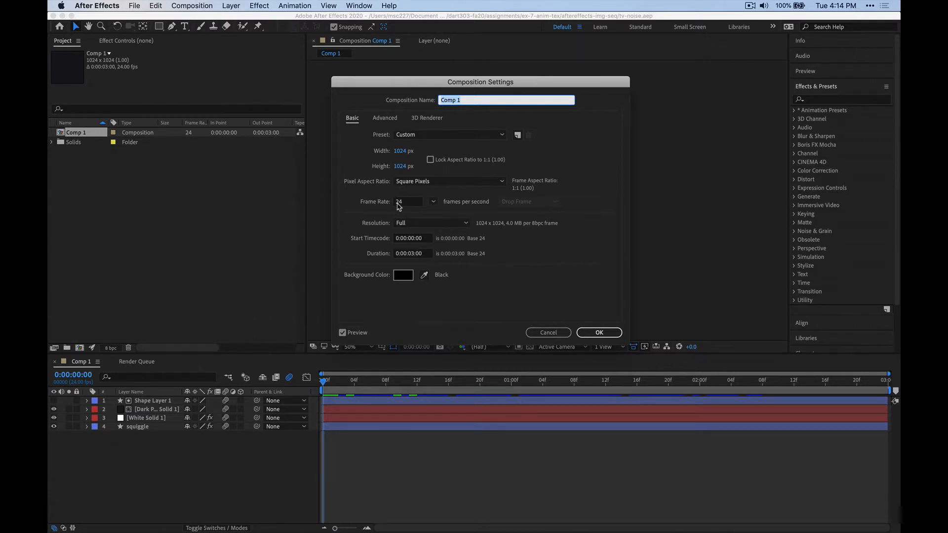
left_click(415, 253)
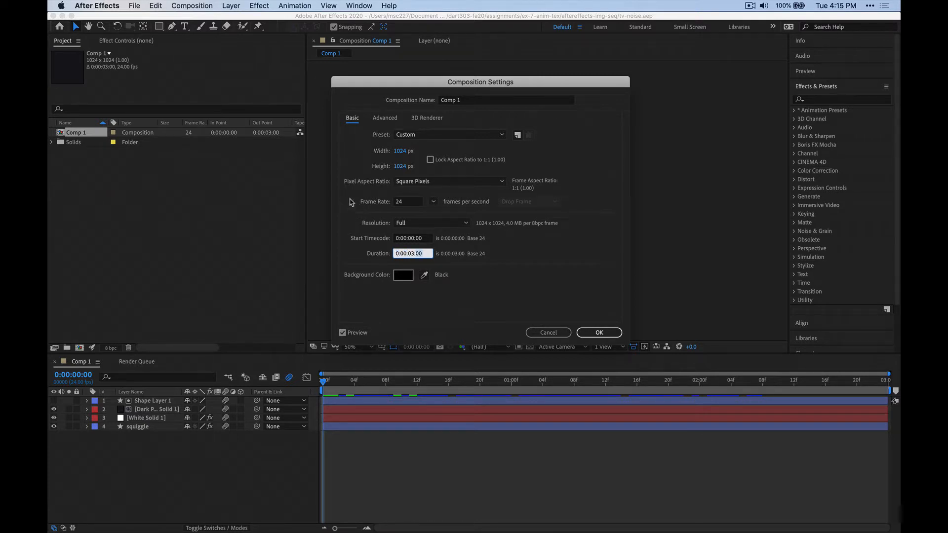
left_click(355, 159)
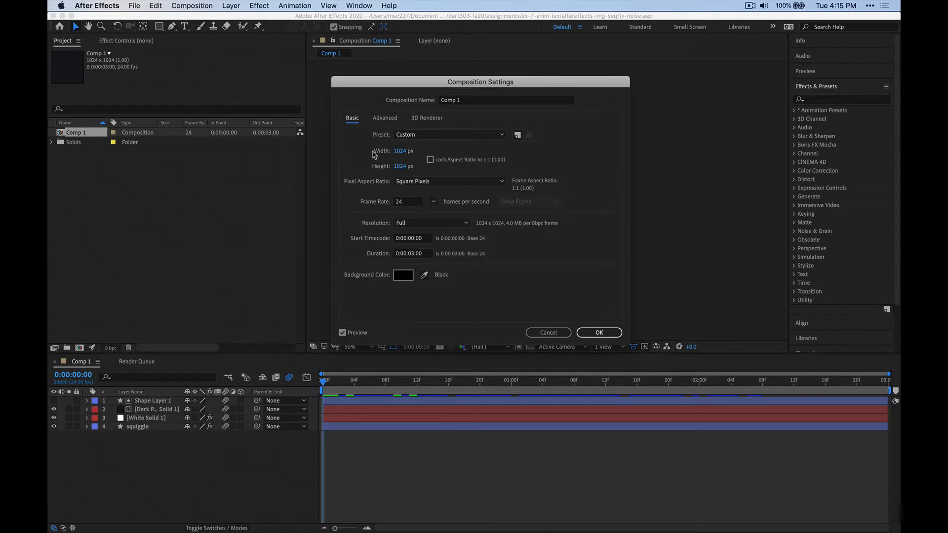
left_click(549, 332)
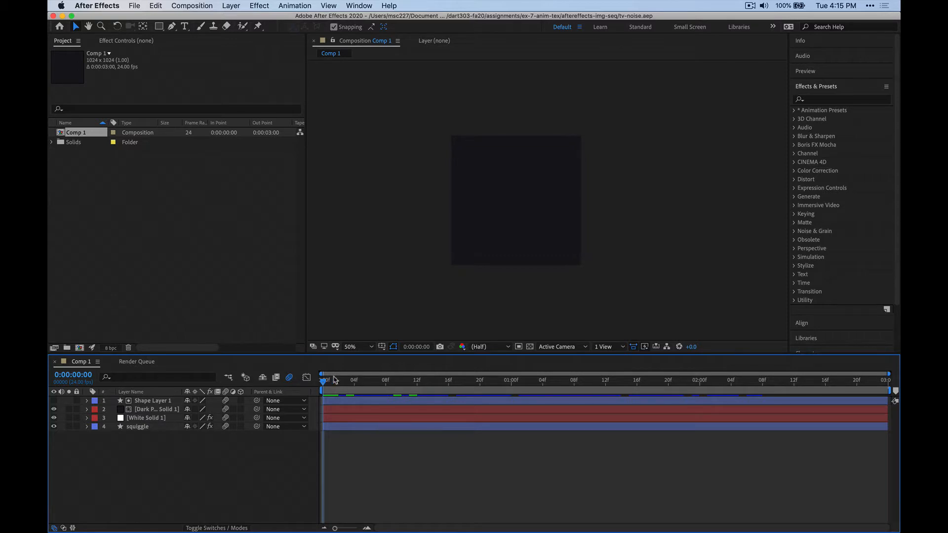
Preview the Comp 1 animation and check Shape Layer 1's extent at frame 9.
key("space")
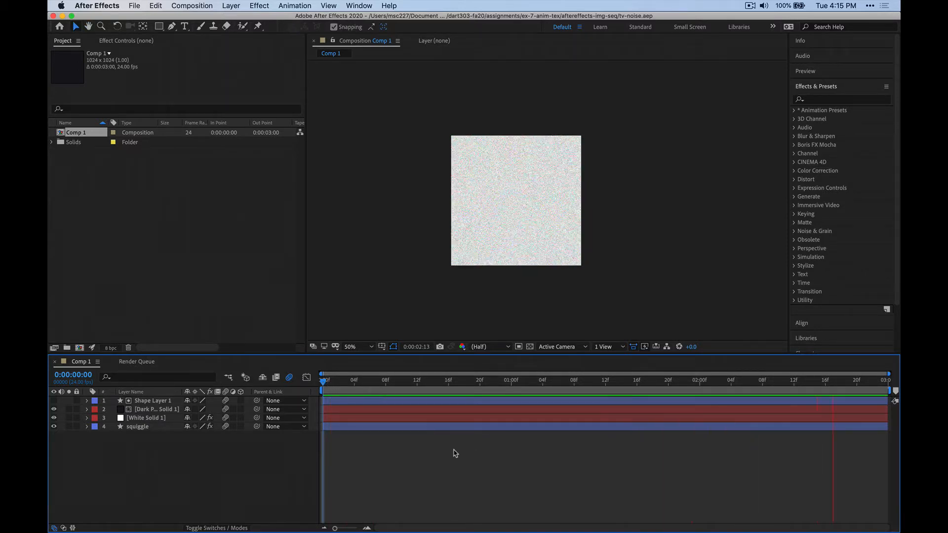
key("space")
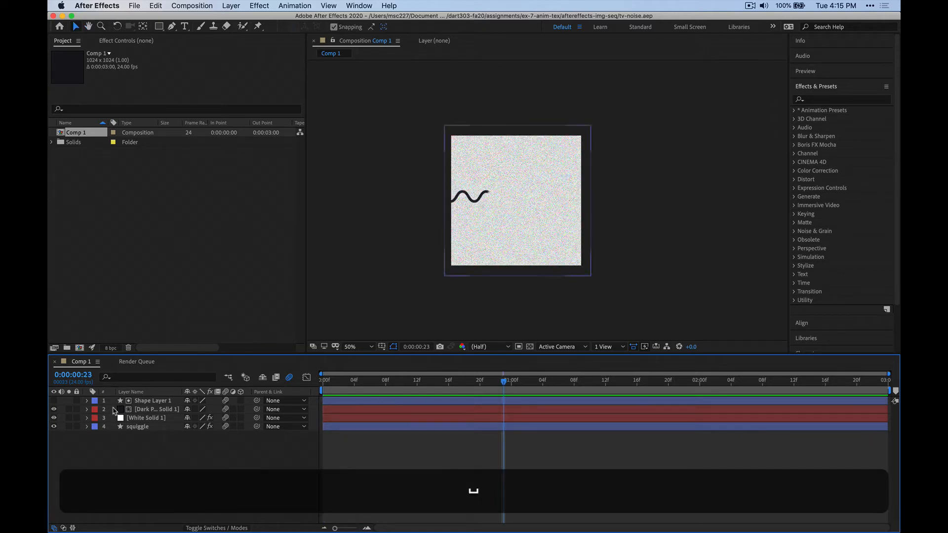
left_click(151, 401)
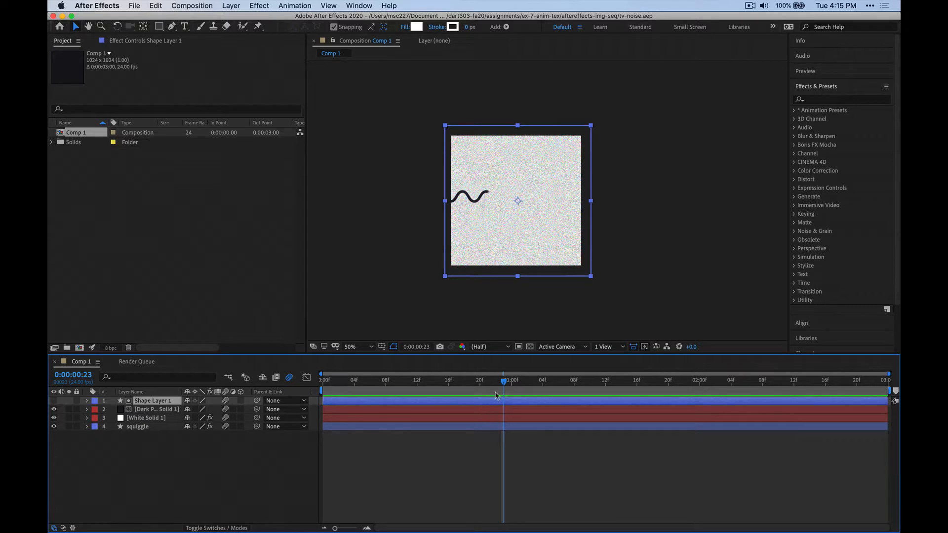
left_click_drag(496, 387, 394, 386)
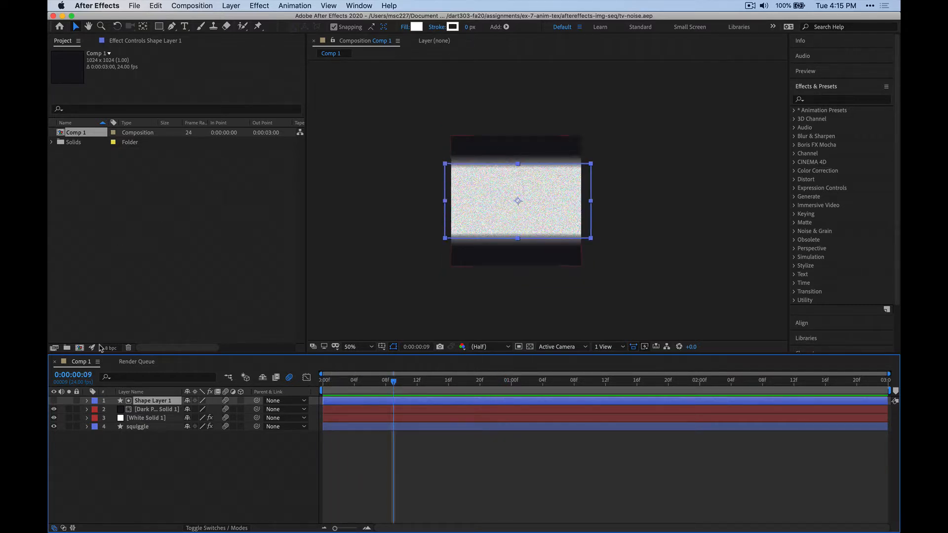
Show the track matte column and examine how Shape Layer 1 acts as the matte for the dark purple solid.
left_click(144, 411)
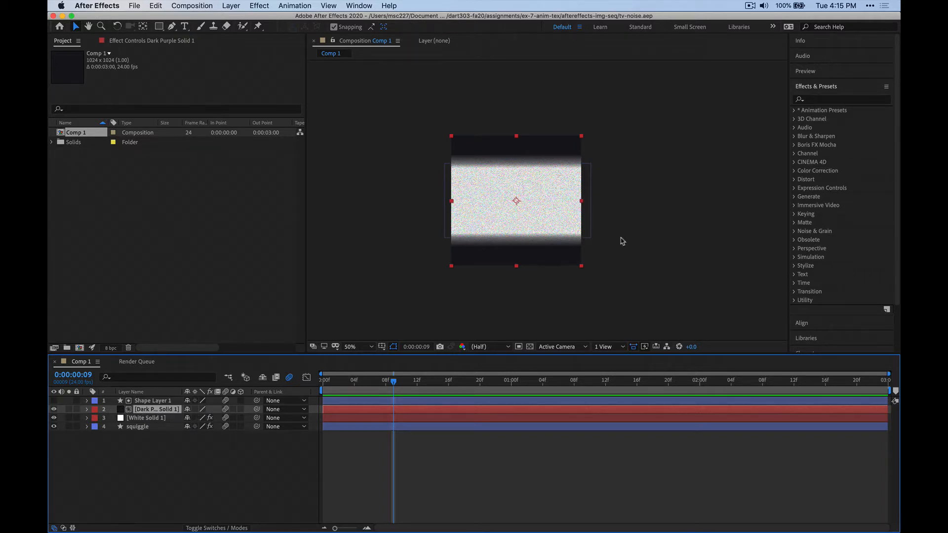
left_click(155, 402)
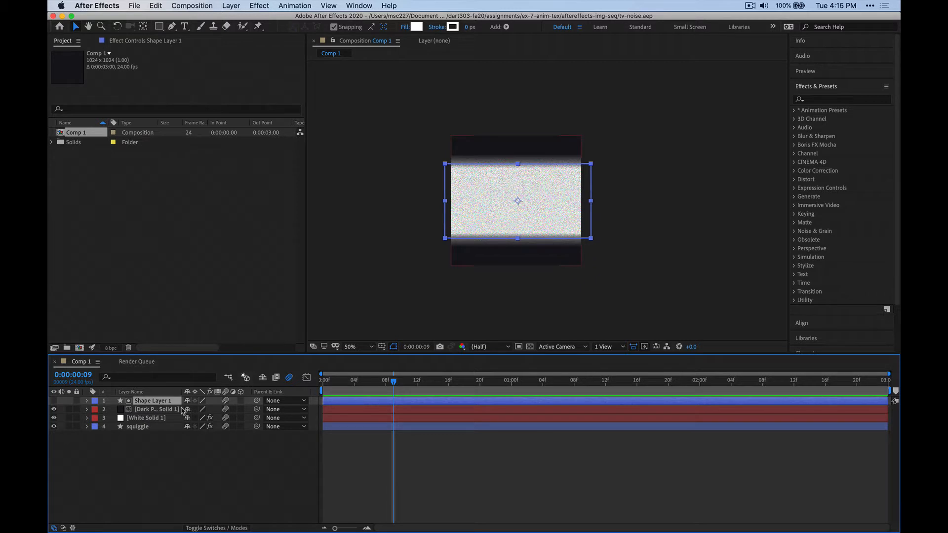
left_click(207, 527)
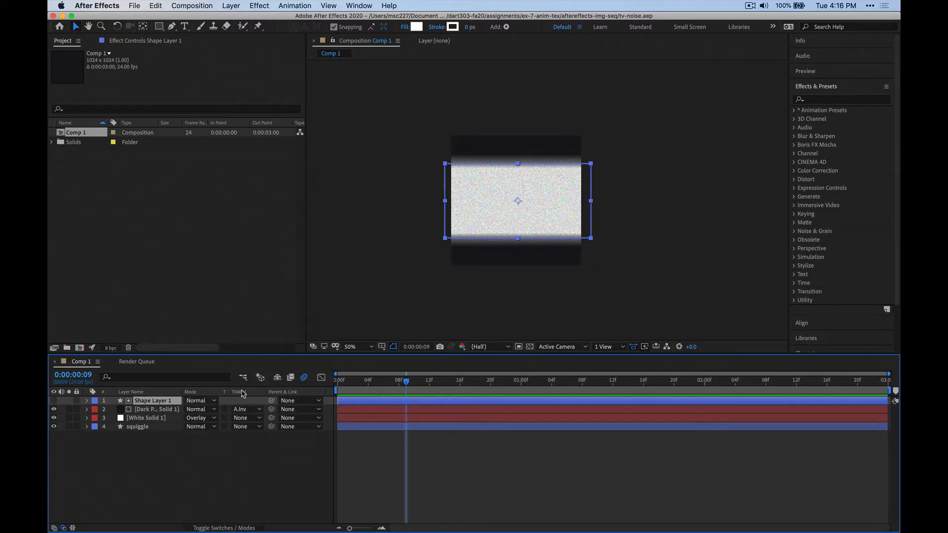
left_click(244, 409)
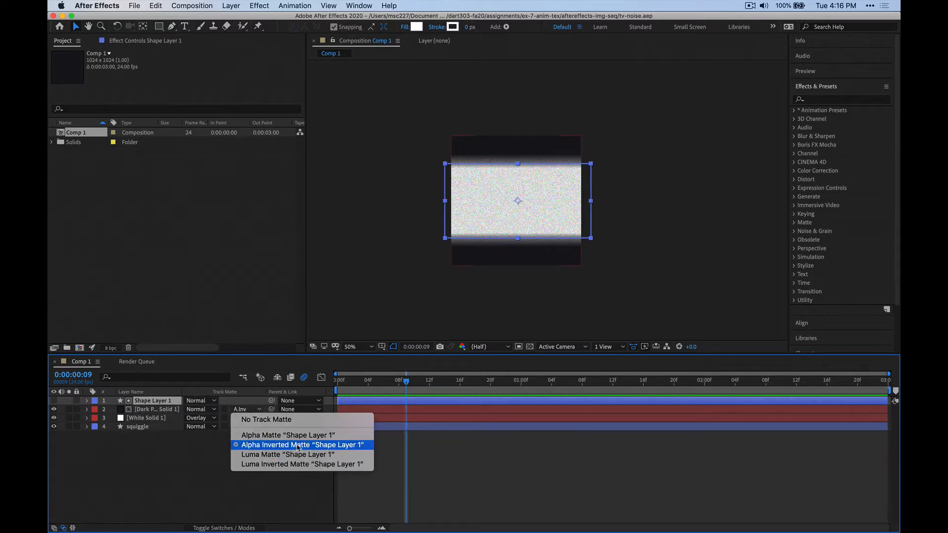
left_click(234, 402)
left_click(163, 412)
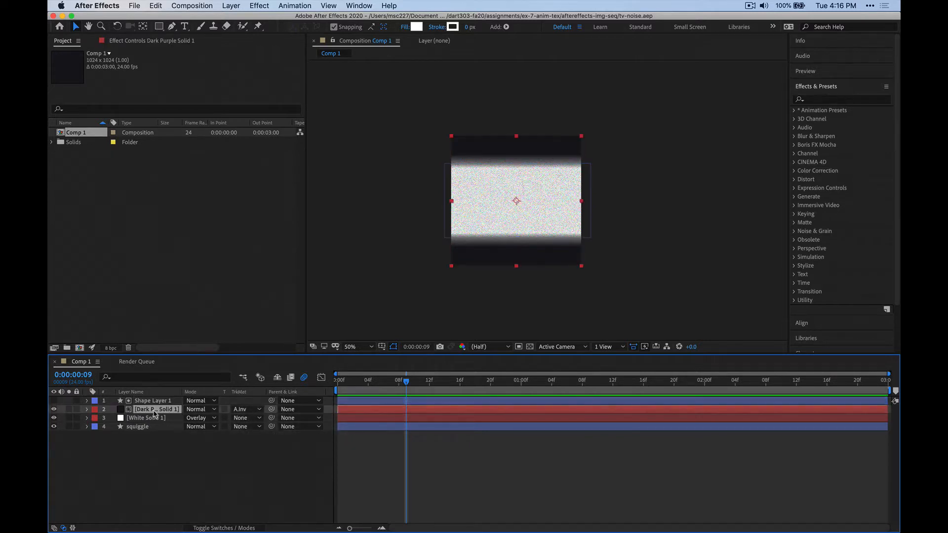
left_click(589, 171)
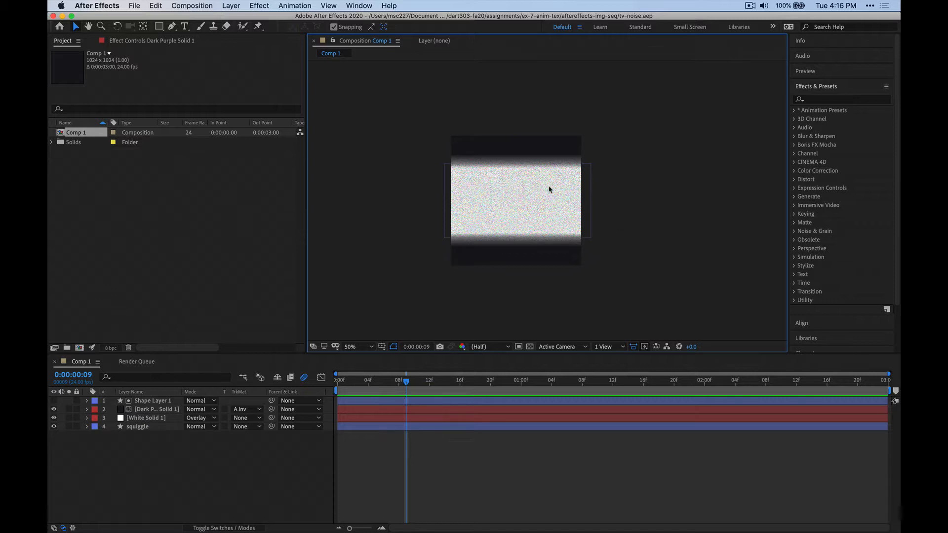
left_click(159, 412)
left_click(247, 409)
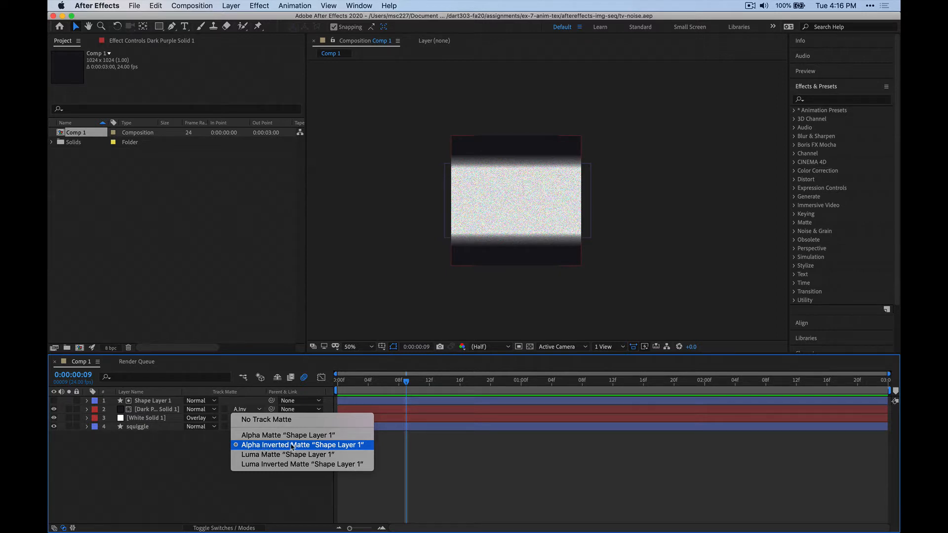
left_click(200, 447)
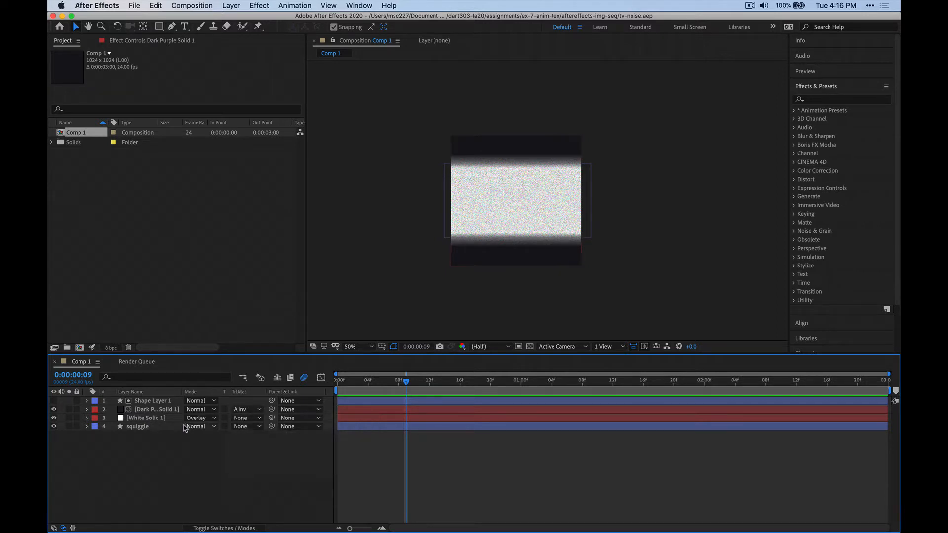
Inspect the effects applied to the White Solid 1 and squiggle layers.
left_click(152, 419)
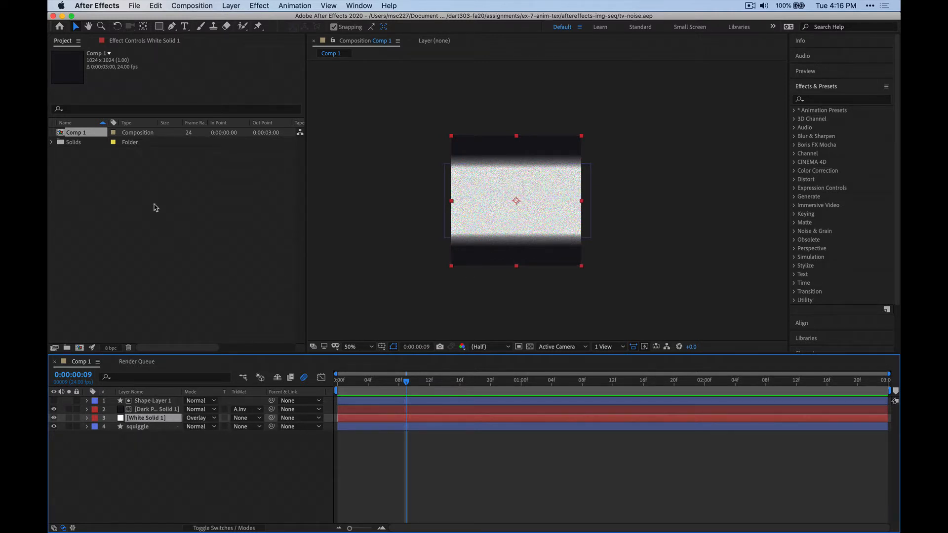
left_click(132, 41)
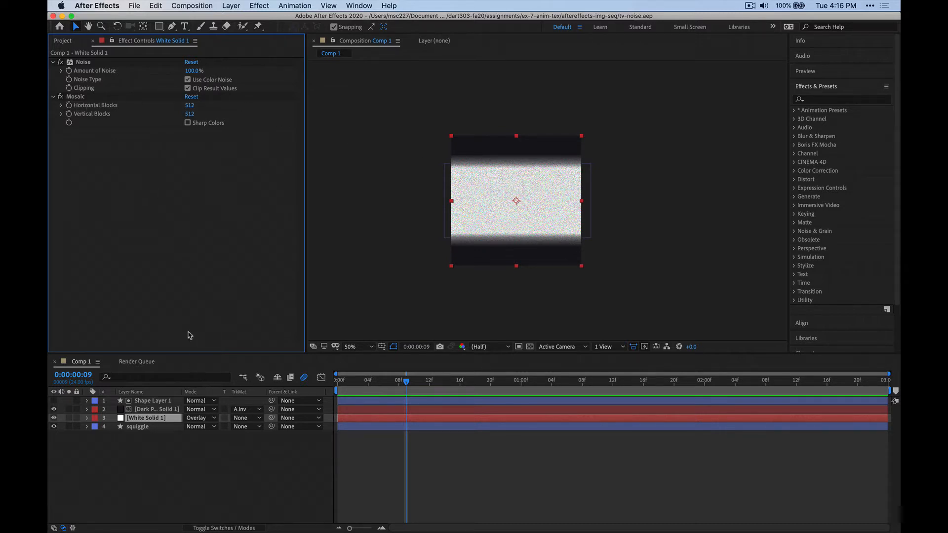
left_click(133, 428)
Scrub through the squiggle animation to the end of the composition and return to the first frame.
mouse_move(410, 382)
left_mouse_down()
mouse_move(872, 395)
mouse_move(696, 410)
mouse_move(598, 395)
left_mouse_up()
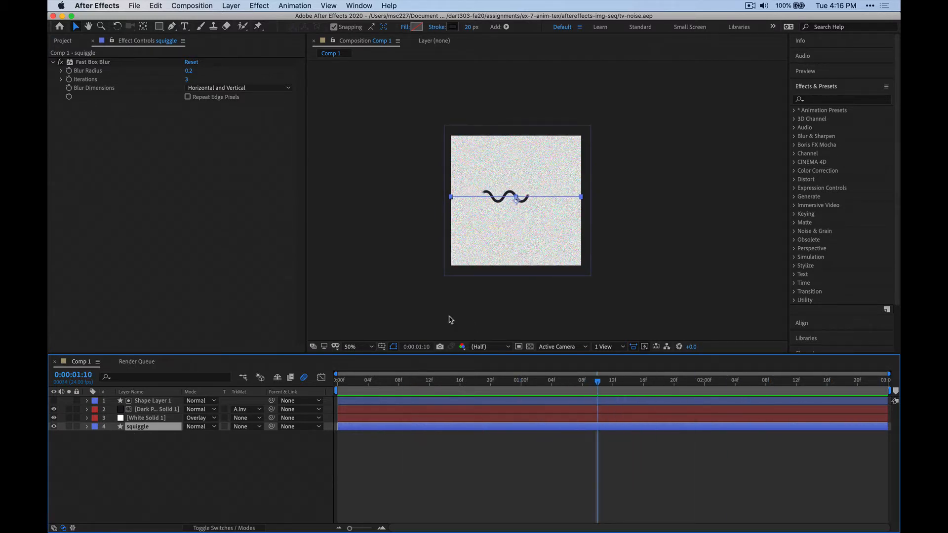
left_click(449, 318)
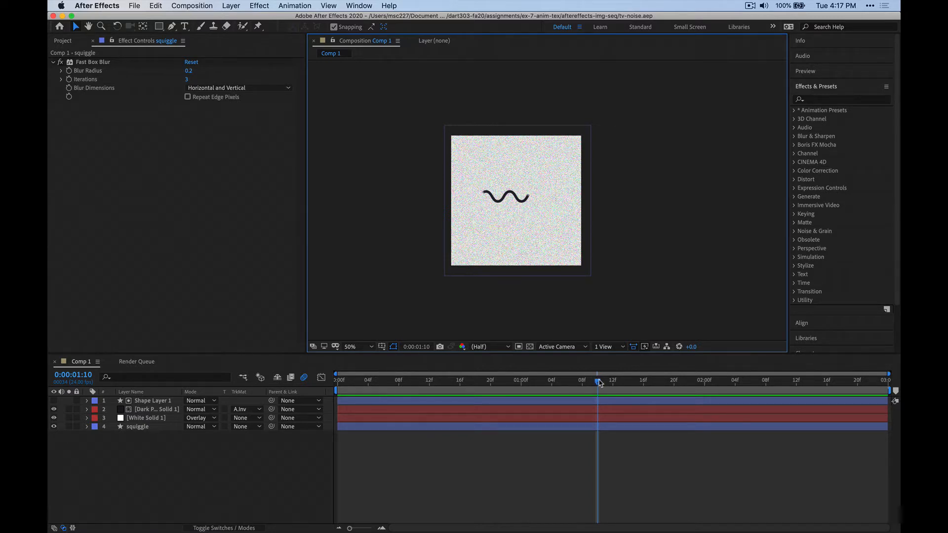
left_click_drag(598, 383, 877, 388)
left_click_drag(881, 383, 332, 383)
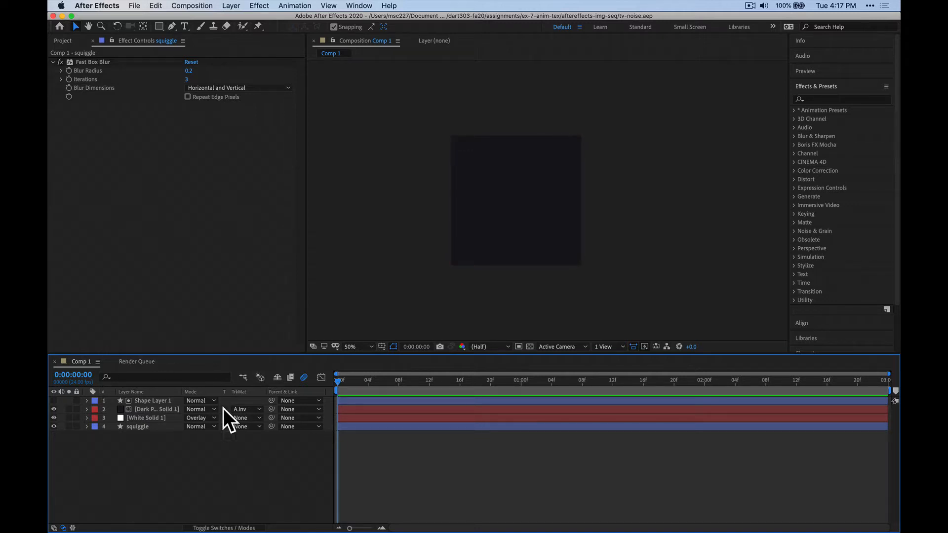
Add Comp 1 to the render queue and collapse the three finished render items.
left_click(134, 6)
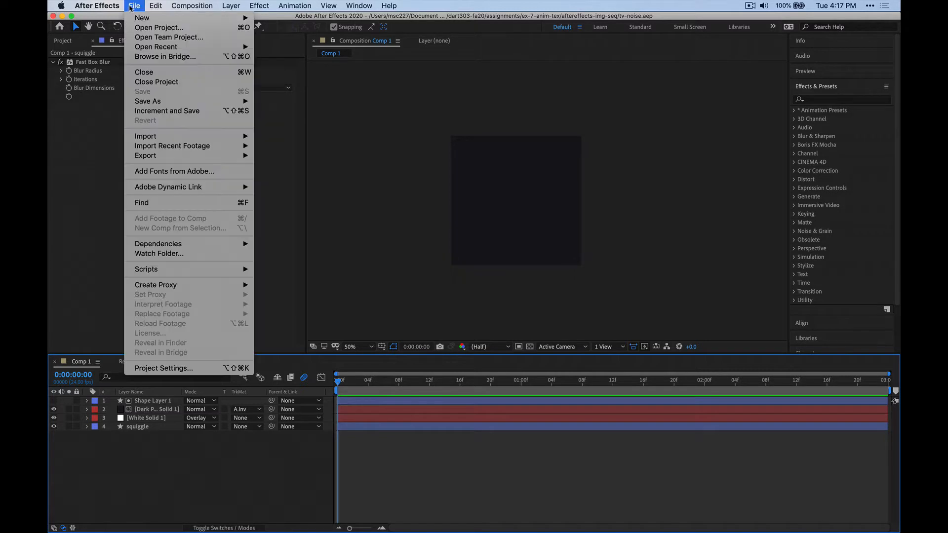
mouse_move(178, 159)
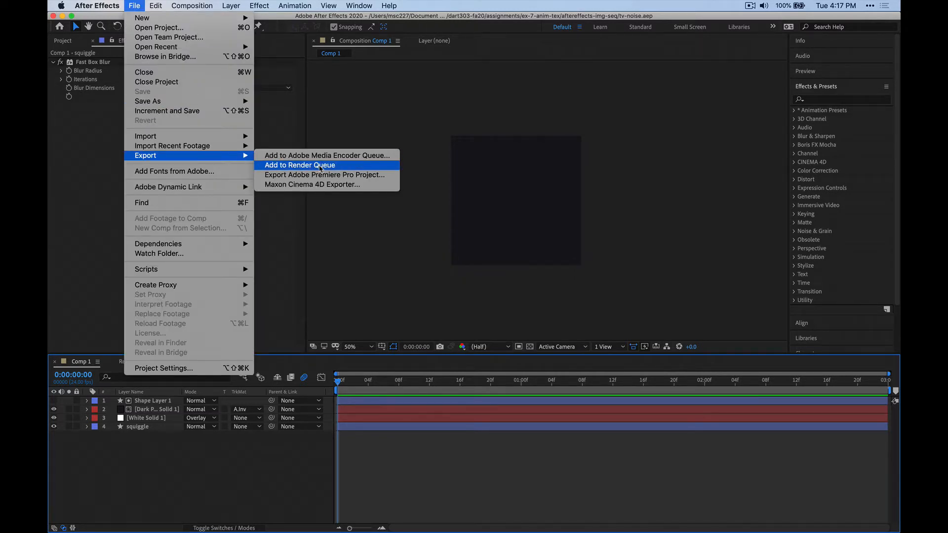
left_click(319, 165)
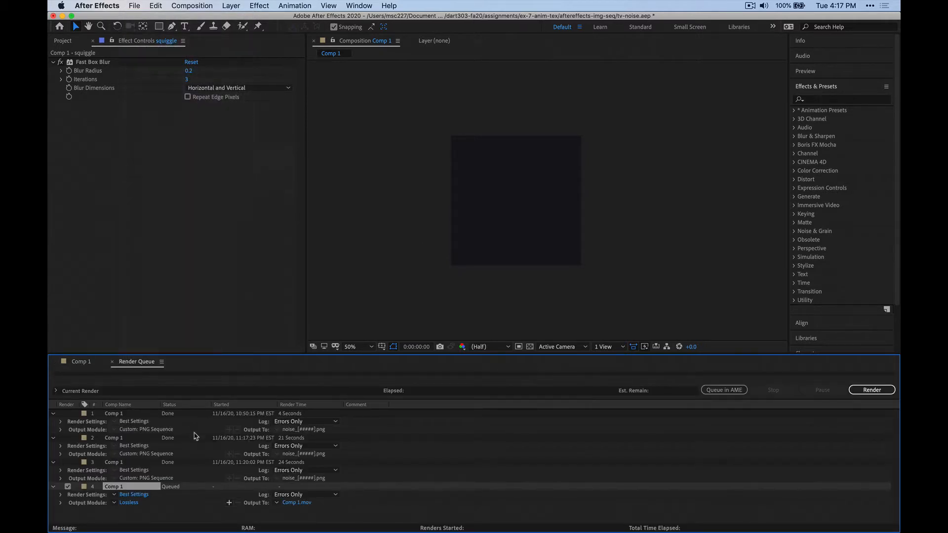
left_click(53, 437)
left_click(53, 446)
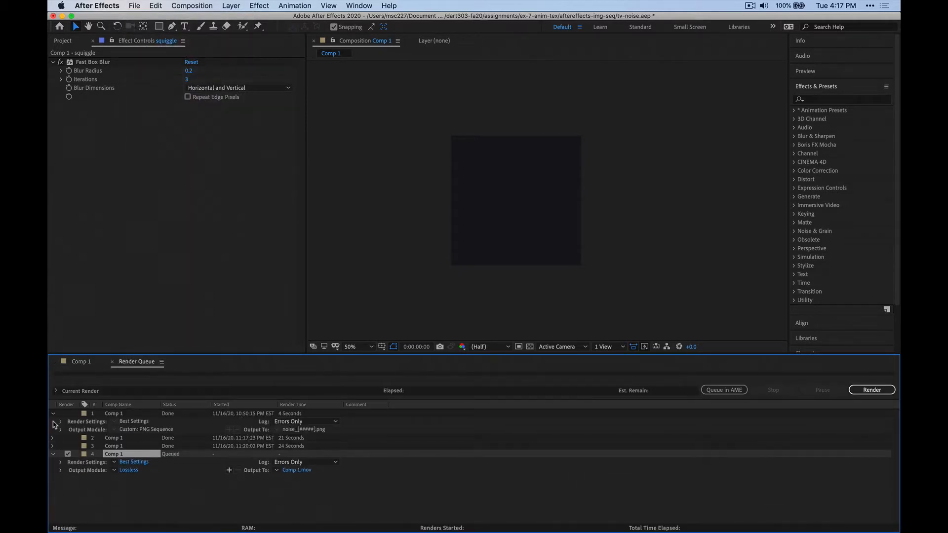
left_click(53, 413)
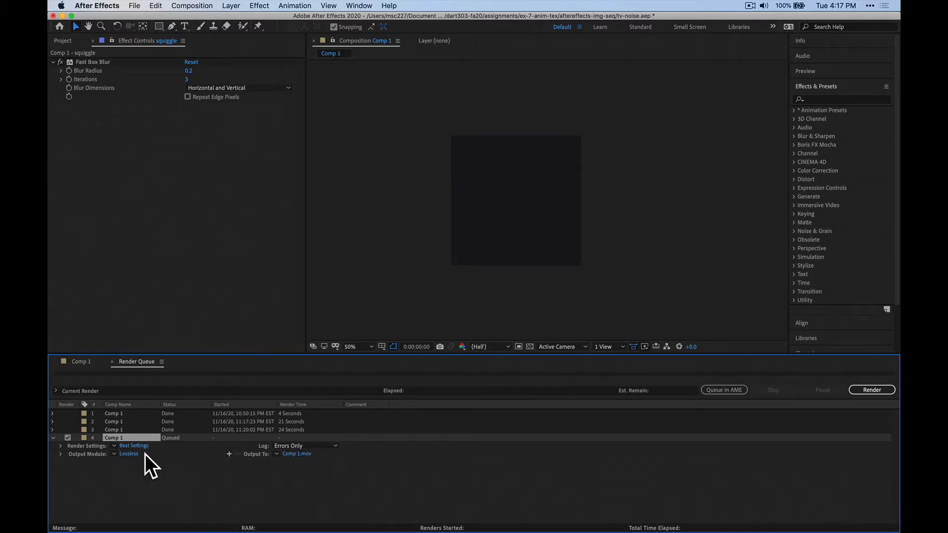
Set the queued Comp 1 render's output module format to PNG Sequence.
left_click(130, 454)
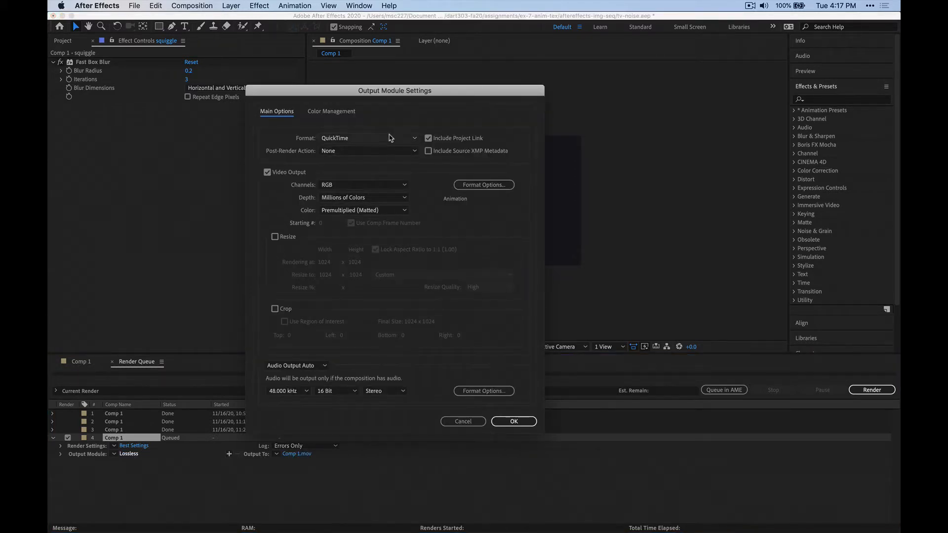
left_click(390, 138)
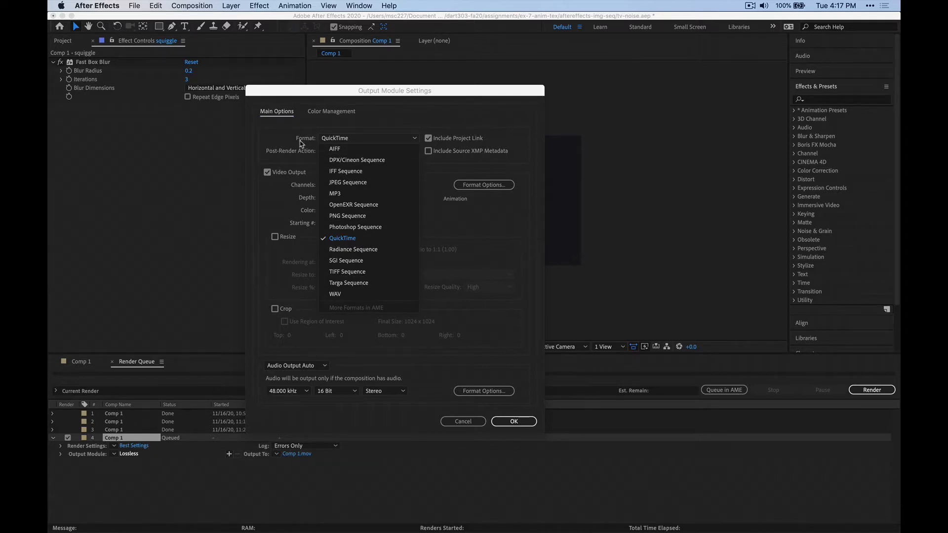
left_click(335, 217)
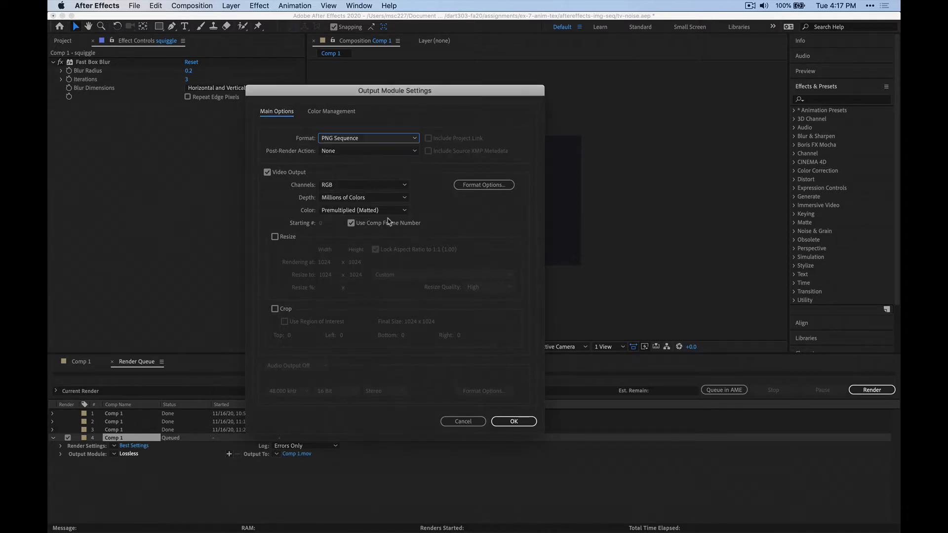
left_click(513, 421)
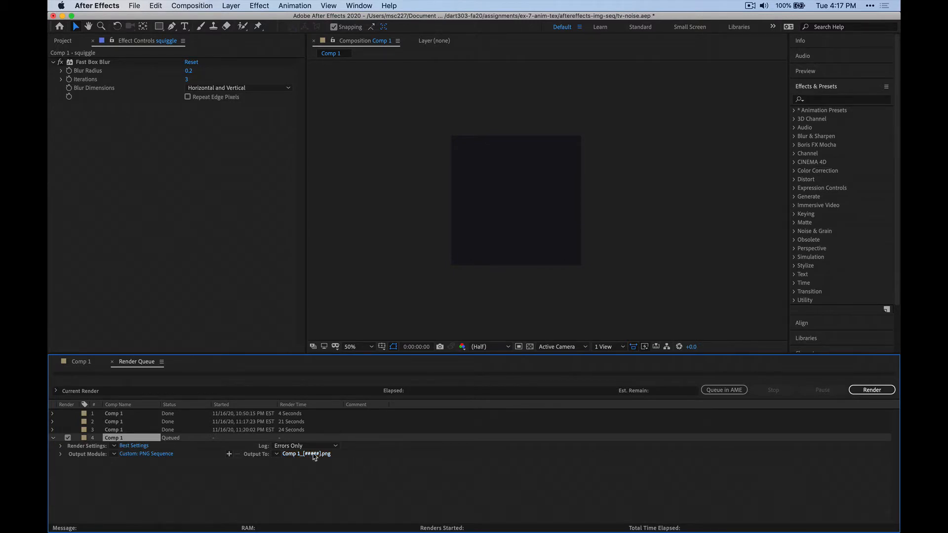
Name the render's output files tv-screen_[#####].png, keeping the frame-number placeholder.
left_click(467, 108)
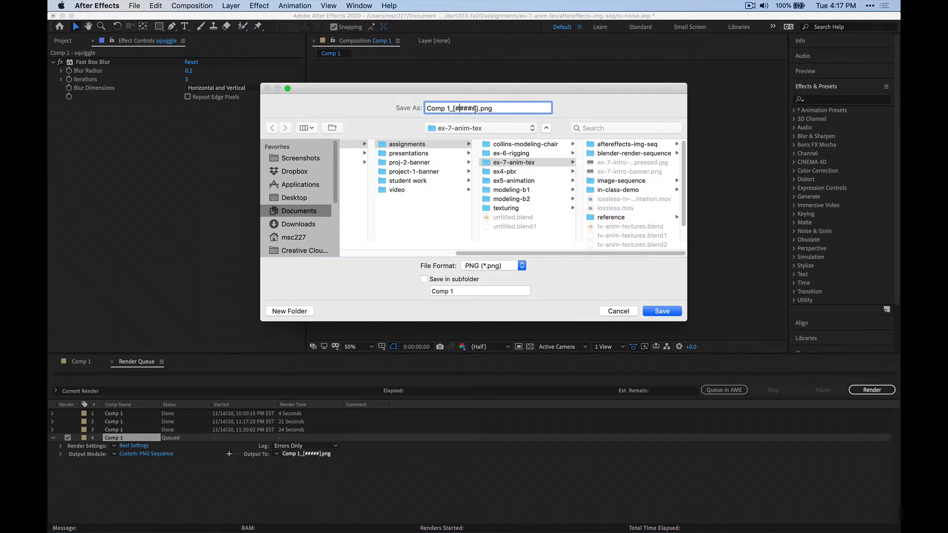
left_click_drag(476, 108, 455, 108)
left_click(471, 108)
left_click(469, 108)
left_click_drag(425, 109, 450, 110)
type("tv-scre")
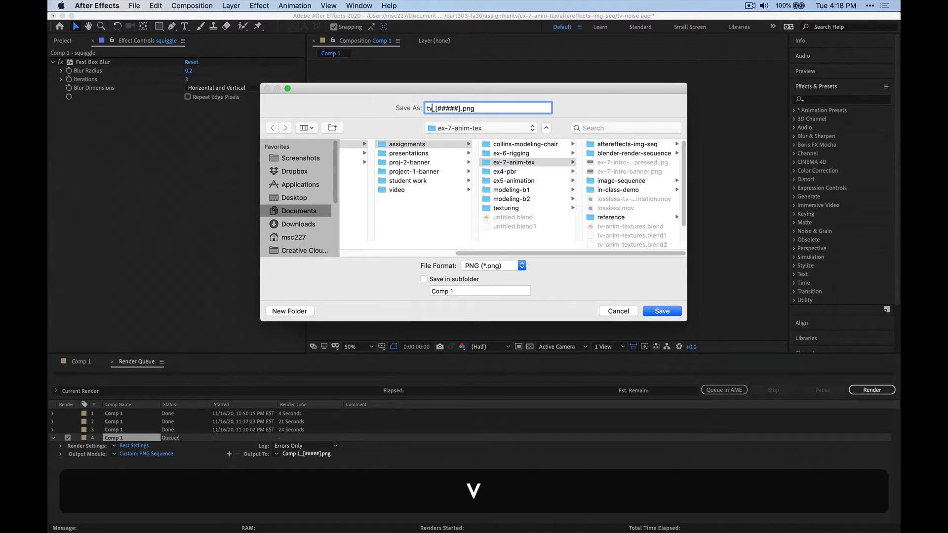
type("en")
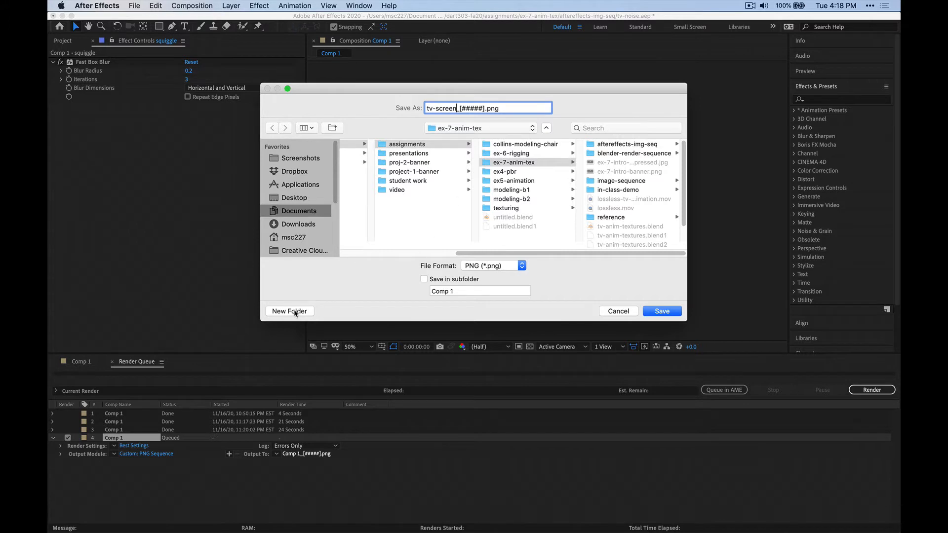
Create a tv-screen-sequence folder inside ex-7-anim-tex as the output location and render the queued composition.
left_click(292, 311)
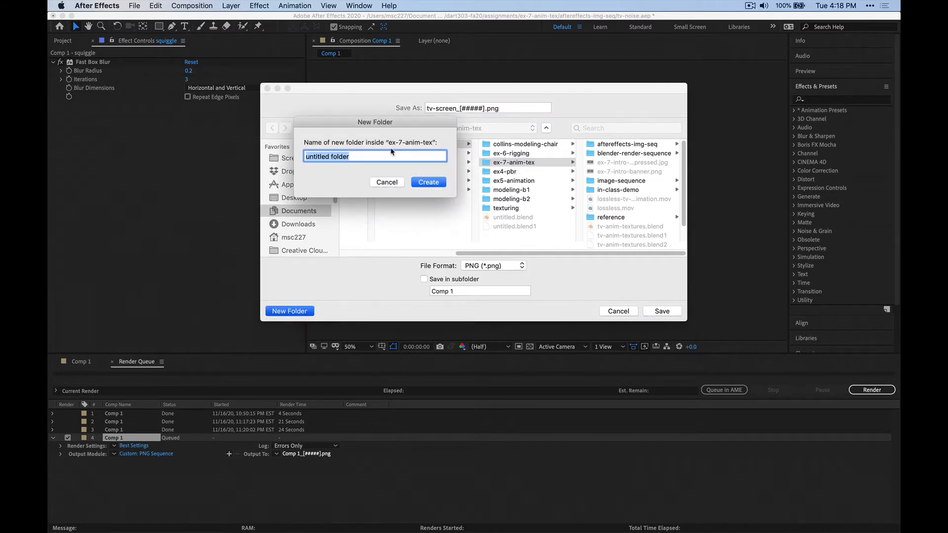
type("tv")
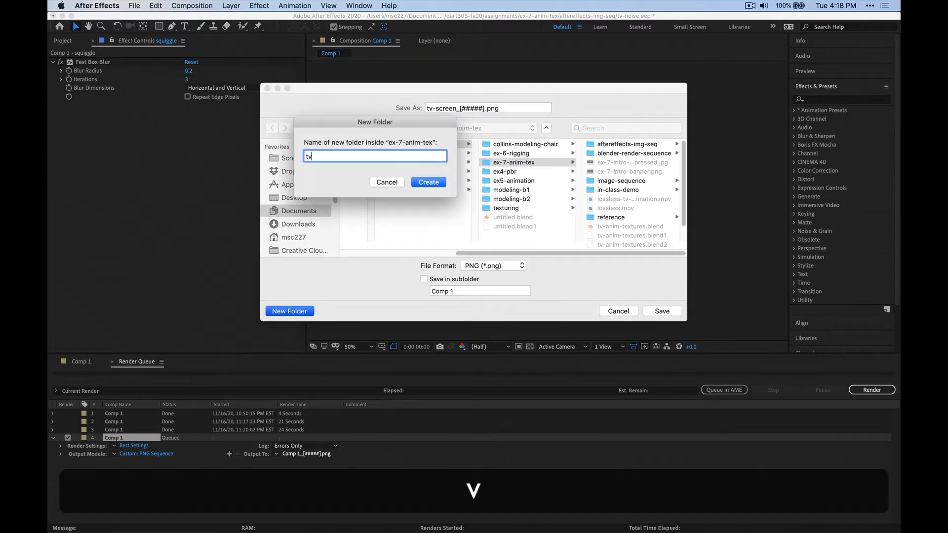
type("-screen-sequence")
left_click(422, 182)
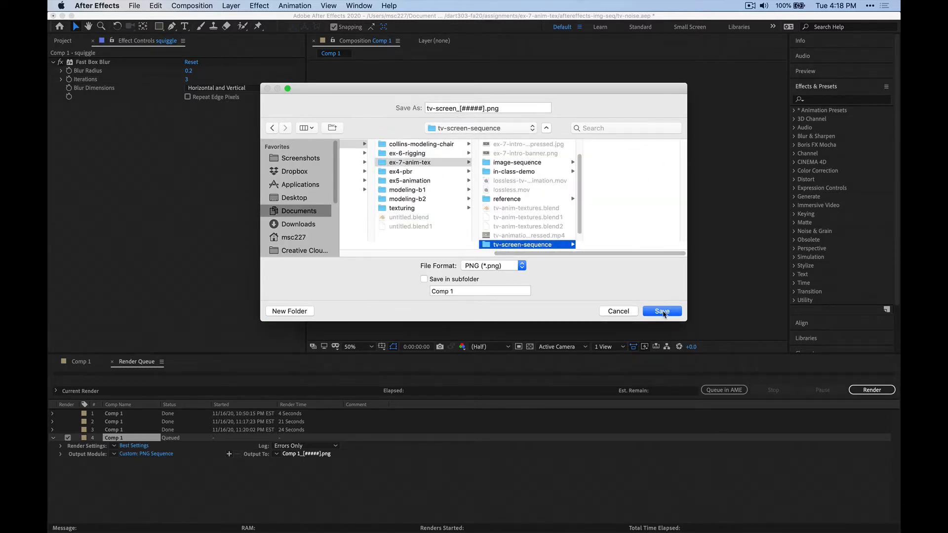
left_click(661, 311)
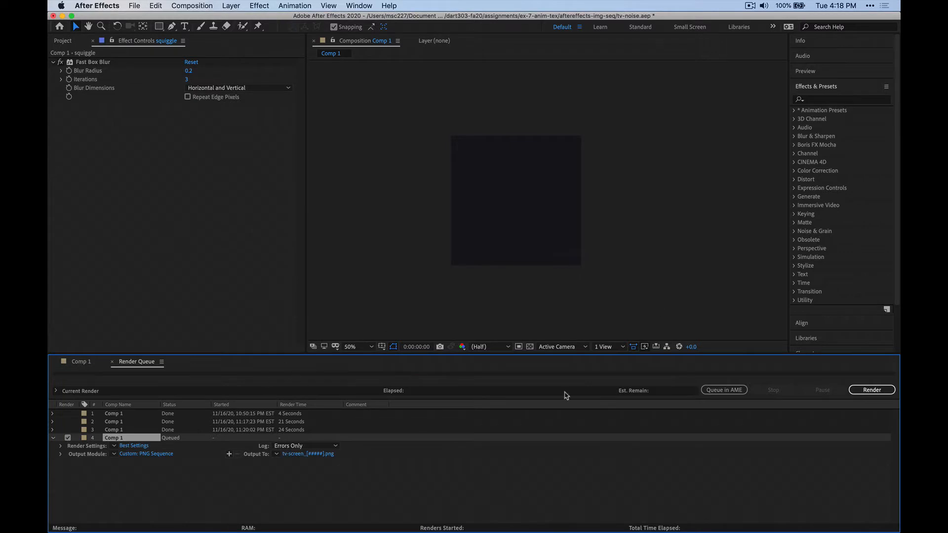
left_click(865, 393)
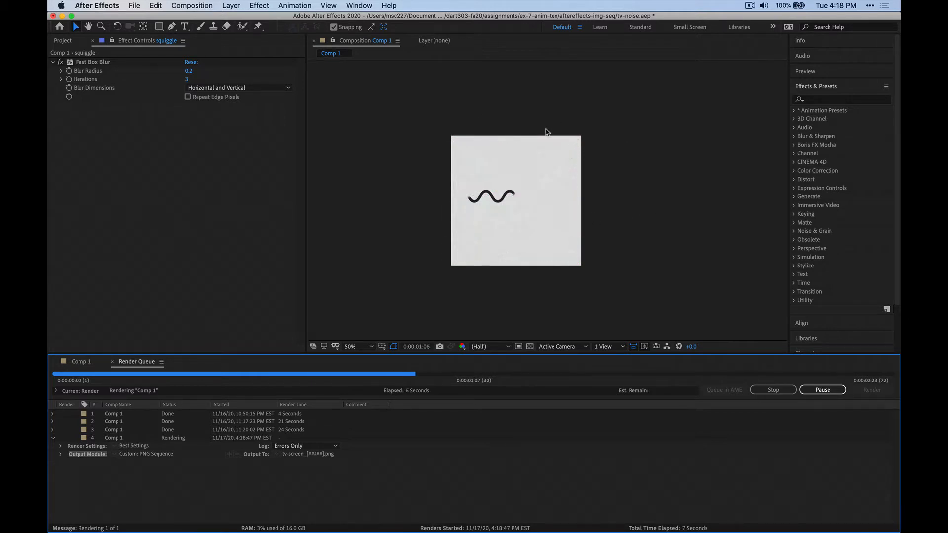
Switch to Finder, open the tv-screen-sequence folder and preview its first frame, tv-screen_00000.png, at large size.
key("super+Tab")
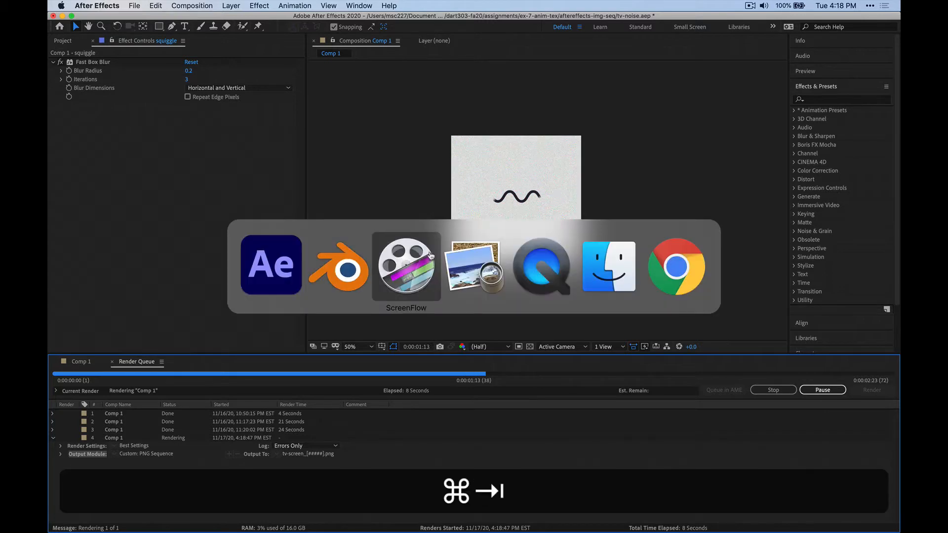
left_click(609, 266)
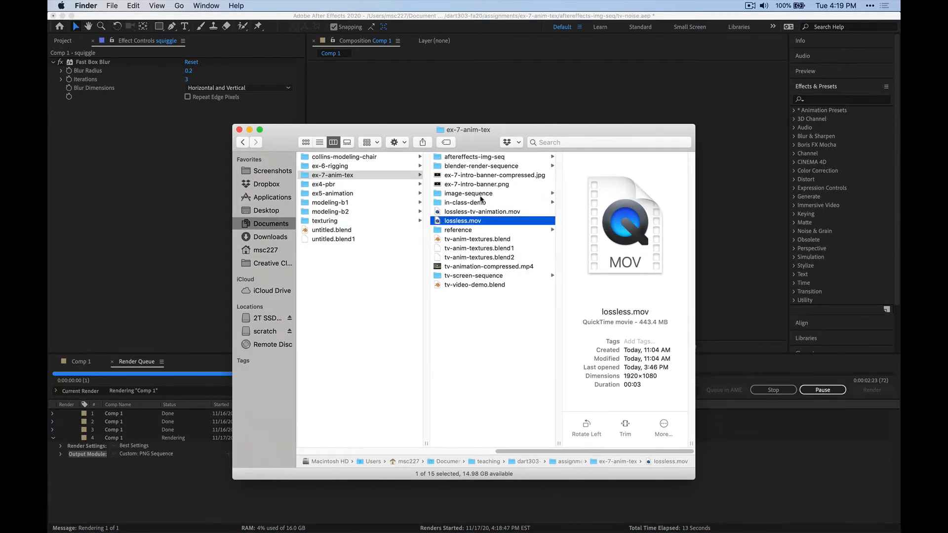
left_click(480, 195)
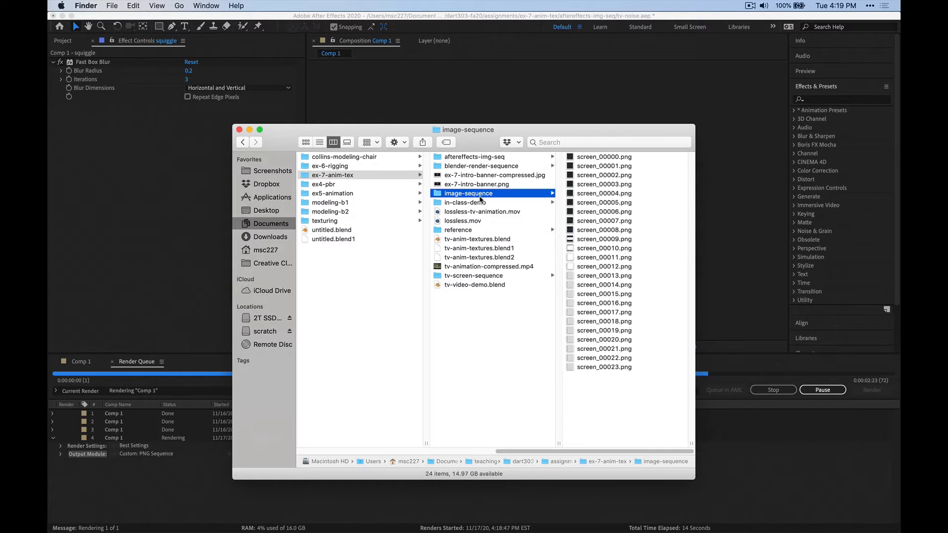
left_click(470, 276)
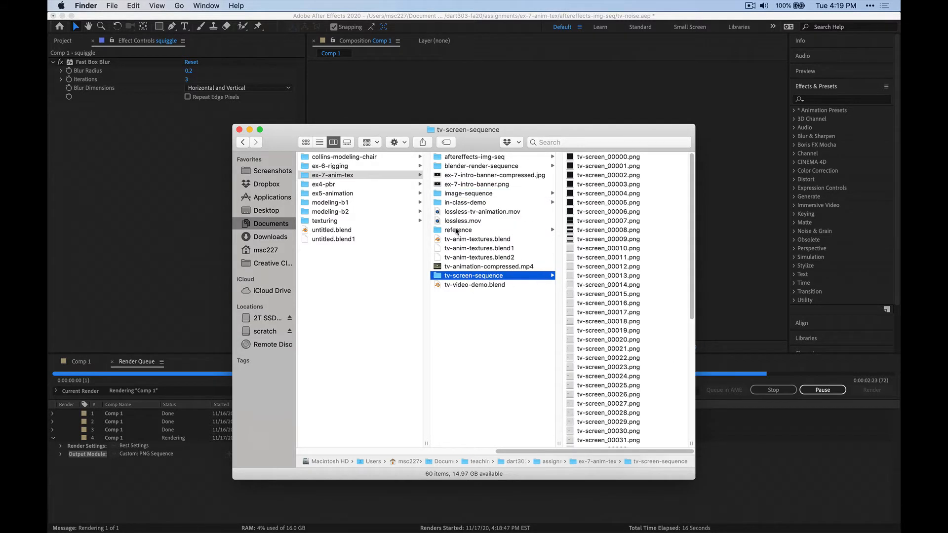
key("Right")
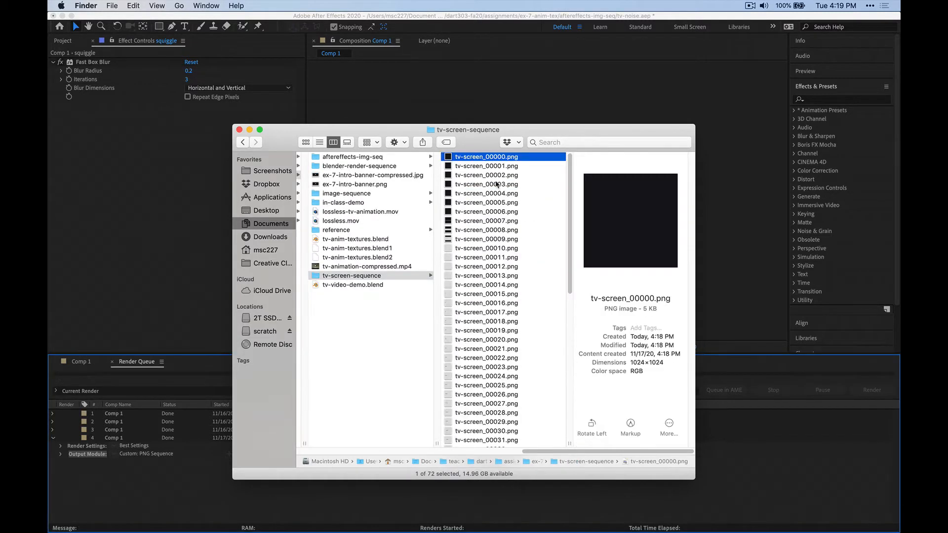
key("space")
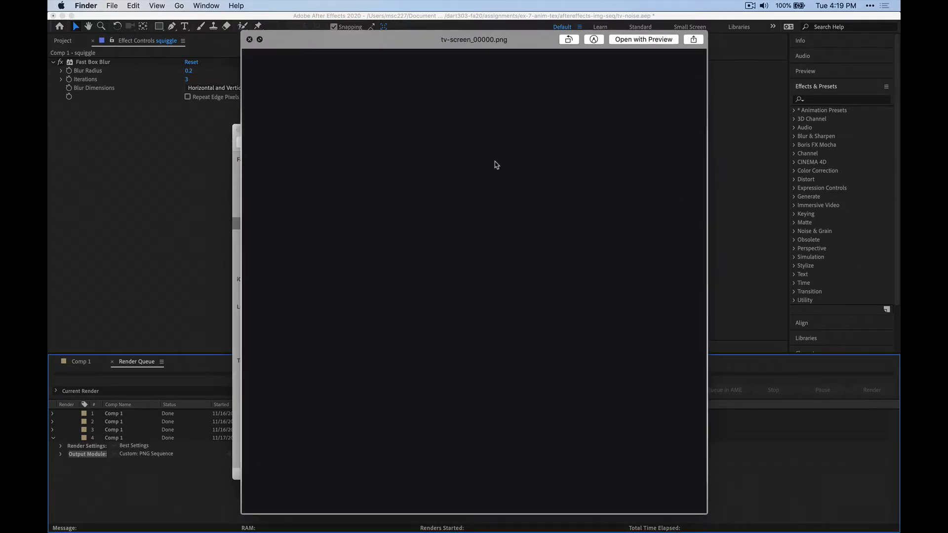
key("space")
Step through the rendered PNG frames in order to check how the animation progresses from frame to frame.
key("Down")
key("Down")
key("Down")
key("Down")
key("Down")
key("Down")
key("Down")
key("Down")
key("Down")
key("Down")
key("Down")
key("Down")
key("Down")
key("Down")
key("Down")
key("Down")
key("Down")
key("Down")
key("Down")
key("Down")
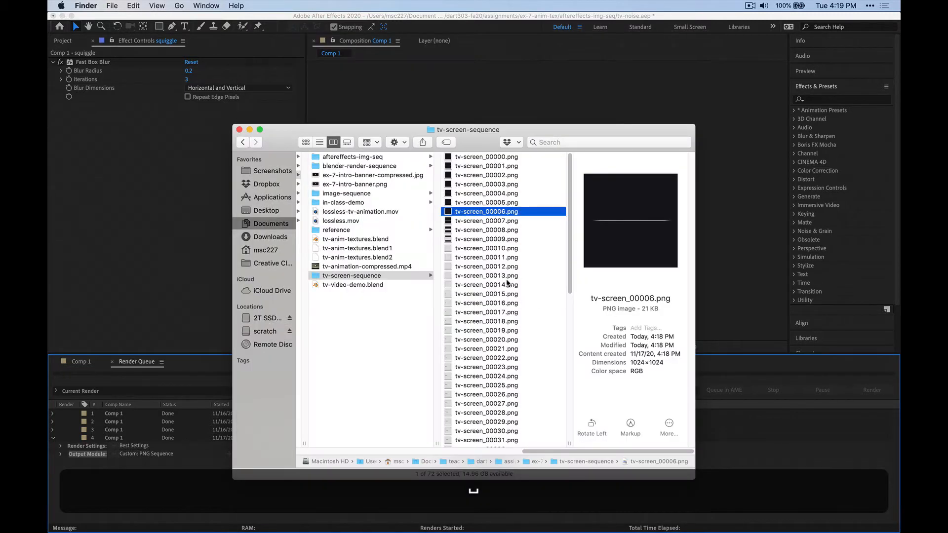
key("Down")
key("Down")
key("Down")
key("Down")
key("Down")
key("Down")
key("Down")
key("Down")
key("Down")
key("Down")
key("Down")
key("Down")
key("Down")
key("Down")
key("Down")
key("Down")
key("Down")
key("Down")
key("Down")
key("Down")
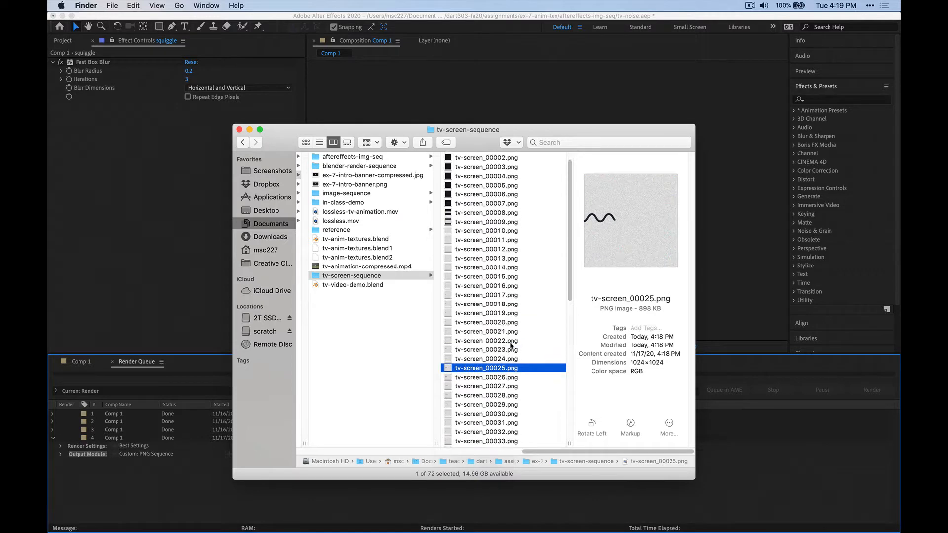
Check frames near the end of the sequence, preview tv-screen_00066.png at large size and close the Finder window.
left_click(499, 310)
left_click(503, 359)
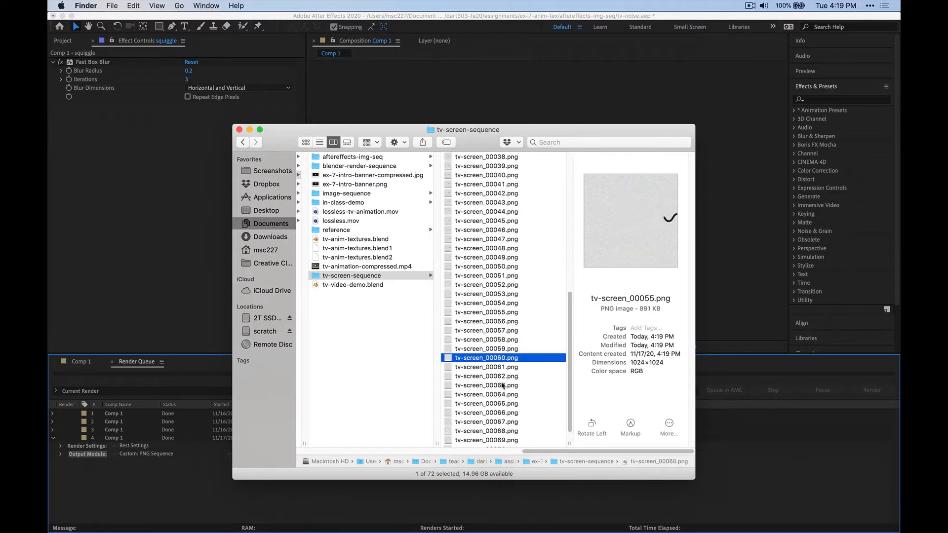
left_click(501, 394)
left_click(498, 414)
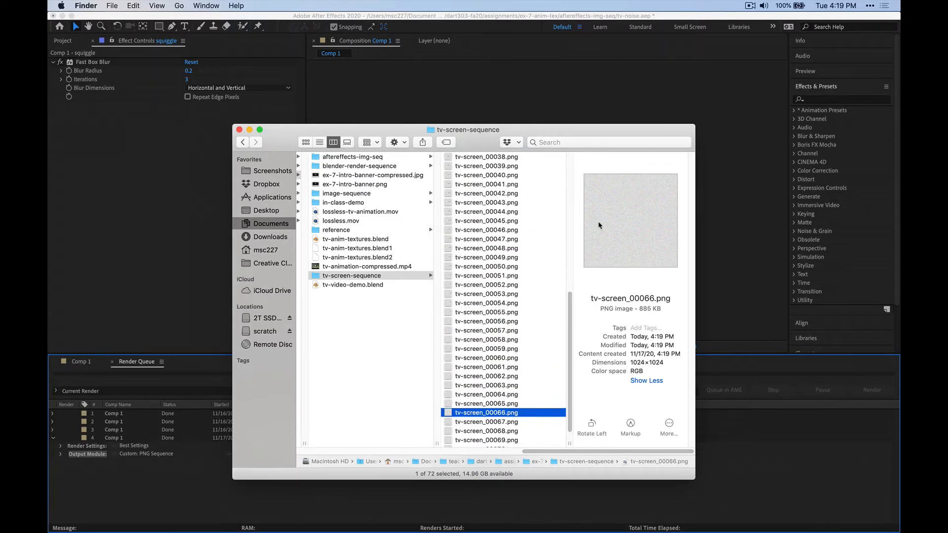
key("space")
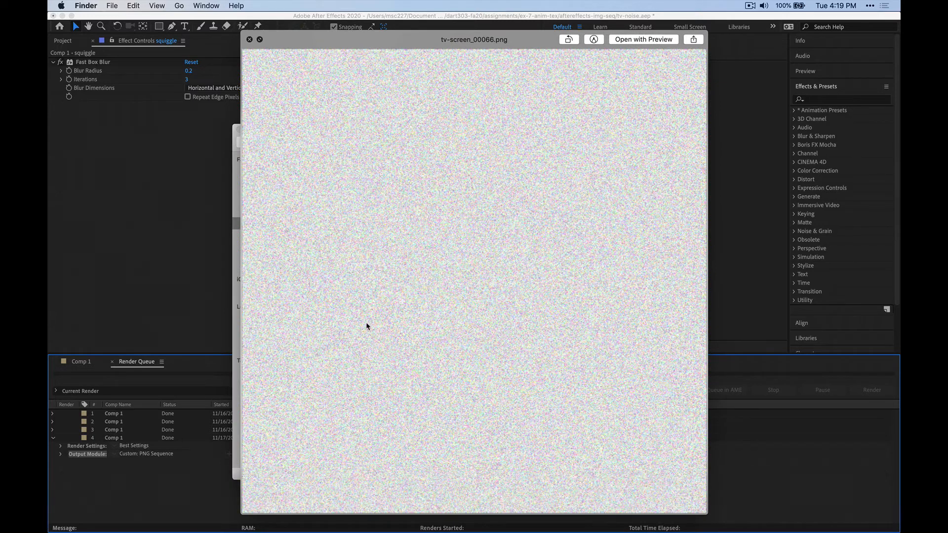
key("space")
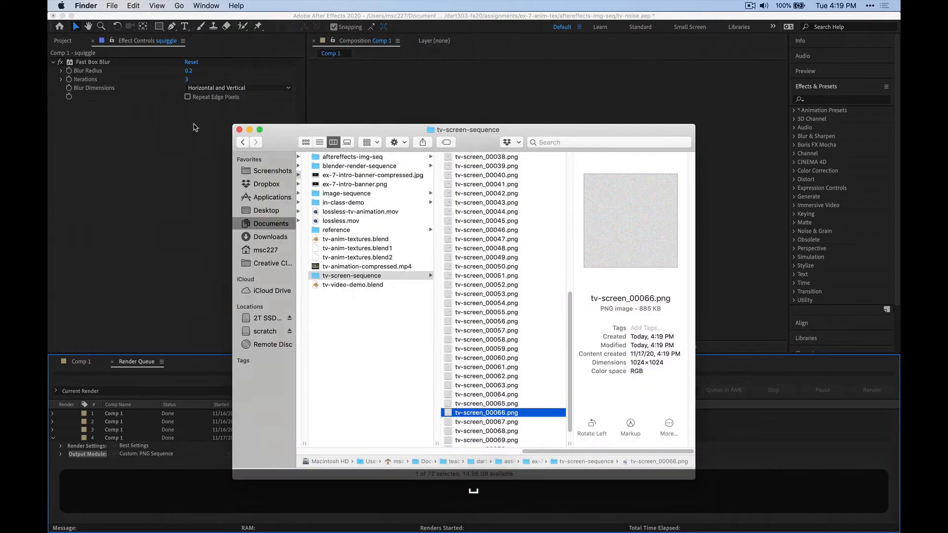
left_click(238, 132)
Switch to Blender and select the TV's screen object in the tv-video-demo scene.
key("super+Tab")
key("super+Tab")
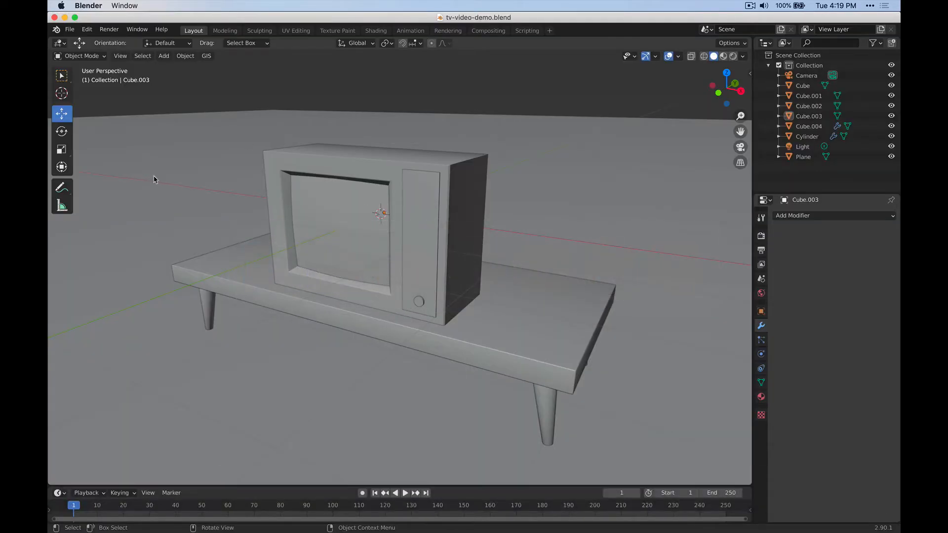
left_click(334, 243)
middle_click_drag(307, 370, 358, 376)
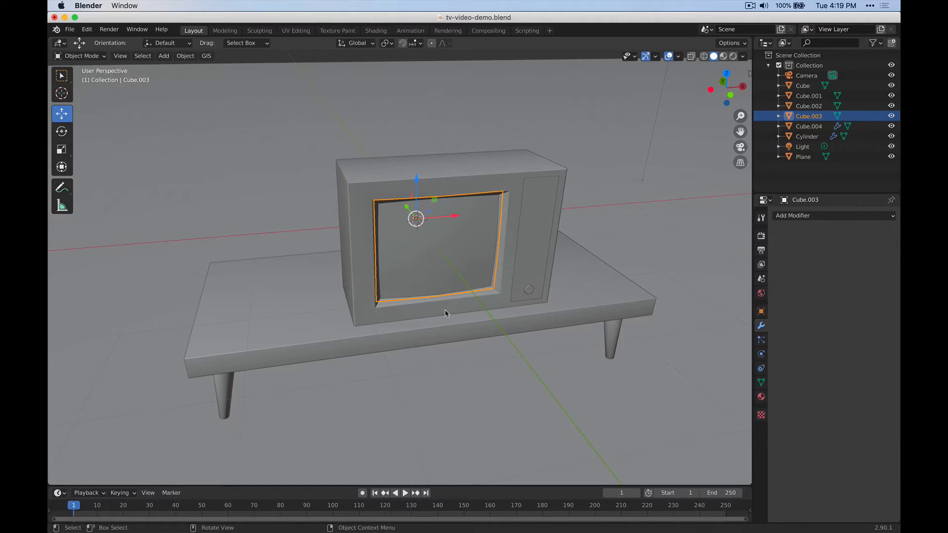
middle_click_drag(444, 312, 398, 238)
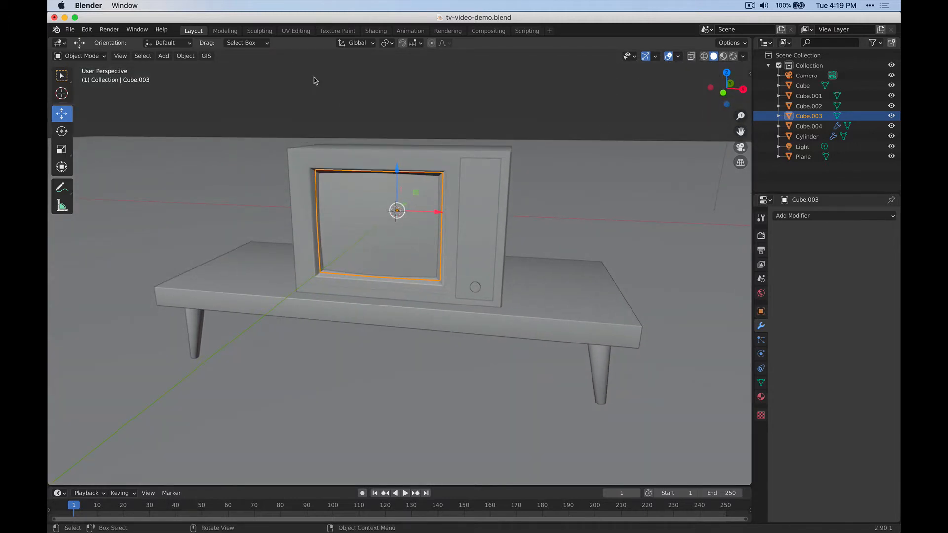
Open the UV Editing workspace and select all of the TV screen's faces together with their UVs.
left_click(295, 31)
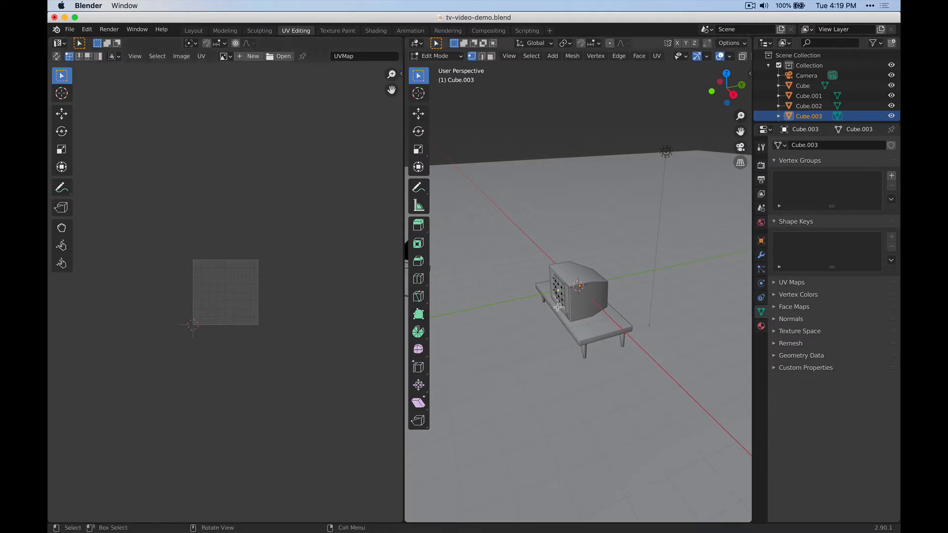
scroll(556, 305, "up", 5)
middle_click_drag(536, 345, 652, 323)
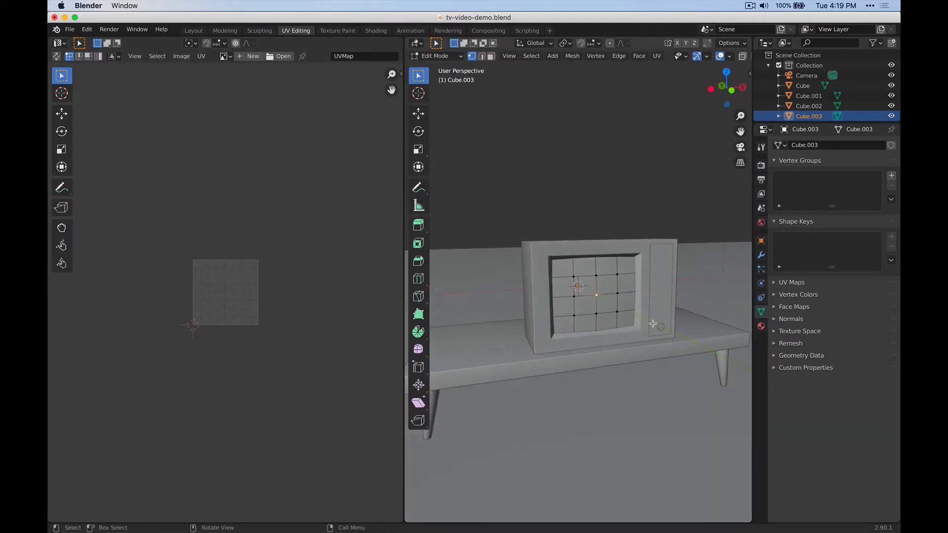
key("a")
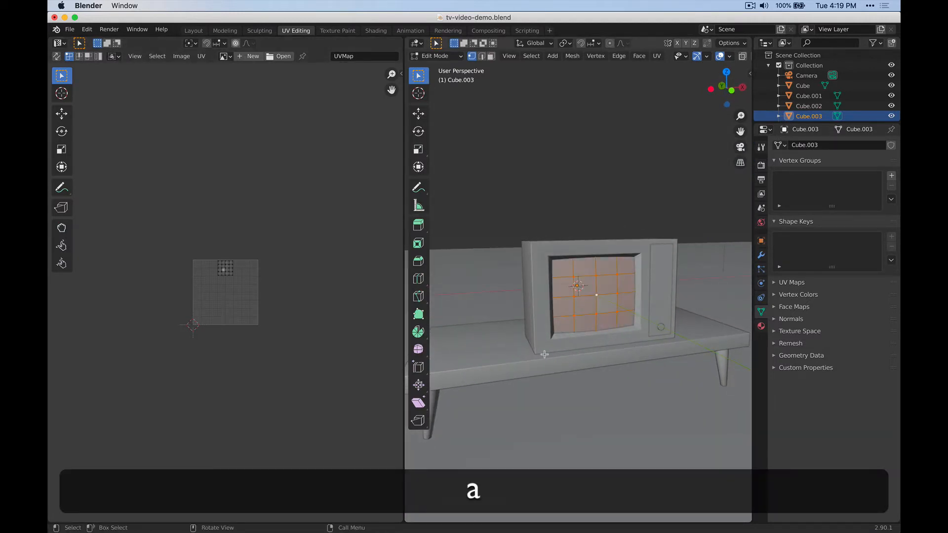
scroll(173, 287, "up", 5)
left_click_drag(170, 170, 276, 252)
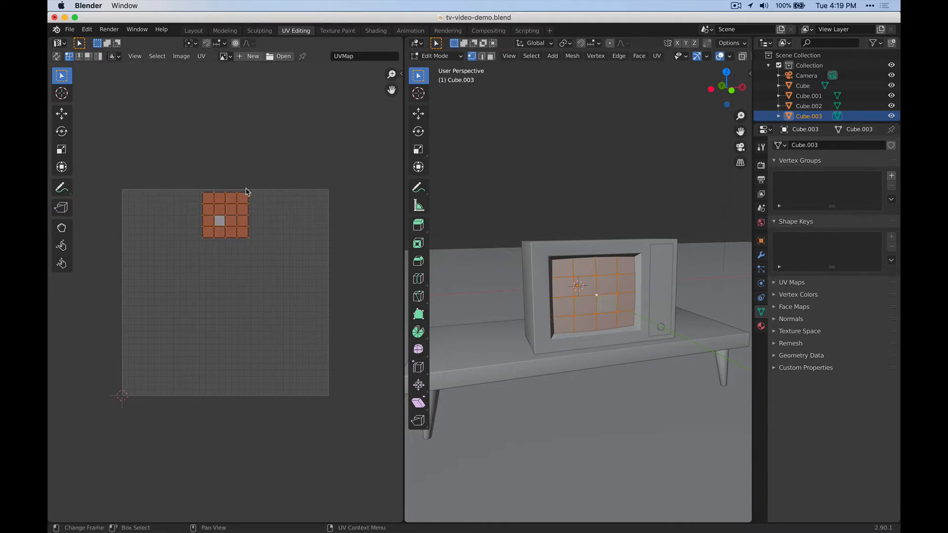
Unwrap the TV screen's UVs and move the island up so it sits vertically centred in the UV square.
left_click(202, 56)
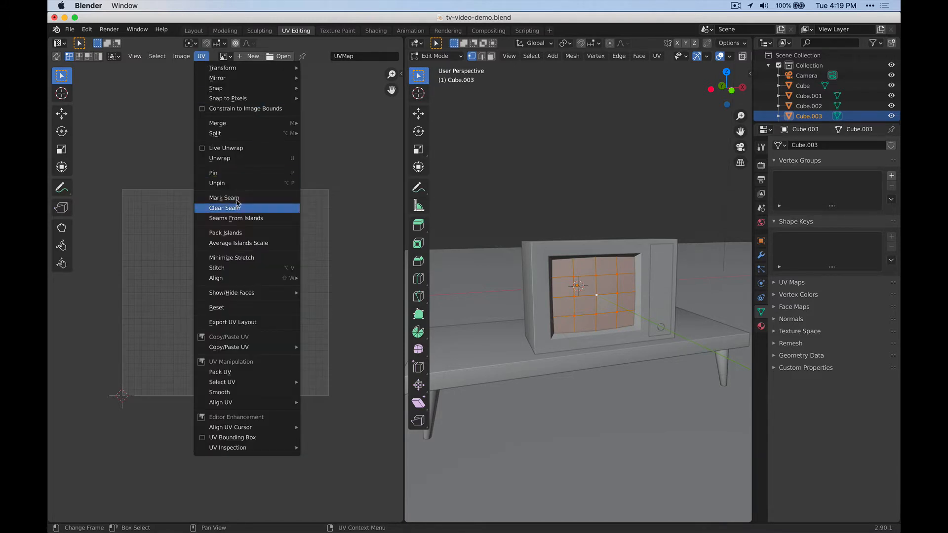
left_click(220, 158)
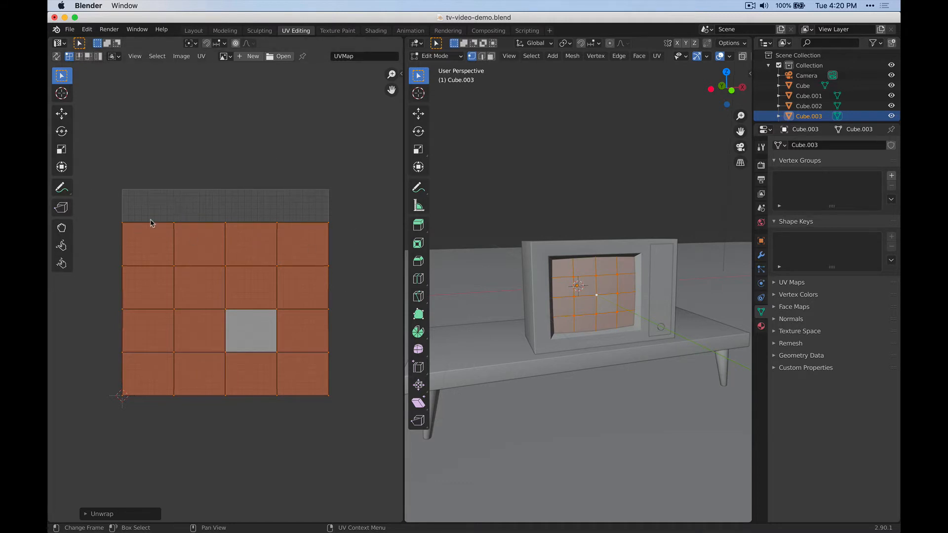
left_click(61, 114)
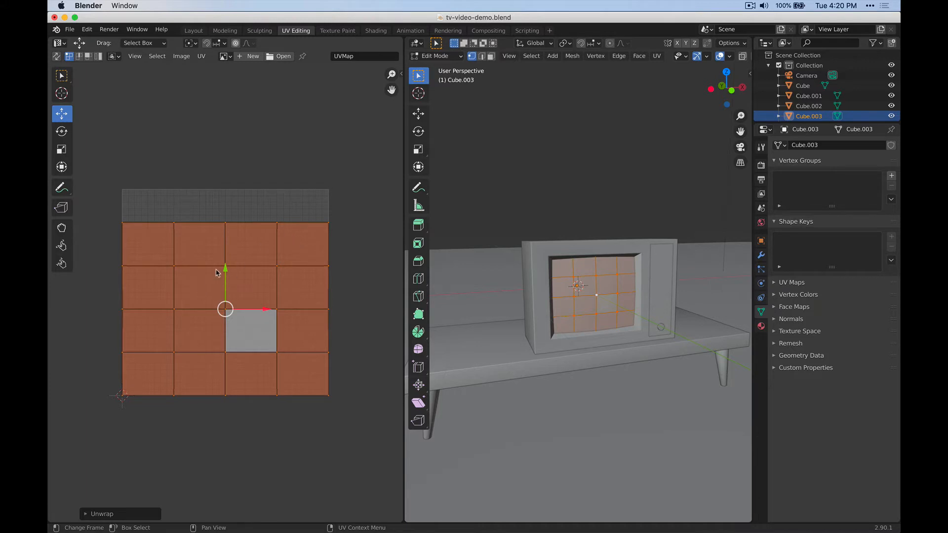
left_click_drag(224, 274, 227, 251)
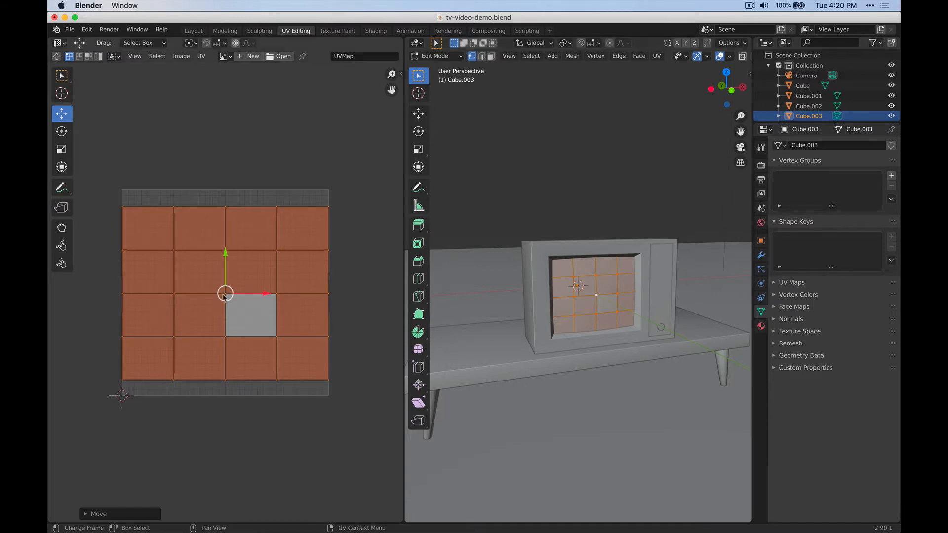
Return the TV screen to Object Mode and open the Shading workspace to work on its material.
key("Tab")
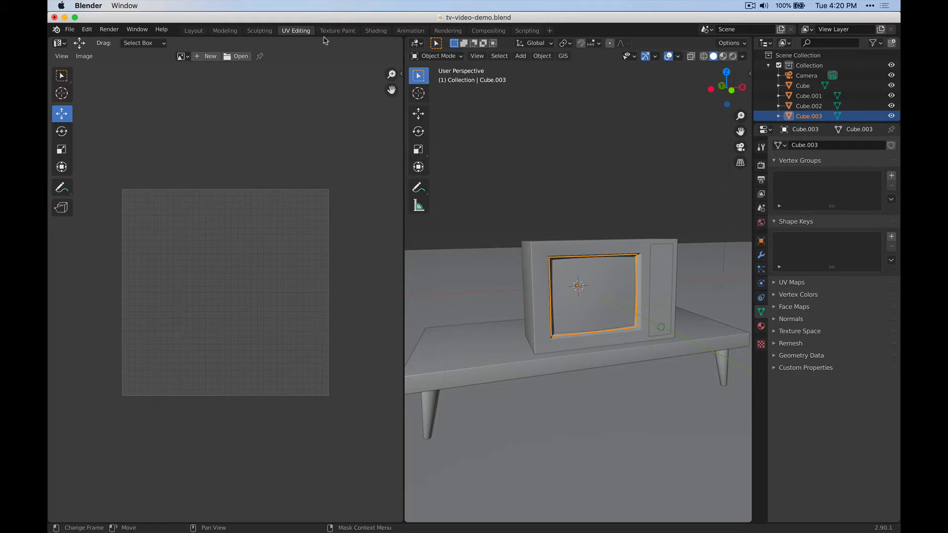
left_click(375, 30)
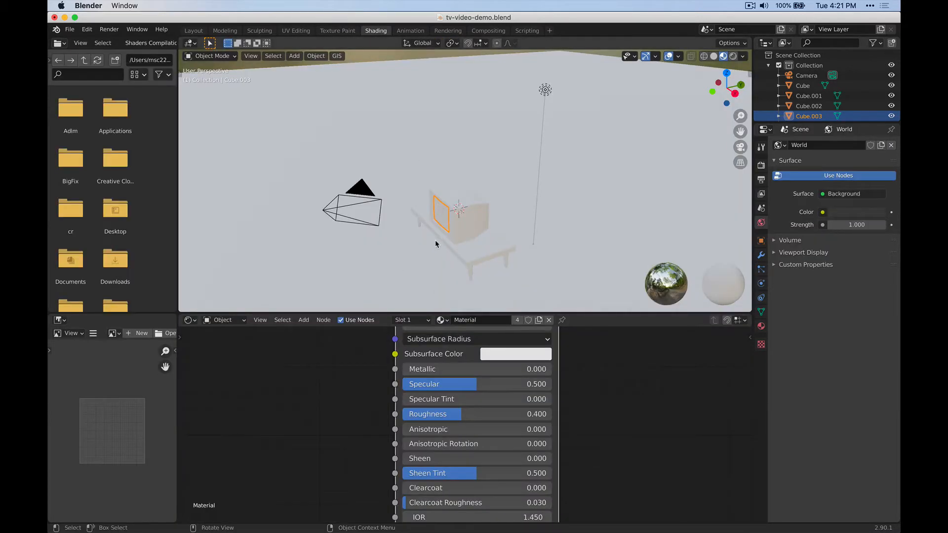
scroll(428, 245, "up", 4)
middle_click_drag(431, 256, 522, 223)
middle_click_drag(522, 222, 541, 201, "shift")
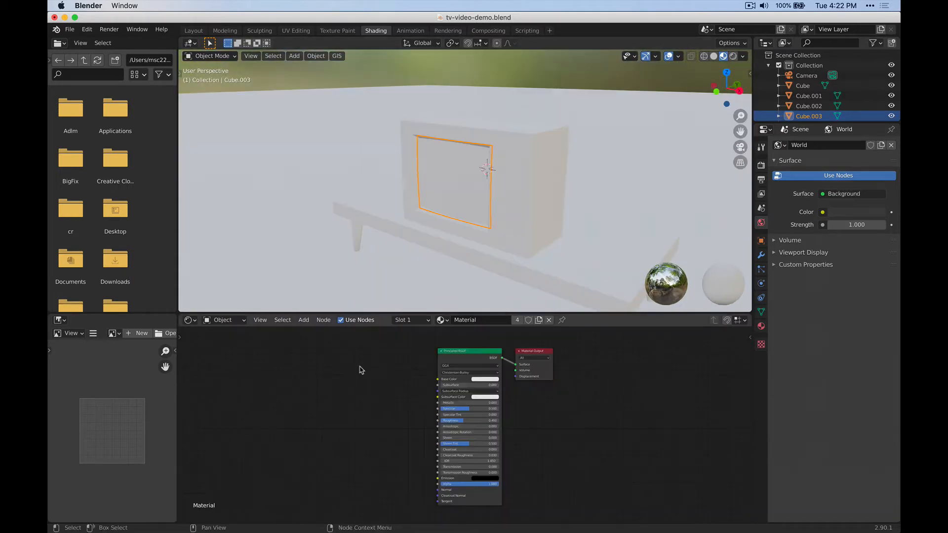
mouse_move(436, 177)
middle_mouse_down()
mouse_move(506, 215)
mouse_move(438, 169)
middle_mouse_up()
Bring tv-screen_00000.png from the Finder folder into the screen's material as an image texture node beside the Principled BSDF.
key("super+Tab")
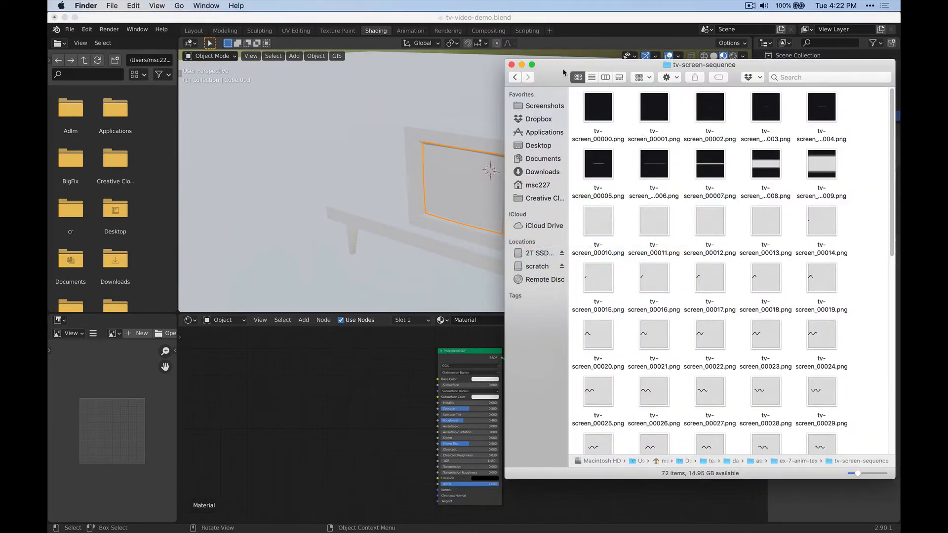
left_click_drag(563, 70, 565, 46)
left_click_drag(595, 85, 356, 363)
left_click(336, 384)
scroll(380, 402, "up", 2)
middle_click_drag(374, 415, 444, 445)
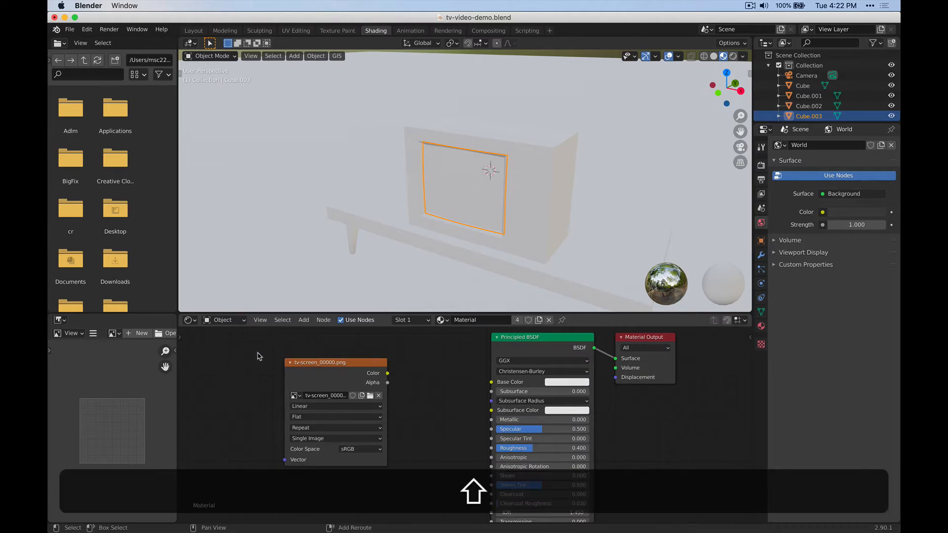
key("shift+a")
left_click(298, 345)
type("im")
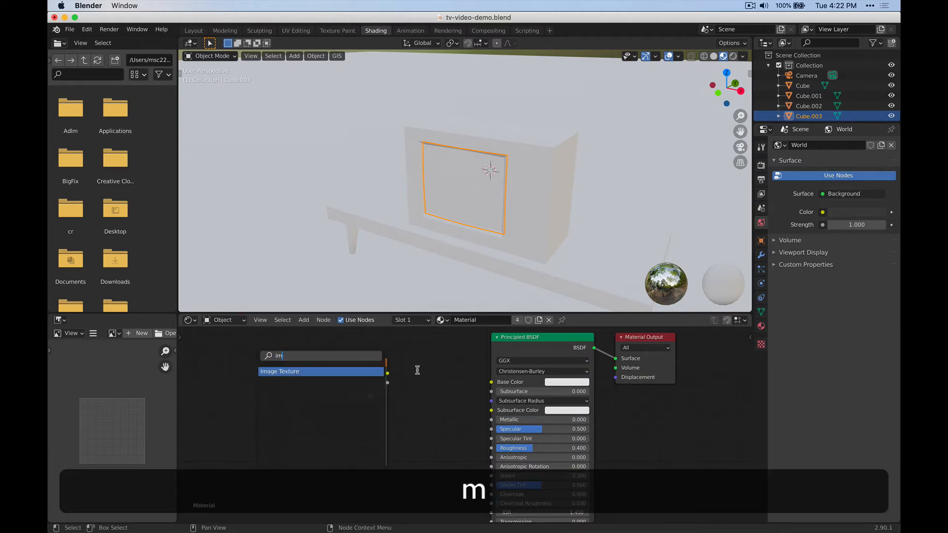
key("Return")
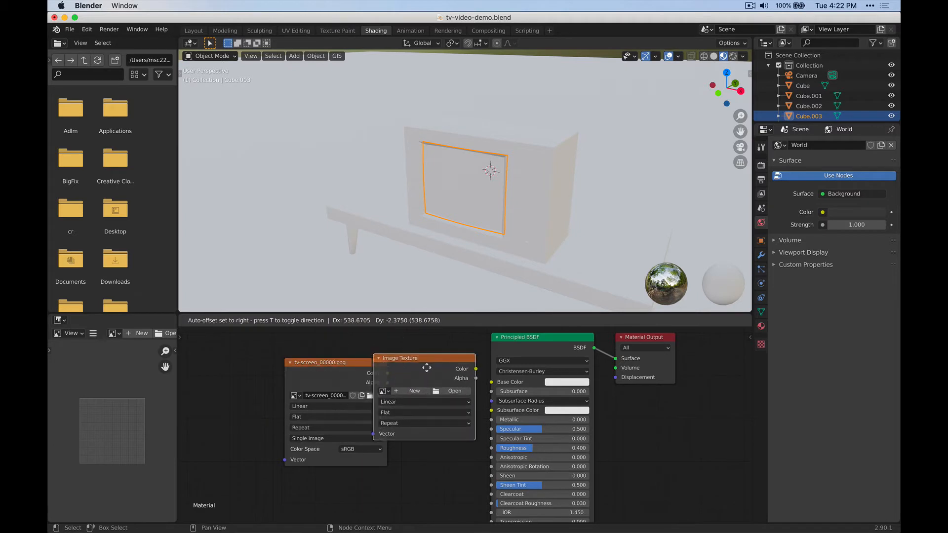
key("Escape")
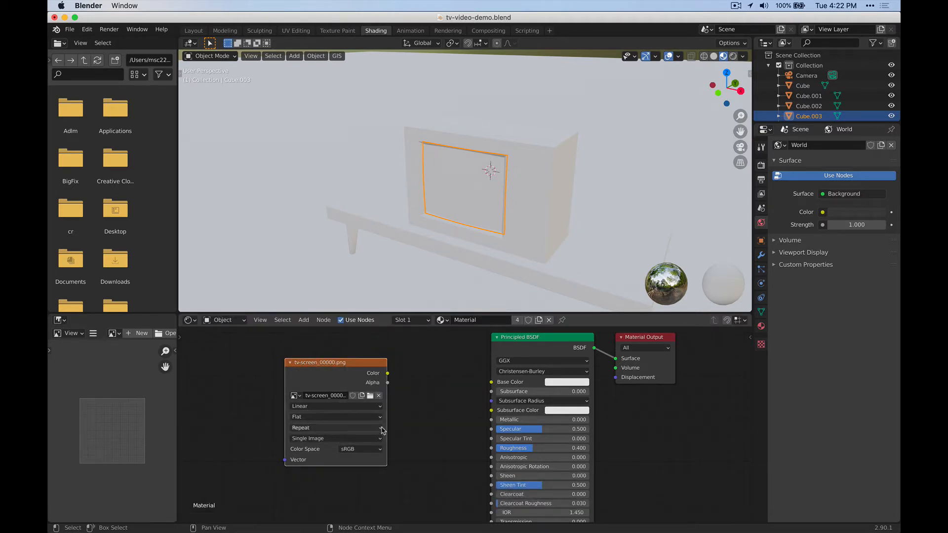
Set the tv-screen_00000.png texture node's source to Image Sequence with 72 frames.
left_click(322, 438)
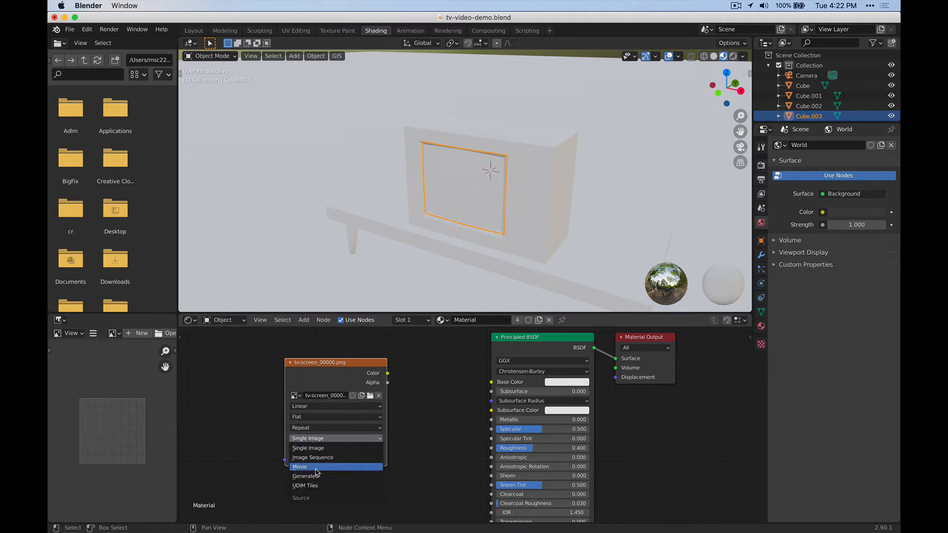
left_click(312, 457)
scroll(272, 467, "up", 3)
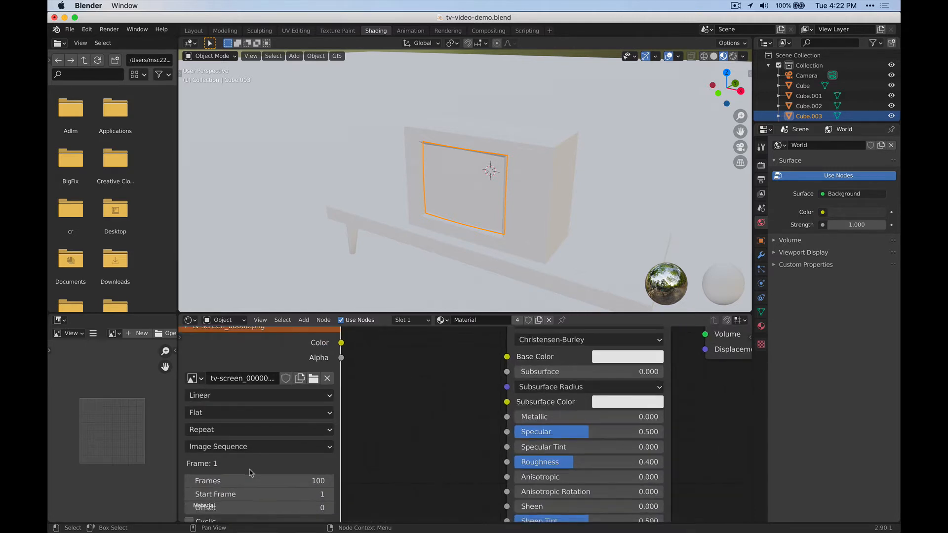
middle_click_drag(391, 454, 548, 387)
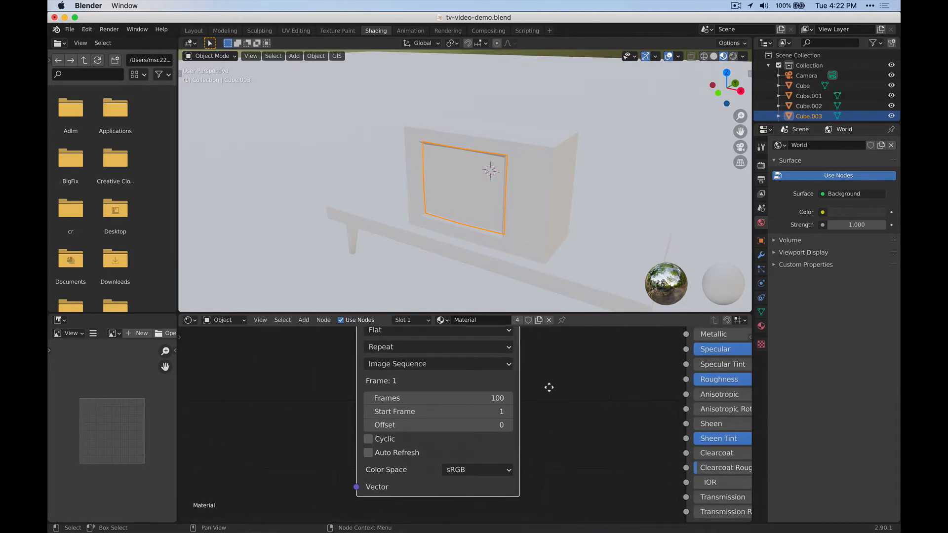
left_click(487, 400)
type("72")
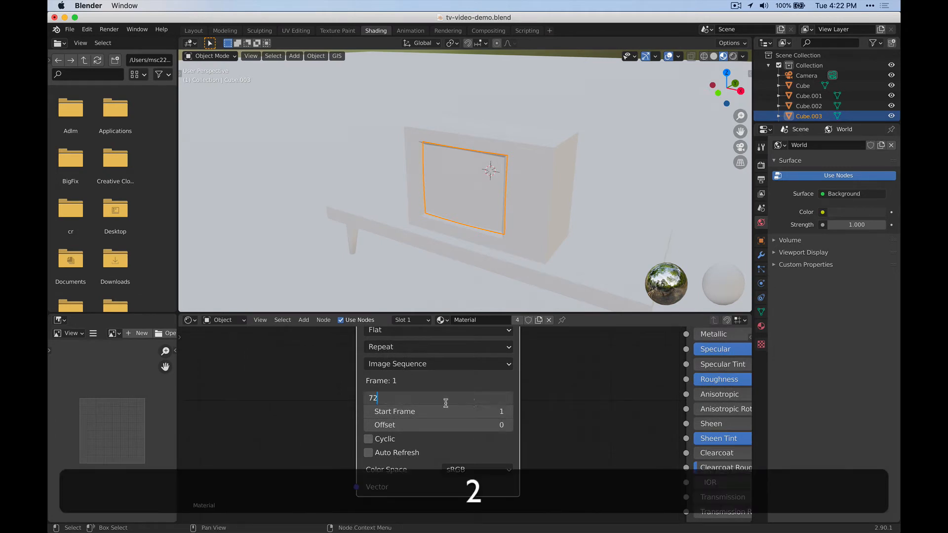
key("Return")
Switch to Finder and examine the tv-screen-sequence folder's first and last file numbers and its total file count.
key("super+Tab")
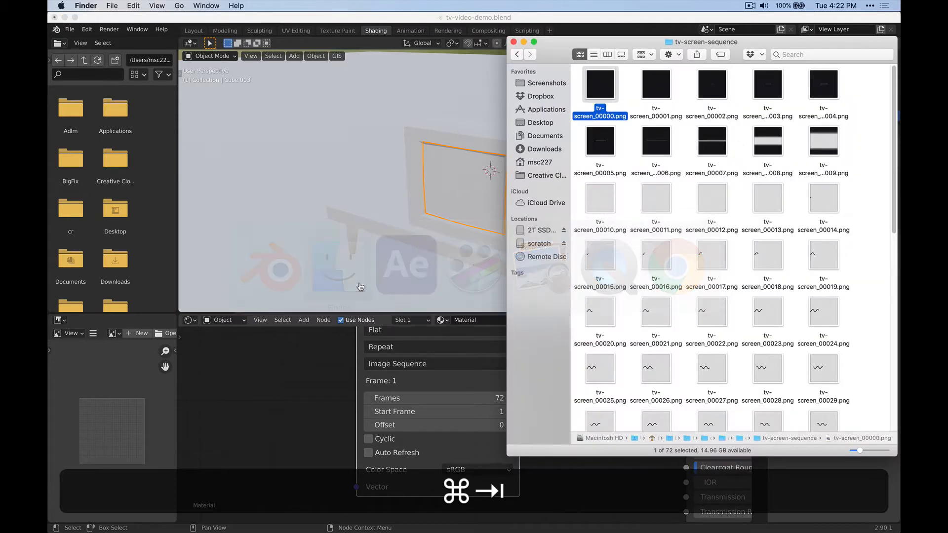
left_click_drag(891, 129, 889, 354)
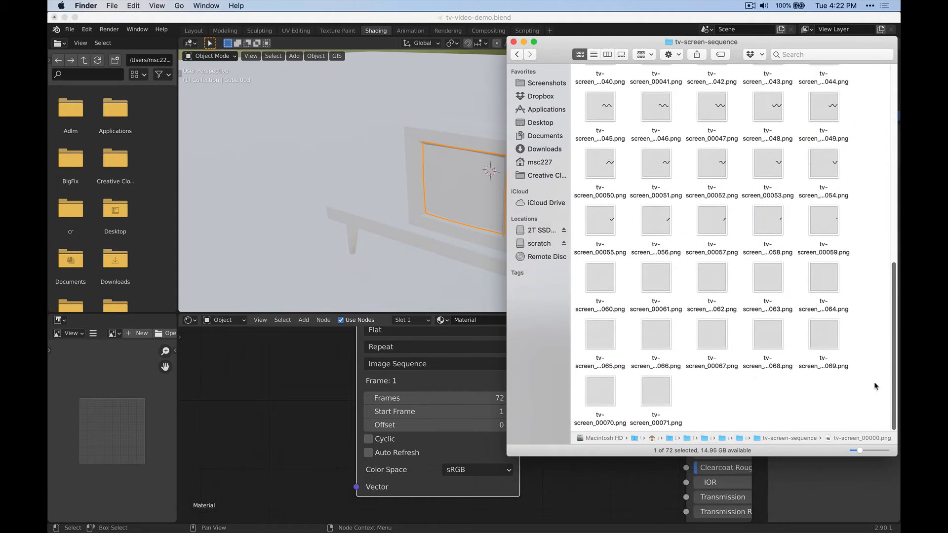
left_click(646, 399)
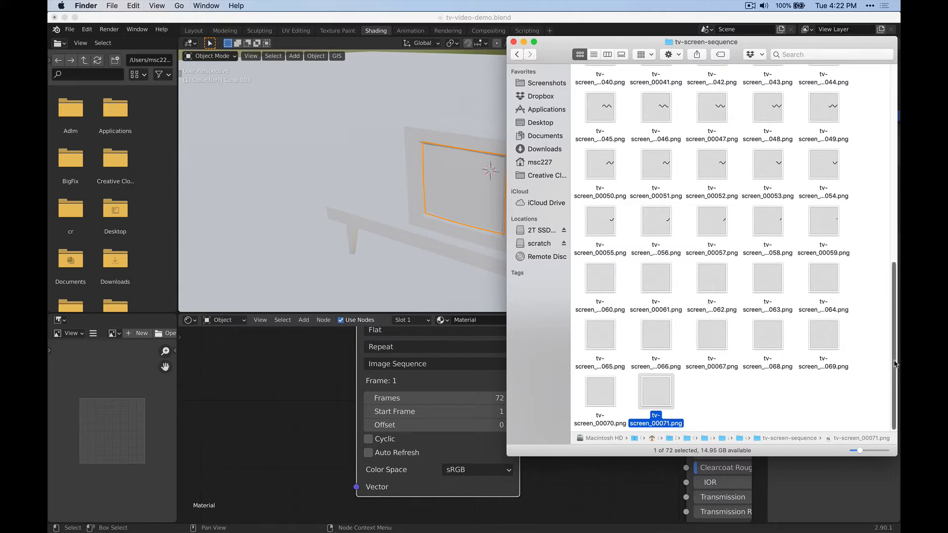
scroll(865, 370, "up", 15)
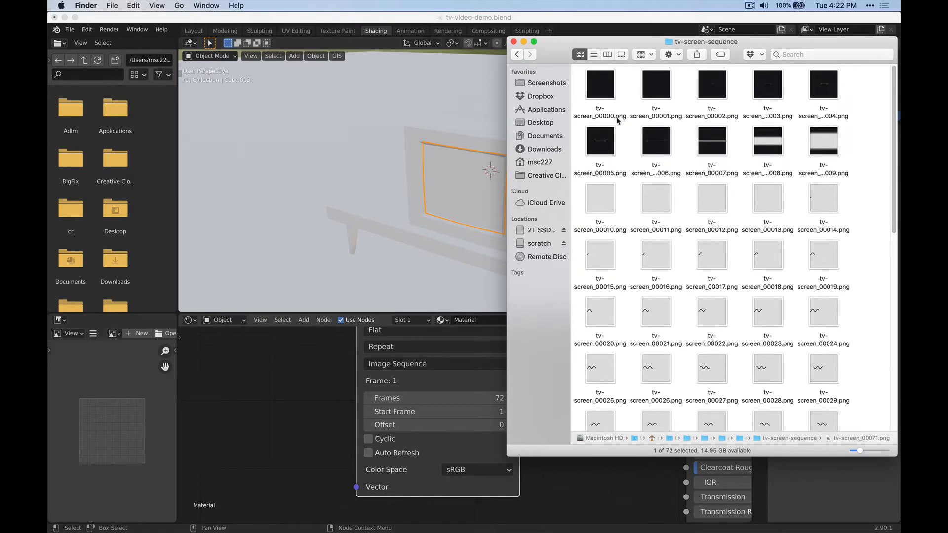
left_click(599, 93)
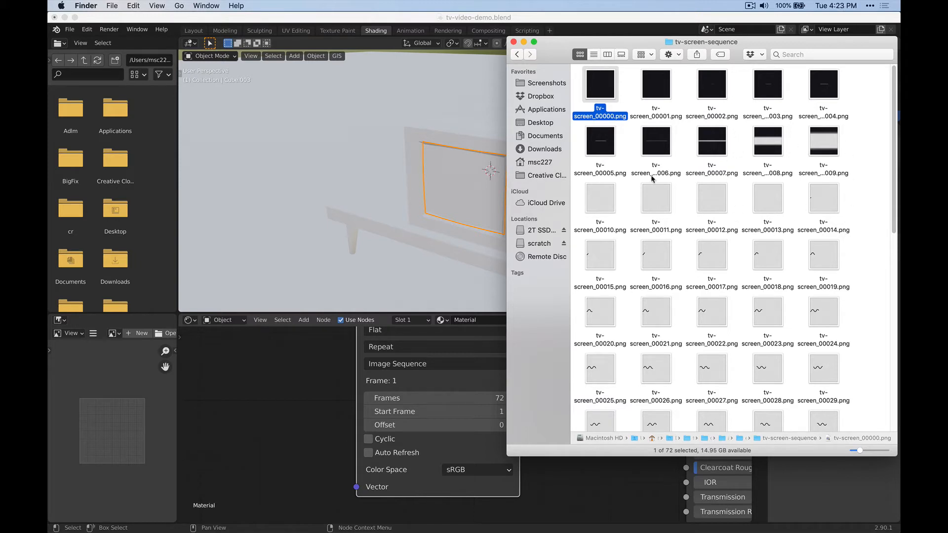
key("super+a")
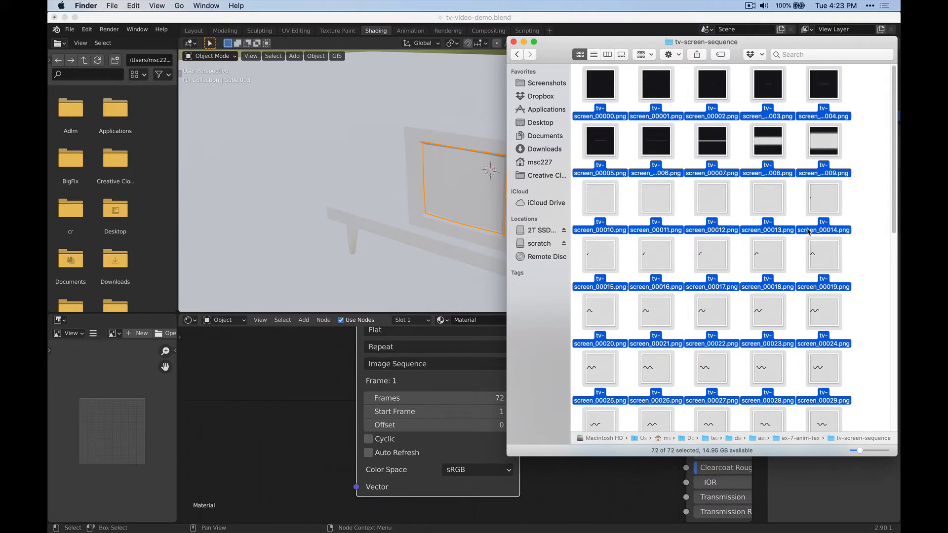
left_click(857, 219)
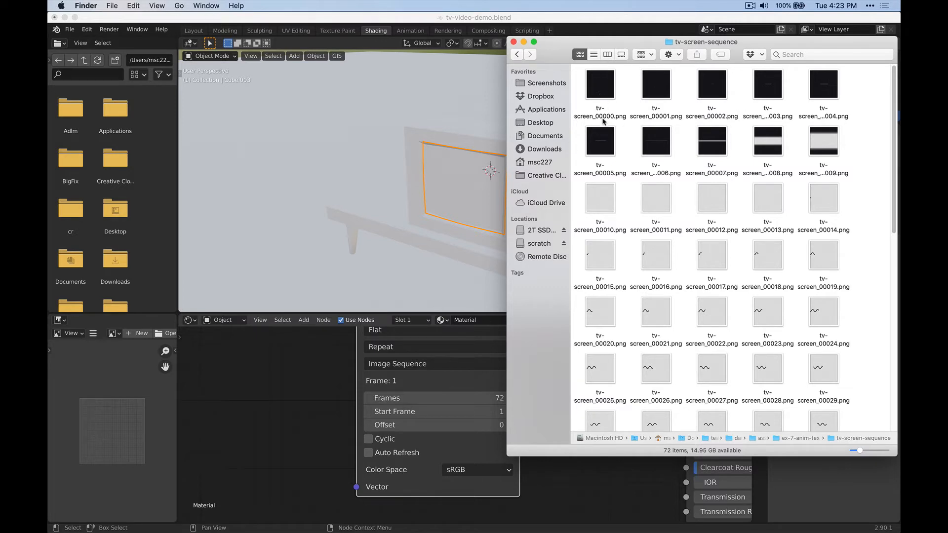
left_click(612, 120)
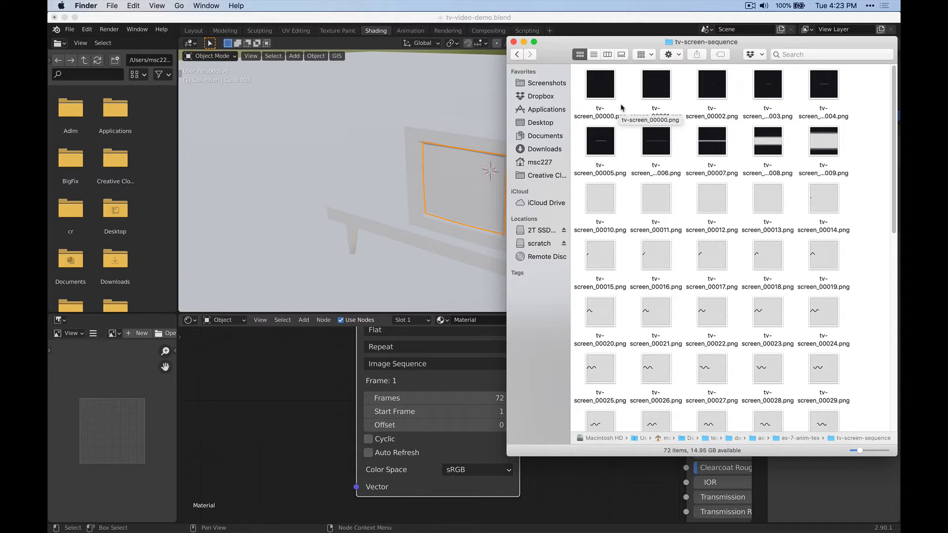
Set the image sequence's offset to -1 in Blender and compare that with the first two PNG files in Finder.
left_click(423, 20)
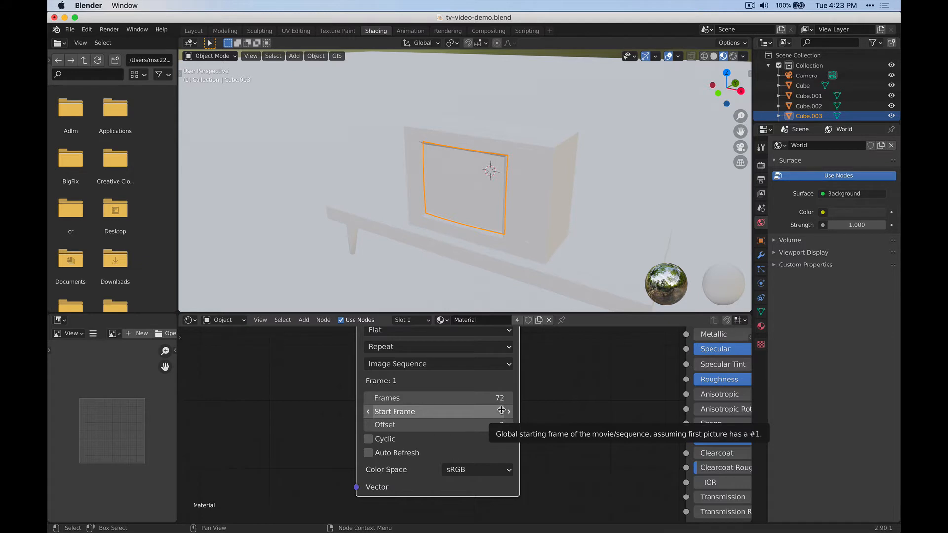
left_click(369, 425)
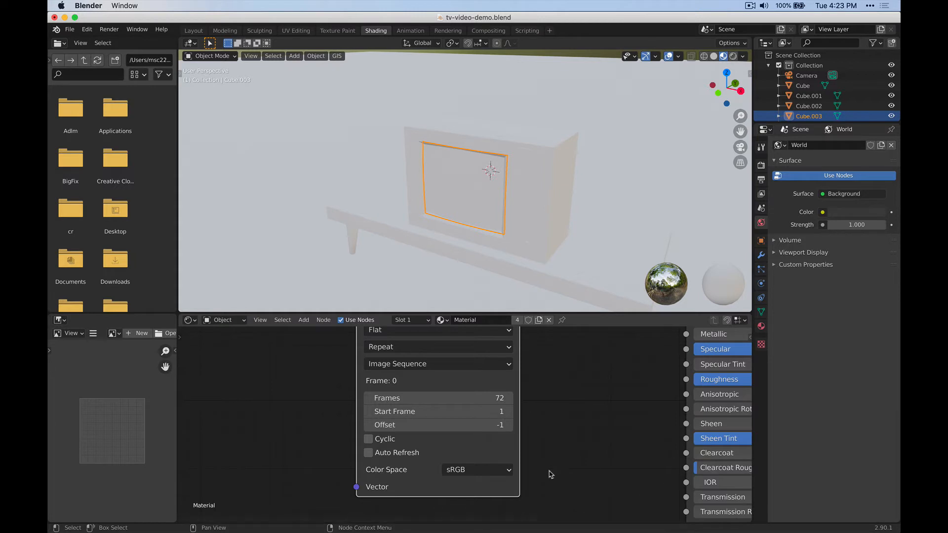
key("super")
key("super+Tab")
left_click(621, 115)
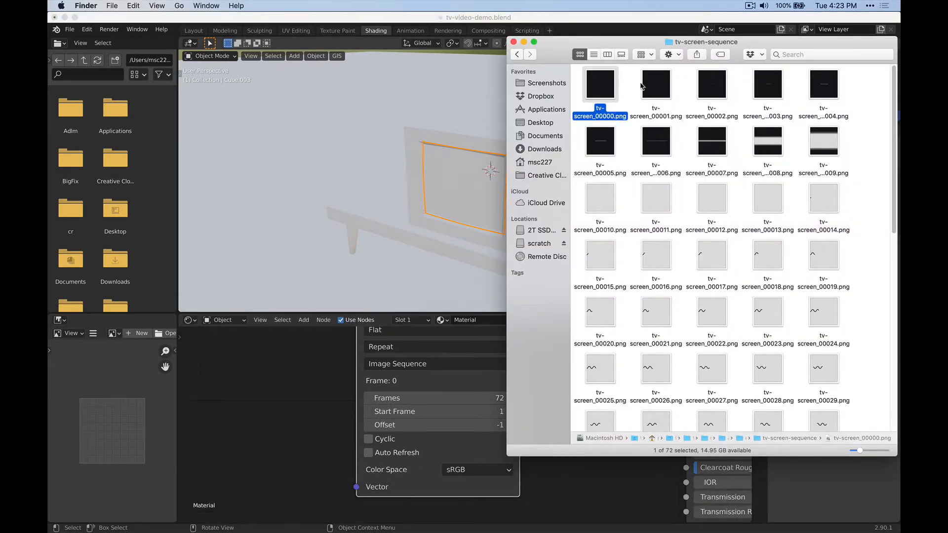
left_click(649, 87)
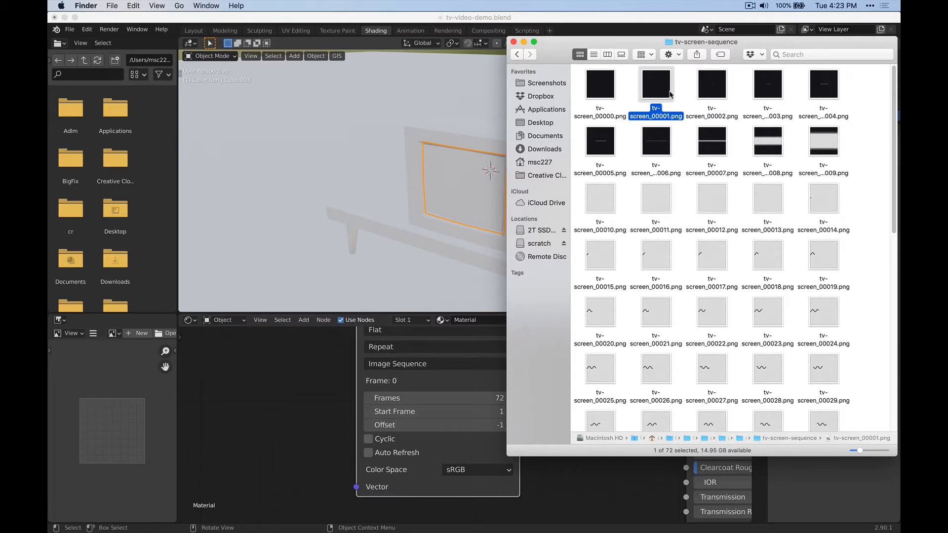
left_click(612, 79)
Return to Blender and enable Cyclic and Auto Refresh for the image sequence.
left_click(483, 439)
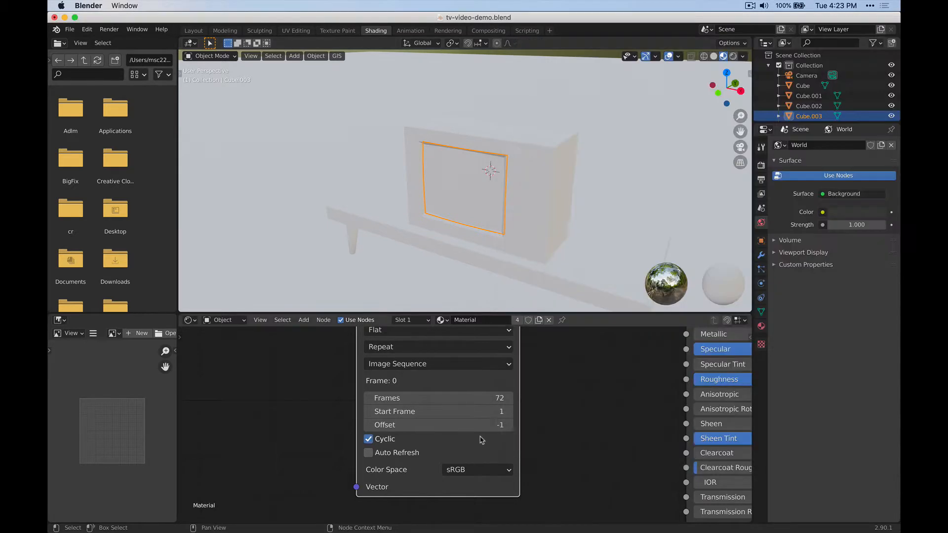
left_click(368, 451)
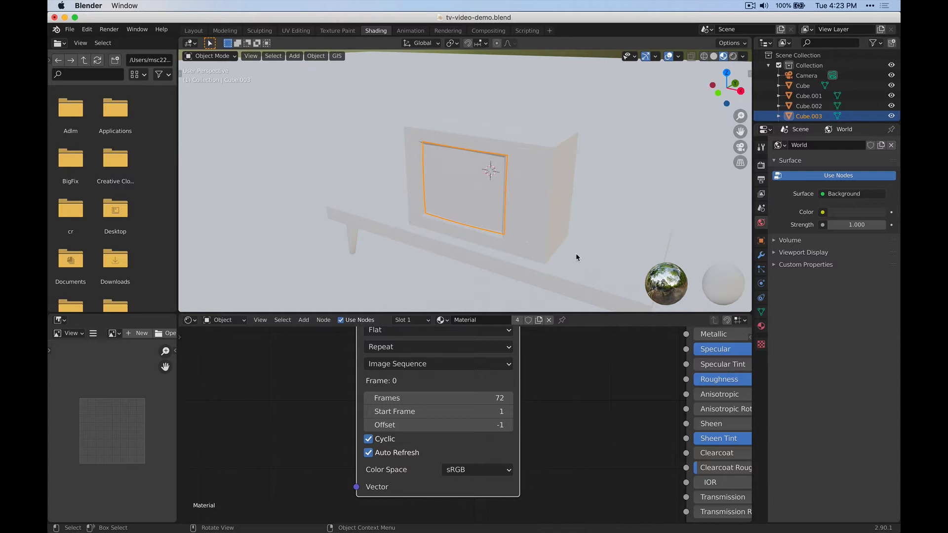
Connect the image texture's Color output to the Principled BSDF's Base Color input.
scroll(229, 434, "down", 2)
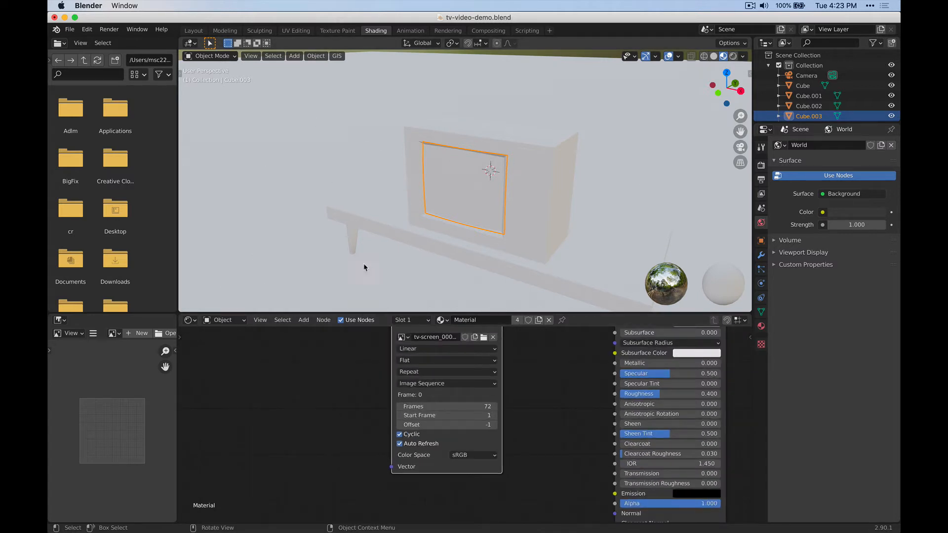
middle_click_drag(545, 378, 408, 453)
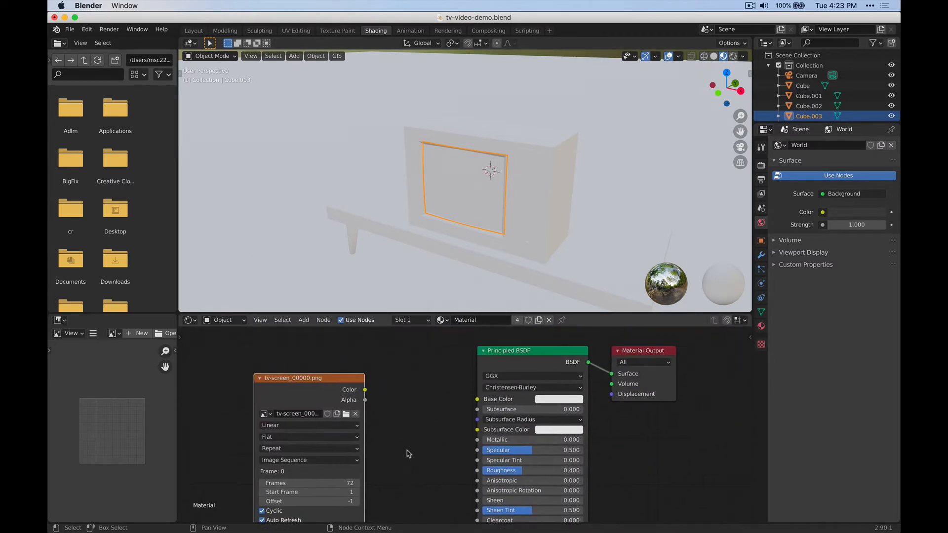
left_click_drag(364, 389, 469, 401)
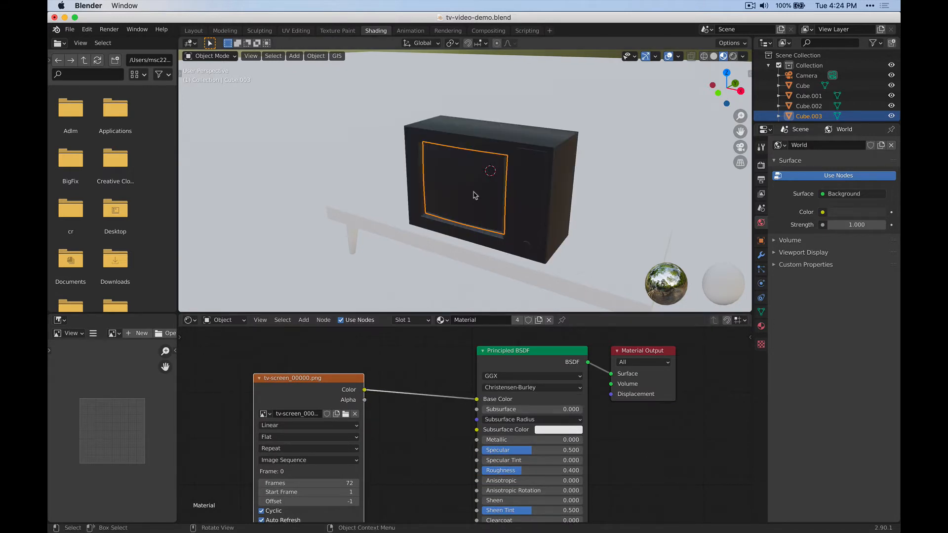
Select the TV body and replace its shared screen material with a new blank material.
left_click(761, 325)
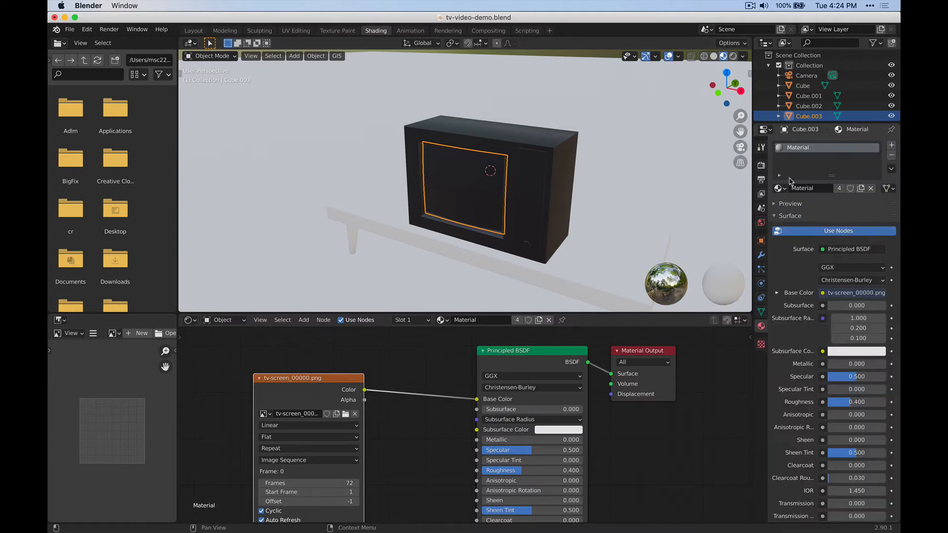
left_click(443, 171)
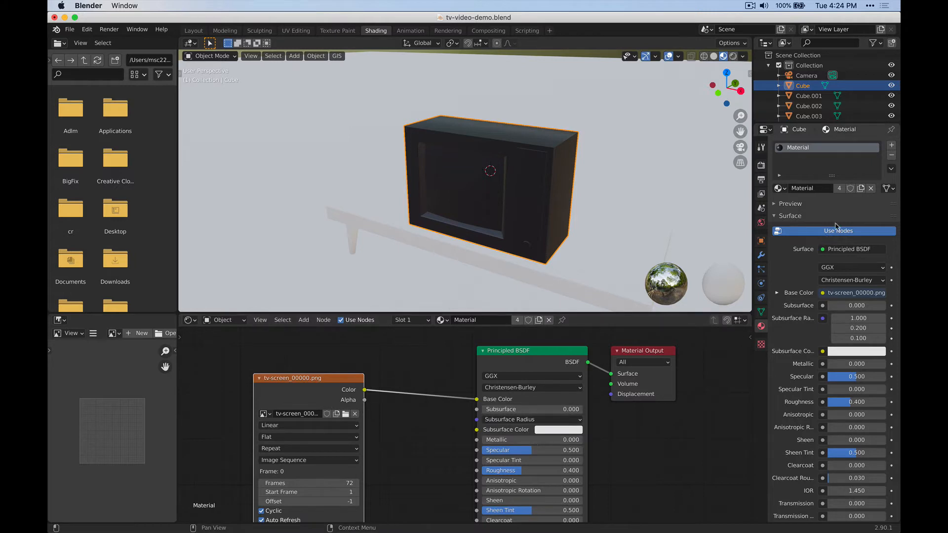
left_click(840, 189)
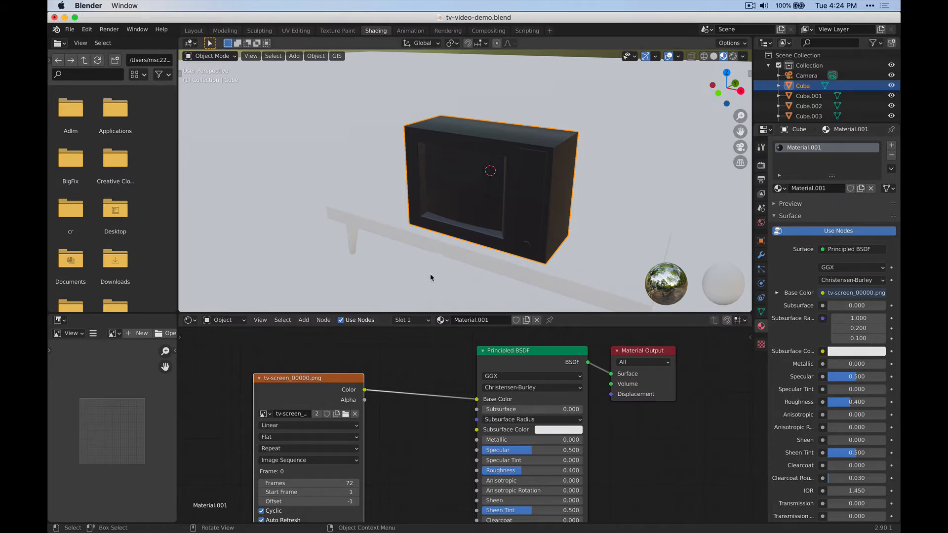
left_click(547, 137)
left_click(566, 142)
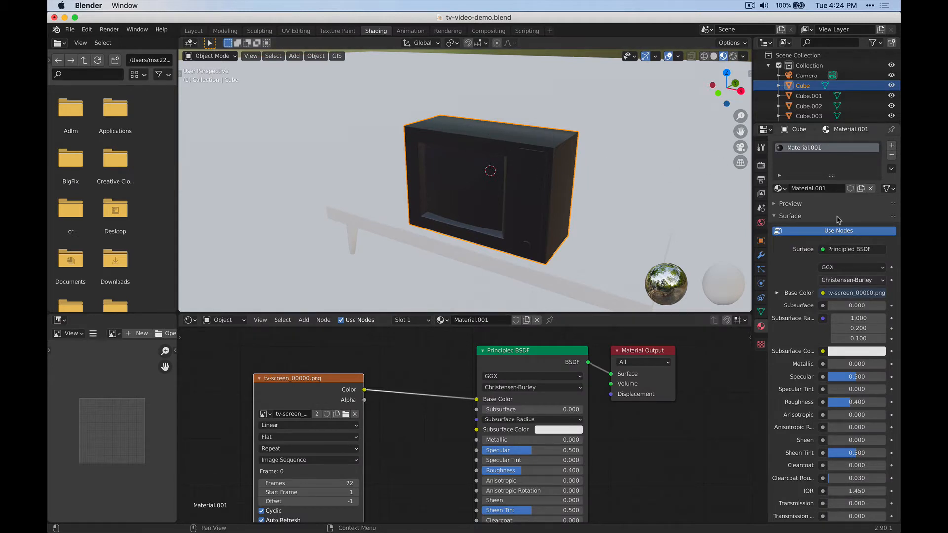
left_click(892, 156)
left_click(835, 188)
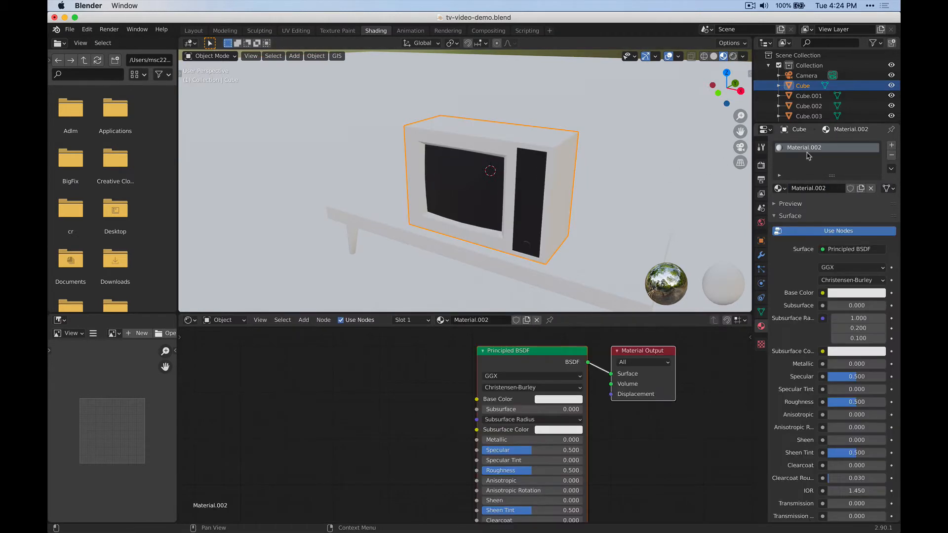
Rename the TV body's new material as tv-plastic.
double_click(806, 148)
type("t")
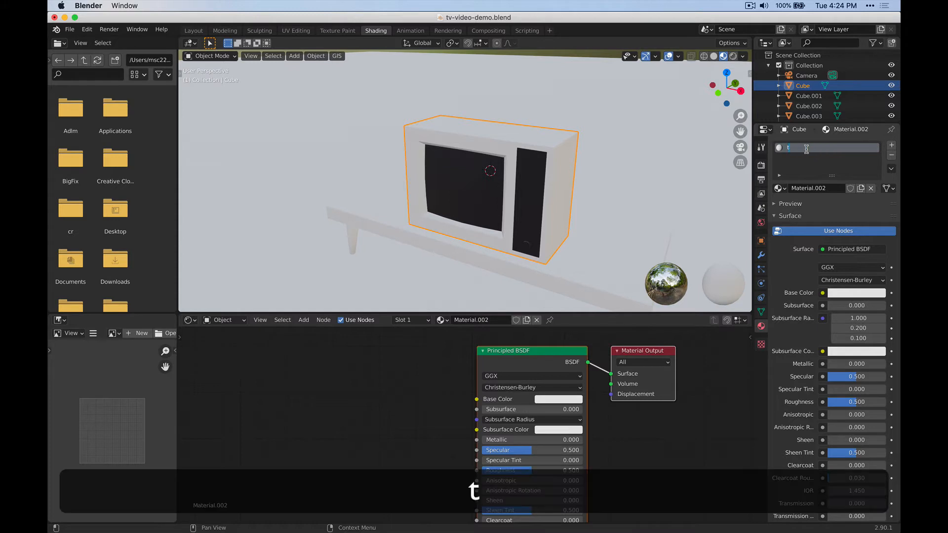
type("v-plastic")
key("Return")
Select the TV screen and rename its material as tv-screen.
left_click(449, 169)
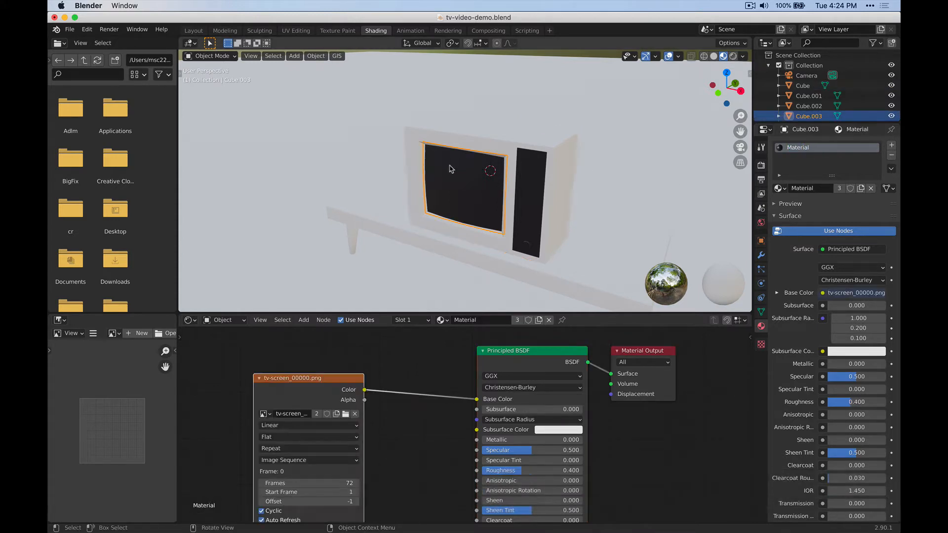
double_click(796, 148)
type("tv-screen")
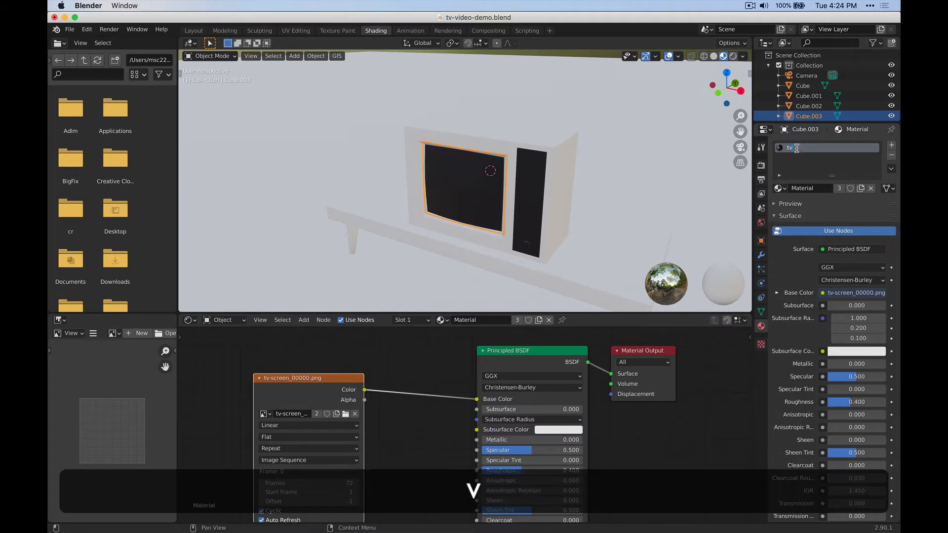
key("Return")
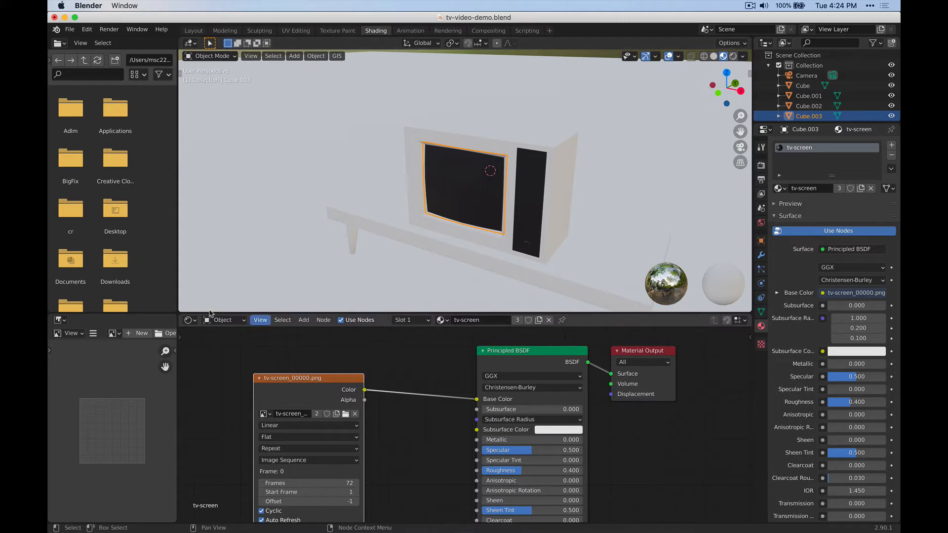
Split a narrow area off the 3D viewport, directly above the node editor, and turn it into a Timeline.
left_click_drag(180, 311, 192, 272)
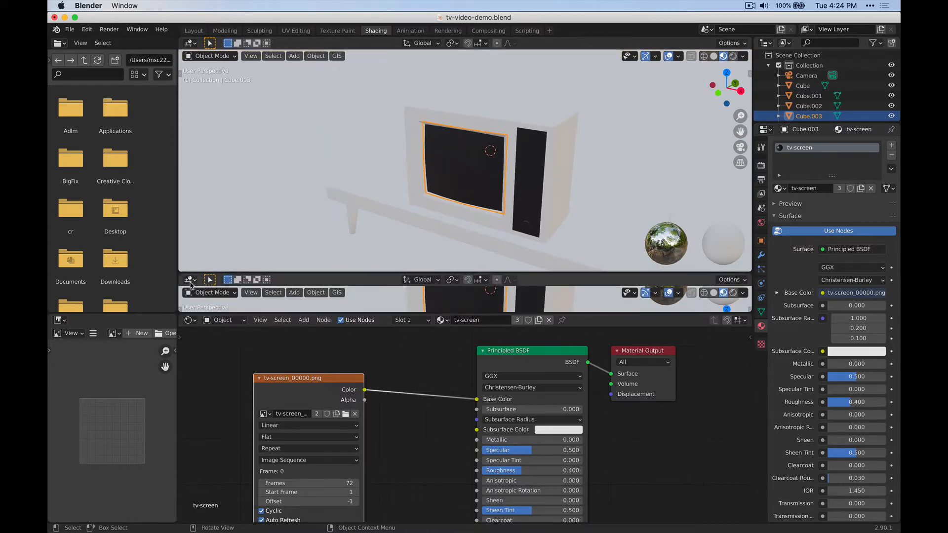
left_click(189, 279)
left_click(311, 334)
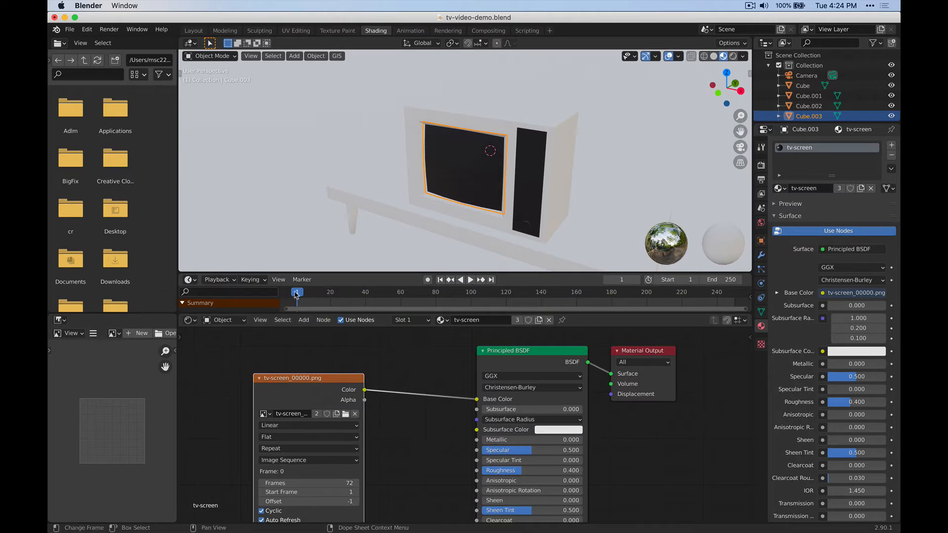
Play the animation briefly to preview the image sequence on the TV screen, and stop it.
key("space")
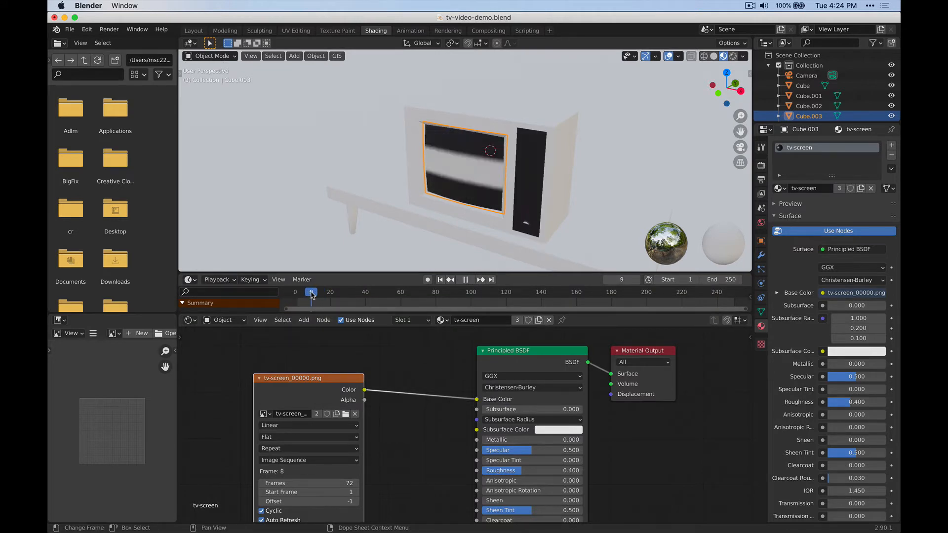
key("space")
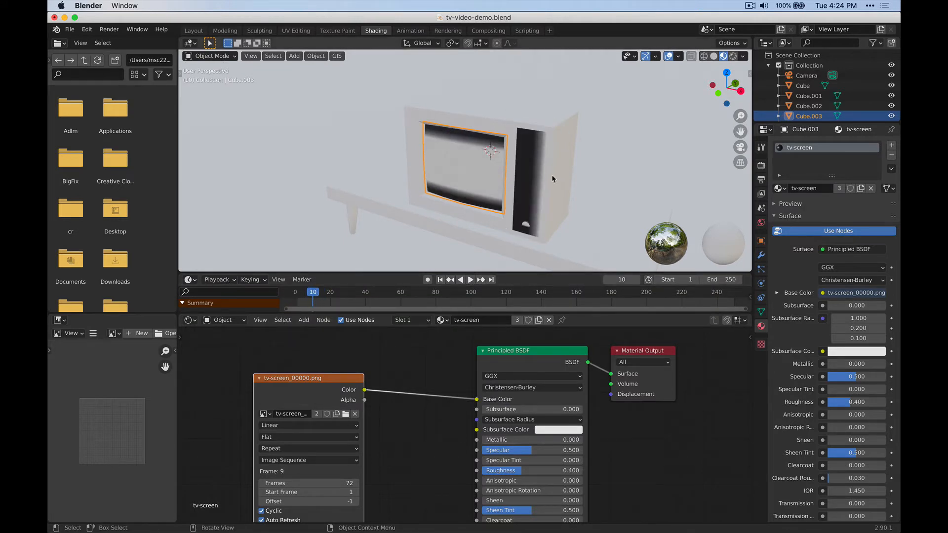
Replace the knob's shared screen material with a new material named metal-knob.
left_click(526, 221)
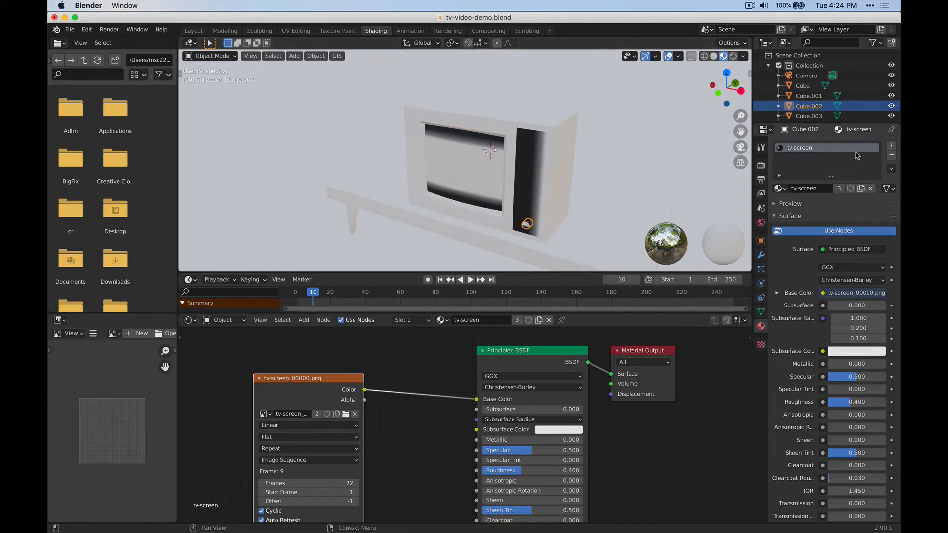
left_click(891, 156)
left_click(805, 191)
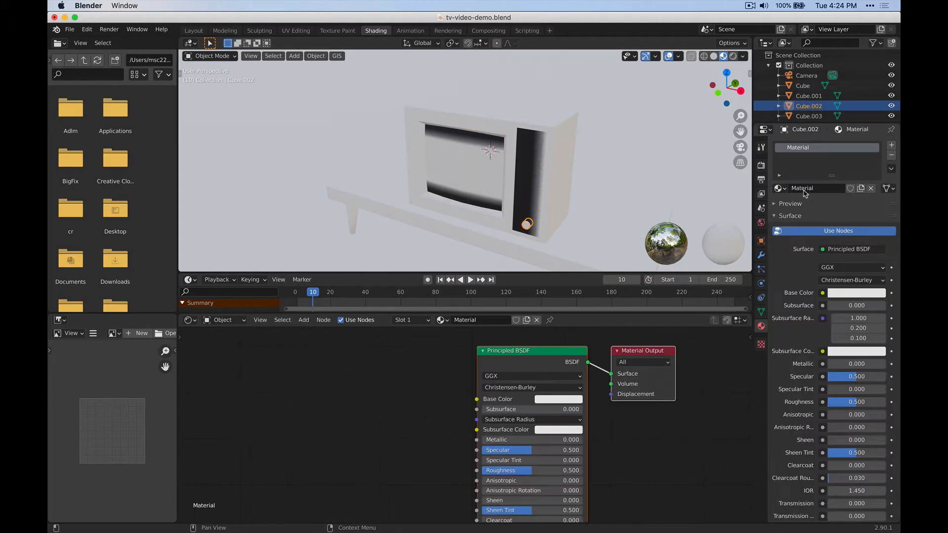
double_click(795, 148)
type("metal-knob")
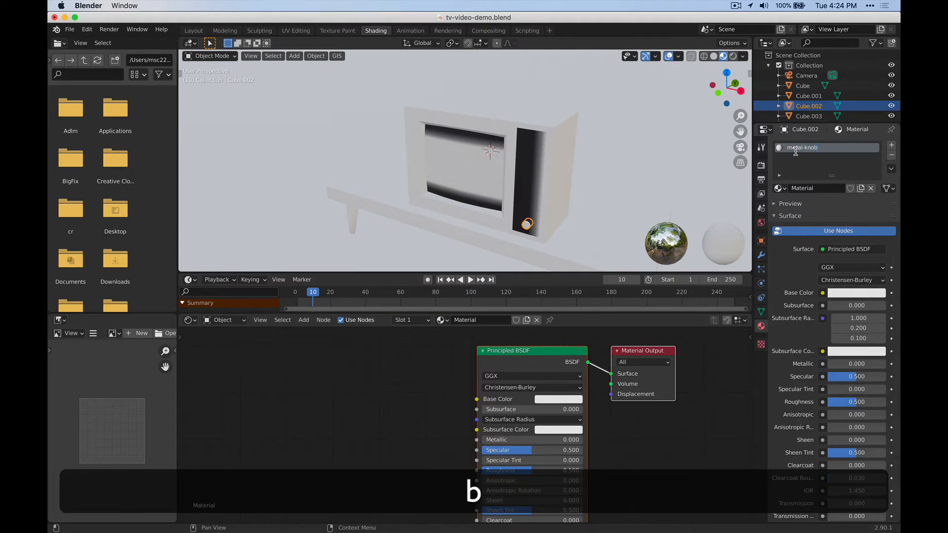
key("Return")
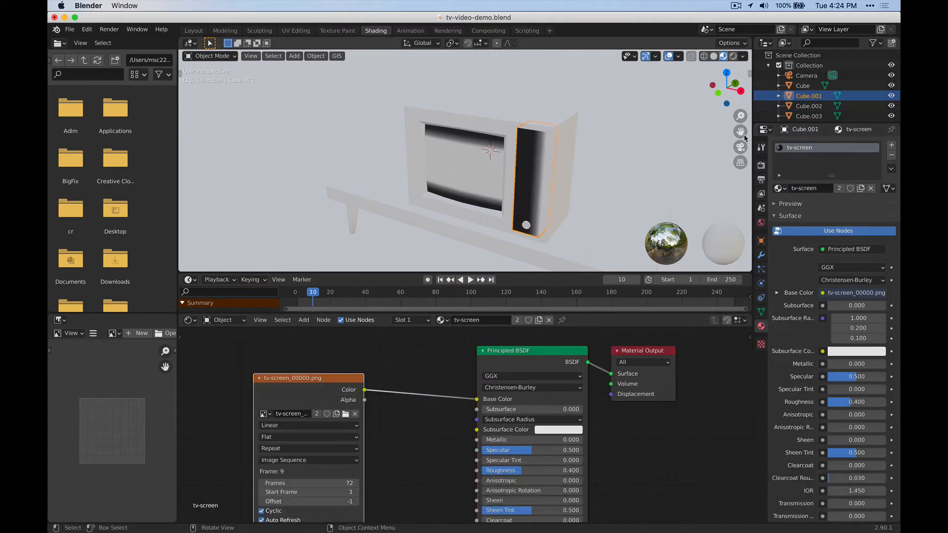
Replace the shared screen material on the TV's side control panel with a new material named tv-plastic-2.
left_click(534, 146)
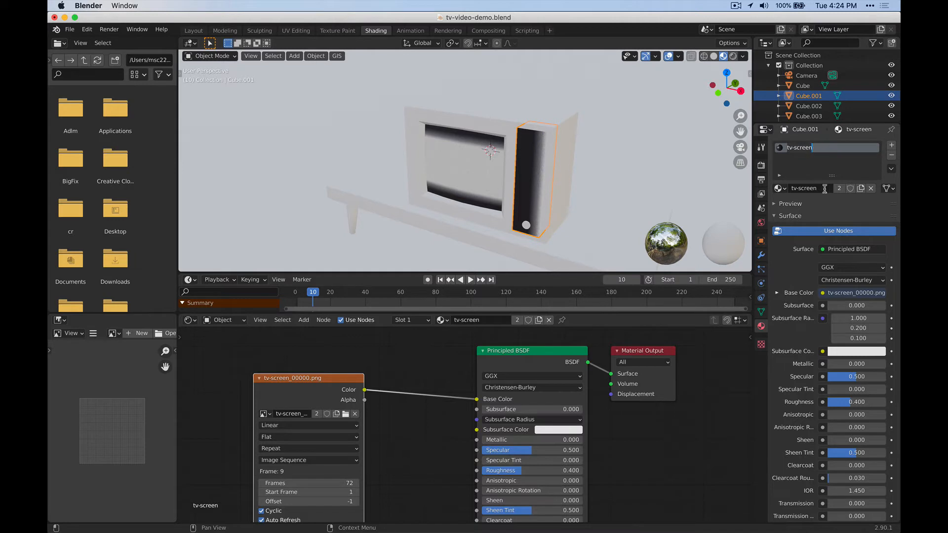
left_click(891, 155)
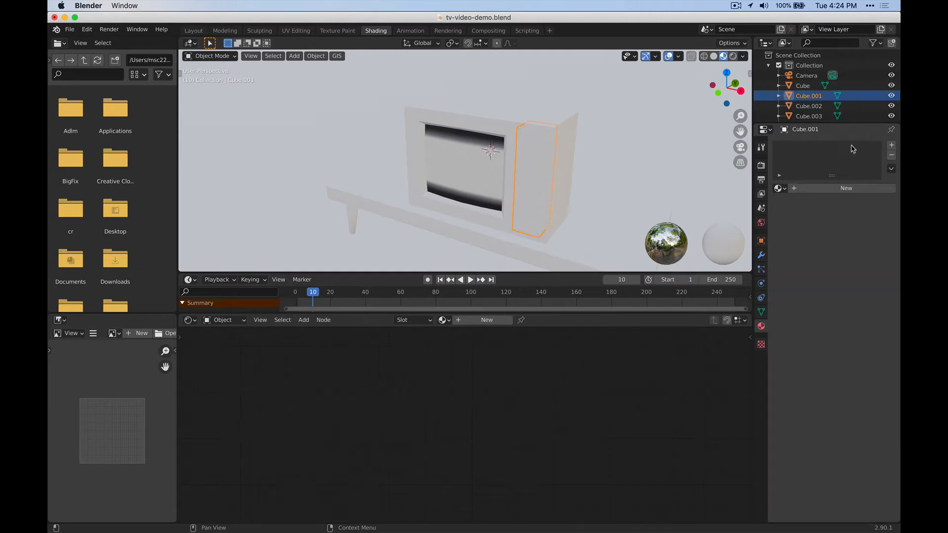
left_click(843, 188)
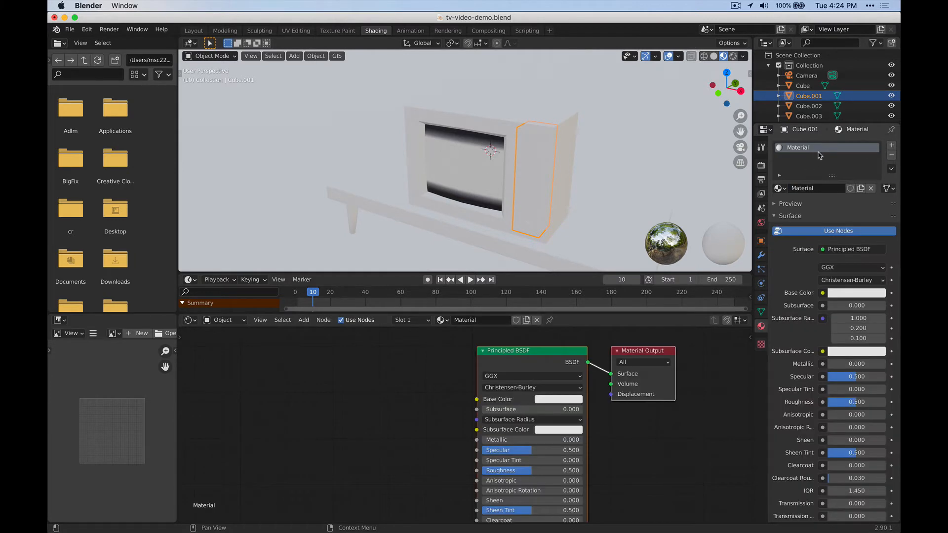
double_click(798, 147)
type("tv-pl")
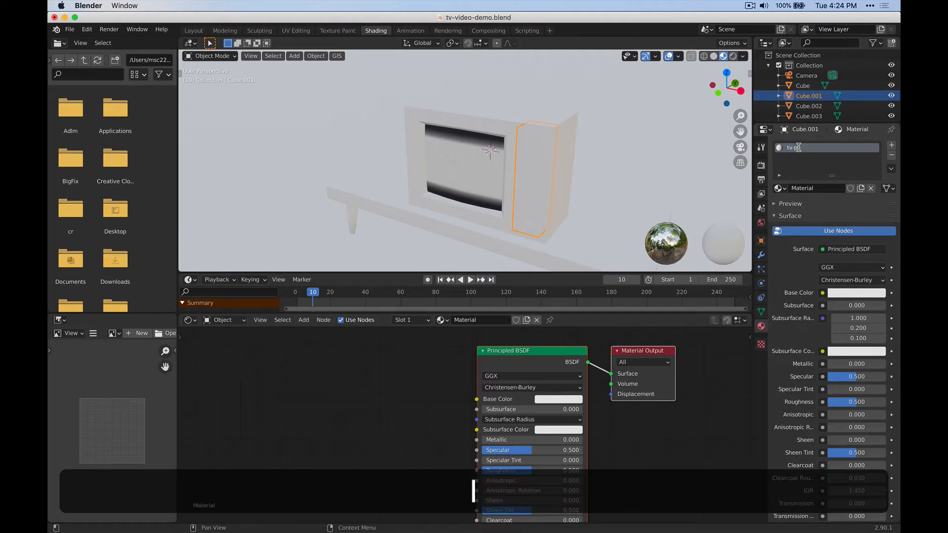
type("ic-2")
key("Return")
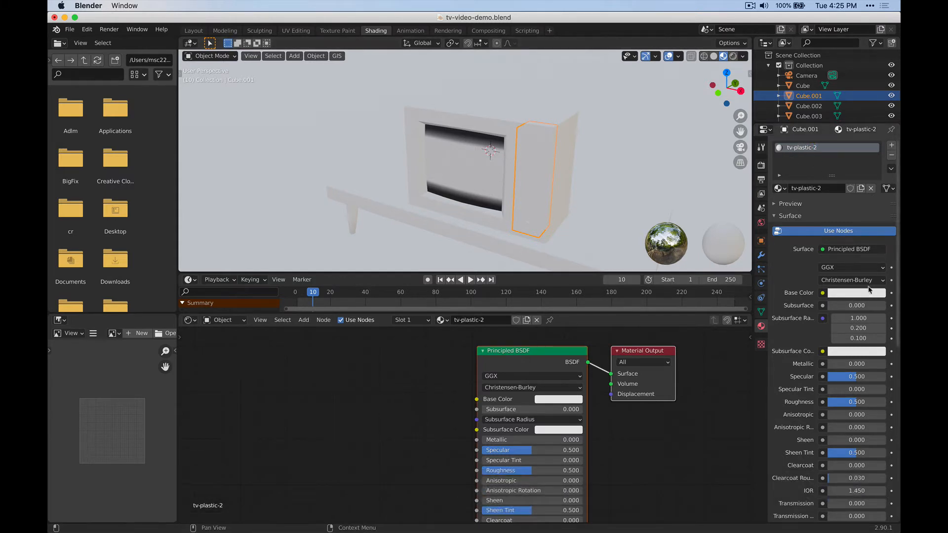
Select the TV screen, then play and scrub the timeline to frame 149 to check the looping texture.
left_click(495, 111)
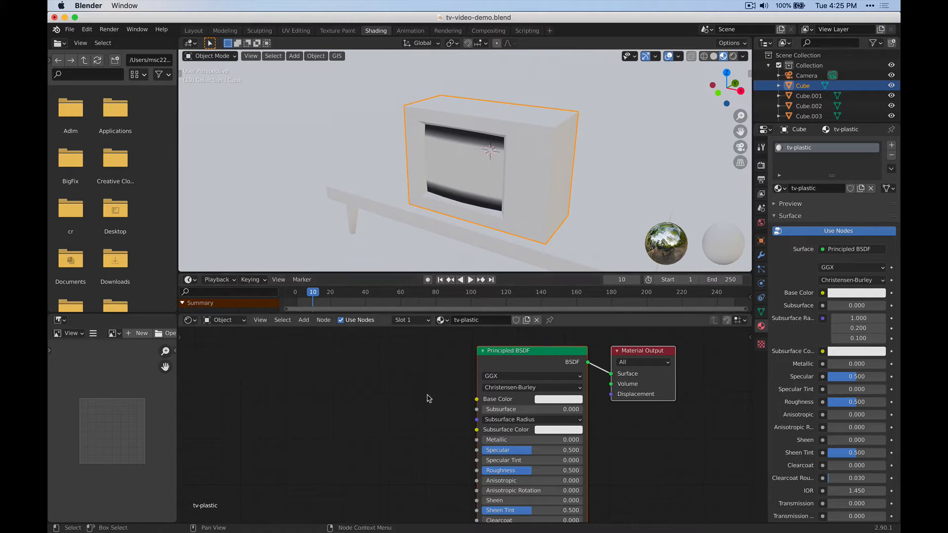
left_click(439, 198)
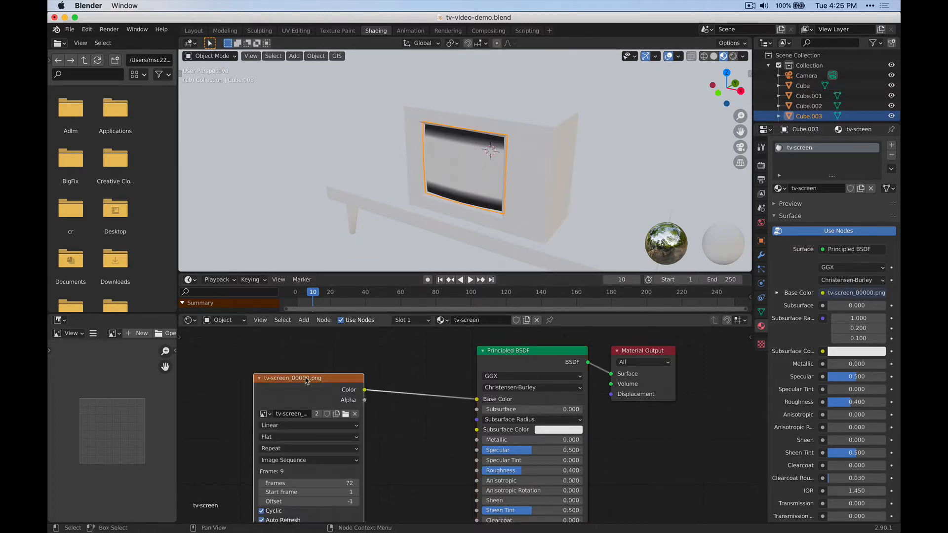
key("space")
left_click_drag(334, 291, 555, 292)
key("space")
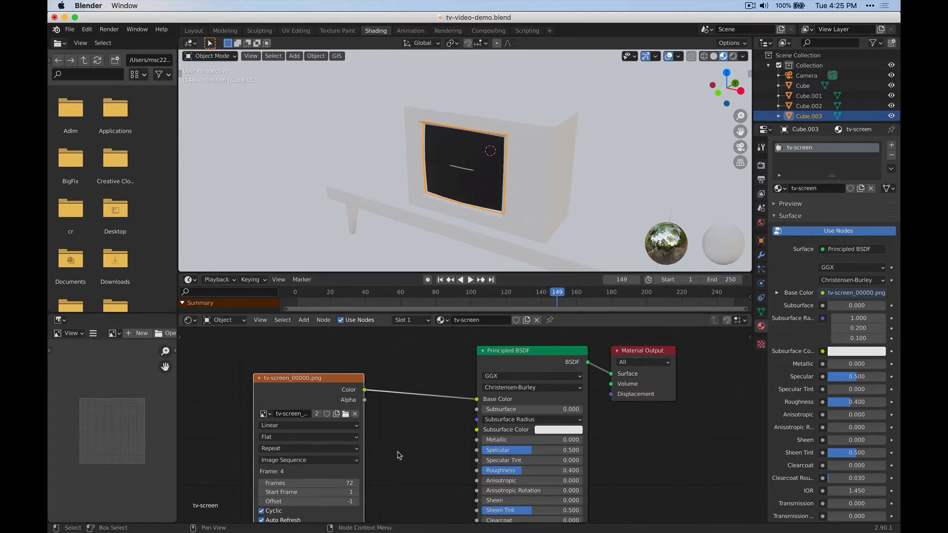
Turn off Cyclic on the image sequence node and scrub back to frame 117 to check the screen.
middle_click_drag(398, 454, 407, 432)
left_click(276, 488)
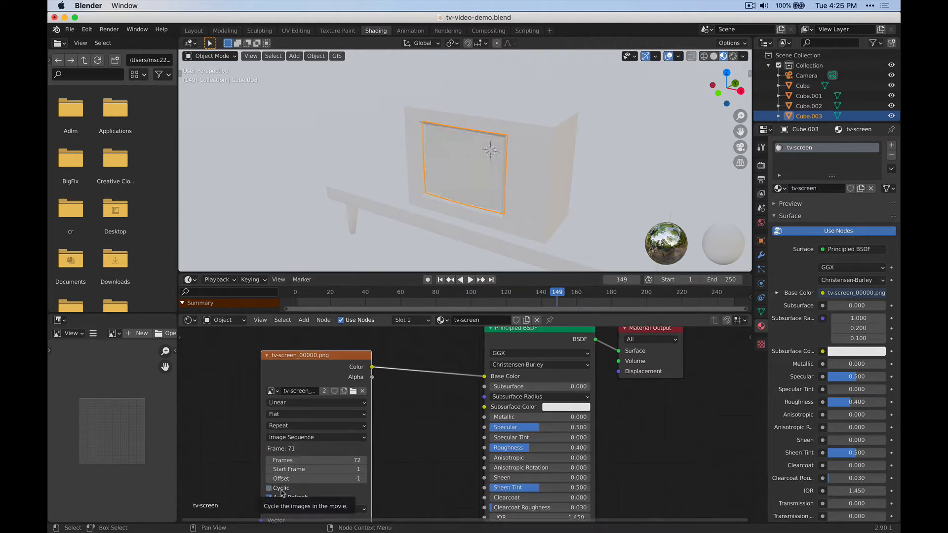
left_click_drag(526, 291, 498, 296)
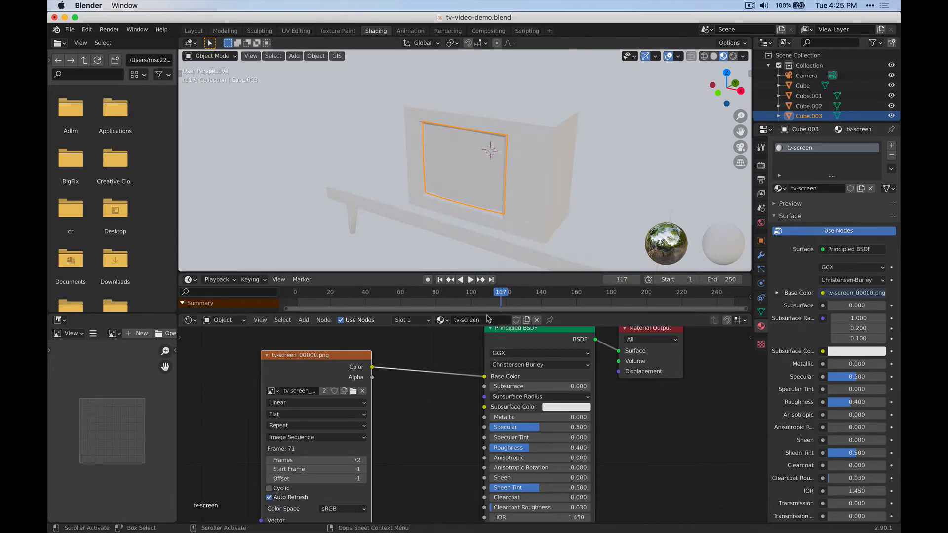
scroll(408, 414, "down", 1)
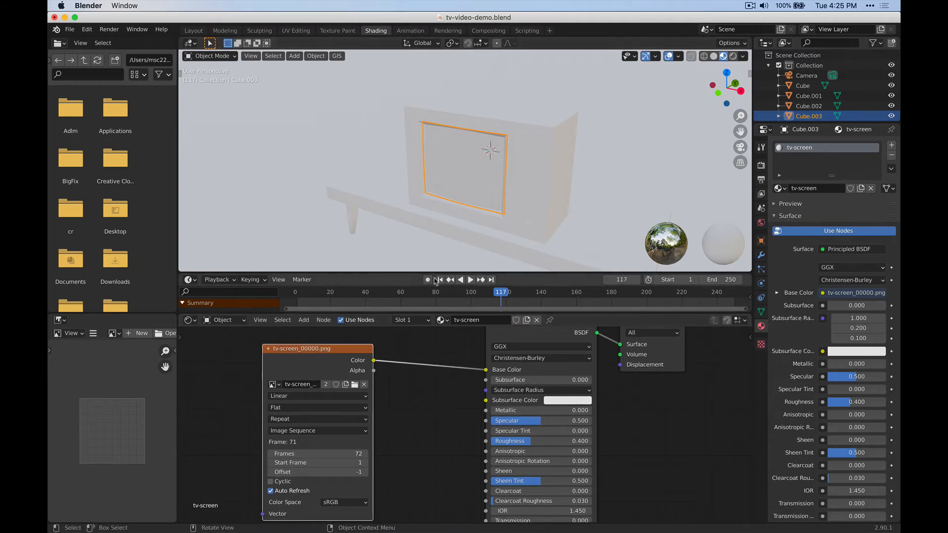
Set the timeline's end frame to 72 and play the animation with Cyclic enabled on the image sequence.
left_click(729, 279)
type("72")
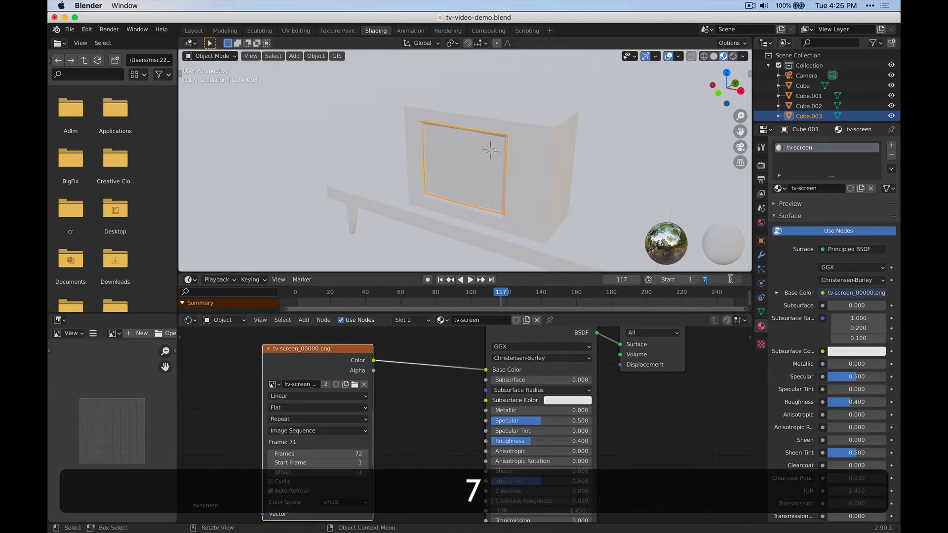
key("Return")
left_click(470, 280)
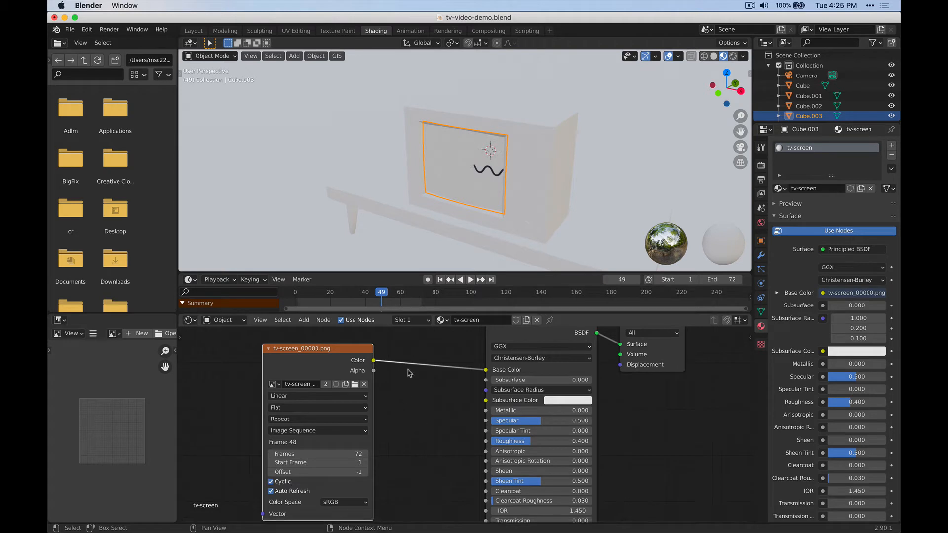
Enlarge the 3D viewport and inspect the TV screen's texture up close alongside its full node setup.
middle_click_drag(414, 380, 479, 388)
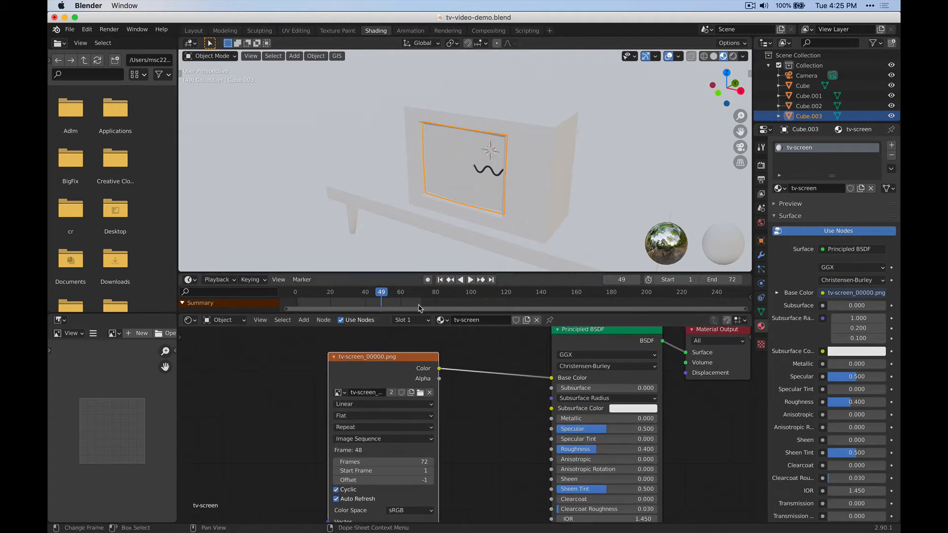
left_click_drag(421, 313, 421, 396)
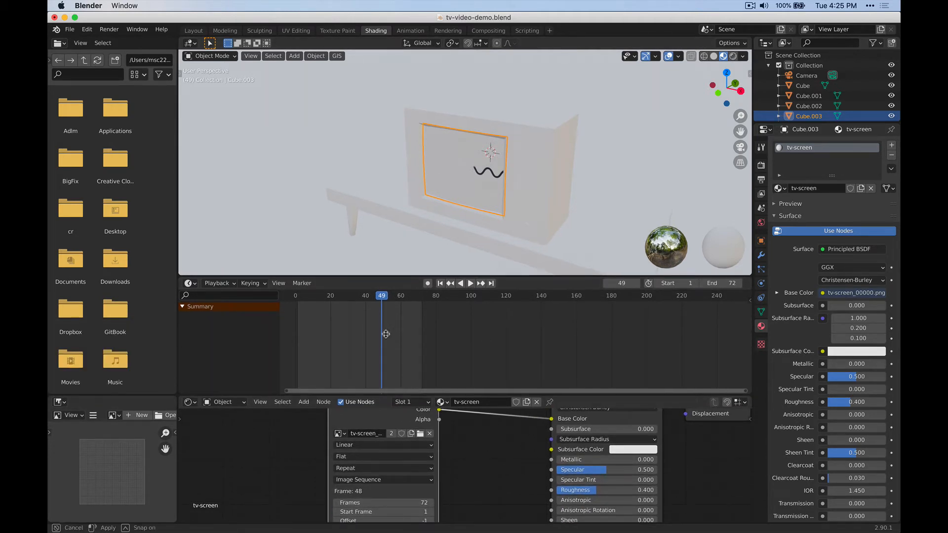
left_click_drag(406, 274, 405, 341)
scroll(383, 186, "up", 5)
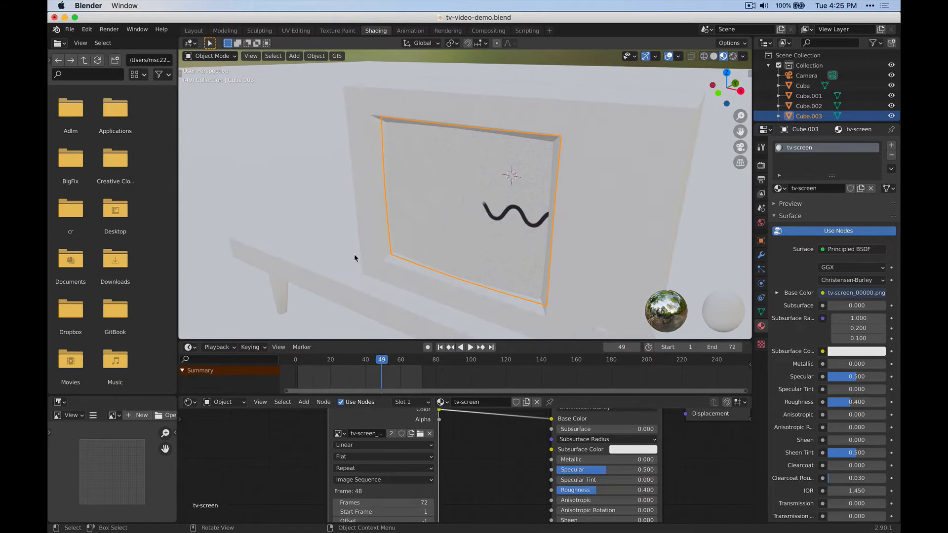
scroll(486, 483, "down", 4)
middle_click_drag(486, 483, 432, 465)
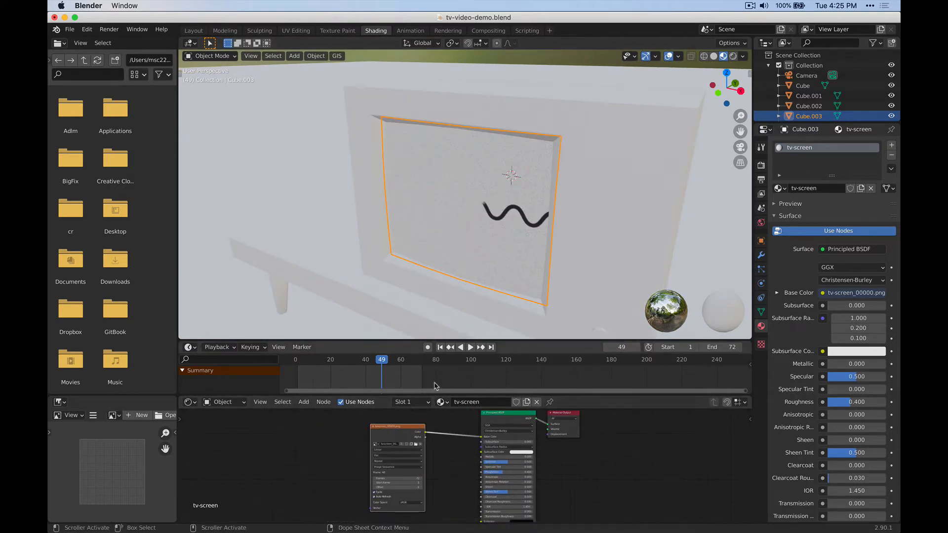
Enlarge the node editor area and add an Emission node above the Principled BSDF.
left_click_drag(430, 340, 430, 188)
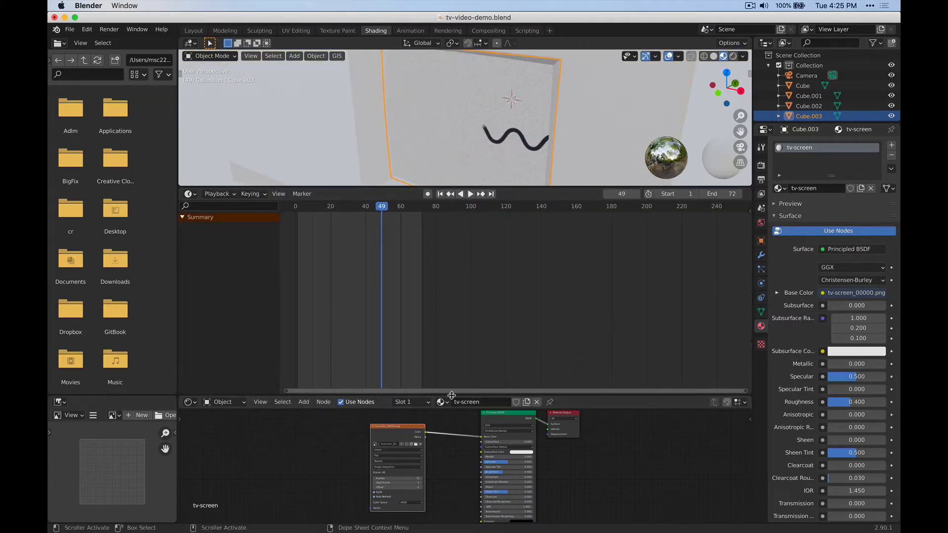
left_click_drag(451, 396, 464, 248)
scroll(571, 303, "up", 2)
middle_click_drag(398, 237, 353, 355)
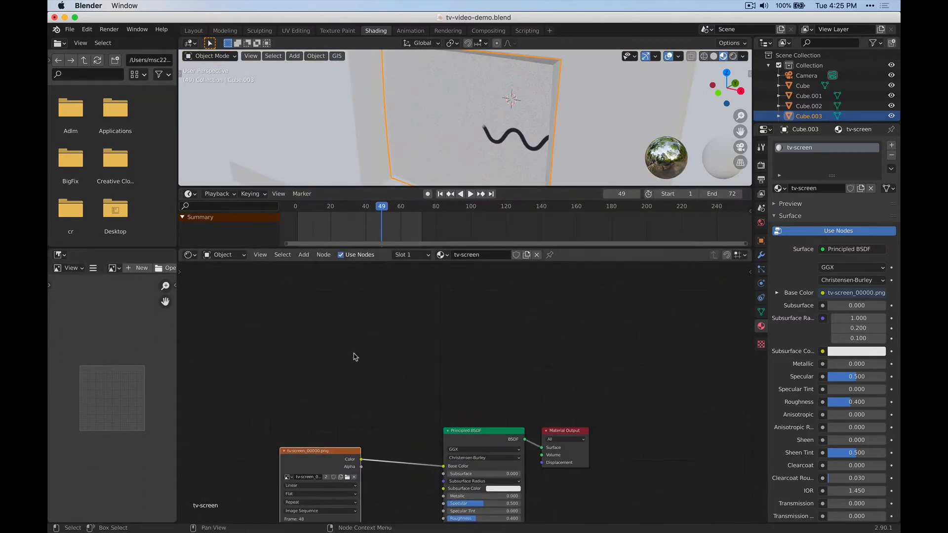
key("shift+s")
type("emi")
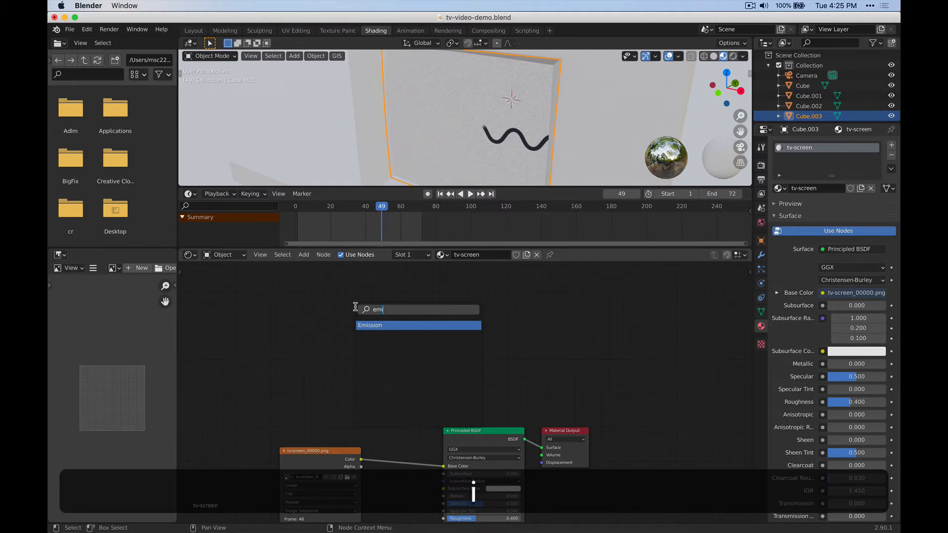
type("ssio")
key("Return")
left_click(463, 326)
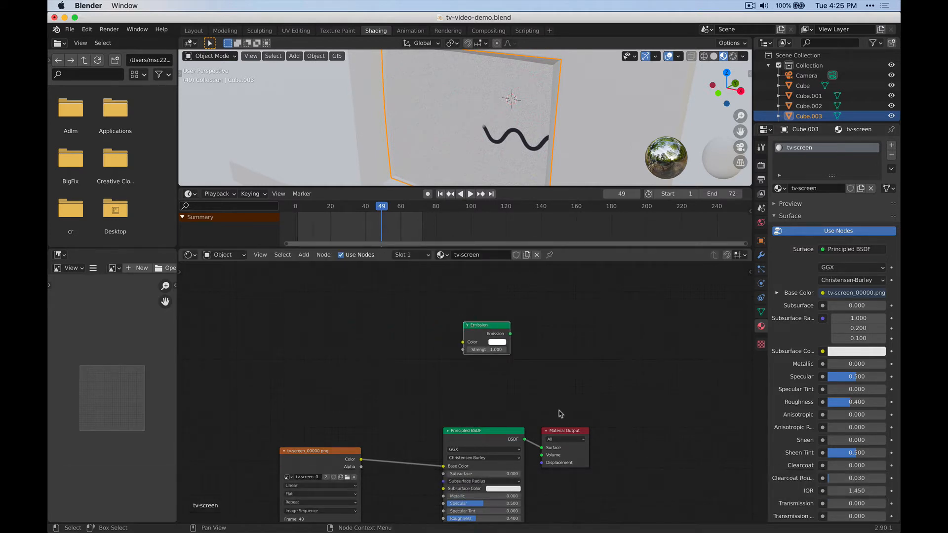
Move the Material Output beside the Emission node, then link the image's Color to Emission and Emission to the Surface input.
left_click_drag(564, 433, 609, 319)
left_click_drag(510, 333, 584, 346)
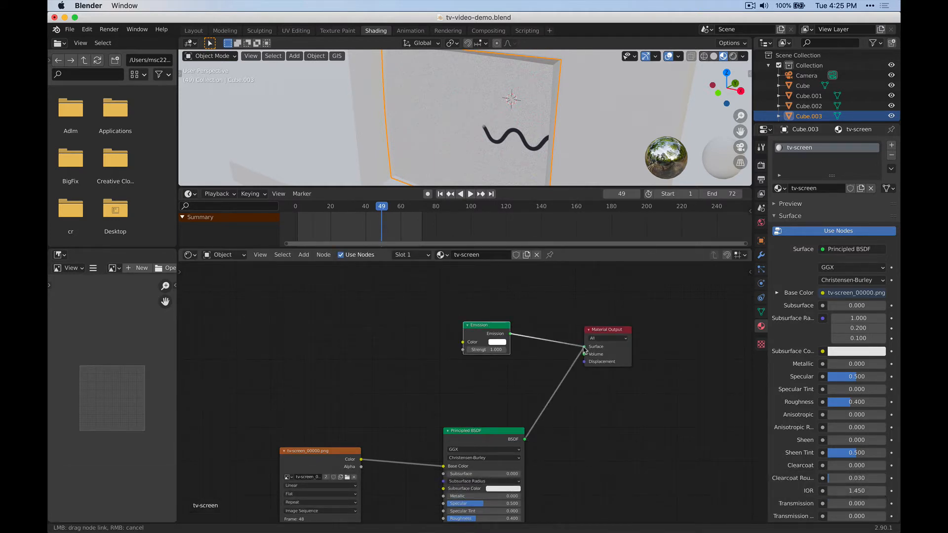
left_click_drag(362, 460, 463, 341)
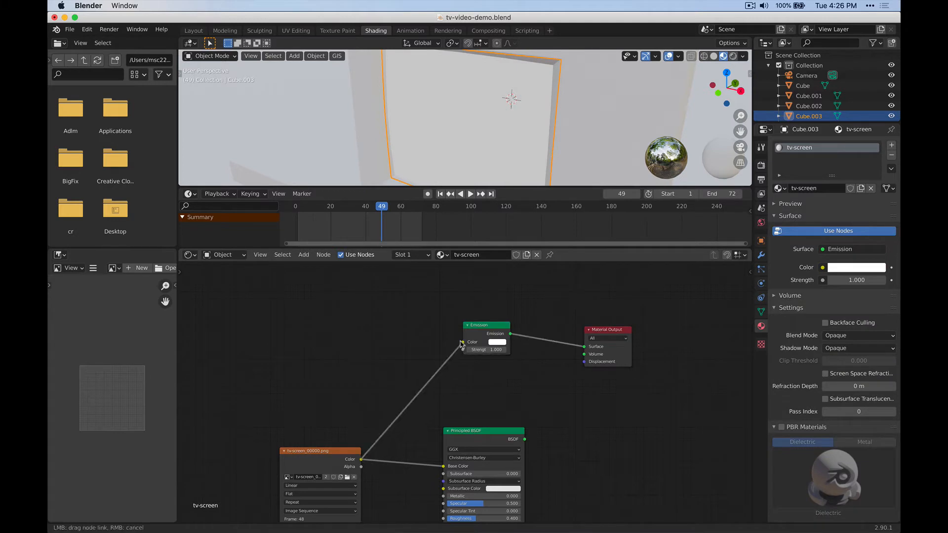
Enlarge the 3D viewport and switch it to rendered shading with the whole TV in view.
left_click_drag(537, 248, 538, 302)
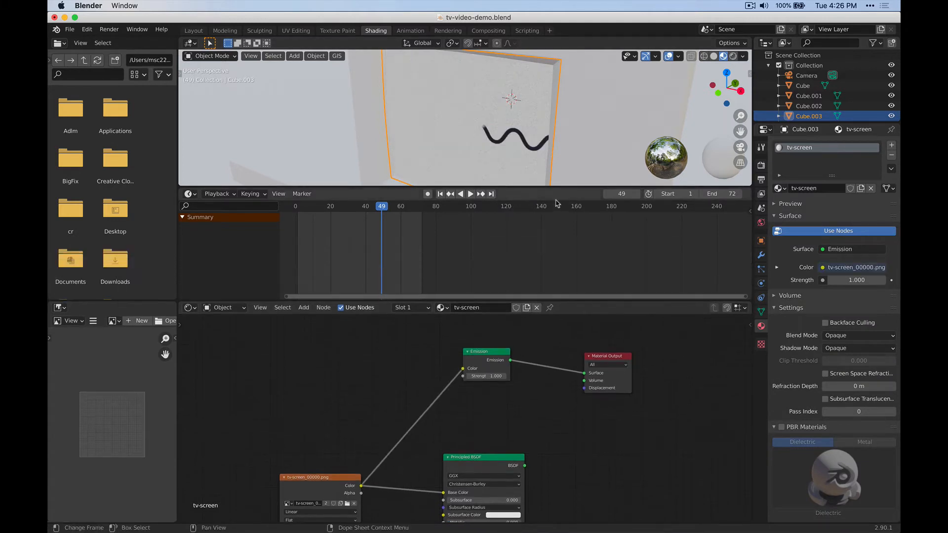
left_click_drag(555, 186, 555, 266)
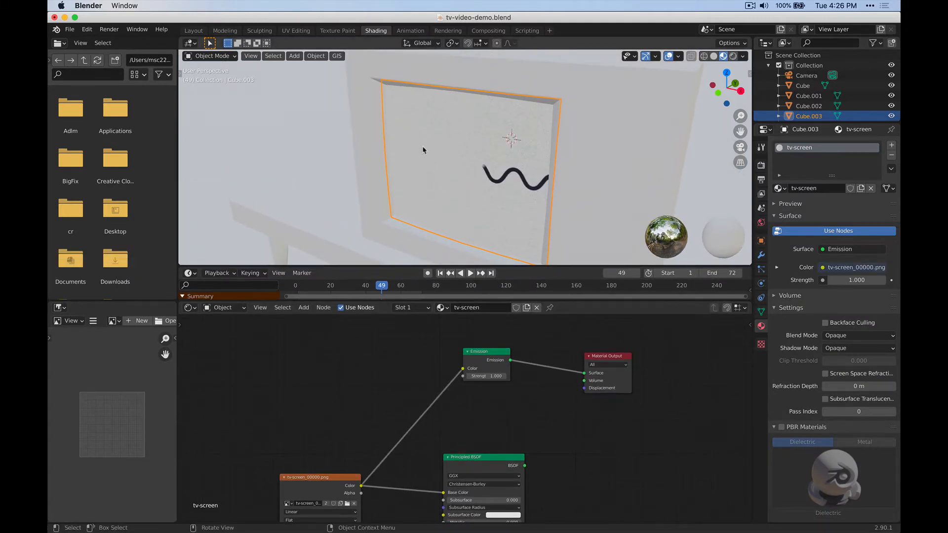
left_click(732, 56)
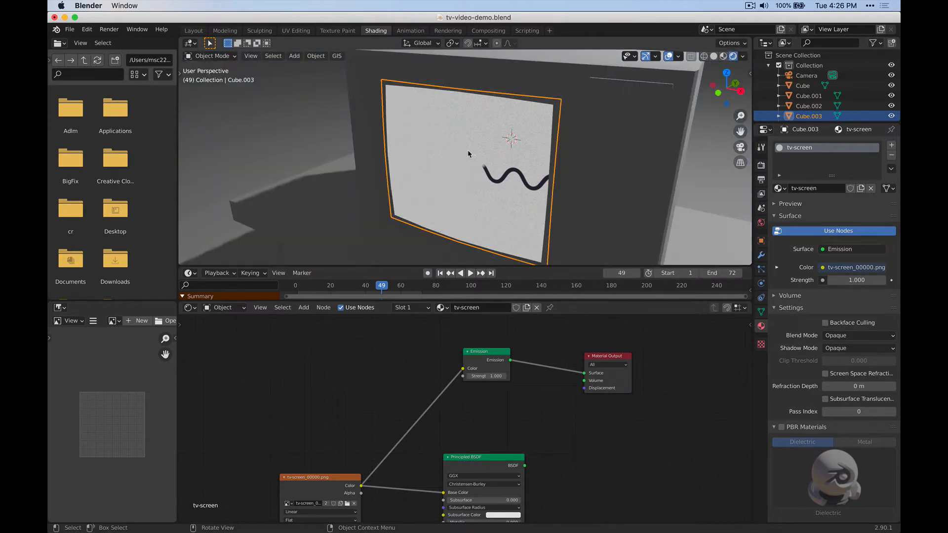
scroll(385, 174, "down", 4)
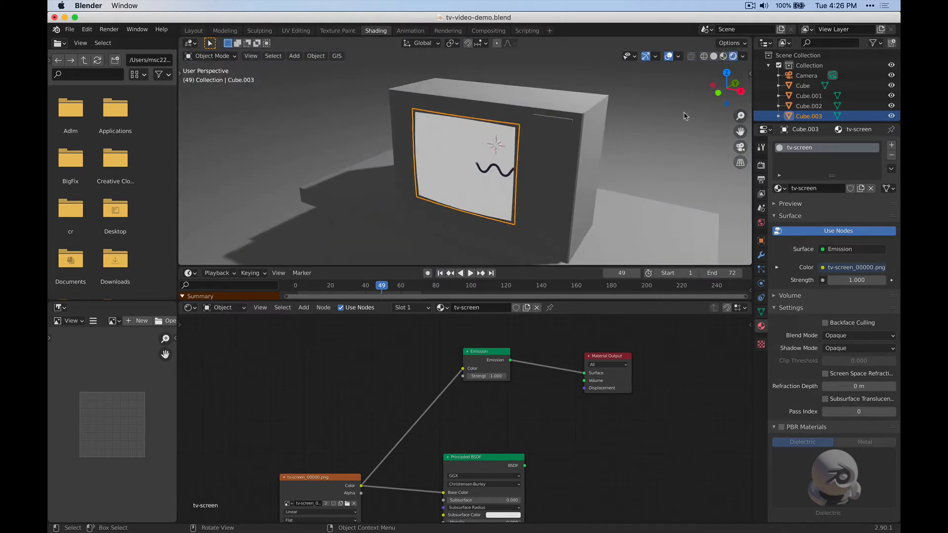
Hide the scene's Light in the viewport and select the Plane instead of the TV screen.
scroll(820, 99, "down", 3)
left_click(891, 116)
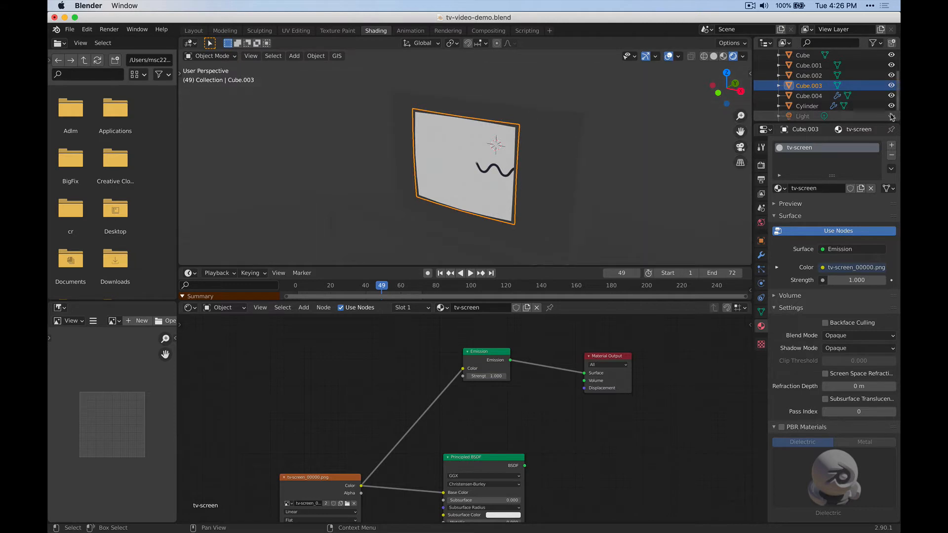
left_click(370, 151)
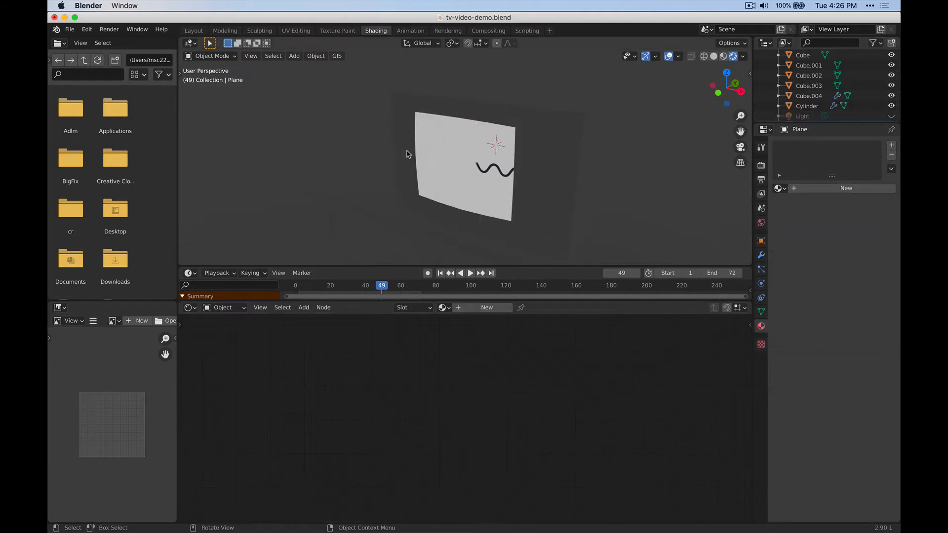
Select the TV screen and set its Emission node's strength to 13.
left_click(449, 179)
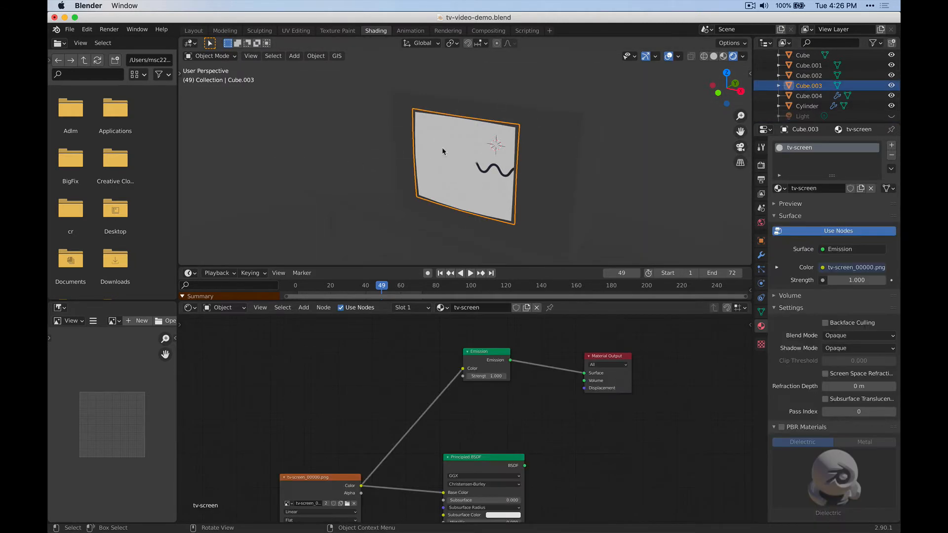
mouse_move(486, 376)
left_mouse_down()
mouse_move(513, 376)
mouse_move(490, 368)
mouse_move(470, 380)
left_mouse_up()
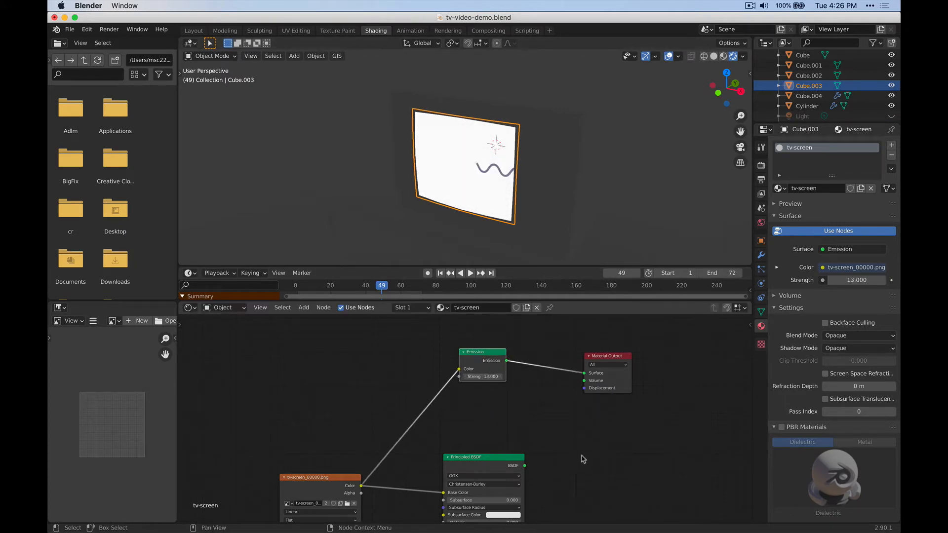
middle_click_drag(601, 457, 669, 414)
middle_click_drag(526, 376, 420, 411)
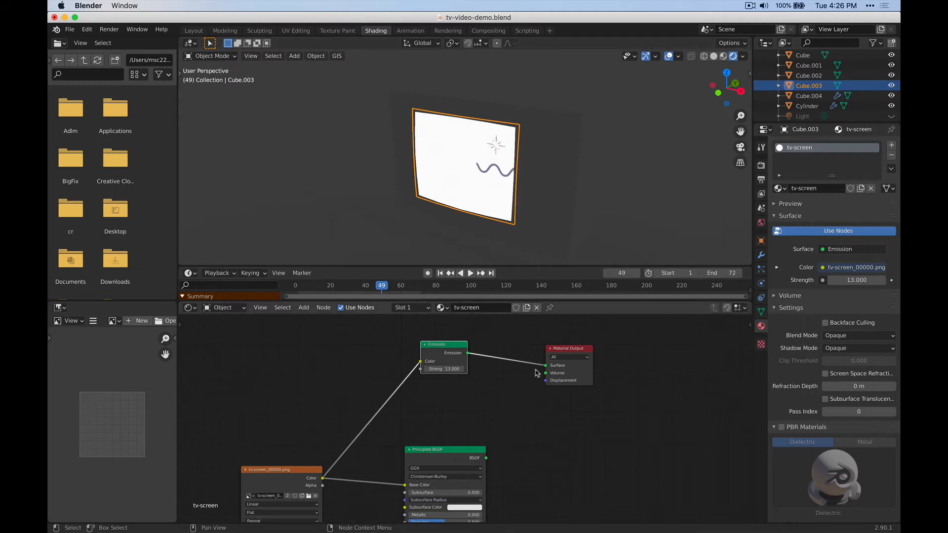
Link the Principled BSDF to the Material Output's Surface input and move the detached Emission node aside, placing the Principled BSDF beside the image node.
left_click_drag(486, 458, 545, 365)
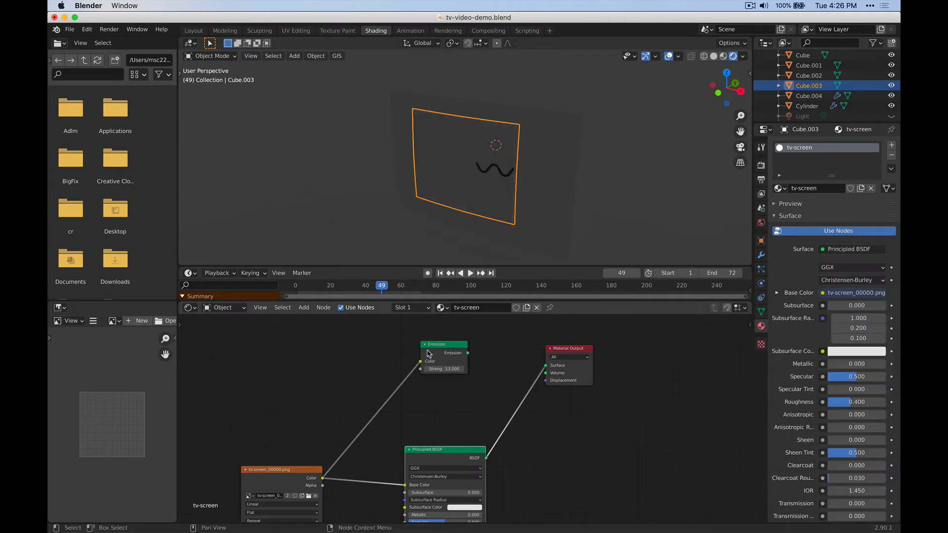
left_click_drag(435, 344, 667, 438, "alt")
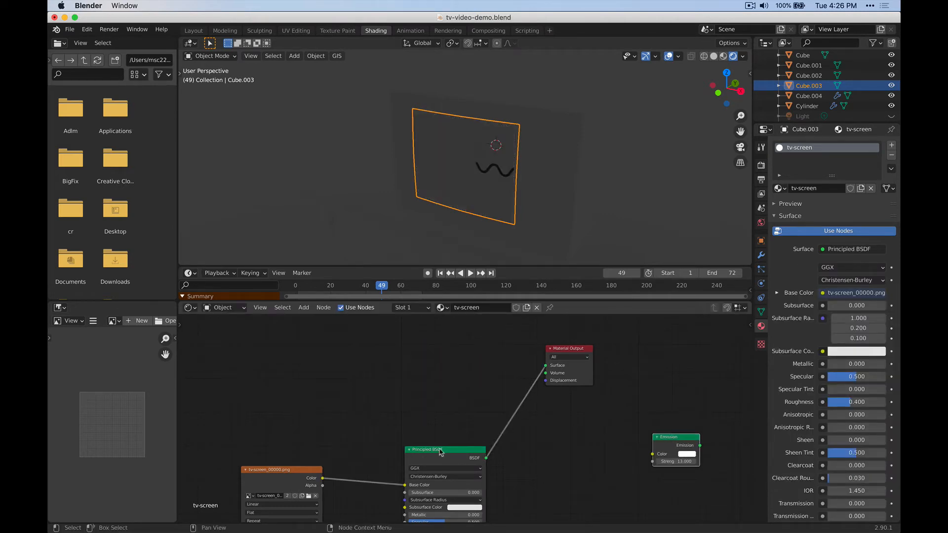
left_click_drag(441, 452, 368, 359)
scroll(558, 454, "up", 2)
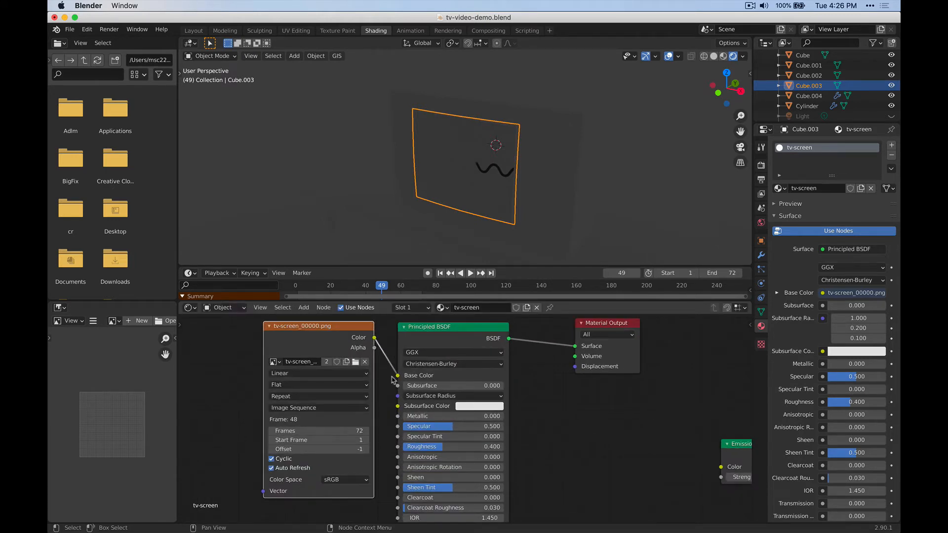
Space the image texture node away from the Principled BSDF and link its Color output to the Emission input.
left_click_drag(328, 336, 275, 369)
middle_click_drag(585, 468, 626, 423)
left_click_drag(363, 329, 439, 504)
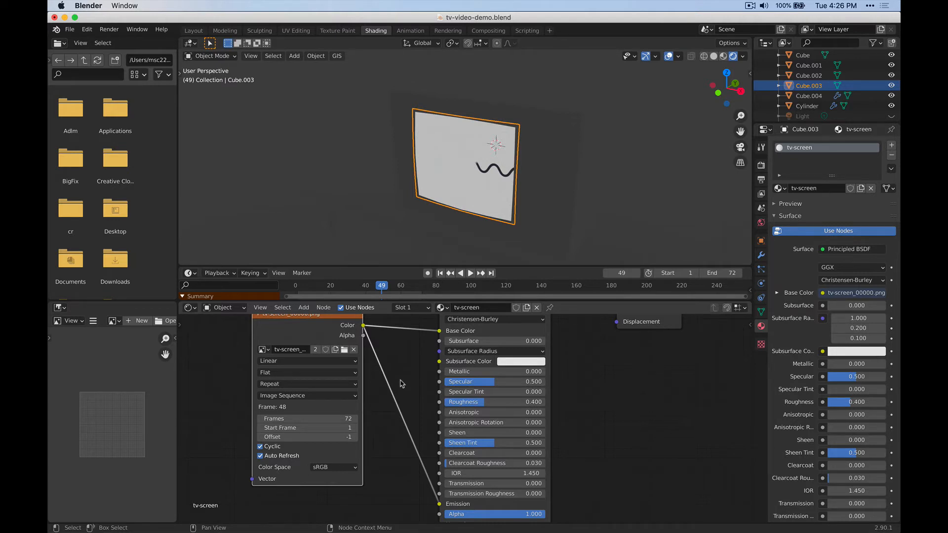
Set the screen material's Roughness to 0.032 and Clearcoat to 1.000 on the Principled BSDF.
left_click_drag(513, 401, 492, 402)
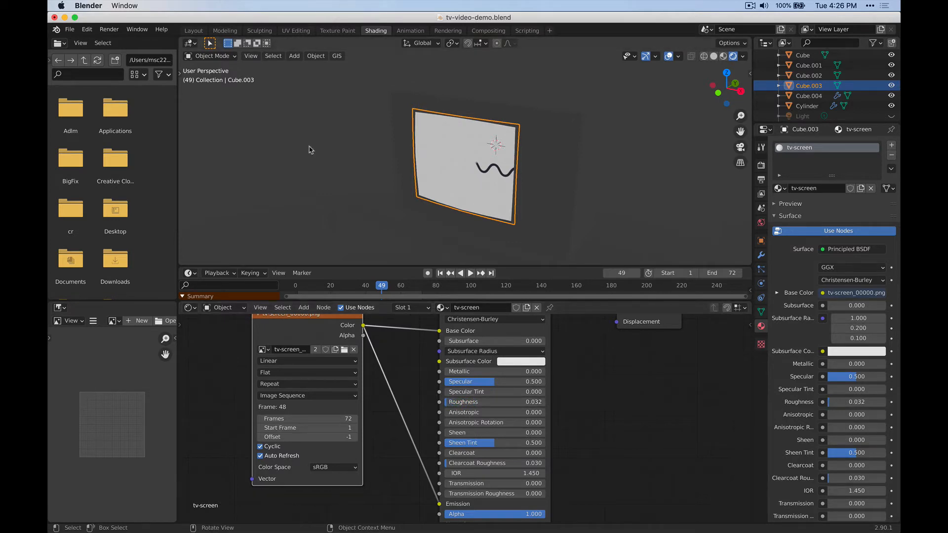
left_click_drag(494, 452, 557, 455)
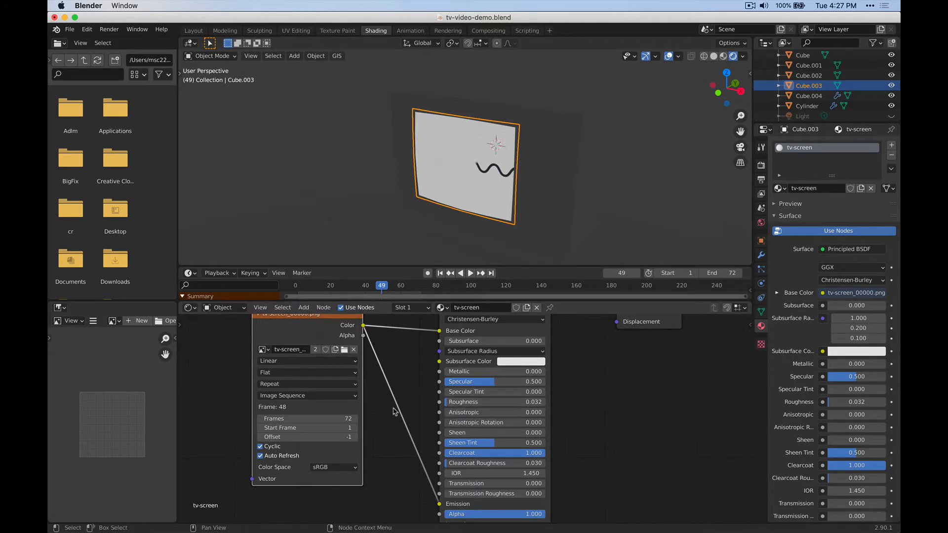
middle_click_drag(464, 237, 372, 196)
Unhide the scene's Light in the viewport and switch the render engine to Cycles.
left_click(891, 117)
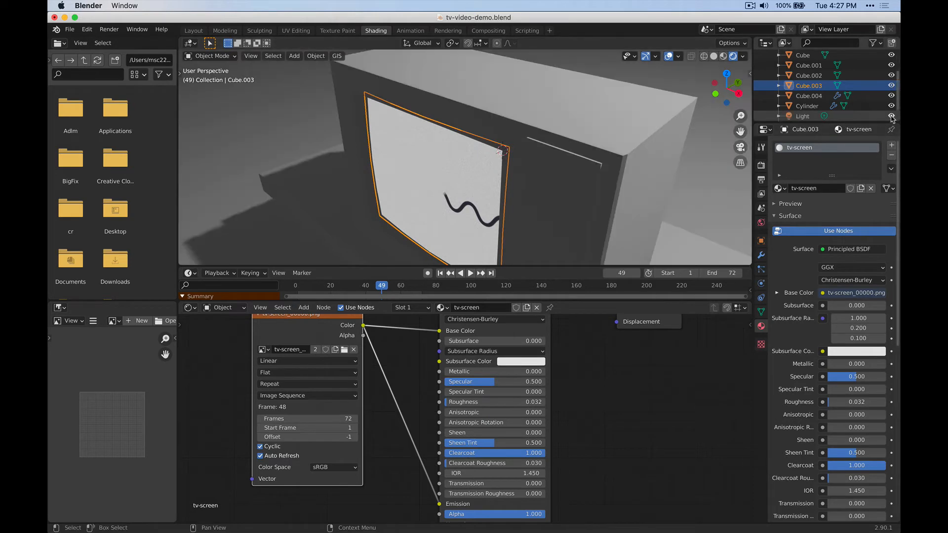
scroll(549, 161, "down", 5)
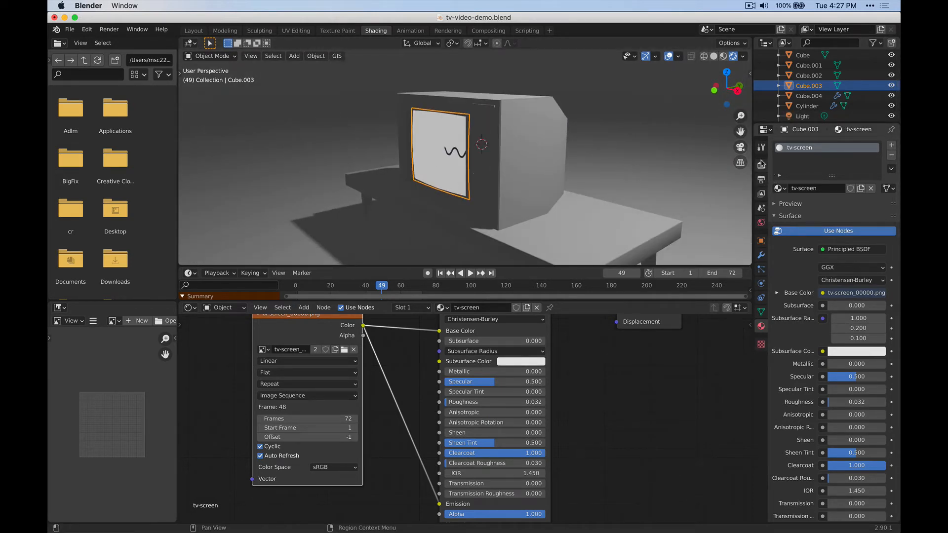
left_click(761, 164)
left_click(862, 145)
left_click(839, 177)
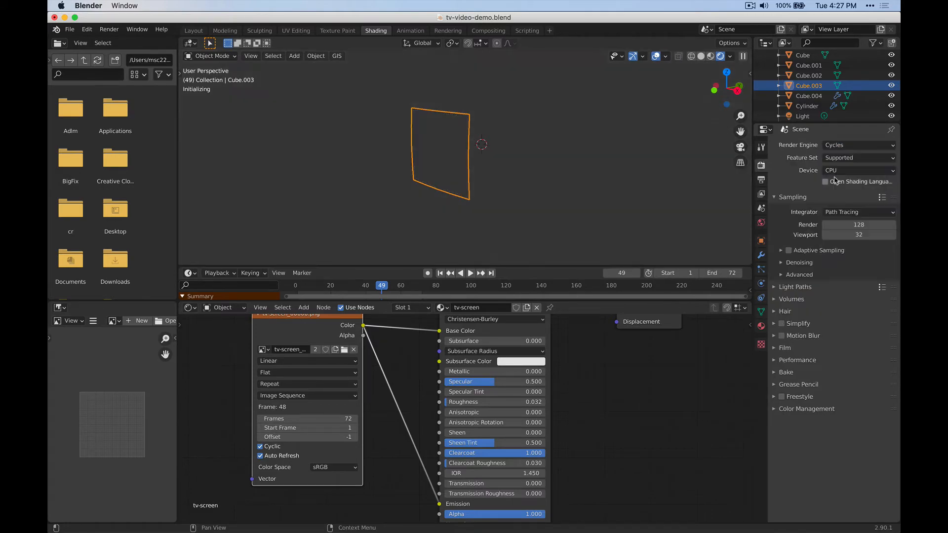
Examine the TV from several angles in the Cycles render, with the screen reselected and its whole node tree framed.
scroll(441, 128, "up", 5)
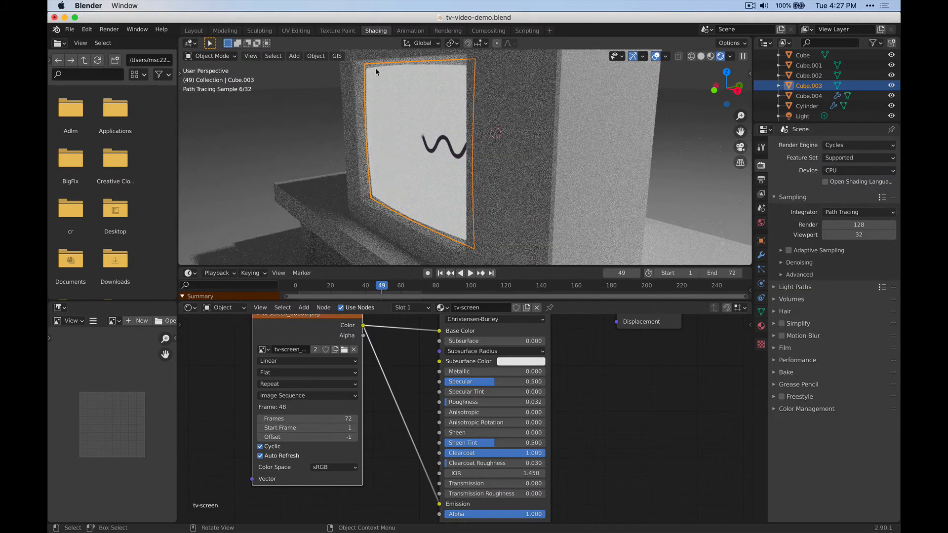
mouse_move(477, 124)
middle_mouse_down()
mouse_move(601, 189)
mouse_move(555, 163)
mouse_move(563, 153)
middle_mouse_up()
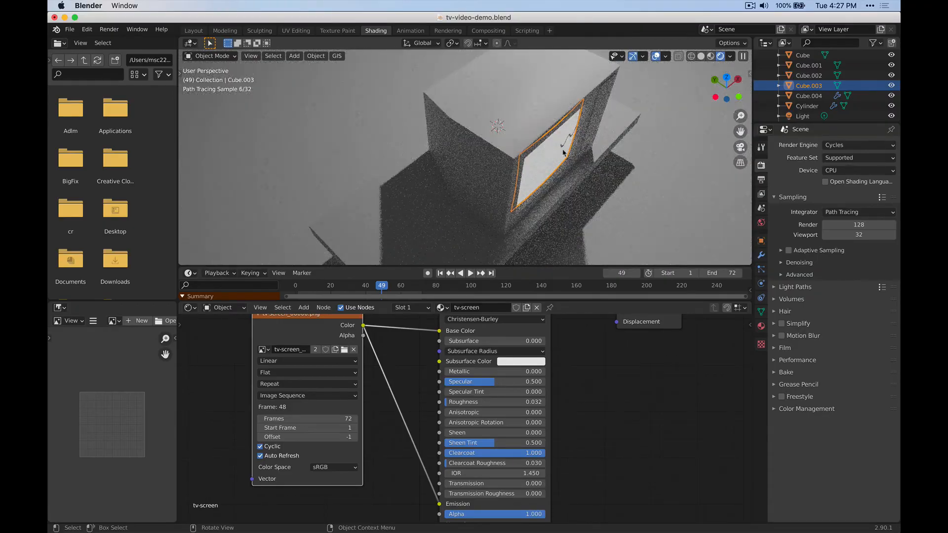
middle_click_drag(581, 207, 444, 148)
left_click(302, 128)
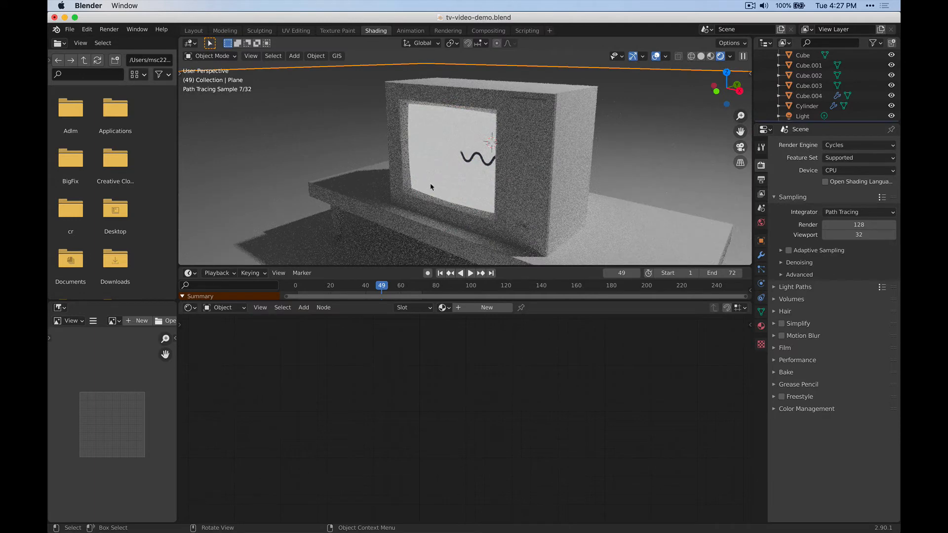
left_click(451, 158)
key("Home")
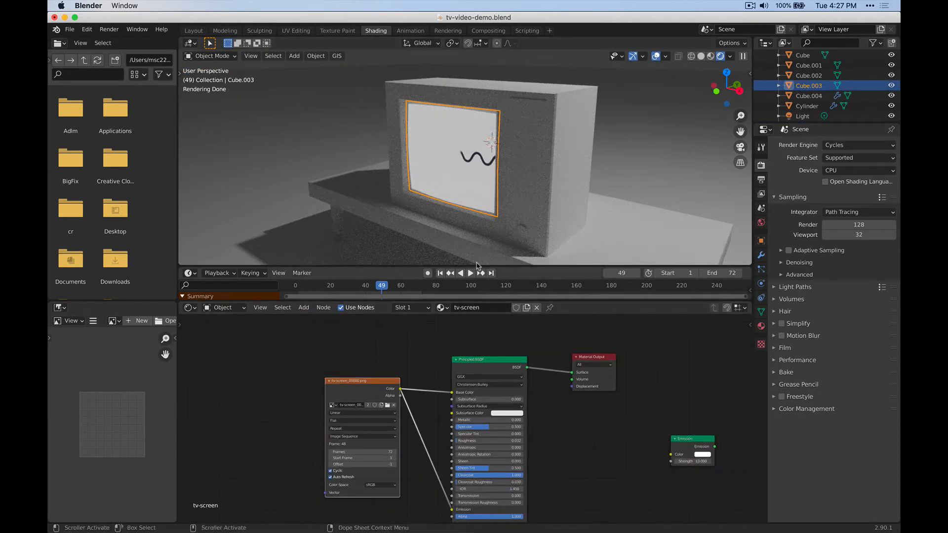
Give the TV body's tv-plastic material a near-black base color with hue 1.000, saturation 0.134 and value 0.140.
left_click(505, 99)
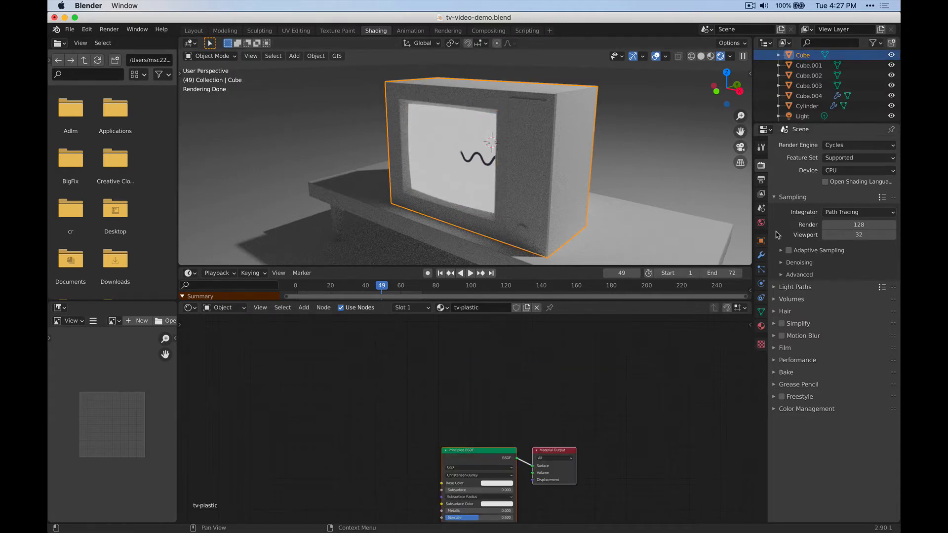
left_click(760, 326)
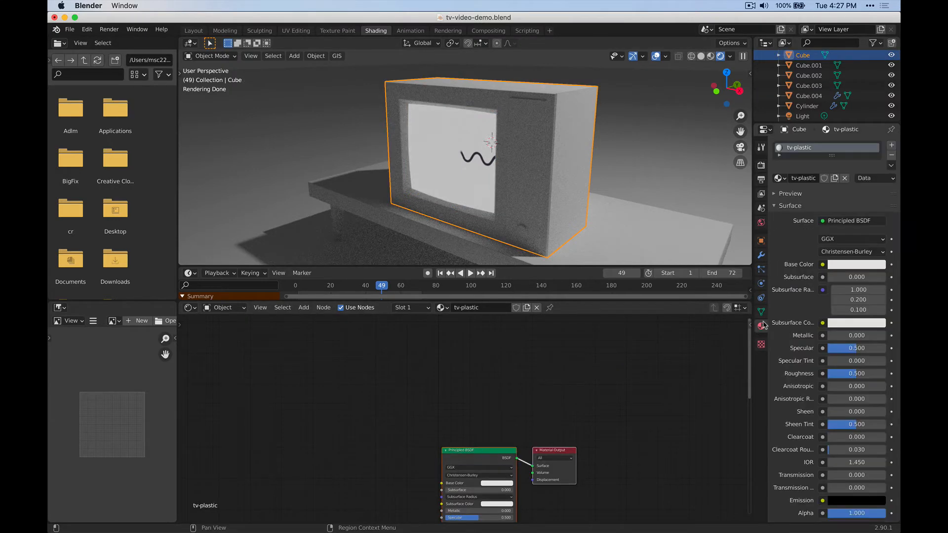
left_click(855, 265)
left_click(877, 172)
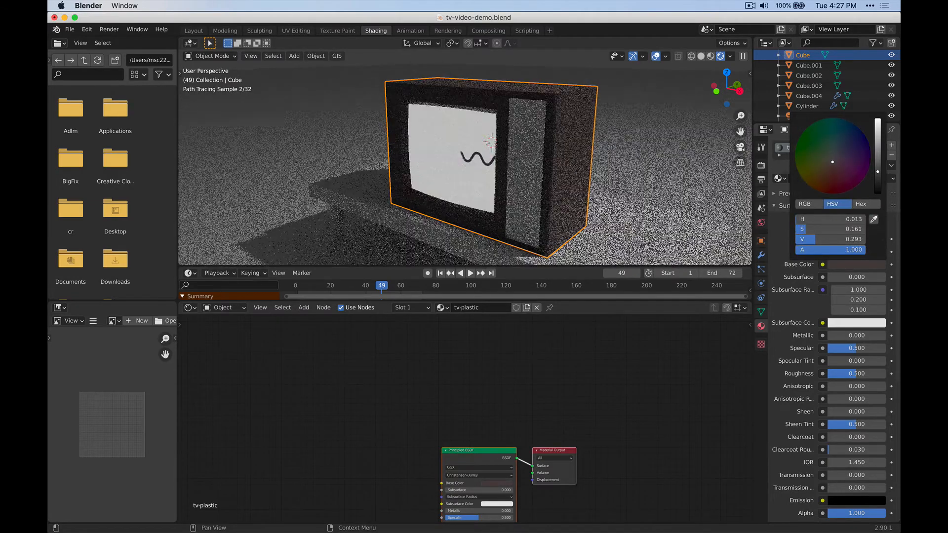
left_click(833, 161)
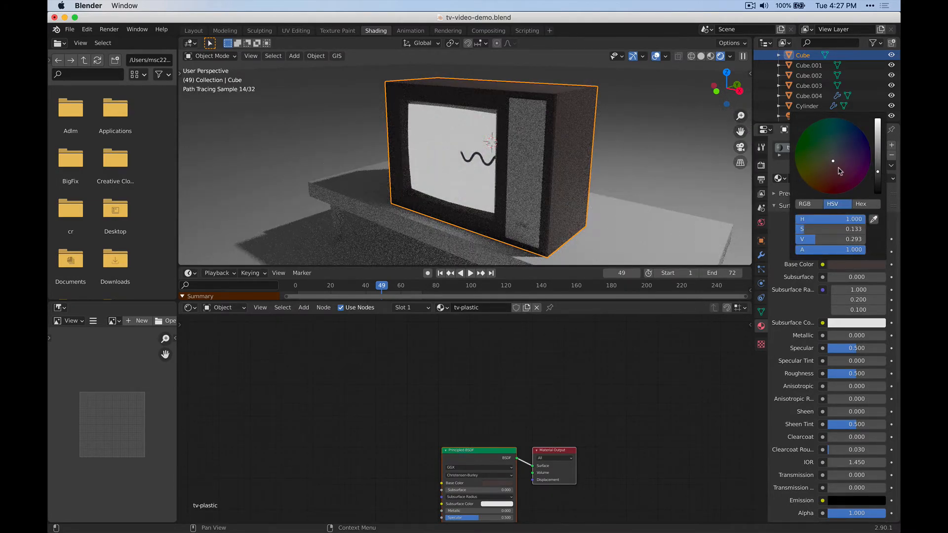
mouse_move(872, 181)
left_mouse_down()
mouse_move(877, 172)
mouse_move(877, 183)
left_mouse_up()
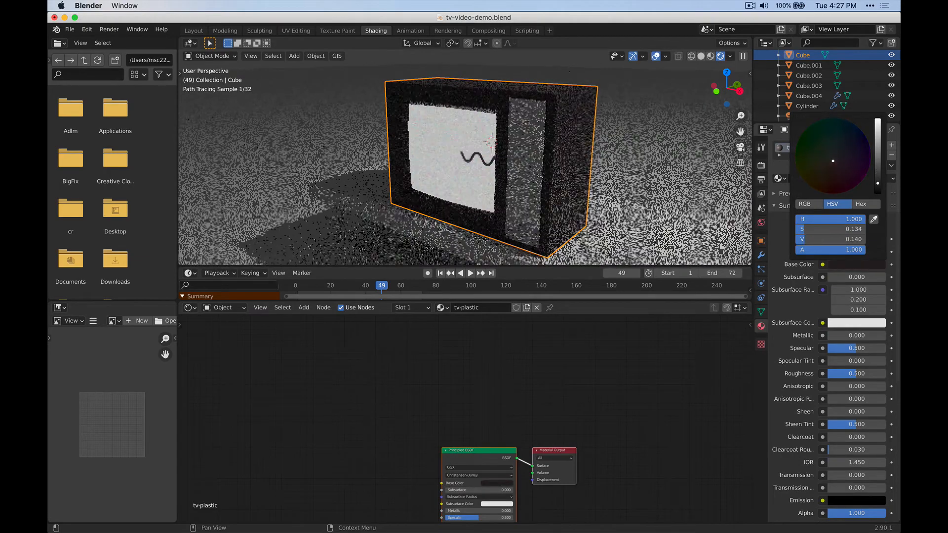
Give the TV's front side panel a beige base color with hue 0.086, saturation 0.155 and value 0.906.
left_click(538, 145)
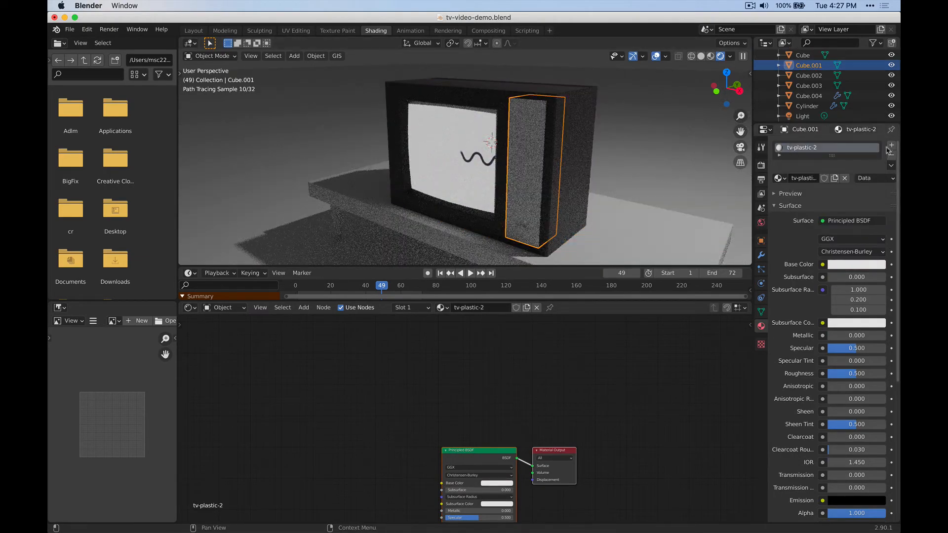
left_click(856, 264)
left_click(834, 164)
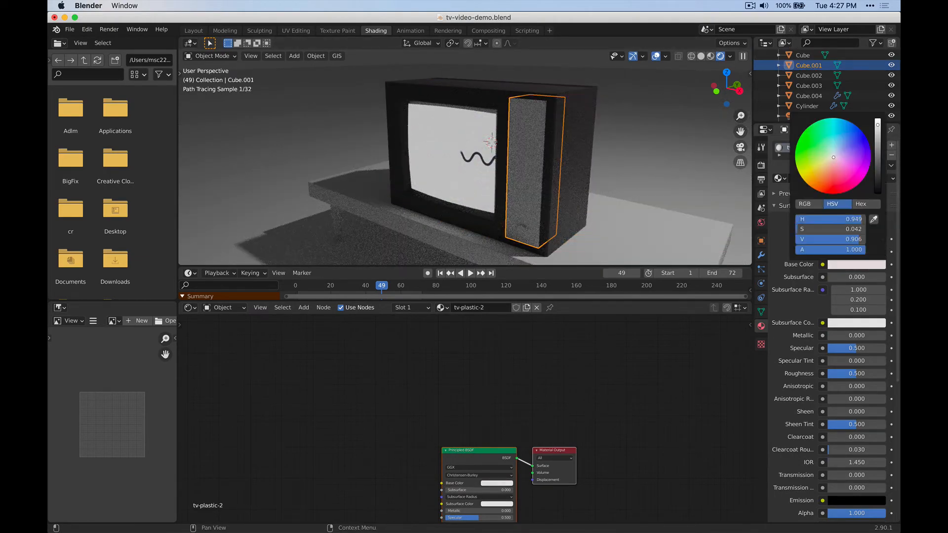
left_click(828, 177)
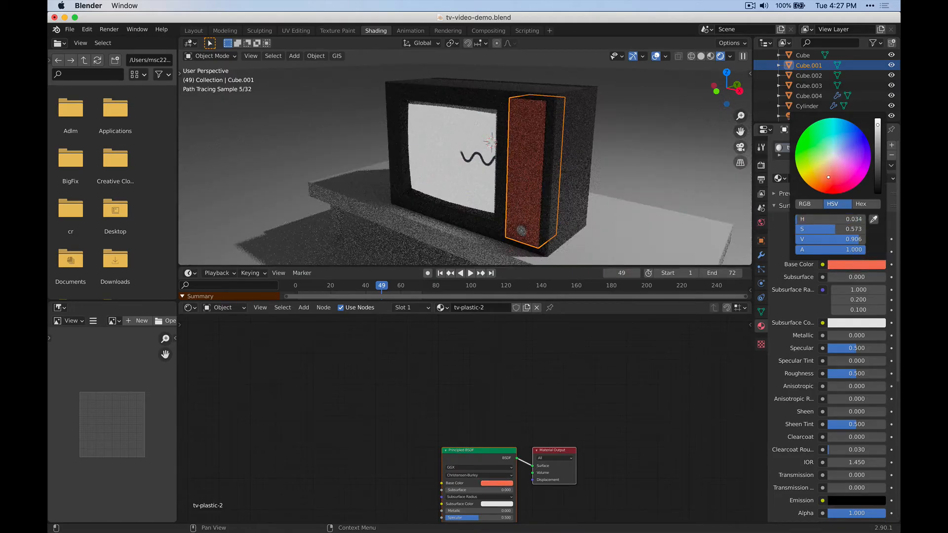
left_click(830, 176)
left_click(830, 161)
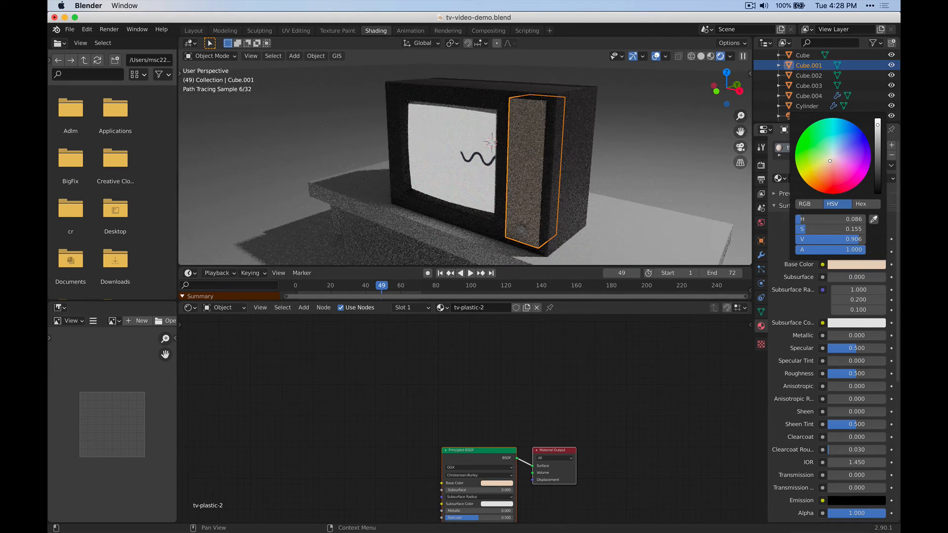
left_click(622, 145)
Select the TV knob, enable PBR Materials for its metal-knob material and apply the Aluminium metal preset.
left_click(516, 229)
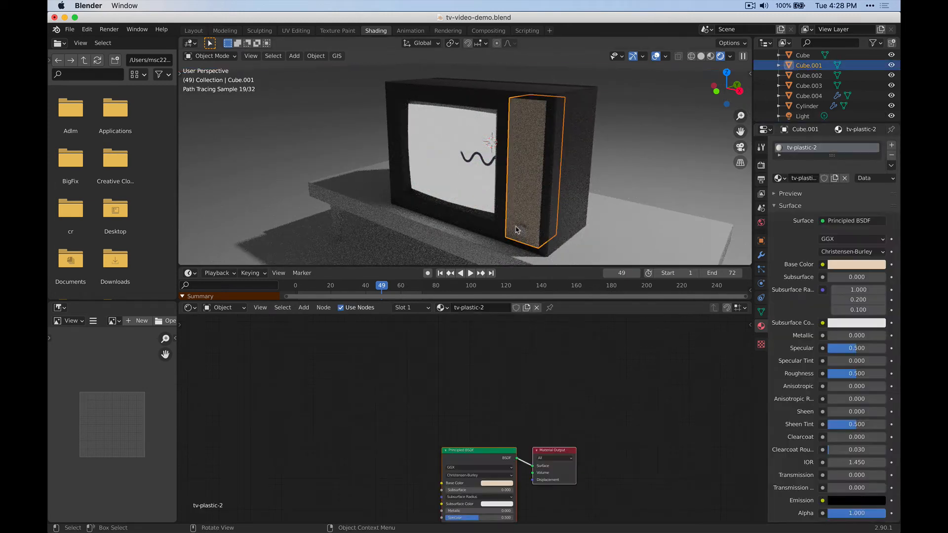
left_click(522, 232)
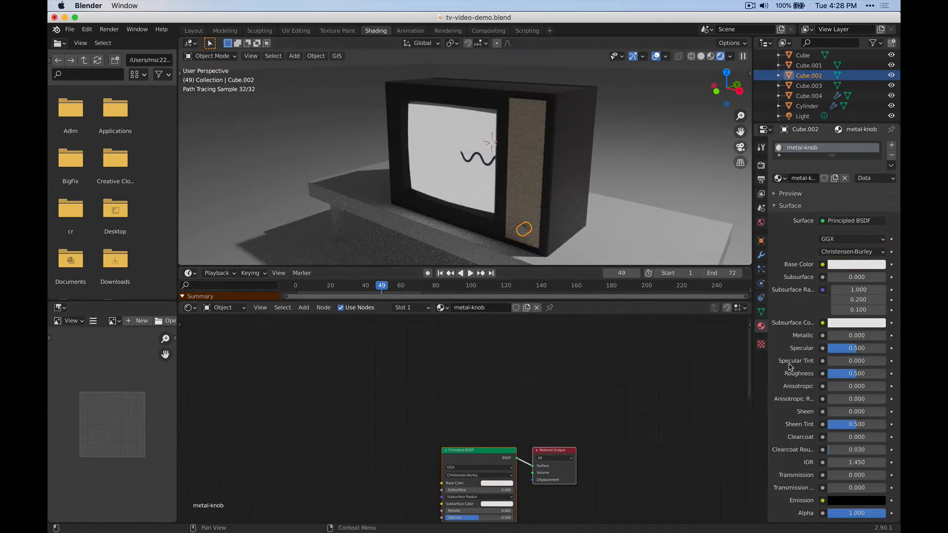
scroll(792, 370, "down", 10)
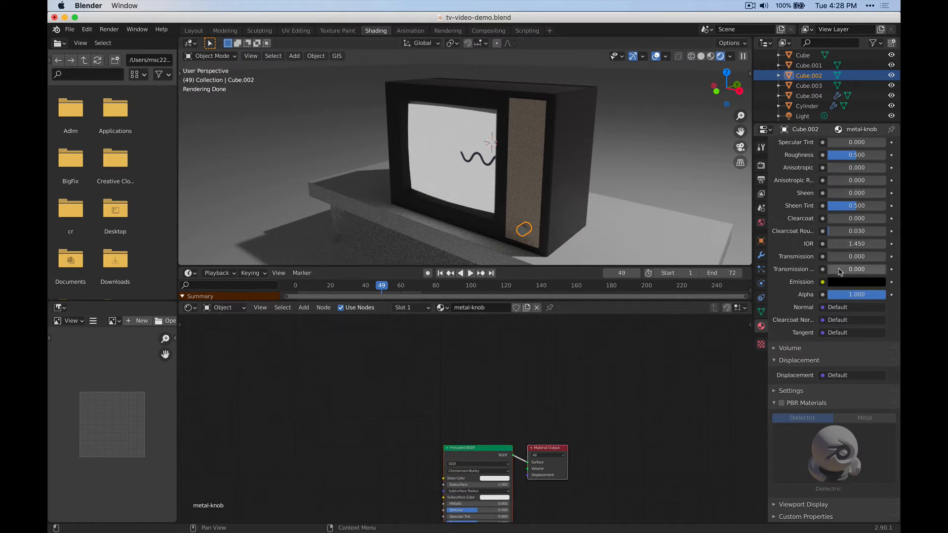
scroll(852, 183, "up", 4)
scroll(795, 275, "down", 4)
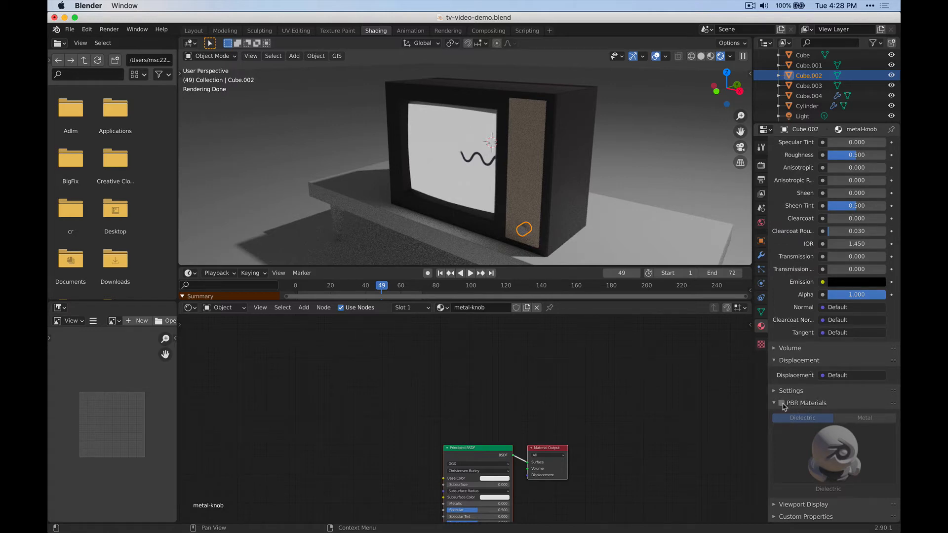
left_click(782, 404)
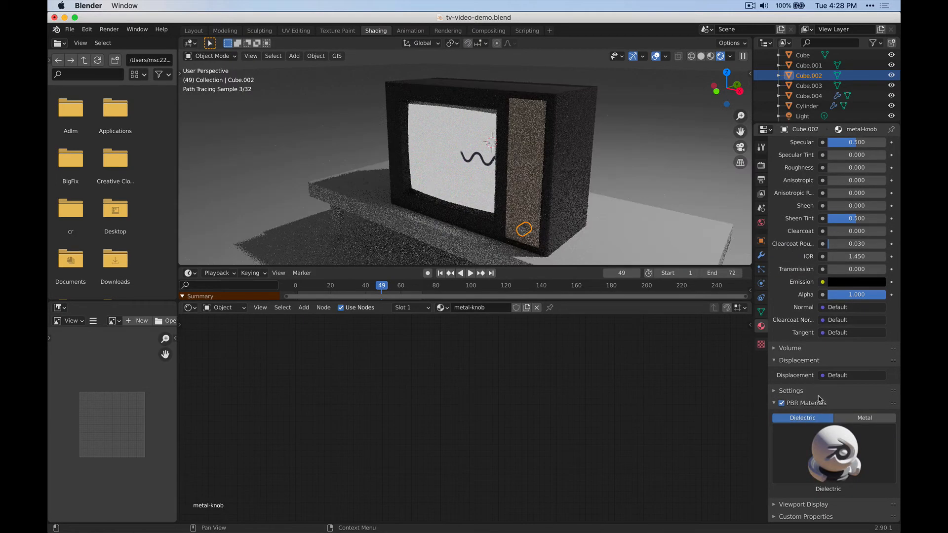
left_click(863, 419)
left_click(849, 449)
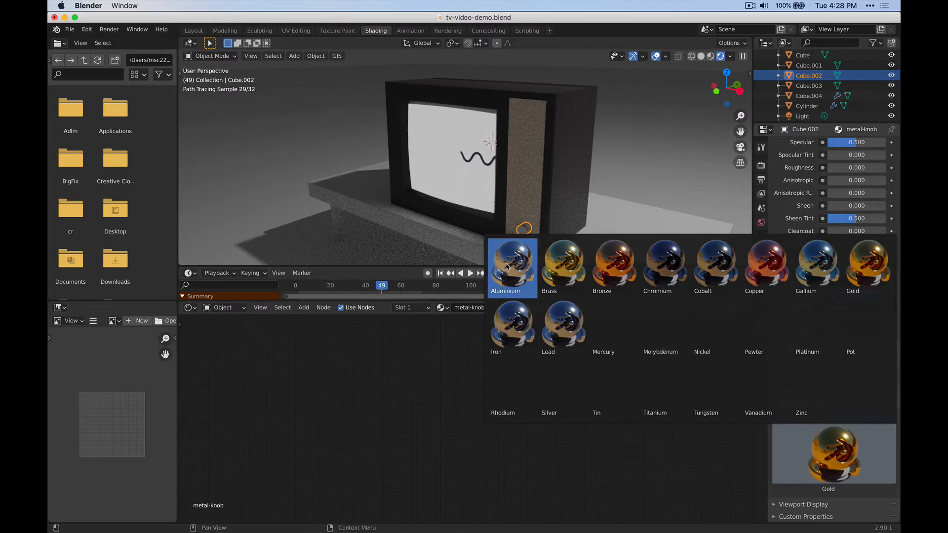
left_click(512, 263)
Examine the aluminium knob up close in the rendered view and review its material's surface settings.
scroll(539, 227, "up", 6)
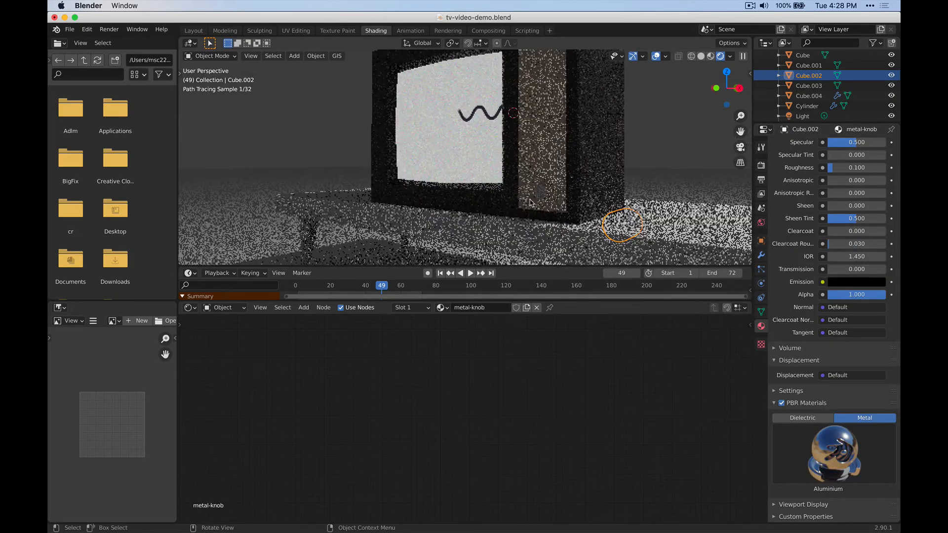
scroll(522, 180, "up", 3)
middle_click_drag(661, 179, 632, 183)
scroll(538, 196, "down", 5)
middle_click_drag(537, 196, 552, 189)
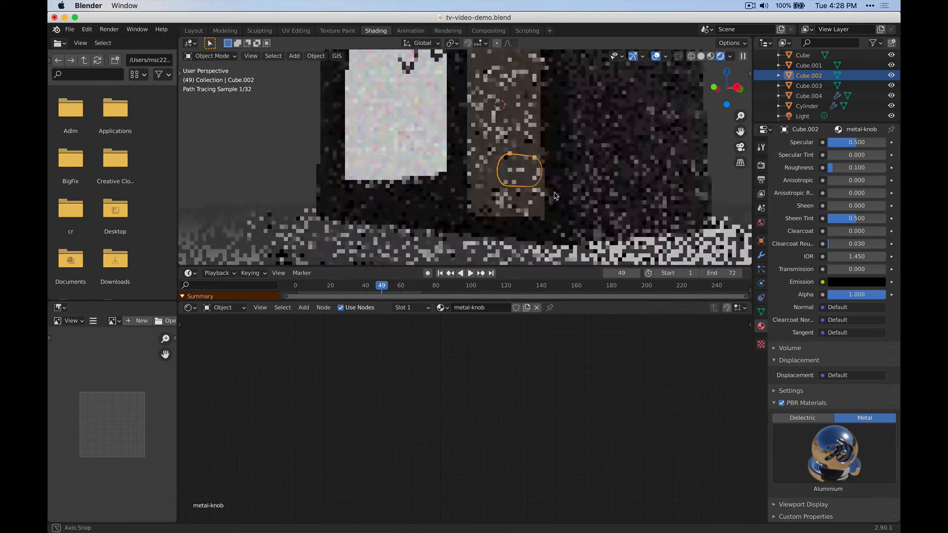
scroll(552, 190, "up", 3)
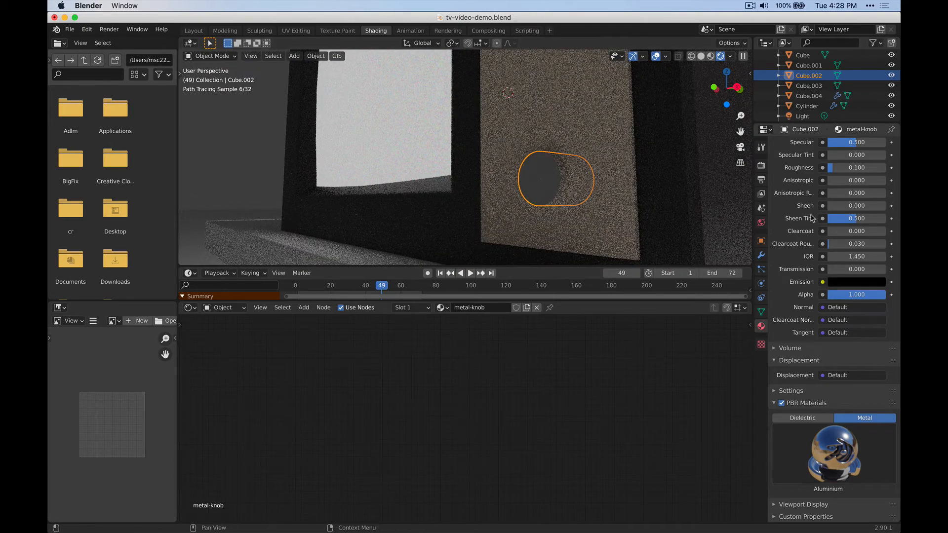
scroll(796, 215, "up", 5)
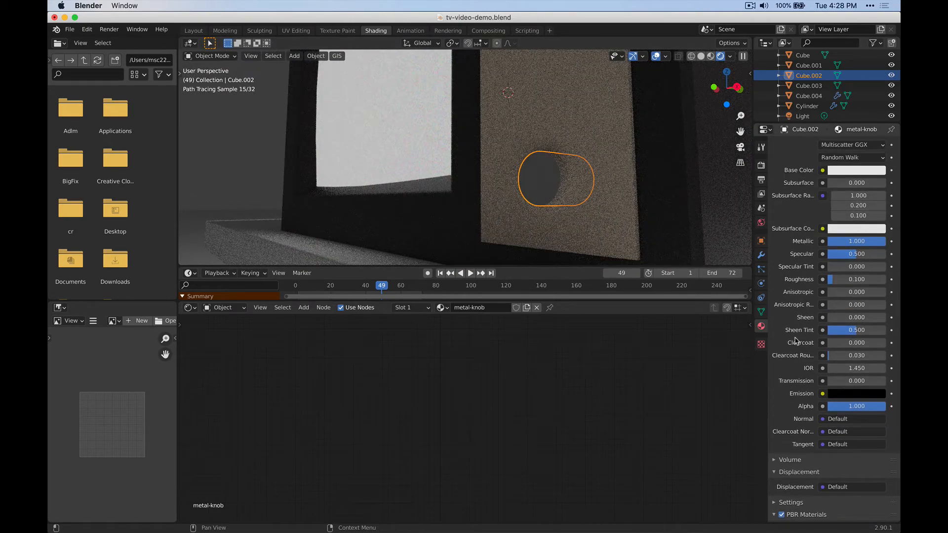
Set the metal-knob material's roughness to 0.594, anisotropic to 1.000 and anisotropic rotation to 0.009, and check the knob in the render.
scroll(796, 340, "up", 2)
left_click_drag(832, 312, 861, 312)
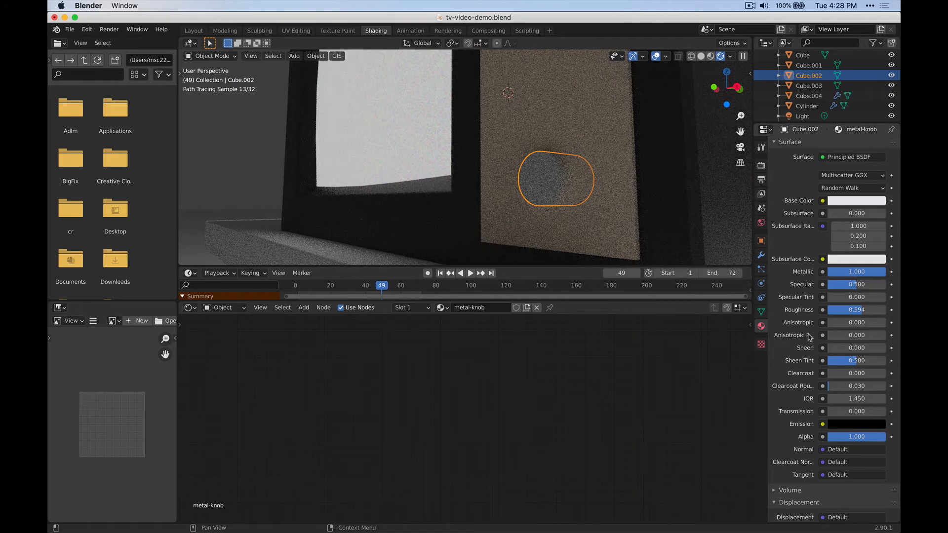
left_click_drag(837, 336, 892, 323)
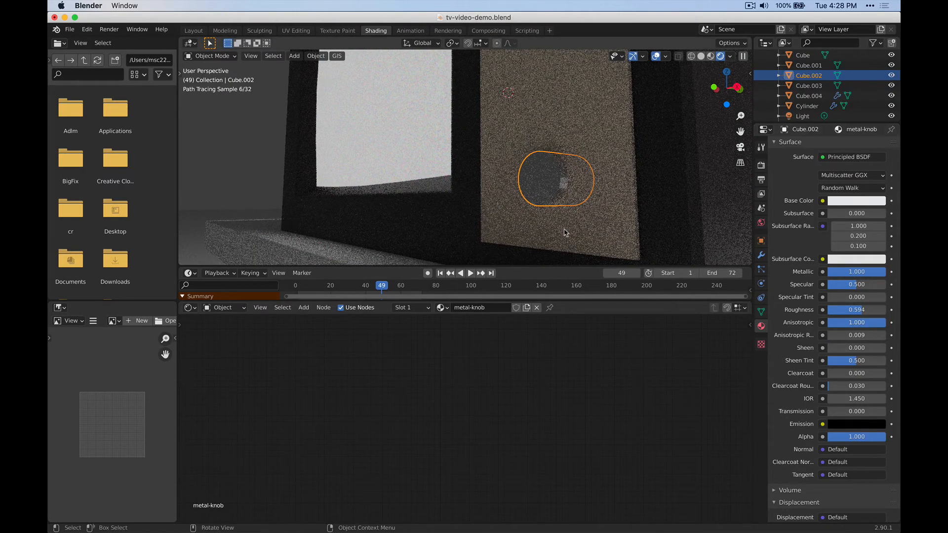
scroll(555, 209, "up", 5)
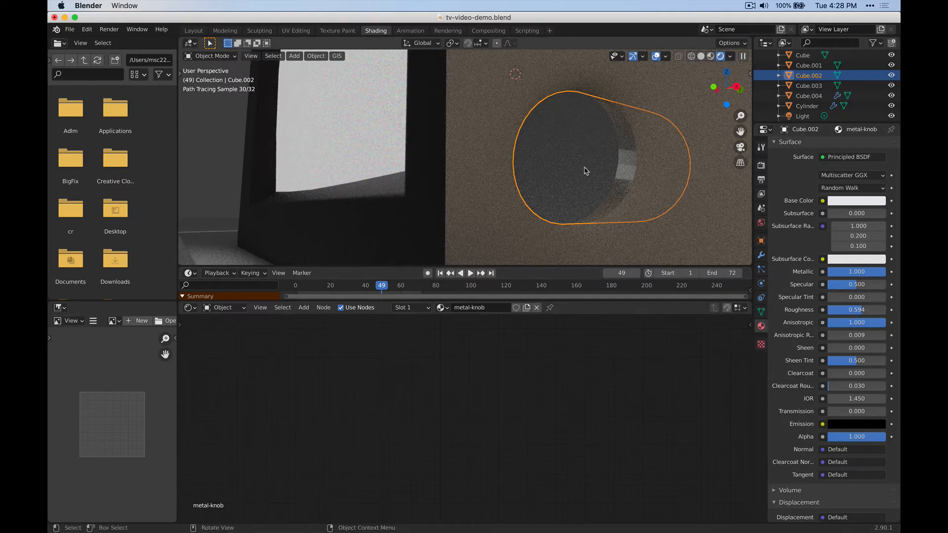
mouse_move(620, 184)
middle_mouse_down("shift")
mouse_move(537, 162)
mouse_move(623, 192)
middle_mouse_up("shift")
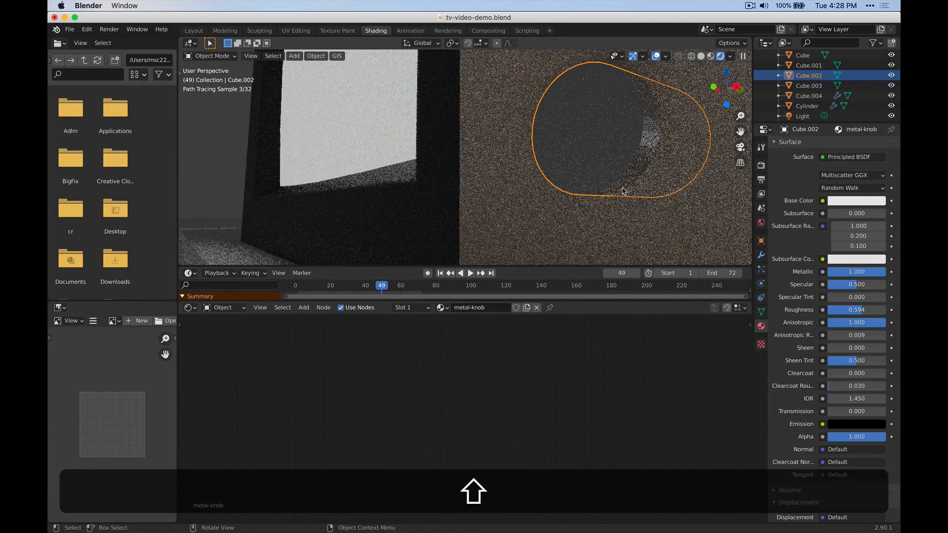
scroll(622, 192, "down", 8)
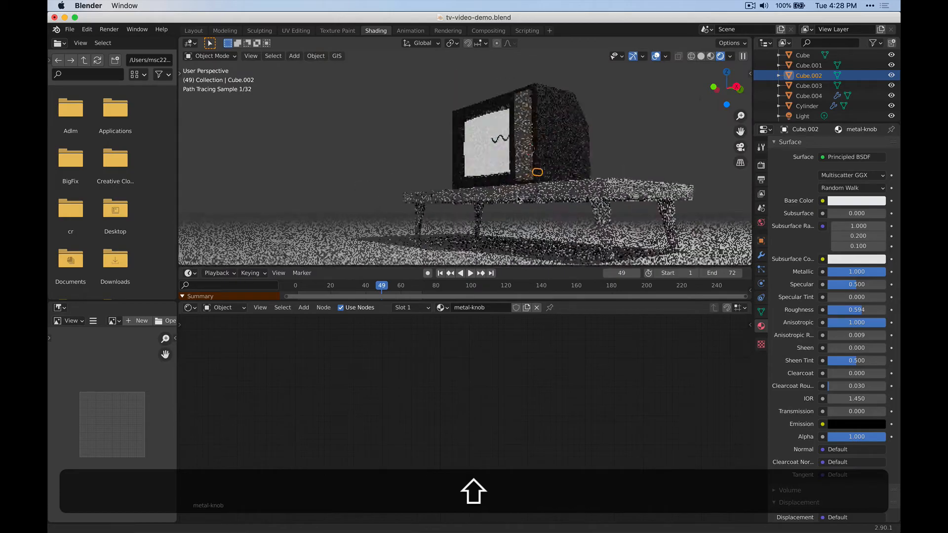
Shade the TV knob smooth and enable Auto Smooth at 30° for its normals.
scroll(518, 199, "up", 10)
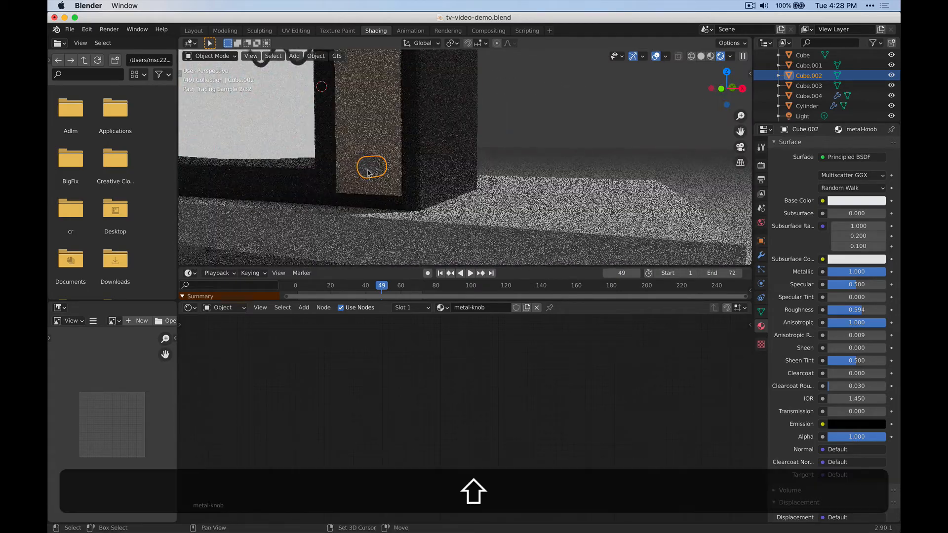
middle_click_drag(368, 172, 437, 163, "shift")
scroll(546, 148, "up", 5)
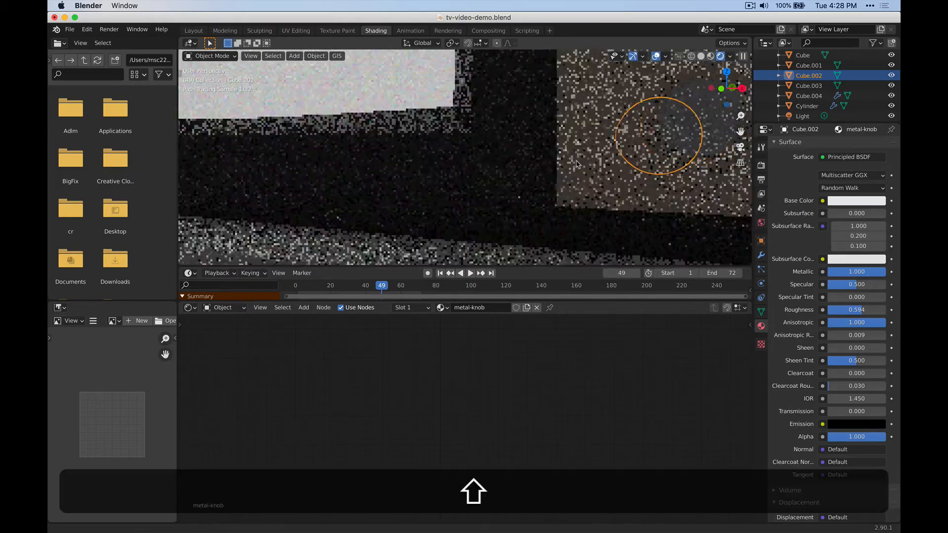
middle_click_drag(576, 164, 489, 144, "shift")
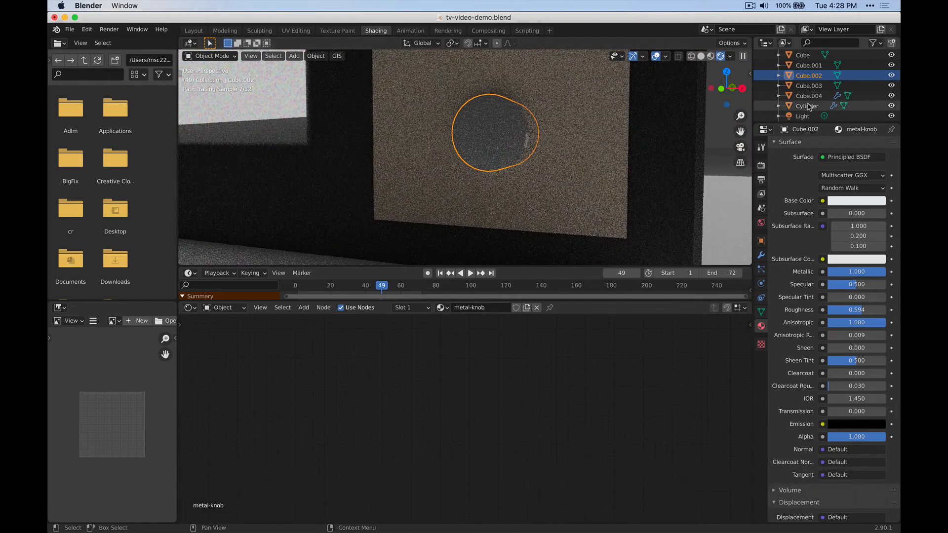
right_click(492, 128)
left_click(492, 127)
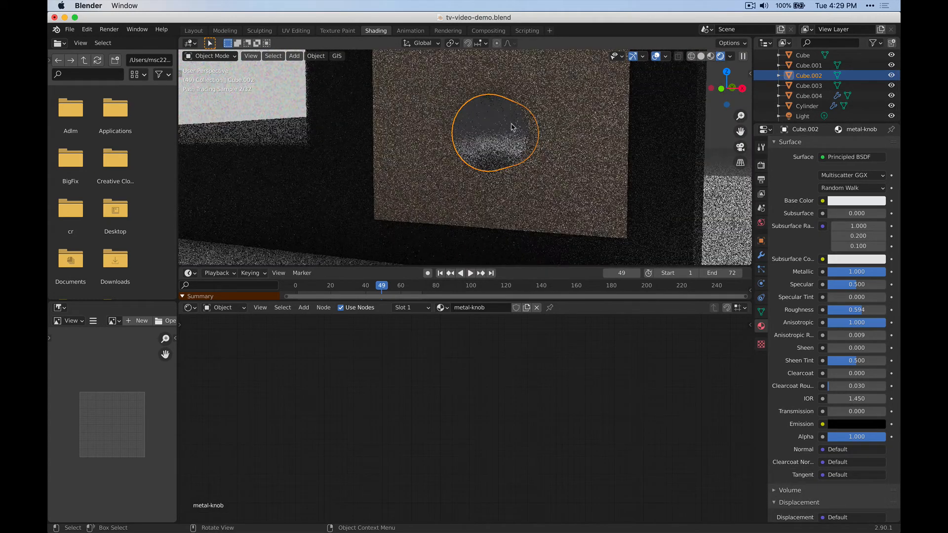
left_click(760, 310)
left_click(790, 319)
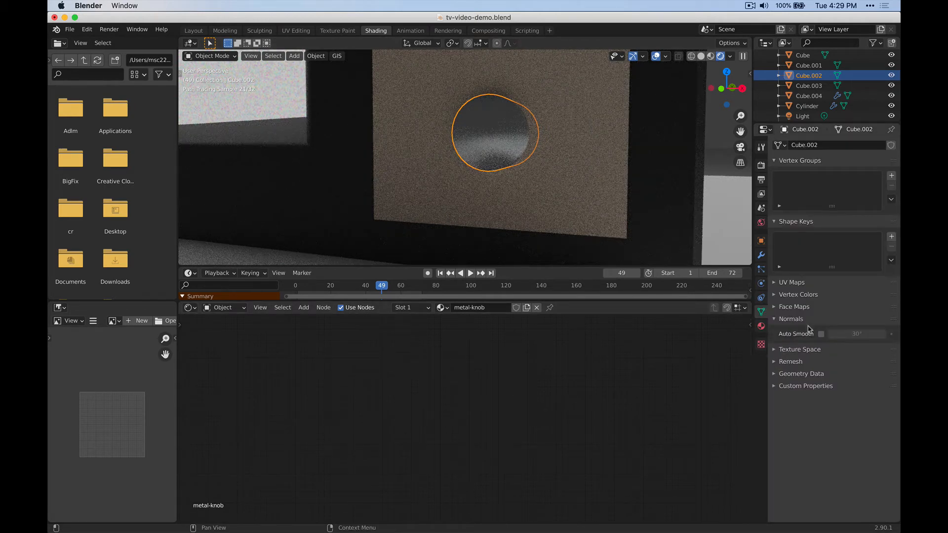
left_click(821, 334)
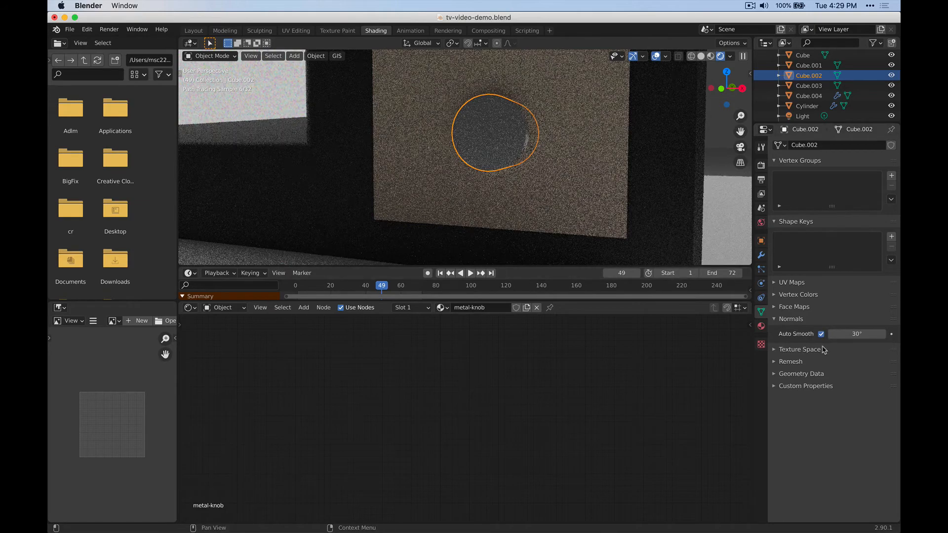
Add a Bevel modifier to the TV knob.
scroll(471, 159, "up", 10, "shift")
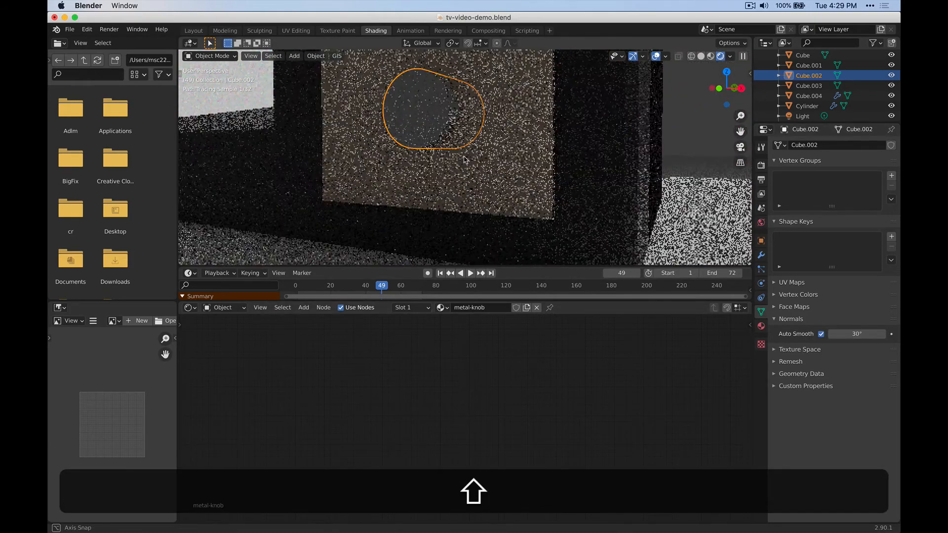
scroll(457, 190, "down", 4, "shift")
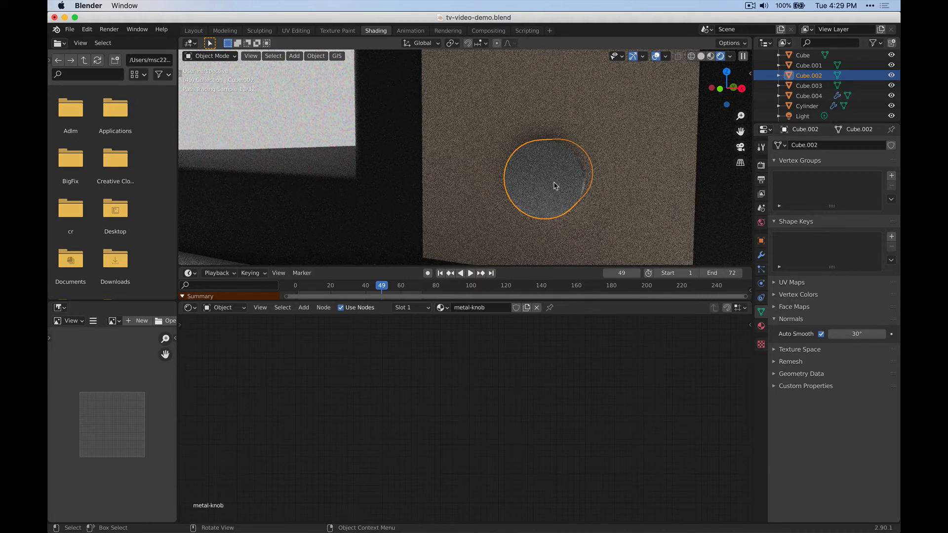
left_click(760, 255)
left_click(798, 146)
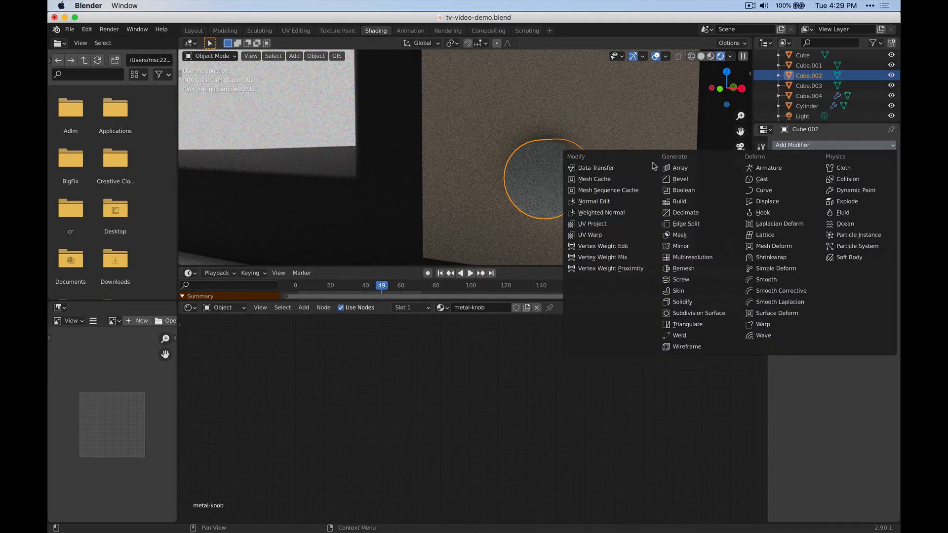
left_click(680, 179)
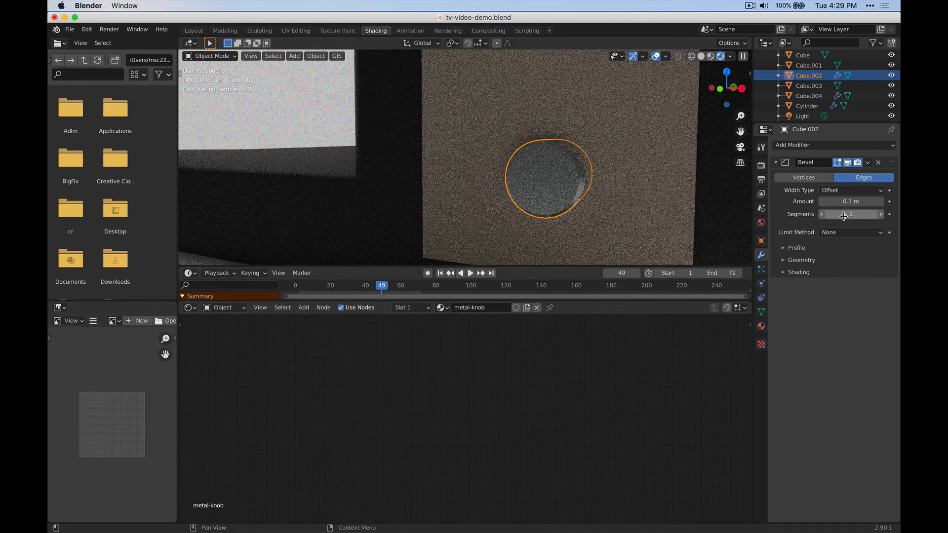
Frame the selected knob and set its bevel amount to 0.04 m with 3 segments.
scroll(590, 184, "down", 5, "shift")
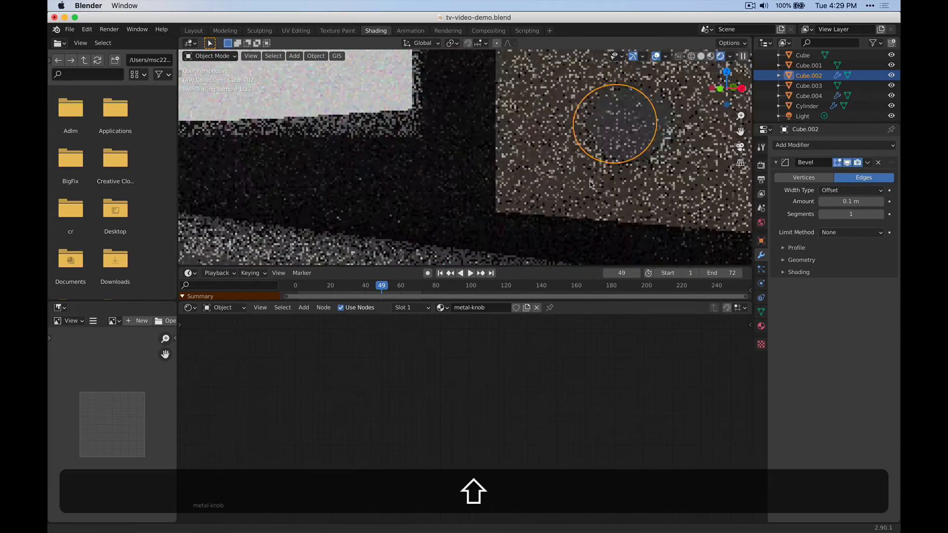
scroll(590, 183, "down", 5, "shift")
key("q")
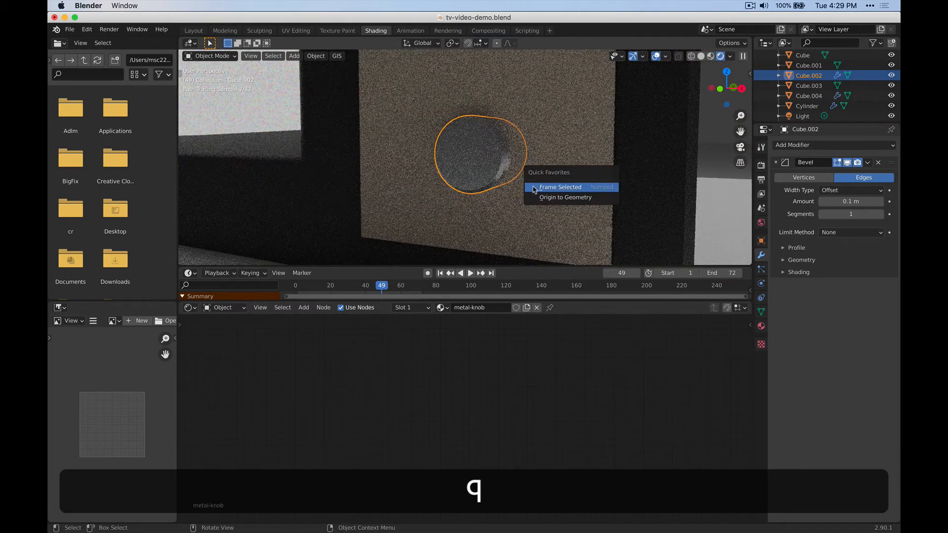
left_click(552, 189)
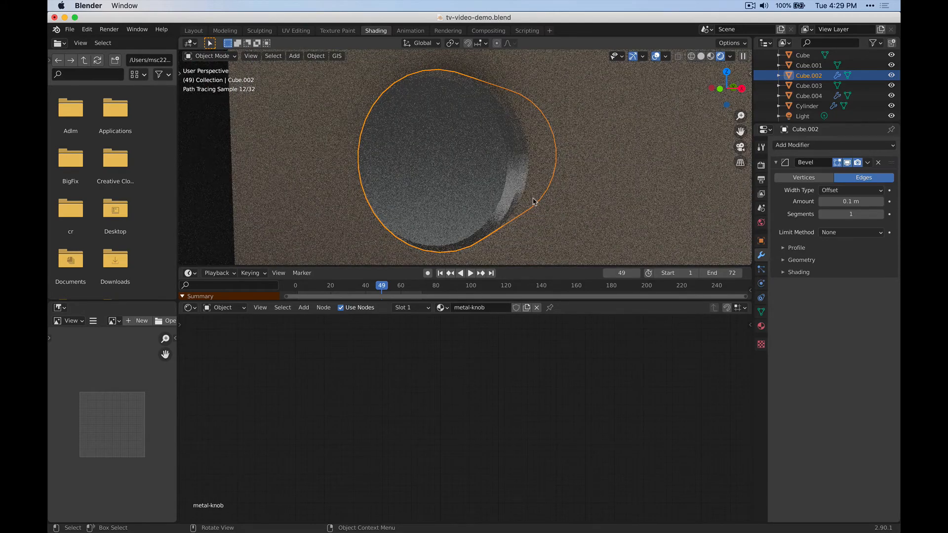
middle_click_drag(532, 201, 471, 153)
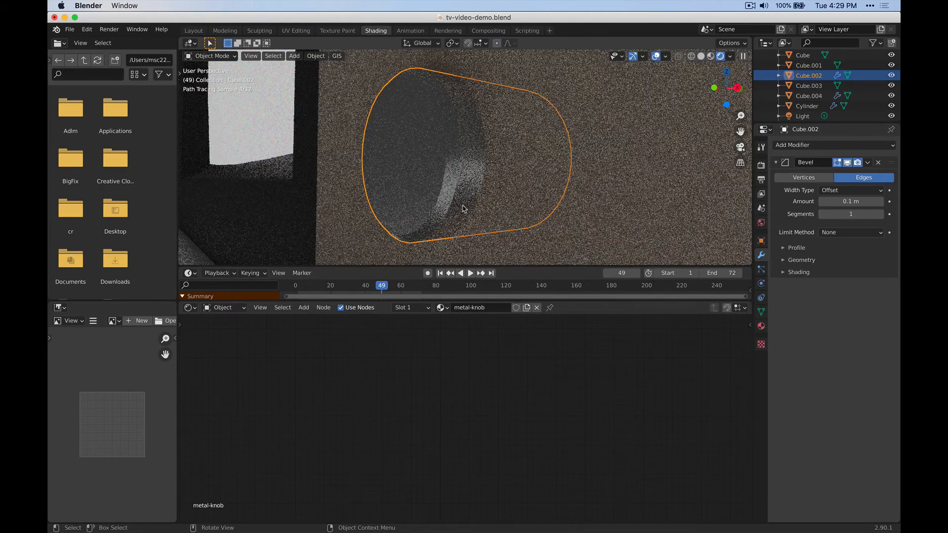
key("shift")
left_click(822, 201)
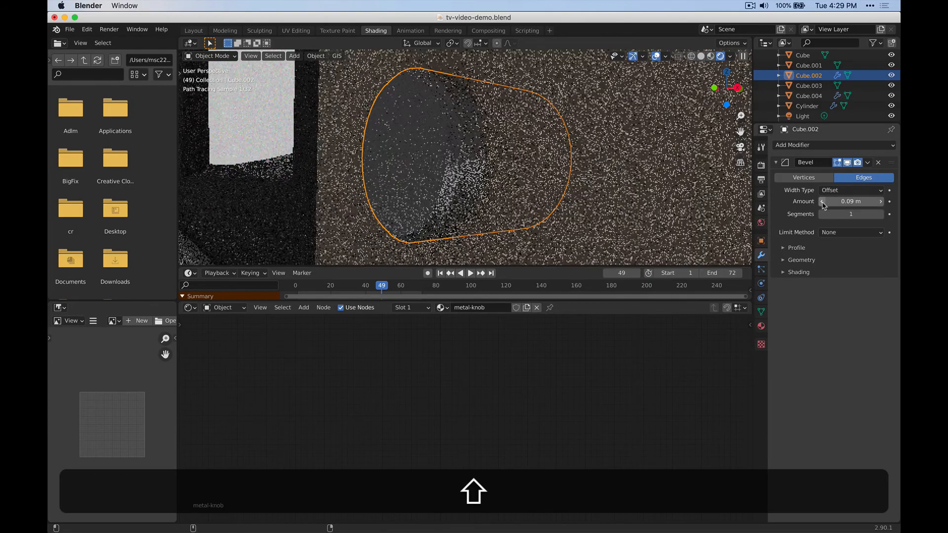
left_click(822, 202)
left_click(821, 201)
left_click(822, 202)
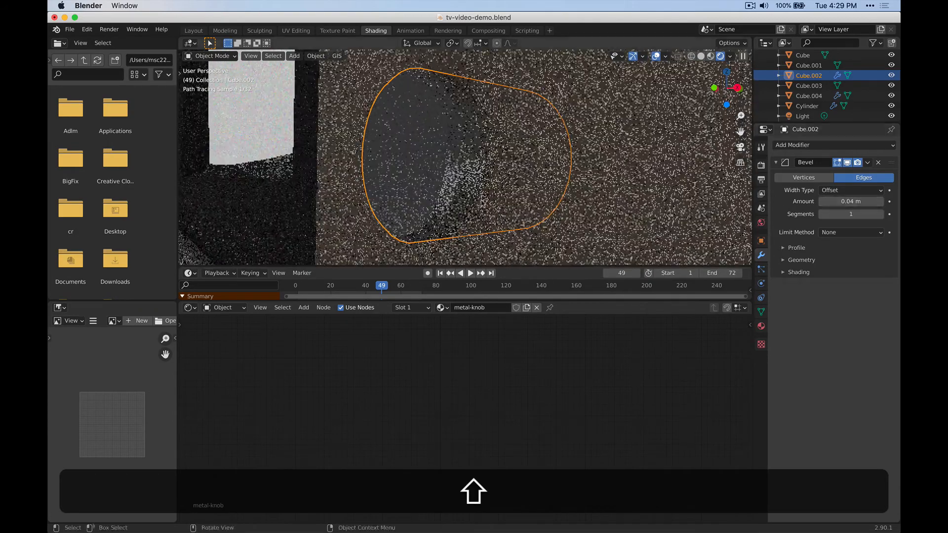
left_click(879, 214)
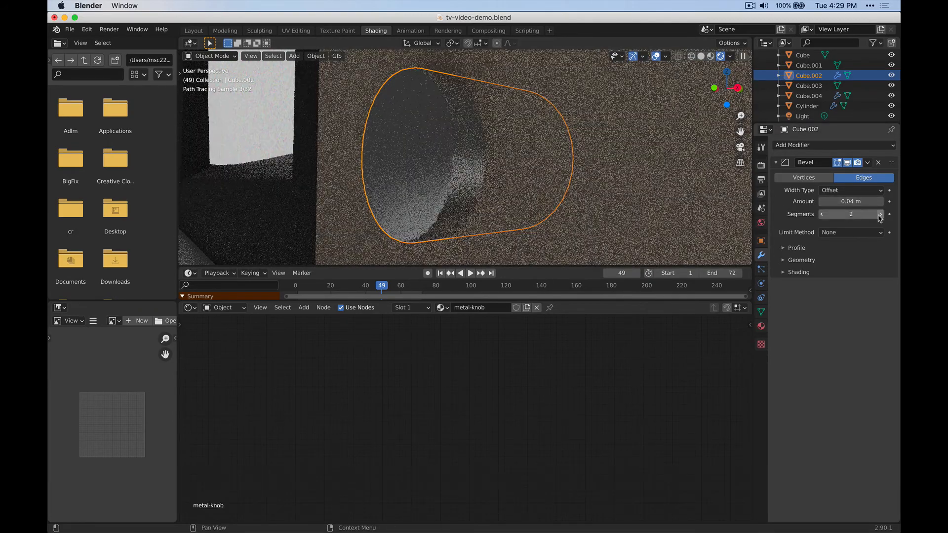
Deselect the knob and examine its bevelled edge up close and as part of the whole TV.
scroll(462, 186, "down", 10)
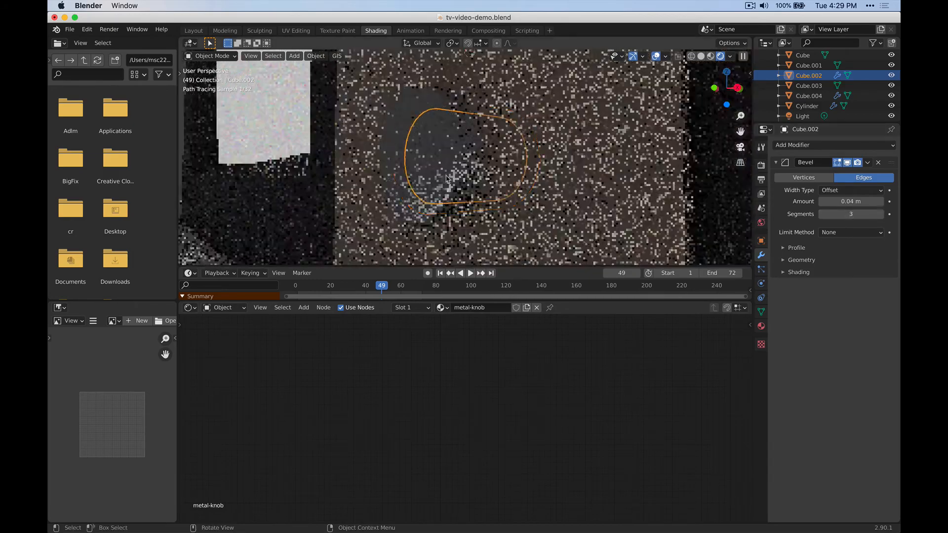
key("alt+a")
scroll(466, 211, "up", 8)
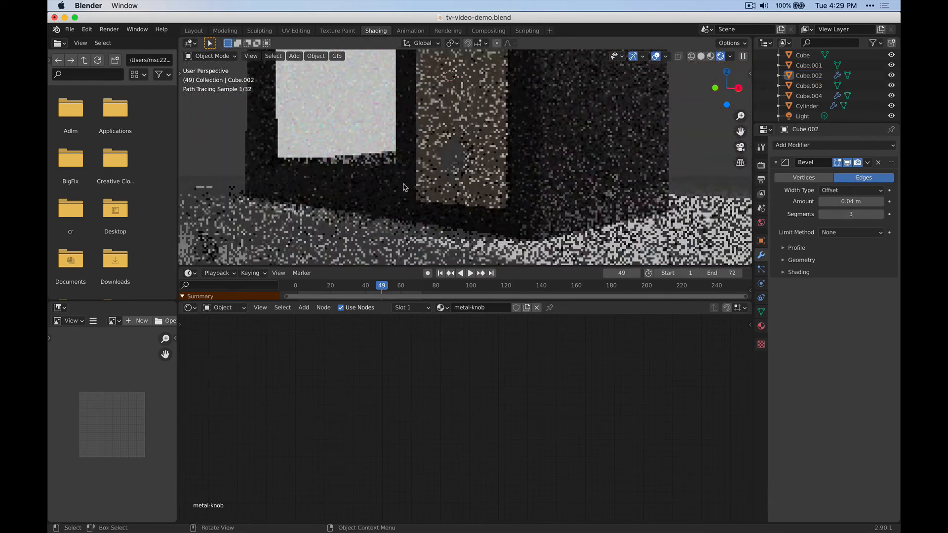
scroll(467, 211, "up", 4)
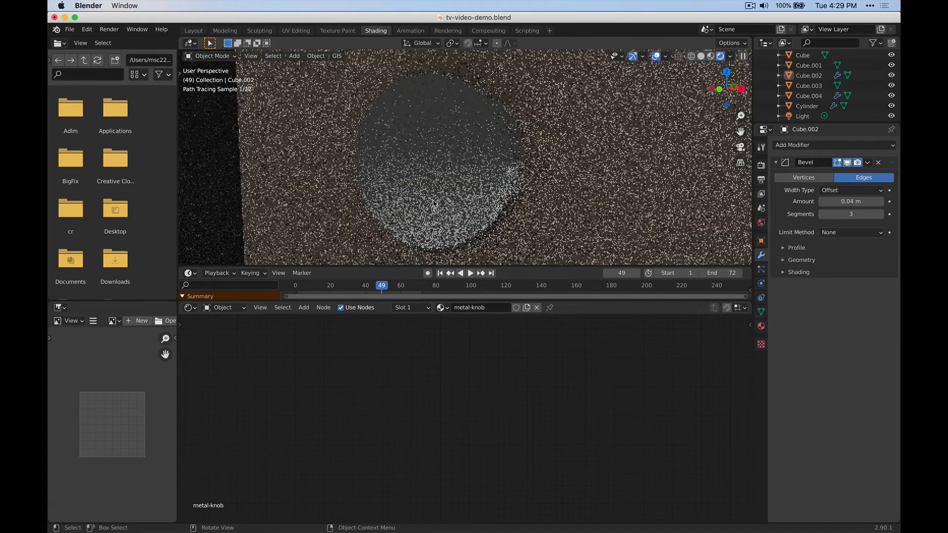
scroll(460, 204, "down", 5)
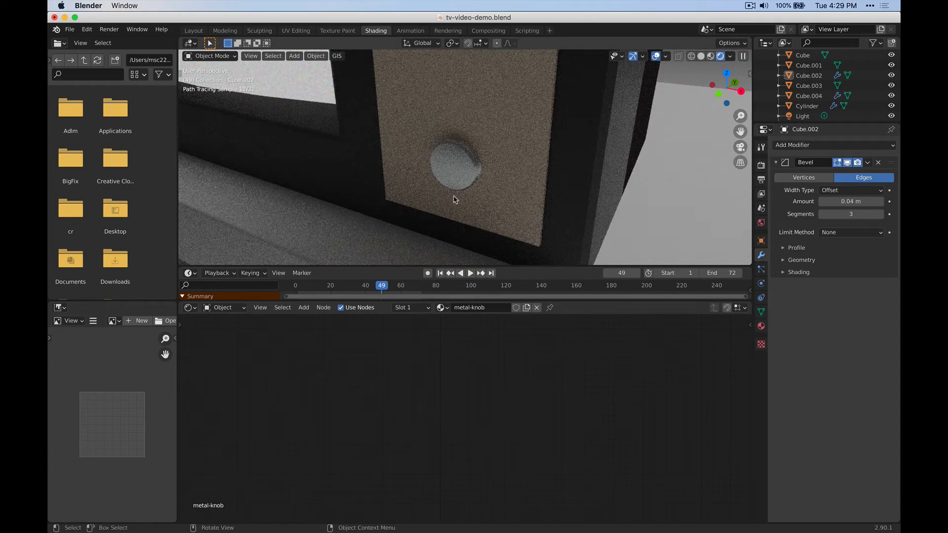
scroll(454, 198, "down", 10)
middle_click_drag(502, 136, 519, 166, "shift")
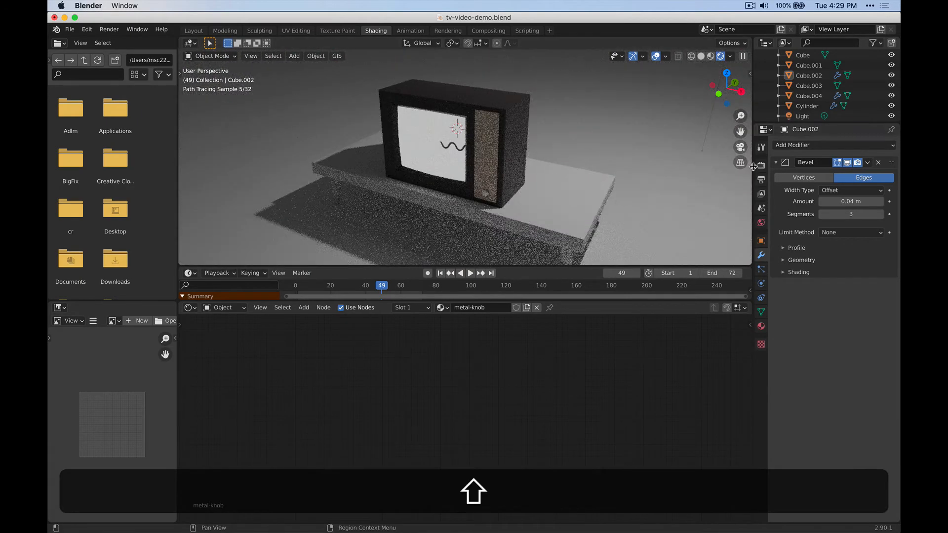
Switch the render engine to Eevee and select the tabletop under the TV.
left_click(760, 165)
left_click(861, 146)
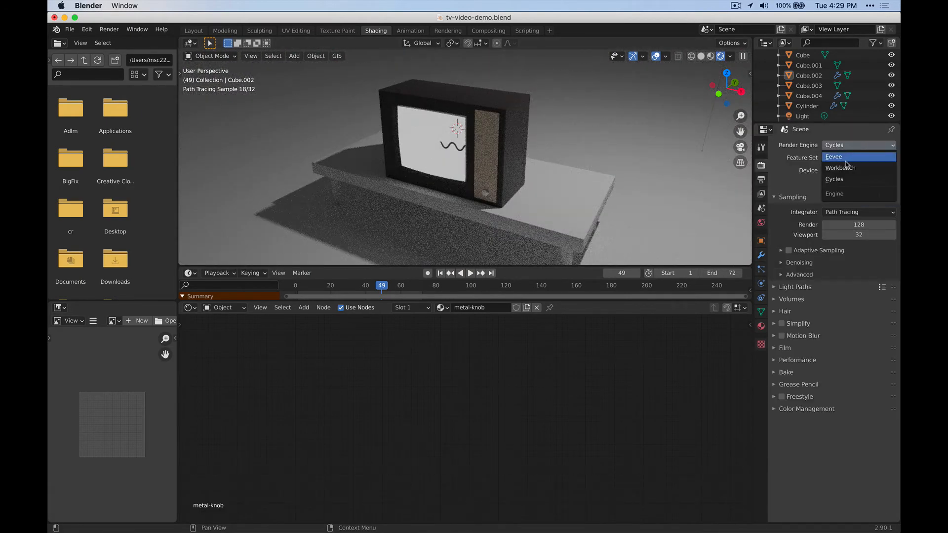
left_click(844, 158)
left_click(541, 212)
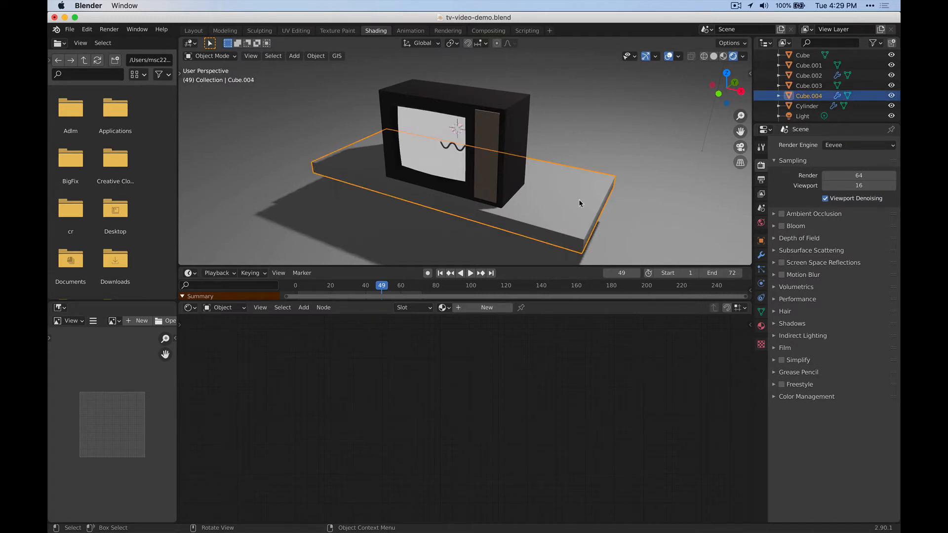
Enable Ambient Occlusion, Bloom and Screen Space Reflections for the Eevee render.
left_click(781, 226)
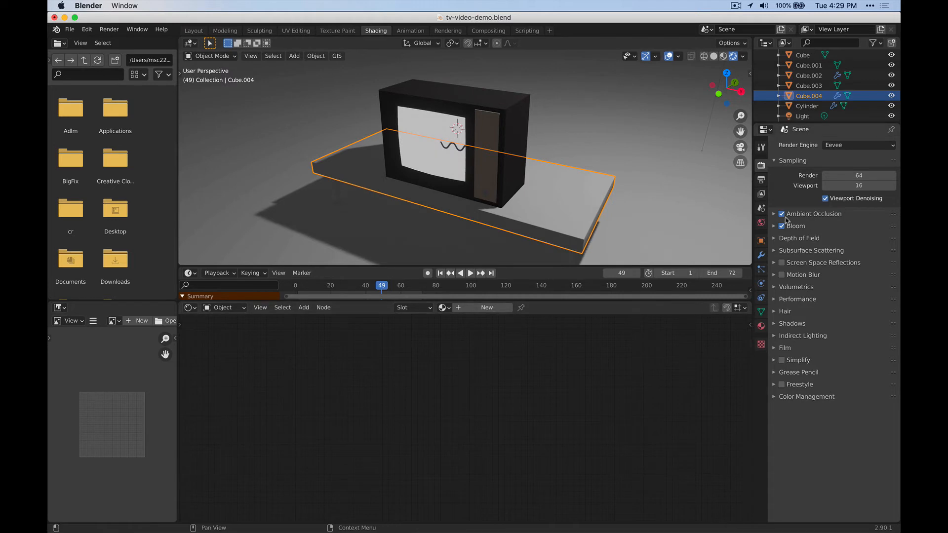
left_click(787, 263)
left_click(780, 263)
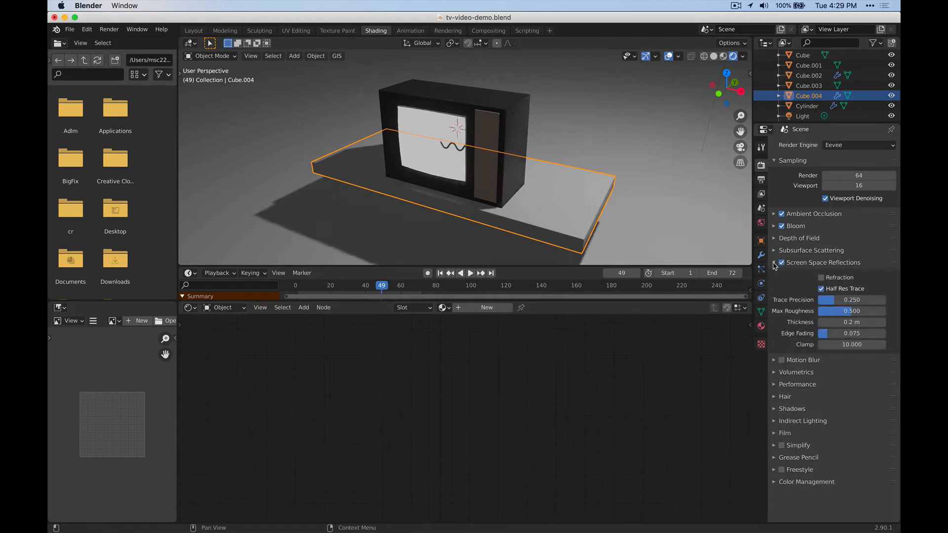
left_click(774, 262)
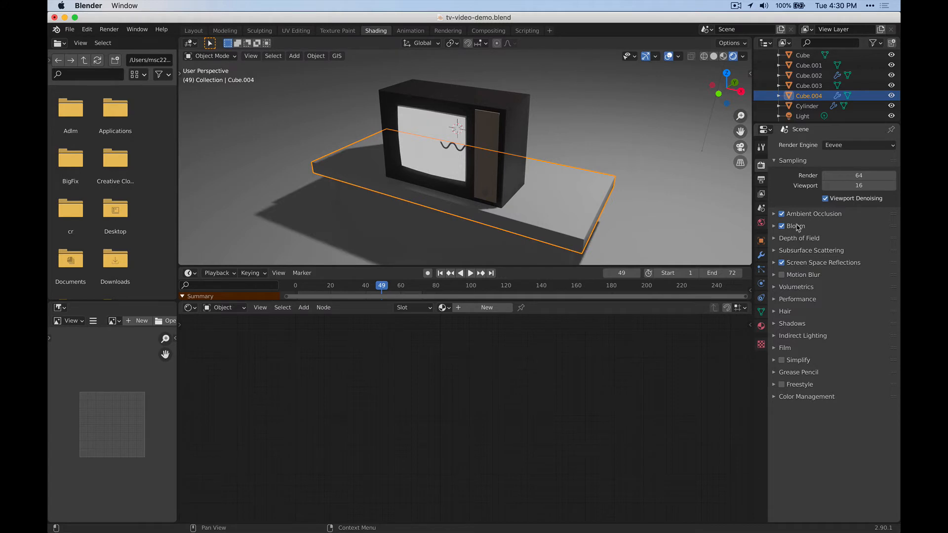
Set the shadow cube size to 4096 px and select the scene's light.
left_click(792, 323)
left_click(842, 339)
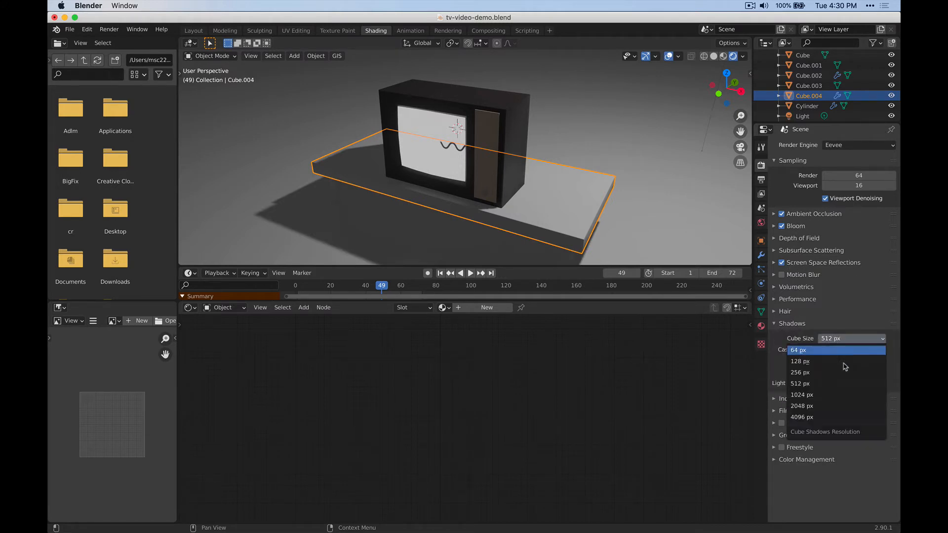
left_click(835, 418)
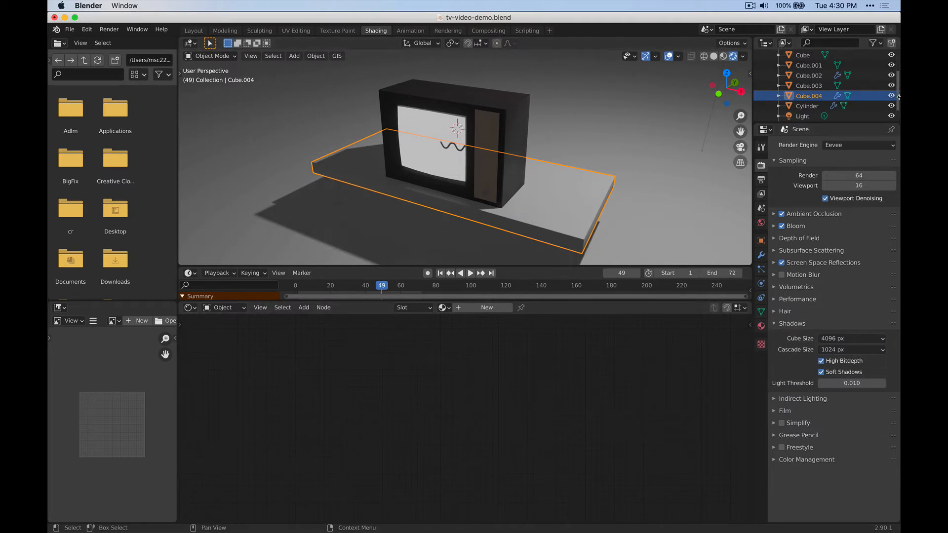
left_click(850, 117)
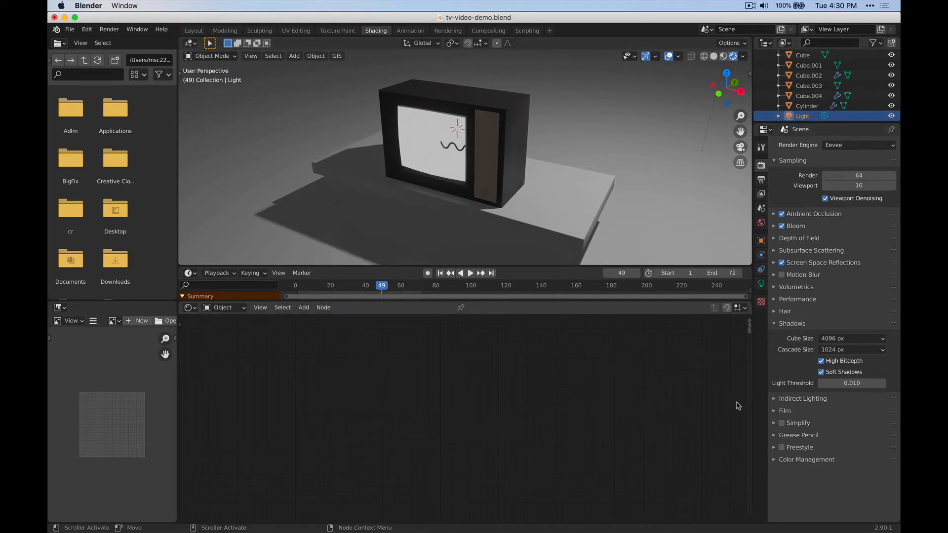
Increase the point light's radius to 2.24 m to soften its shadows.
left_click(761, 285)
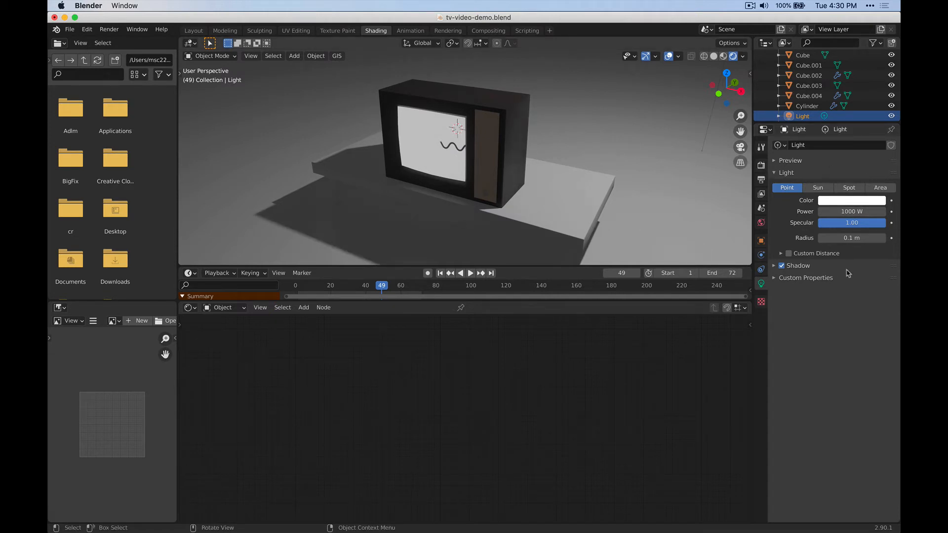
left_click_drag(851, 238, 898, 238)
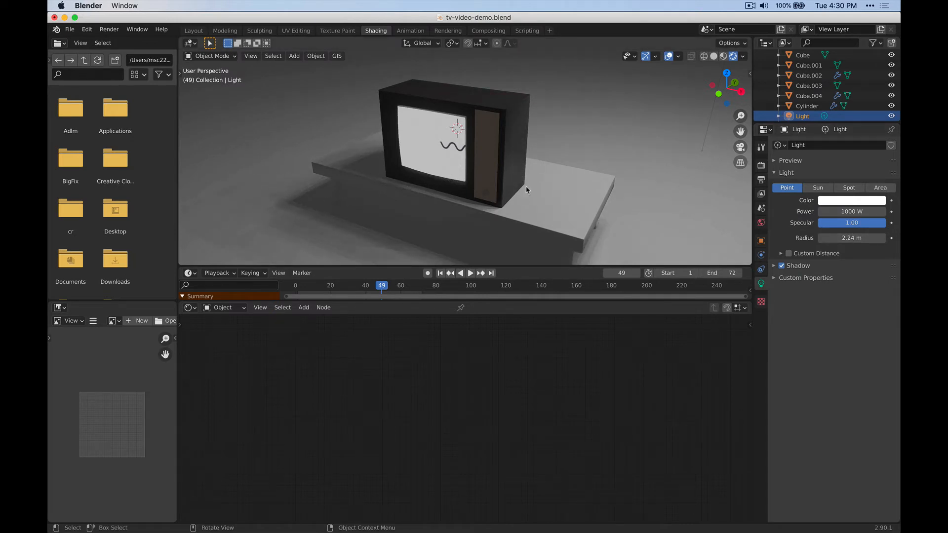
Move the point light to the front side of the TV, above and ahead of the table.
scroll(526, 189, "down", 6)
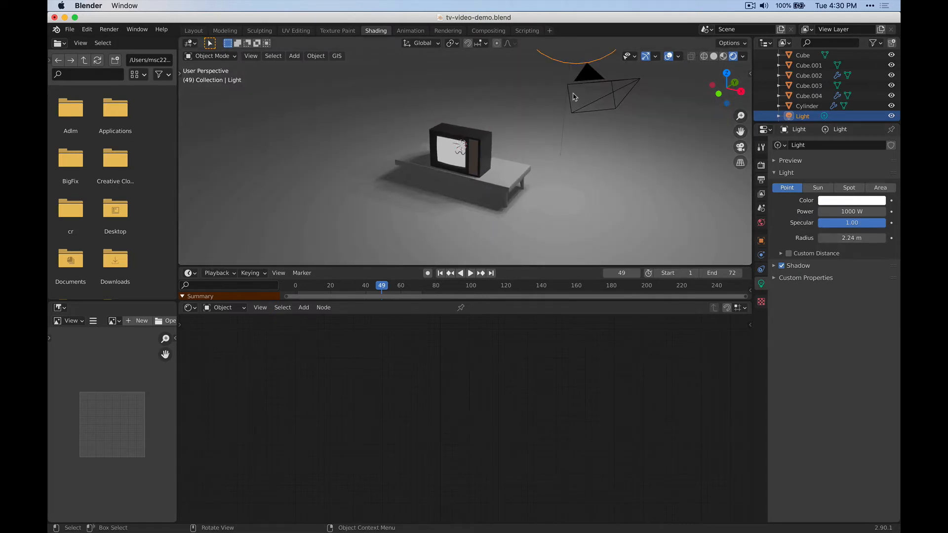
middle_click_drag(574, 96, 593, 136)
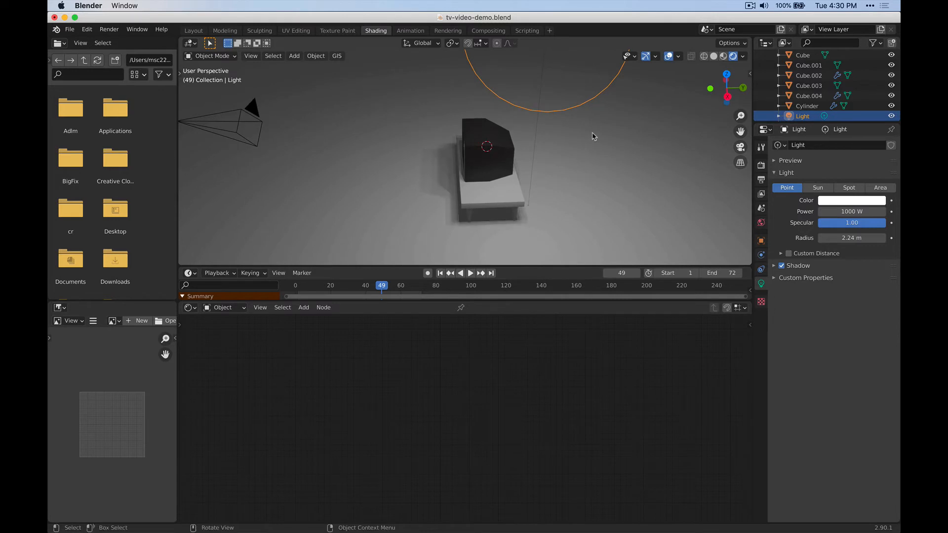
key("g")
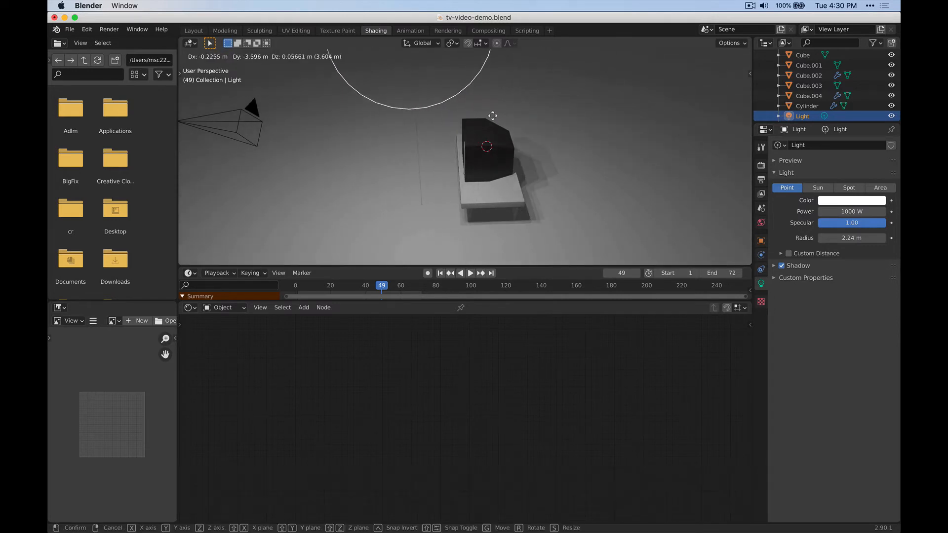
left_click(442, 195)
middle_click_drag(442, 195, 546, 174)
key("g")
left_click(537, 178)
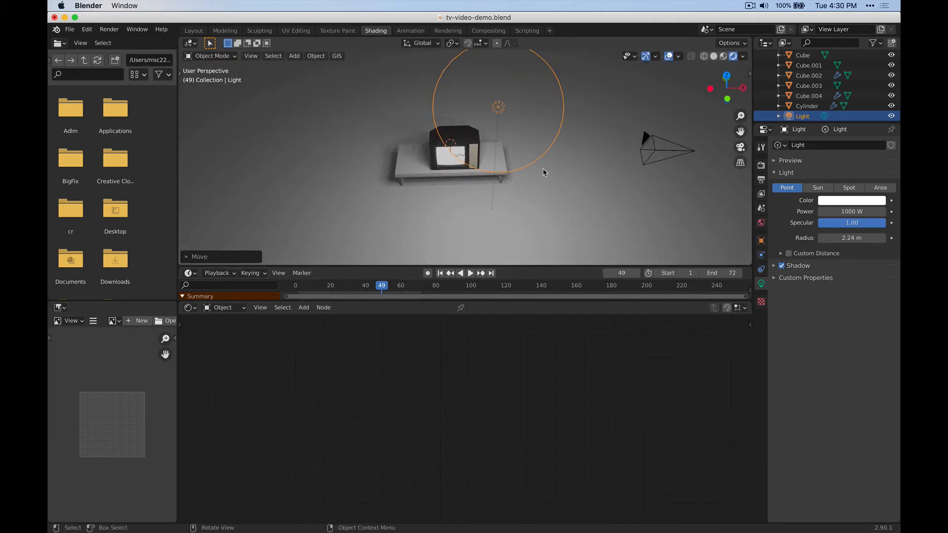
key("g")
left_click(466, 187)
middle_click_drag(467, 188, 442, 104)
scroll(474, 163, "up", 6)
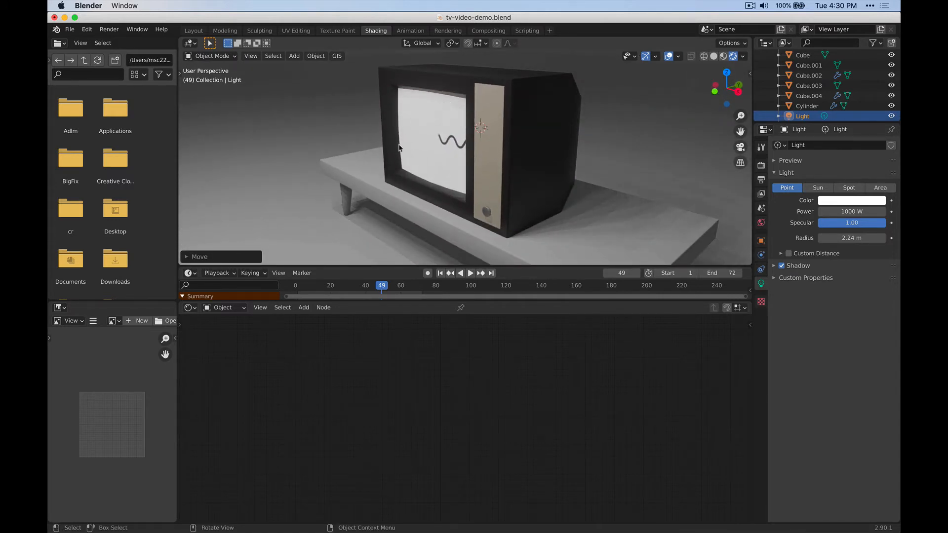
middle_click_drag(400, 148, 501, 202)
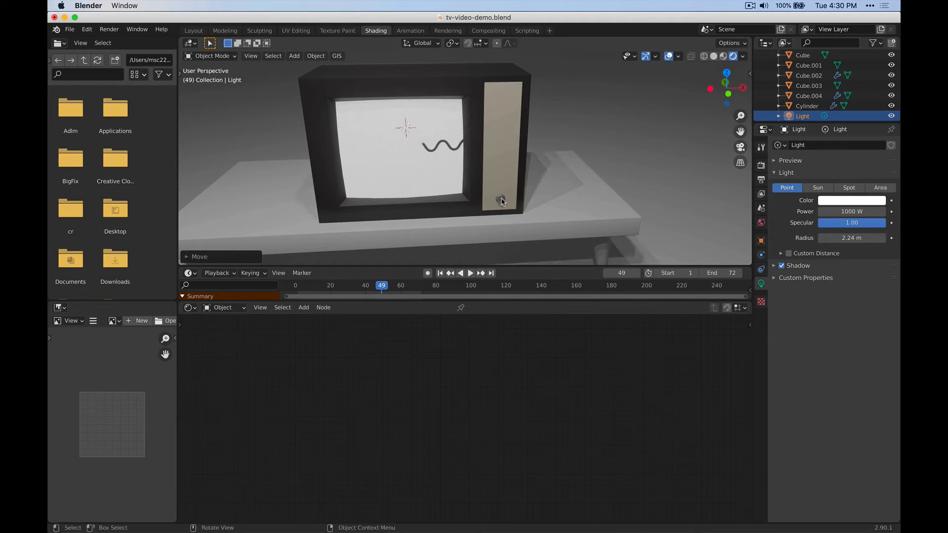
scroll(502, 202, "down", 3)
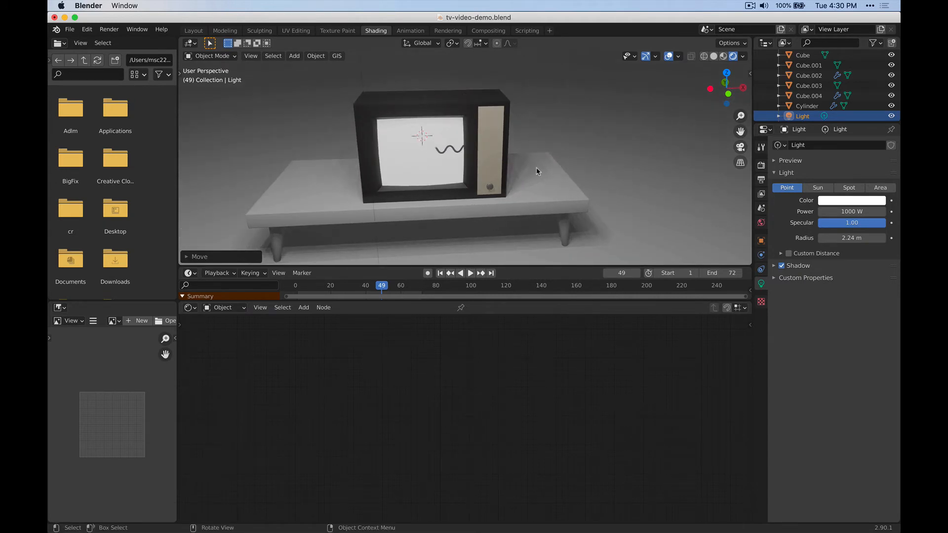
Lower the point light's power to about 506.2 W.
scroll(538, 171, "down", 3)
key("shift")
left_click_drag(851, 211, 825, 211, "shift")
middle_click_drag(549, 160, 582, 146, "shift")
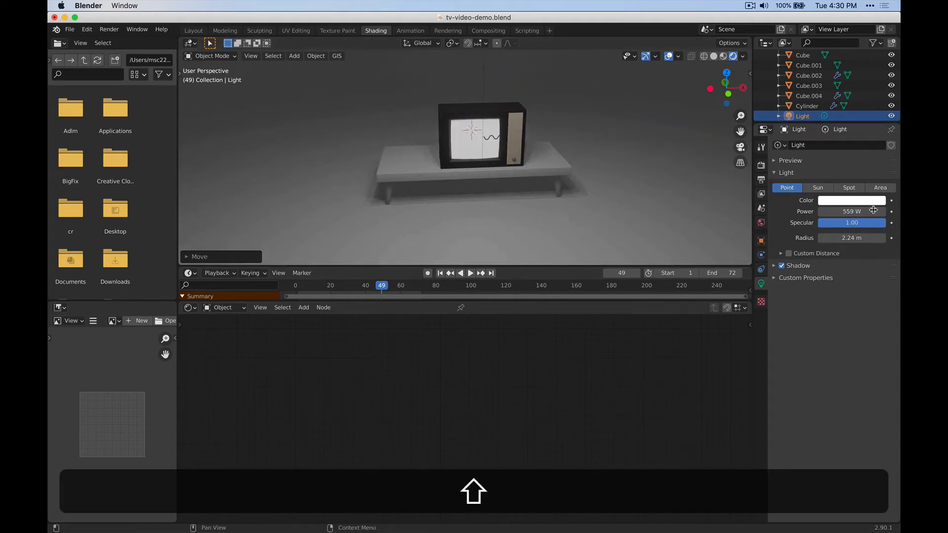
left_click_drag(851, 211, 844, 211)
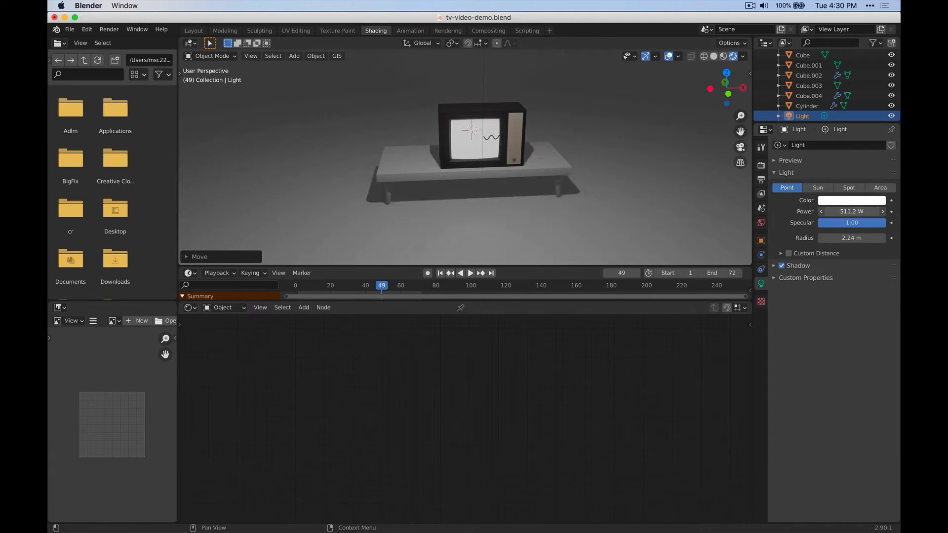
middle_click_drag(450, 188, 673, 222)
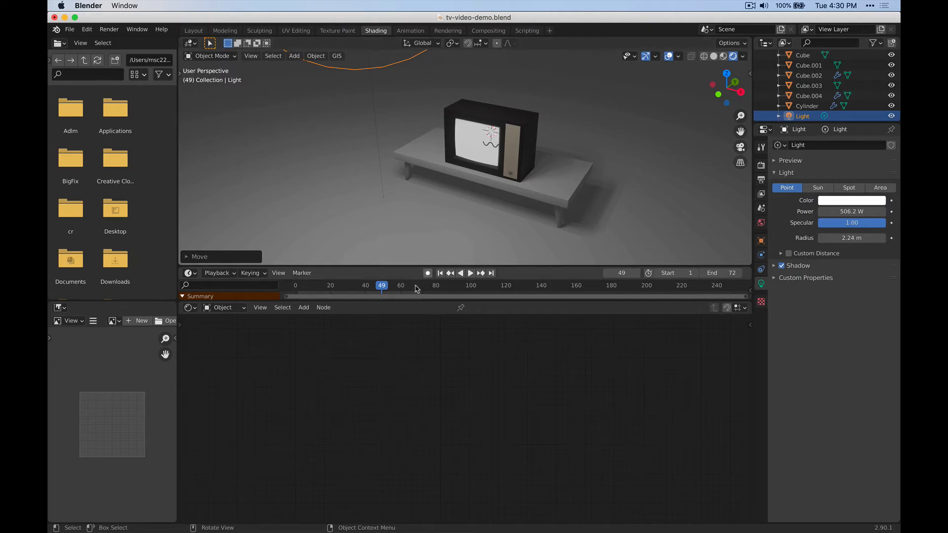
Go to frame 2 and show the TV scene with rendered shading in the Layout workspace.
left_click_drag(376, 286, 300, 284)
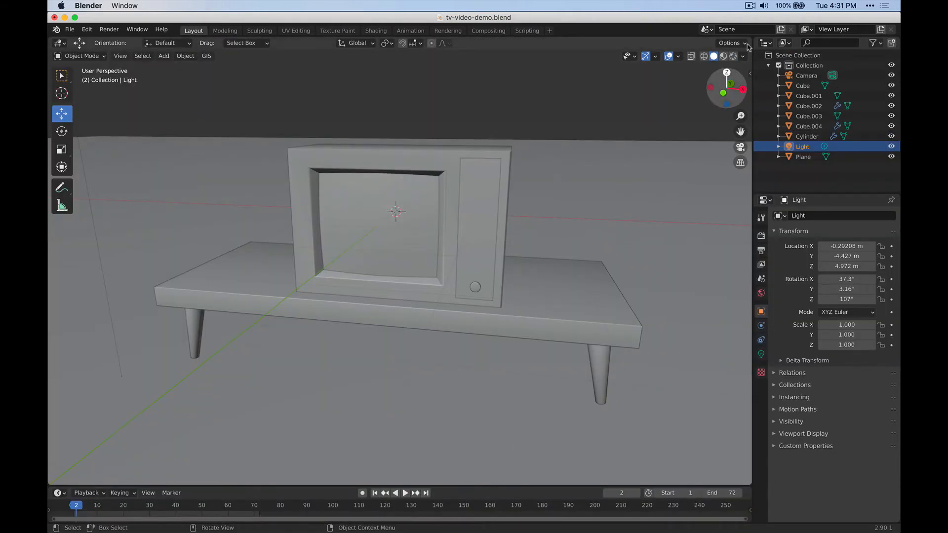
left_click(723, 57)
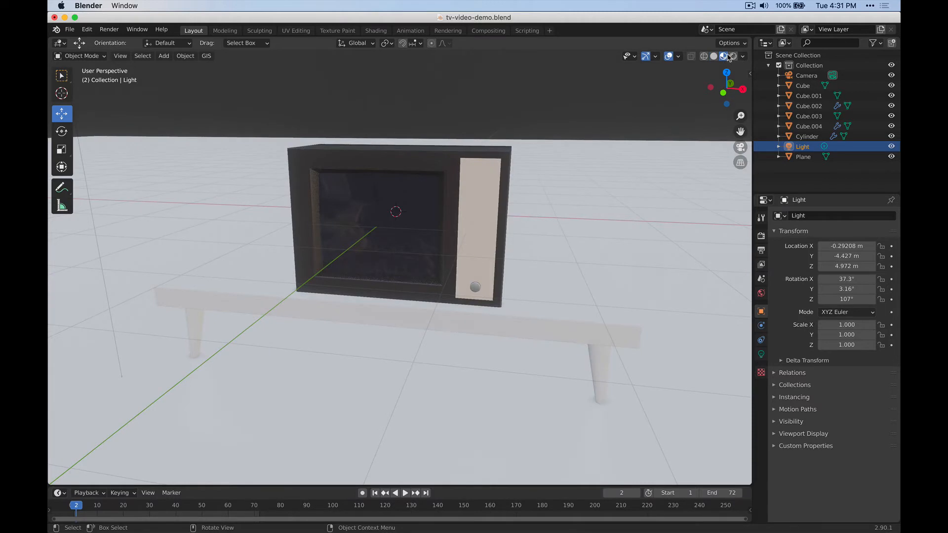
left_click(732, 56)
scroll(485, 147, "down", 3)
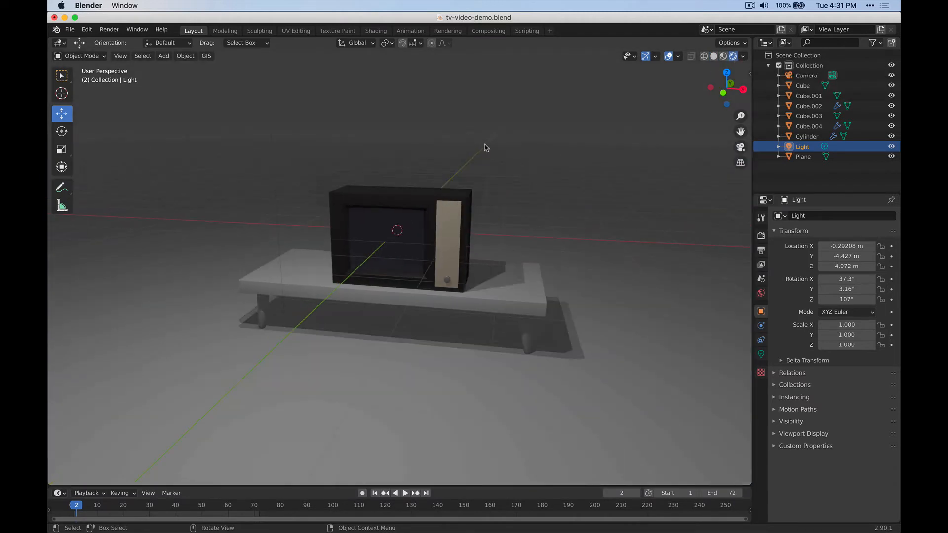
scroll(485, 148, "down", 4)
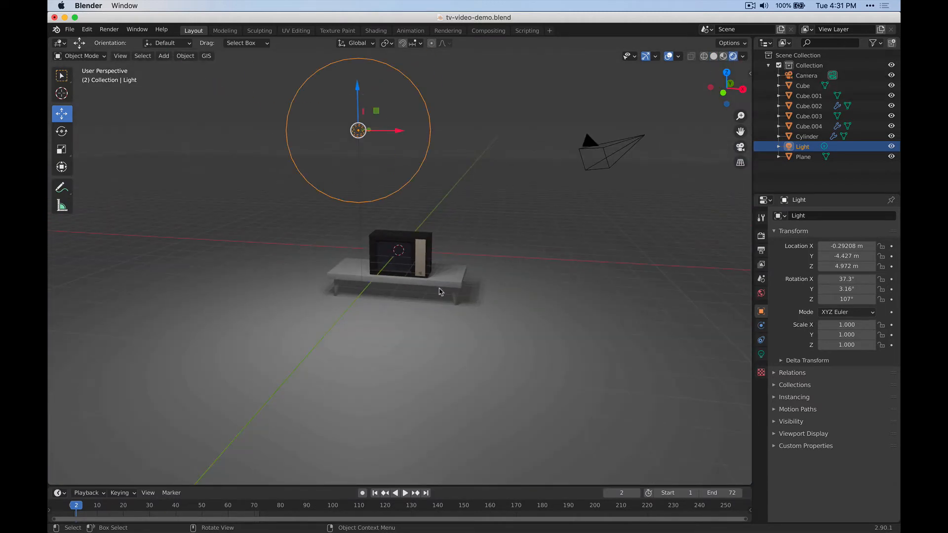
scroll(441, 292, "up", 3)
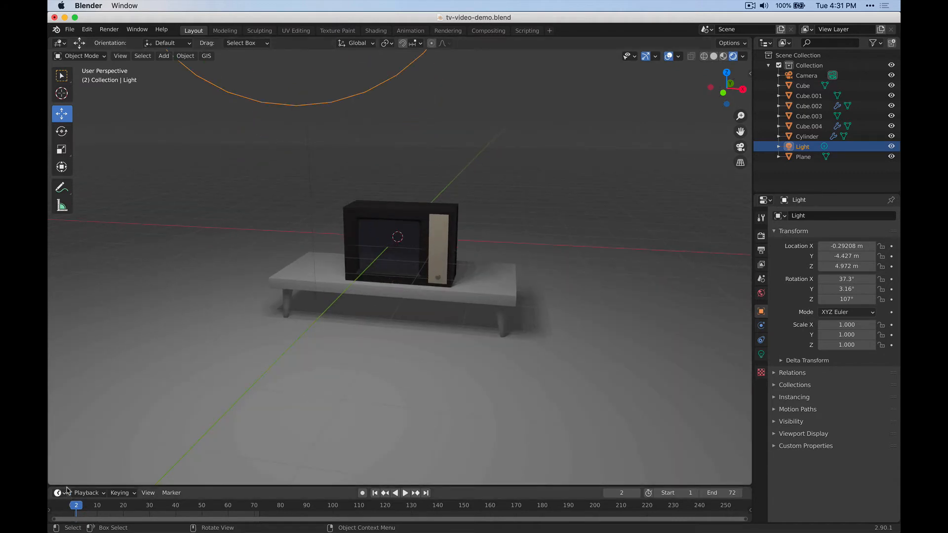
Enlarge the timeline area and play the animation to examine when the TV screen turns on.
left_click_drag(68, 486, 71, 380)
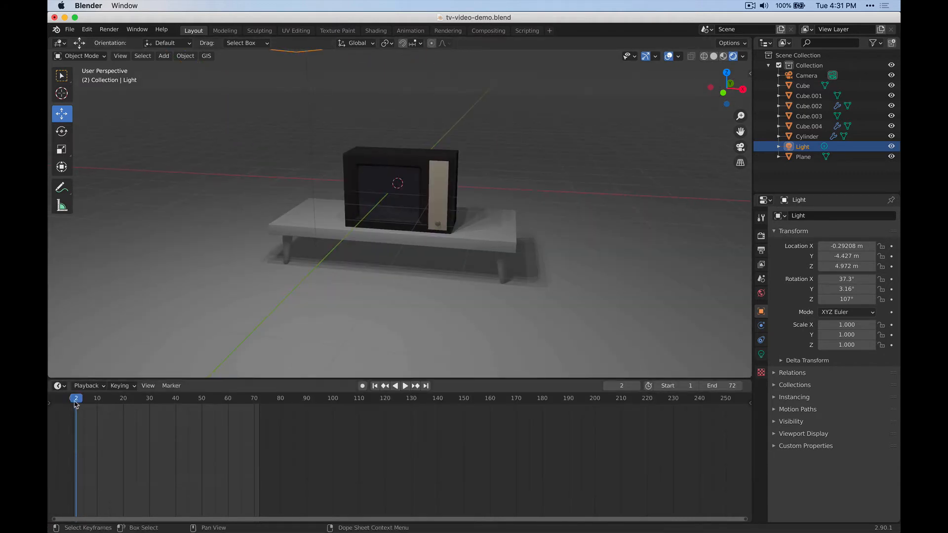
key("space")
left_click_drag(132, 402, 98, 406)
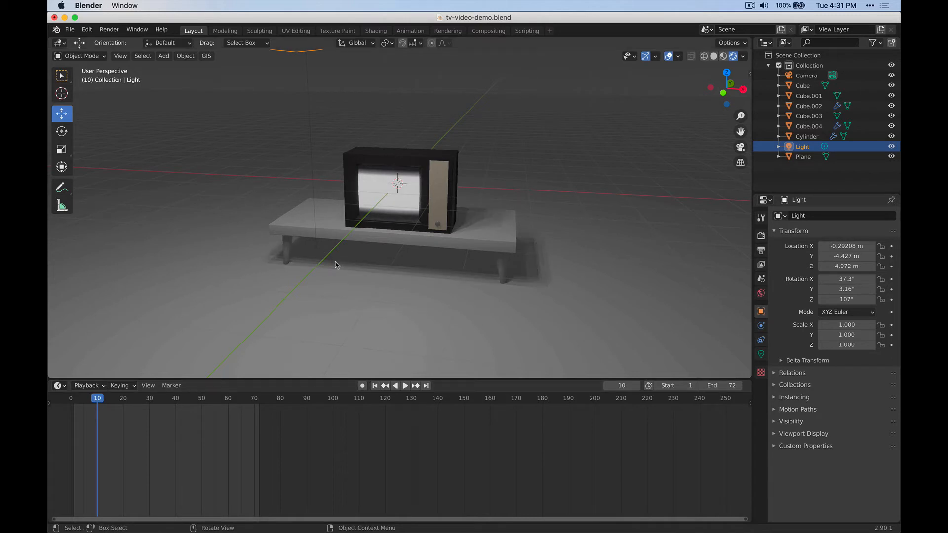
Insert a keyframe for the point light's current power at frame 11.
left_click_drag(98, 406, 101, 402)
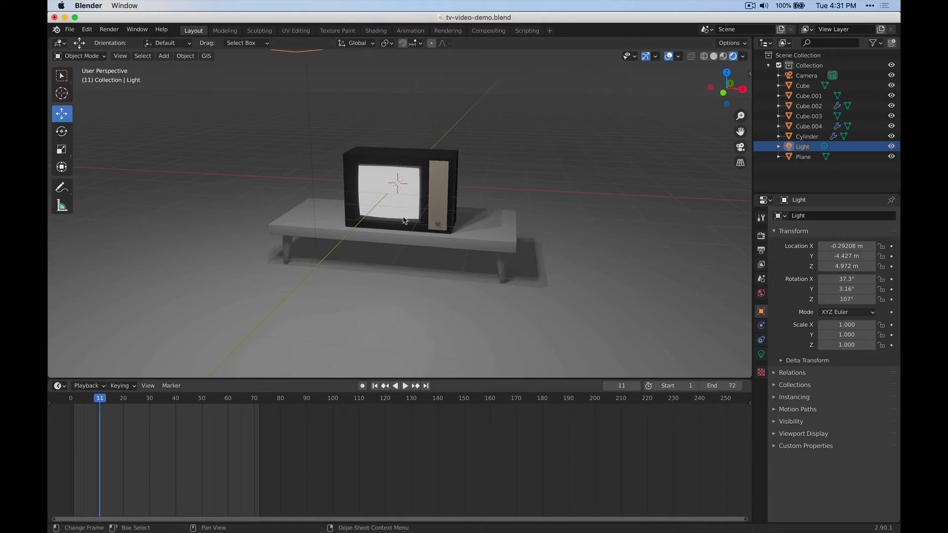
left_click(760, 354)
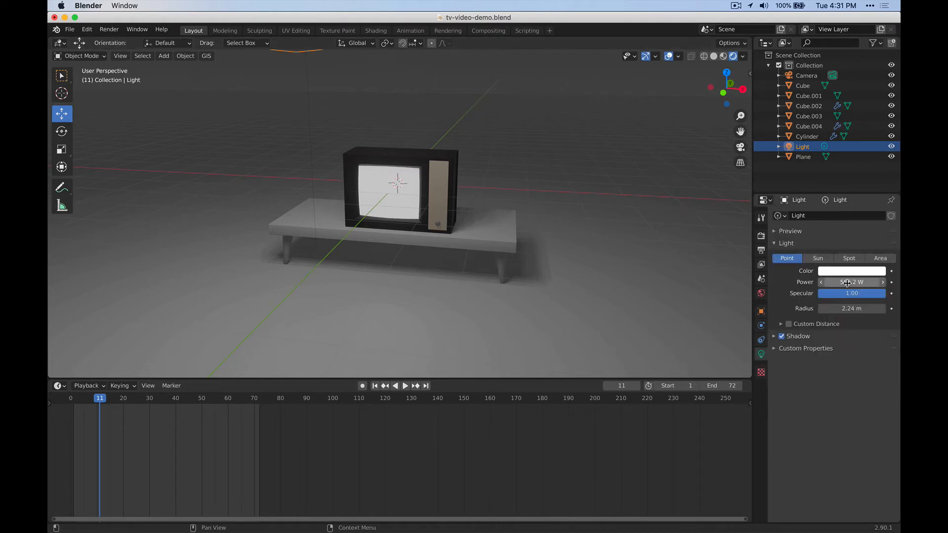
key("i")
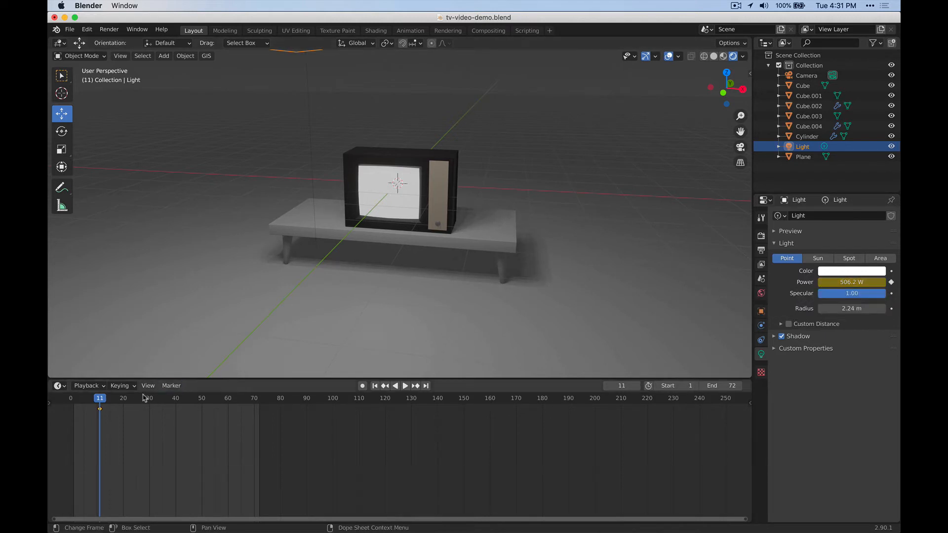
Set the point light's power to 0 W at frame 8 and keyframe it.
left_click_drag(103, 400, 92, 401)
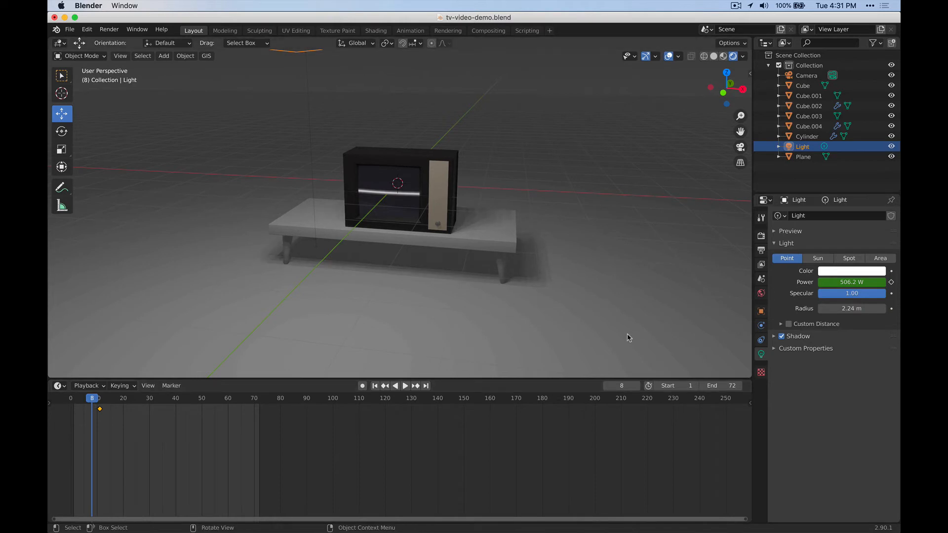
left_click_drag(861, 282, 856, 283)
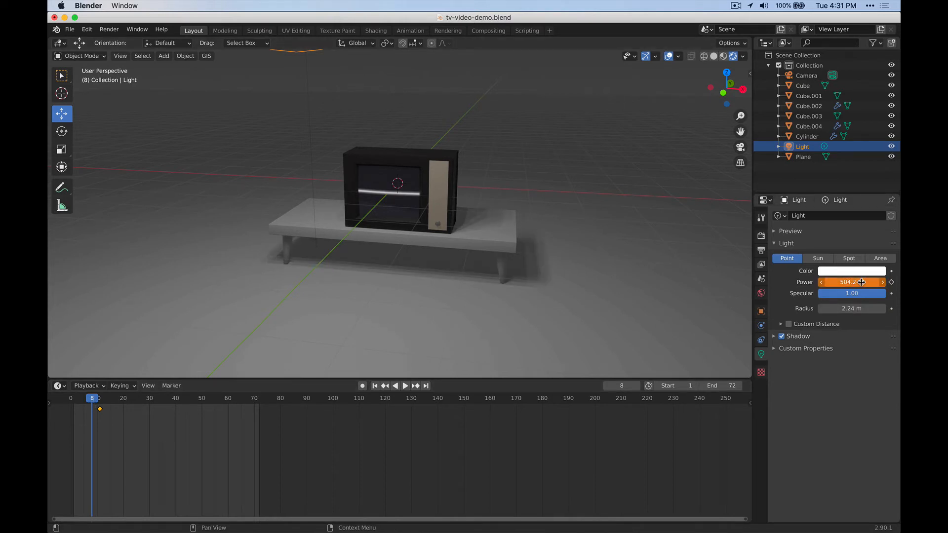
left_click(856, 282)
type("0")
key("Return")
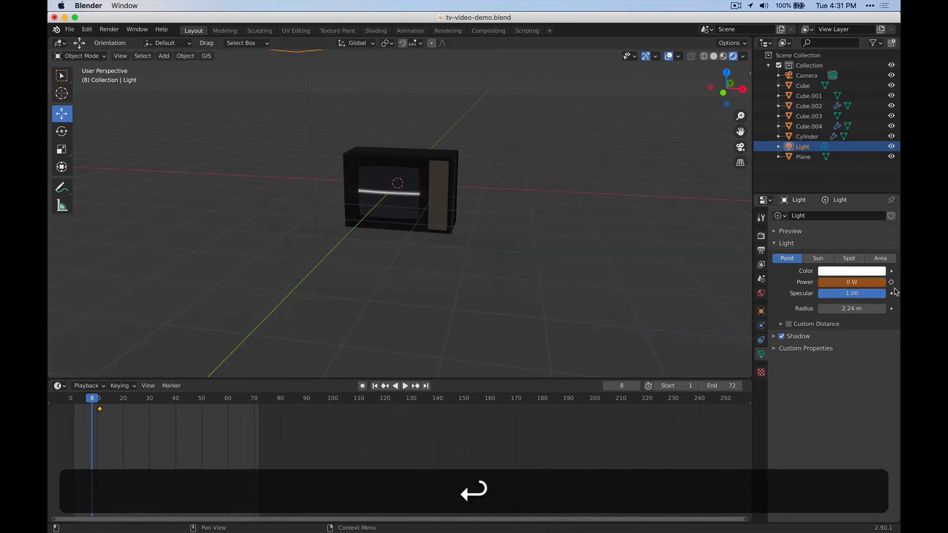
key("i")
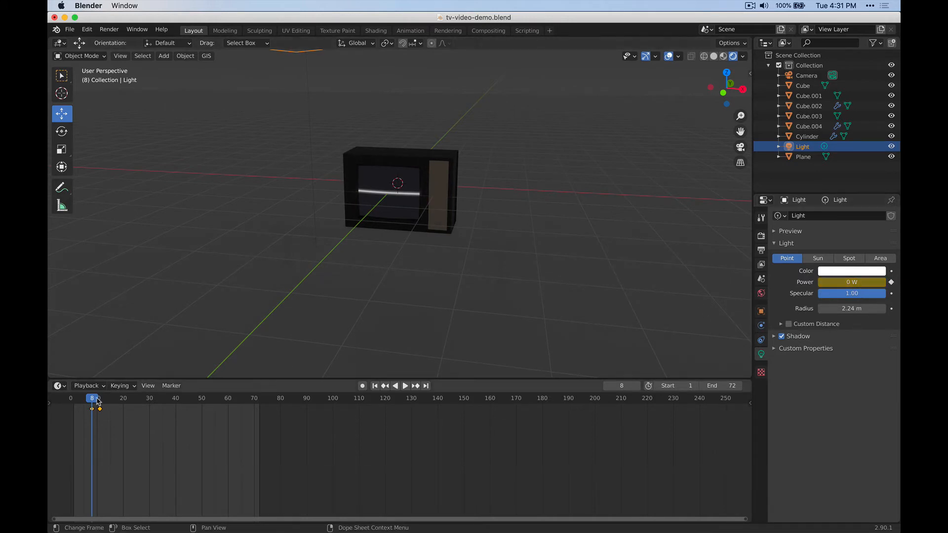
Play the animation from the start to examine how the light comes on with the TV screen.
key("Left")
key("Left")
key("Left")
key("Left")
key("Left")
key("space")
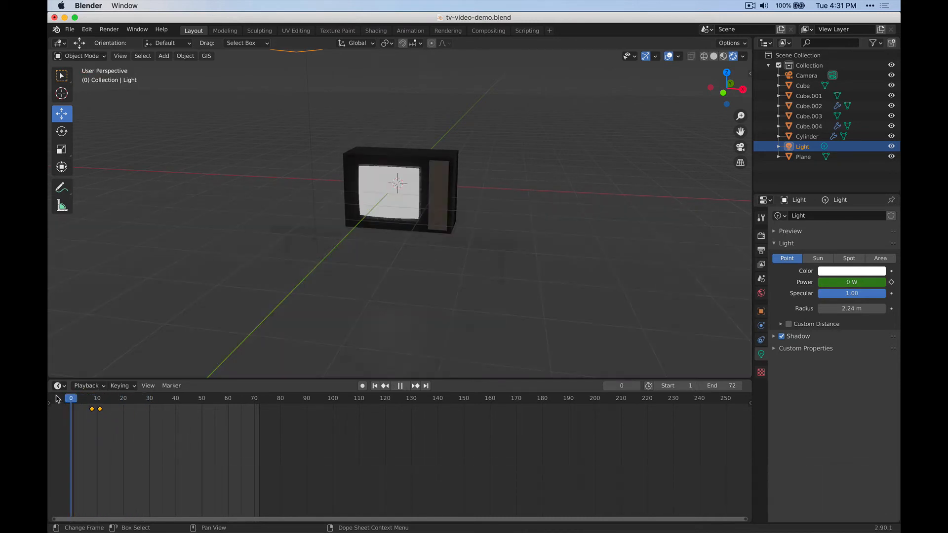
left_click_drag(101, 405, 97, 406)
key("space")
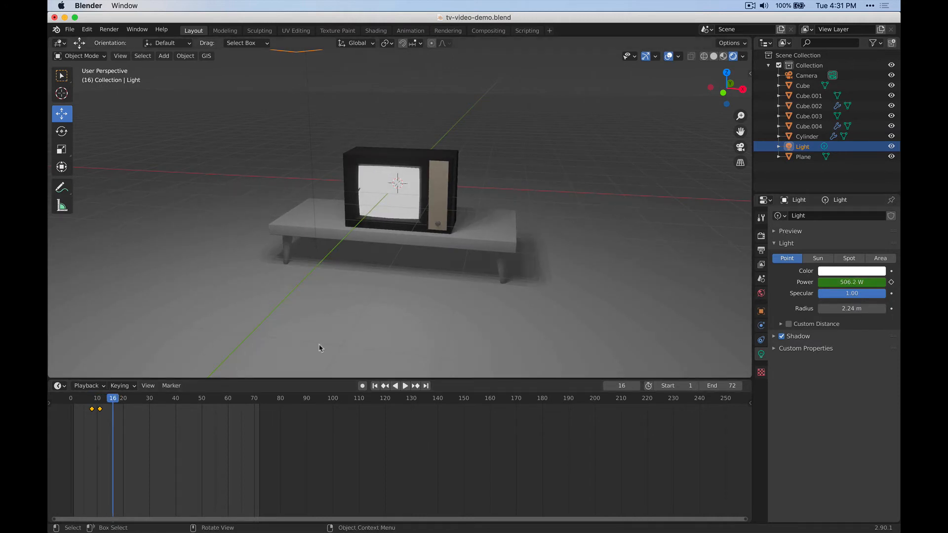
Set the point light's power to 350 W at frame 12 and keyframe it.
left_click_drag(113, 399, 102, 401)
key("space")
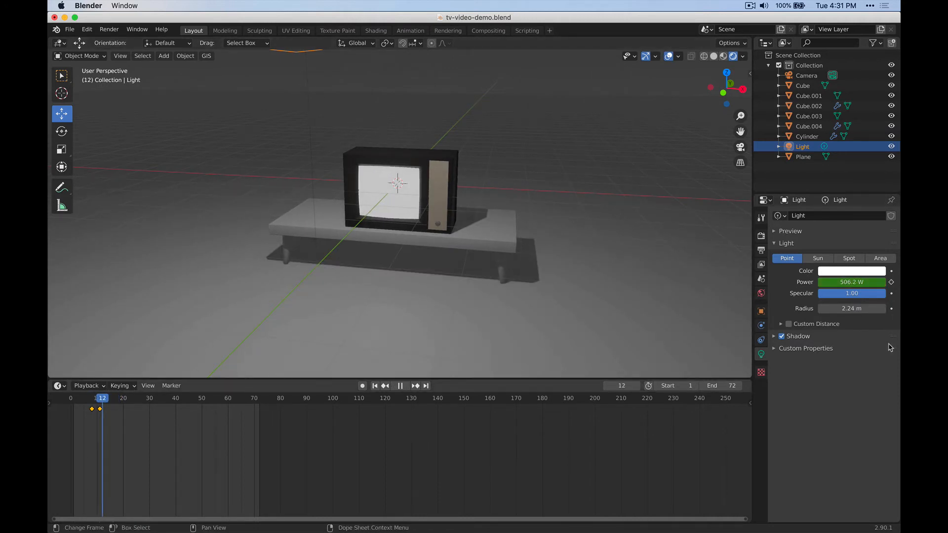
key("space")
left_click(845, 281)
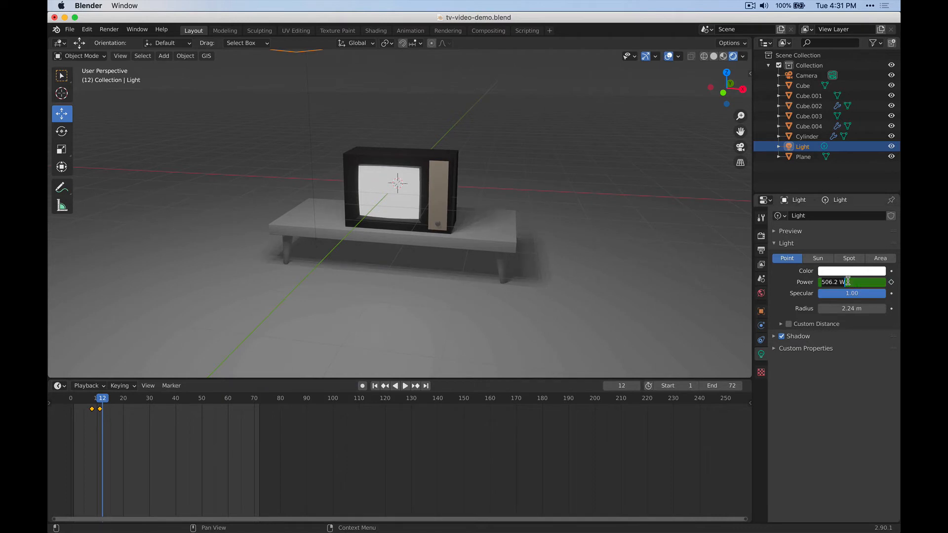
type("3560")
key("BackSpace")
key("BackSpace")
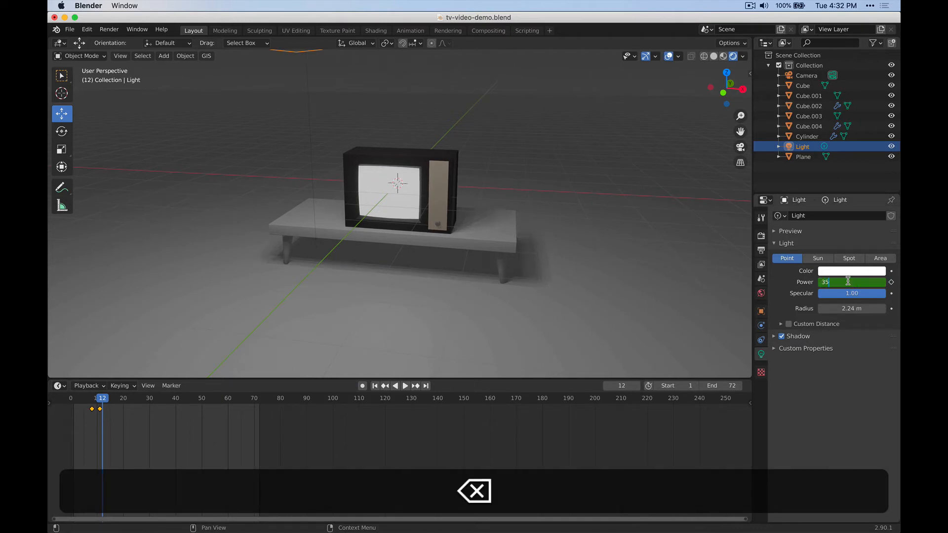
type("0")
key("Return")
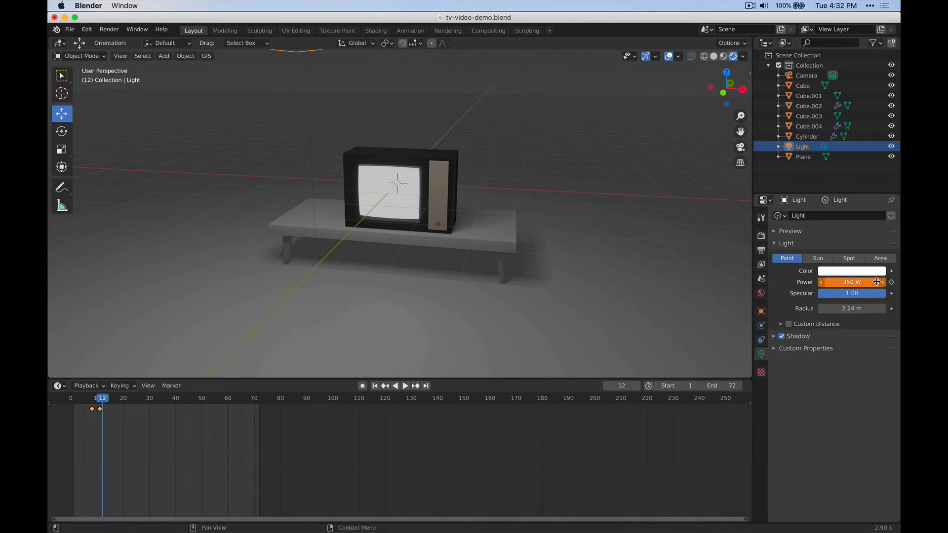
key("i")
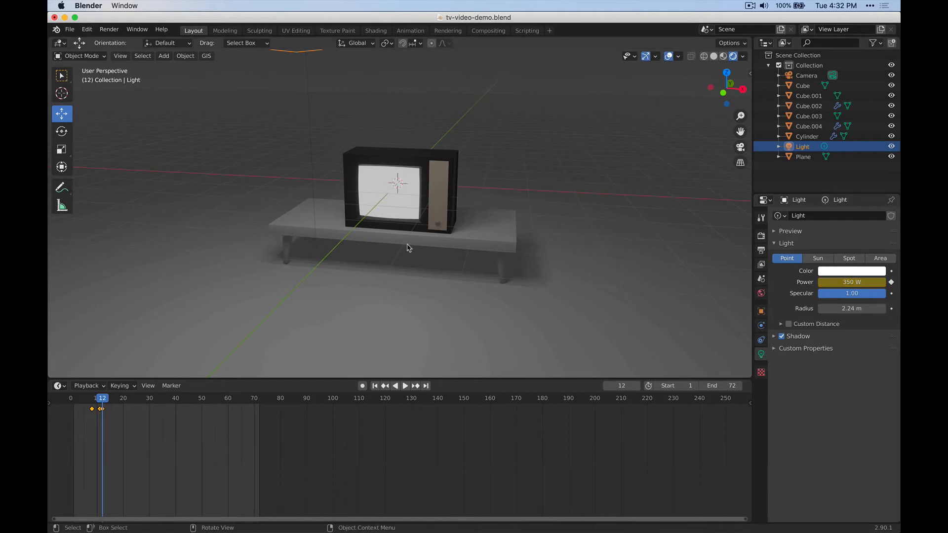
Delete the light's power keyframe at frame 11.
left_click(99, 421)
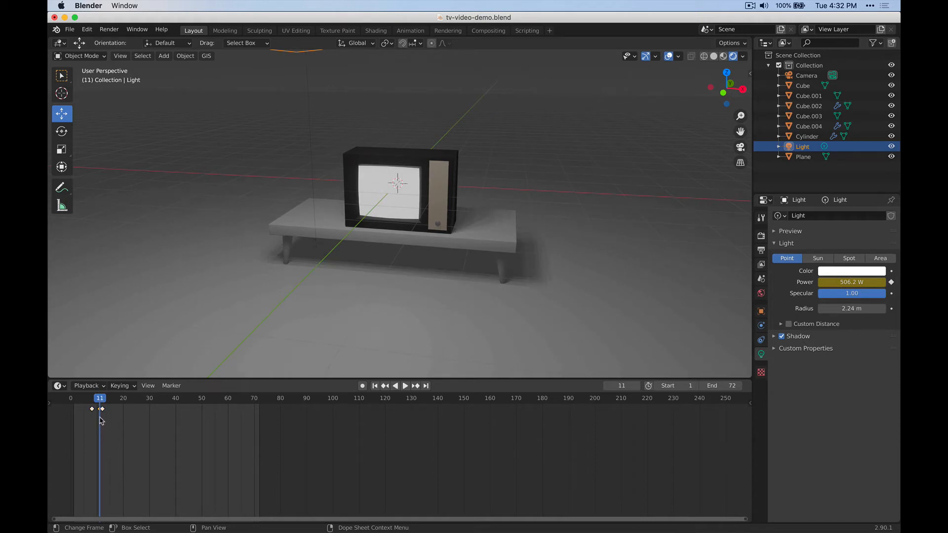
key("x")
left_click(104, 418)
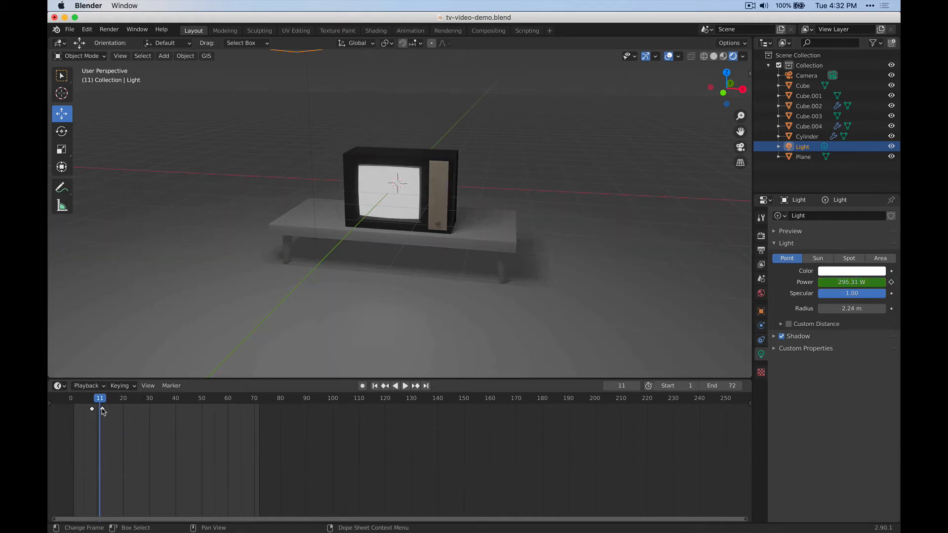
Move the light's 350 W power keyframe to frame 11 and play the frames around it to check the timing.
key("g")
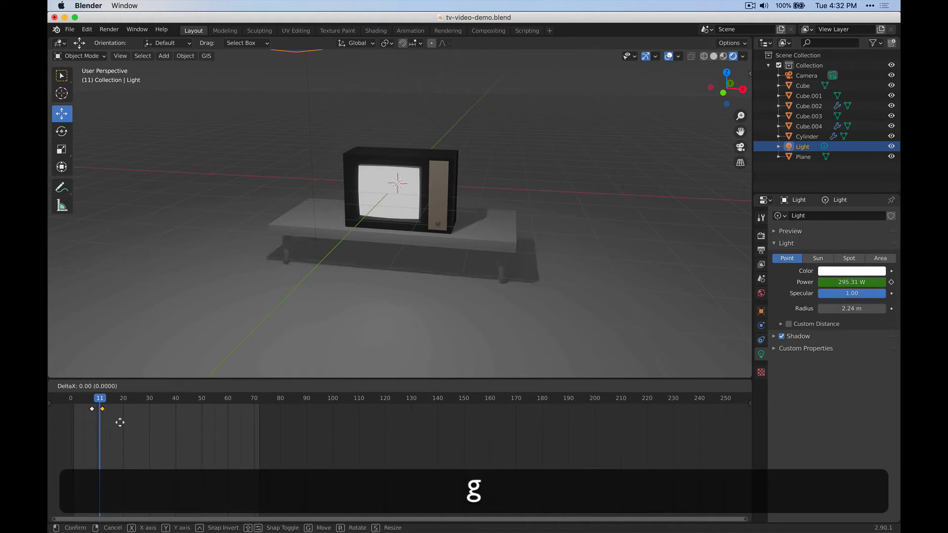
left_click(122, 424)
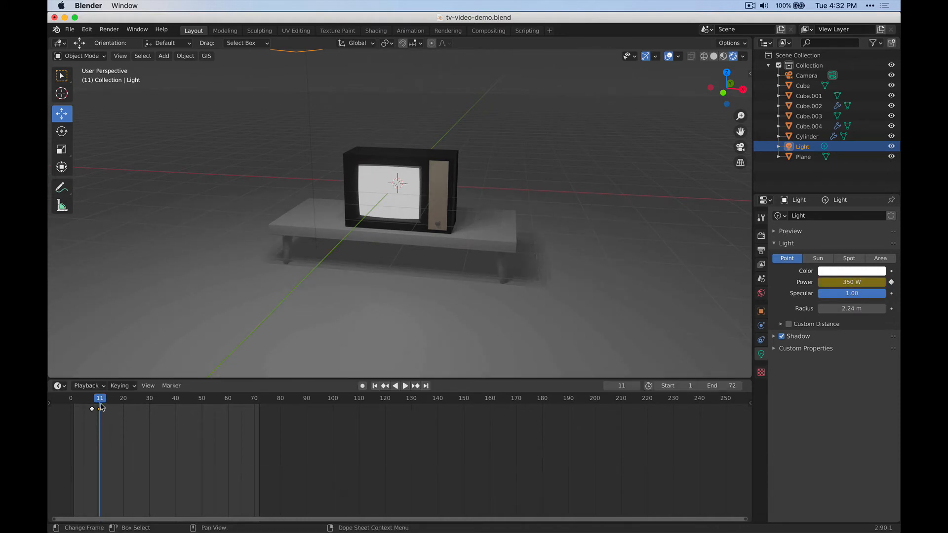
key("space")
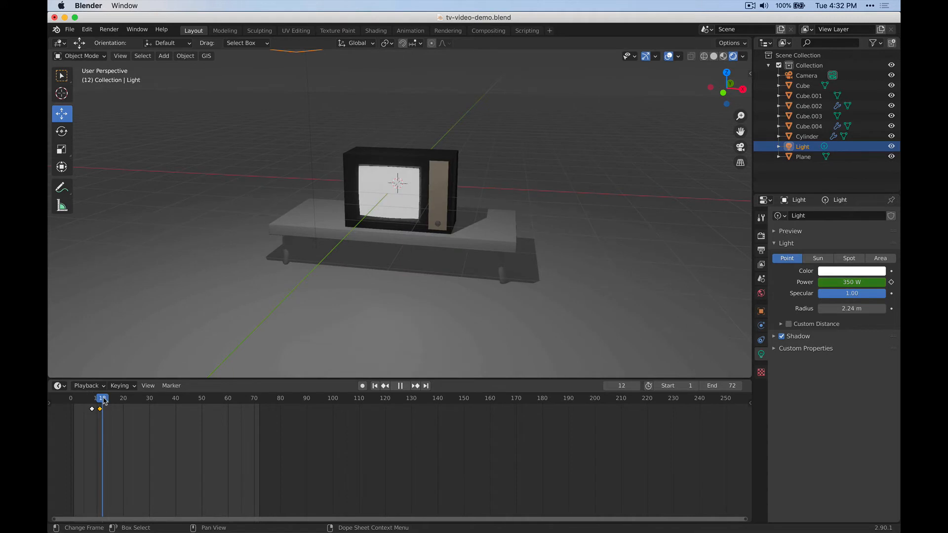
key("space")
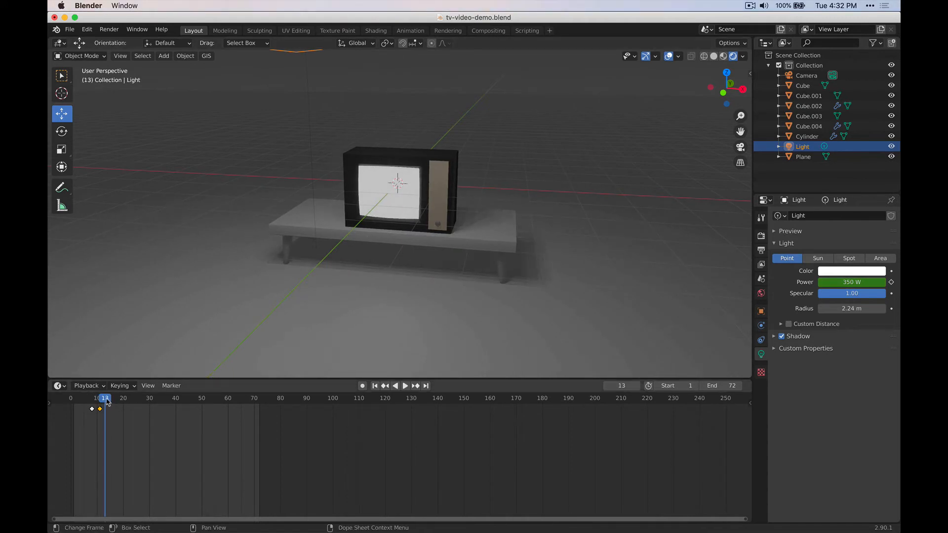
left_click_drag(107, 401, 99, 401)
key("space")
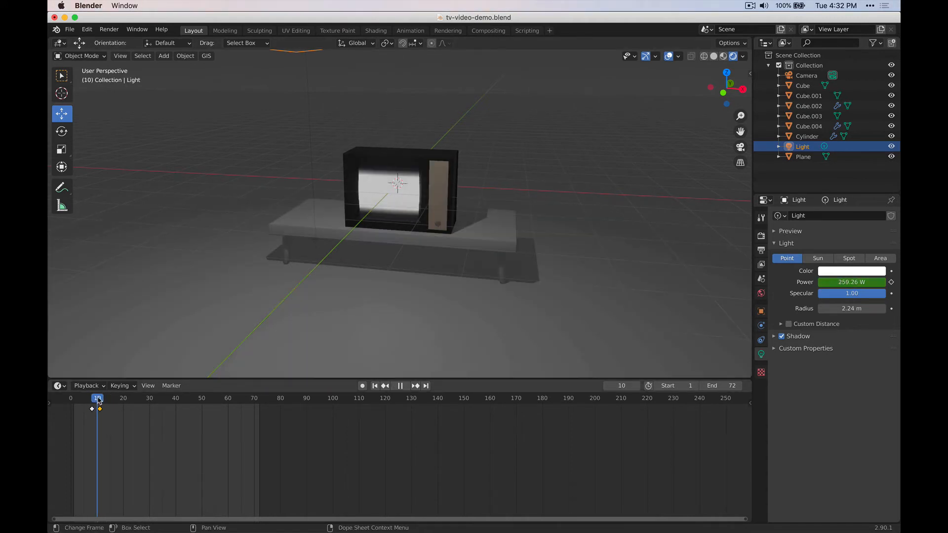
key("space")
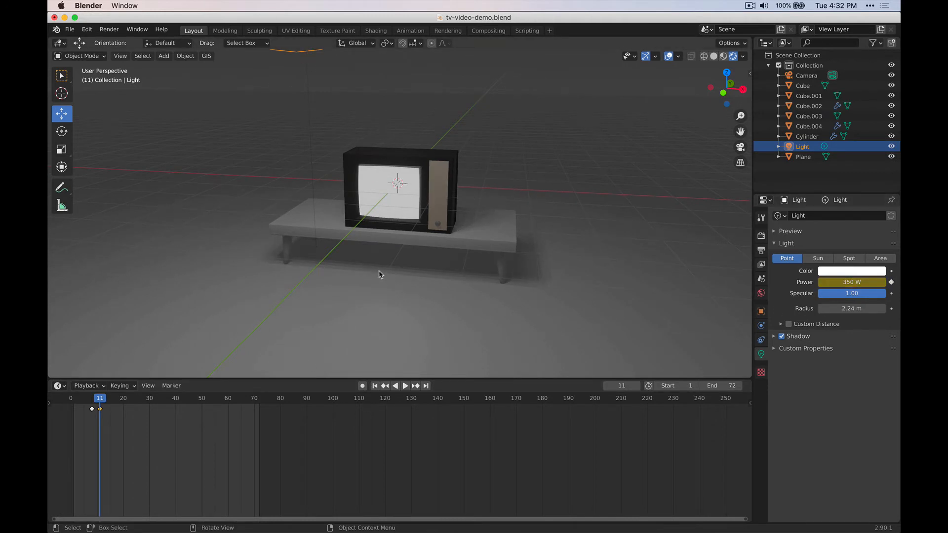
Give the tabletop a new material named furniture with an orange base color.
left_click(497, 246)
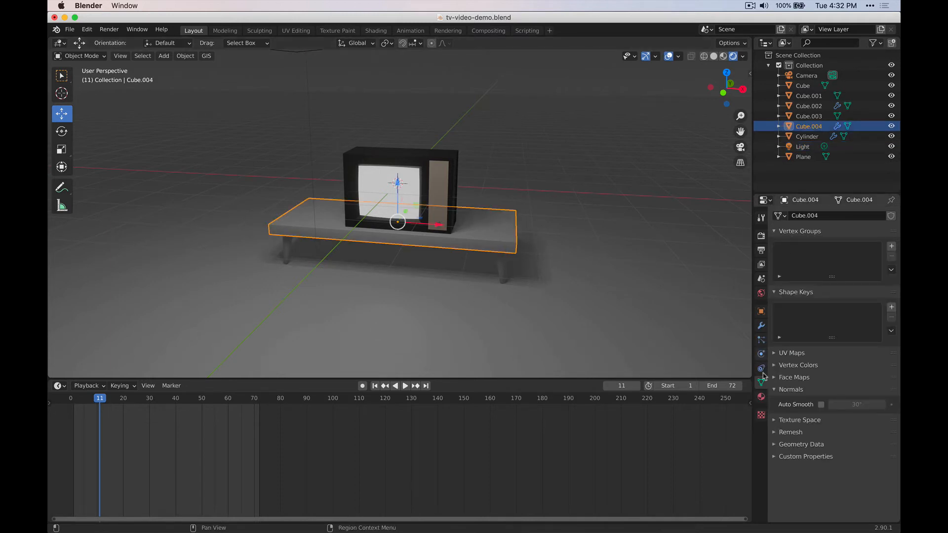
left_click(761, 394)
left_click(813, 258)
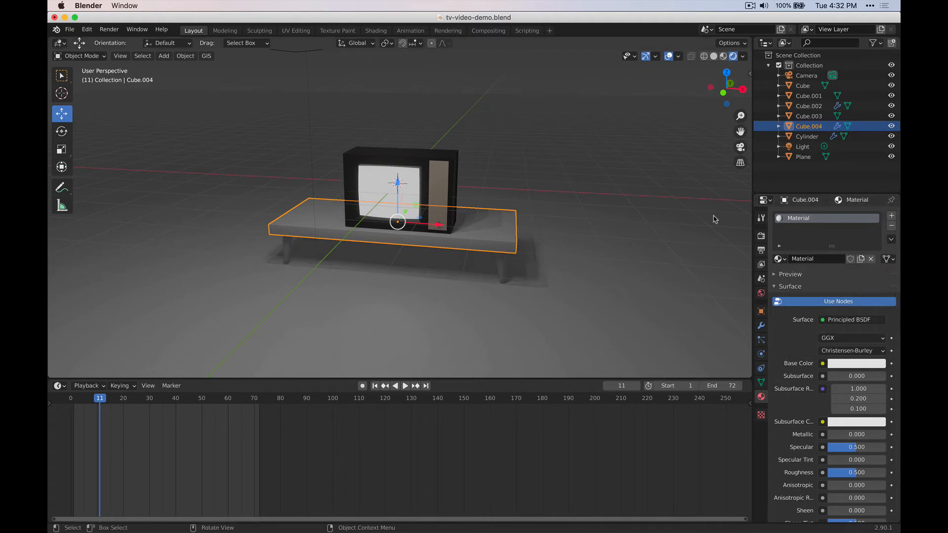
left_click(835, 364)
left_click(825, 271)
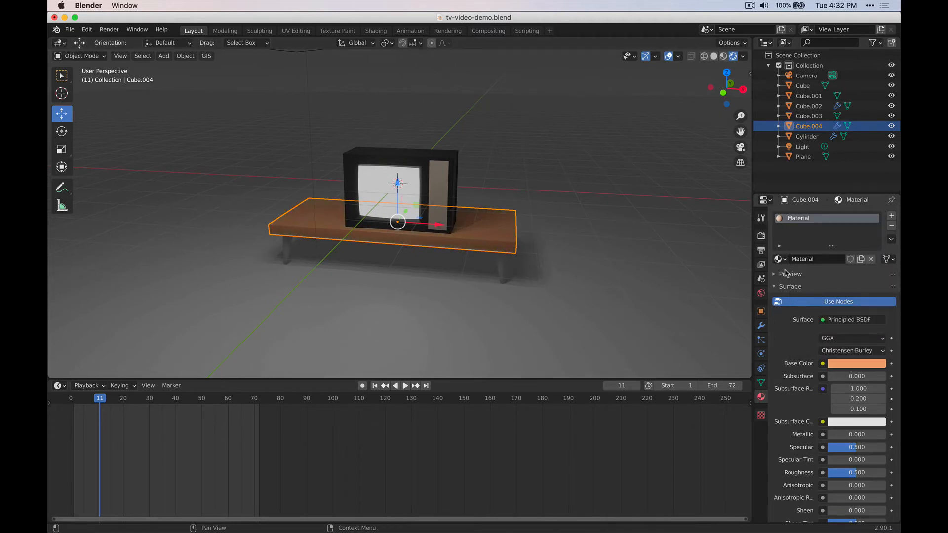
double_click(802, 218)
type("furniture")
key("Return")
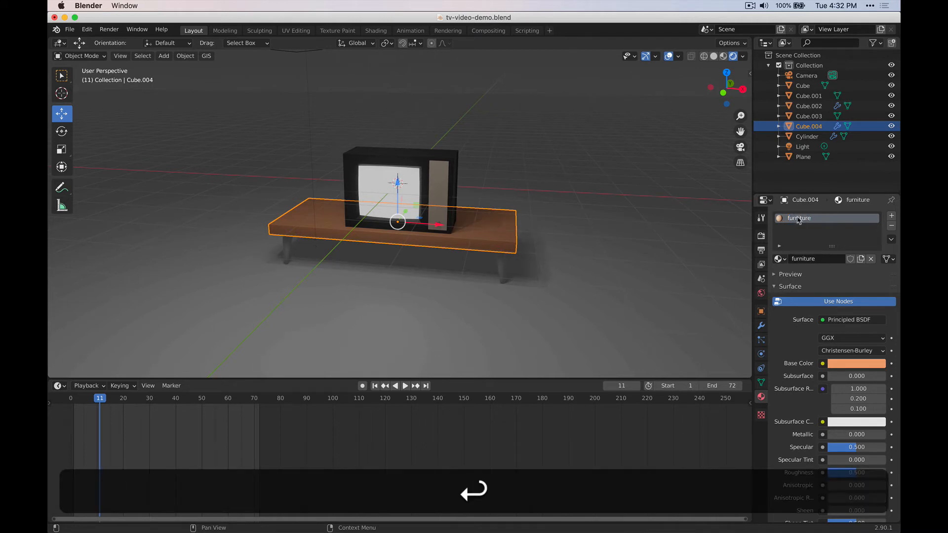
Assign the existing furniture material to the table legs.
left_click(501, 267)
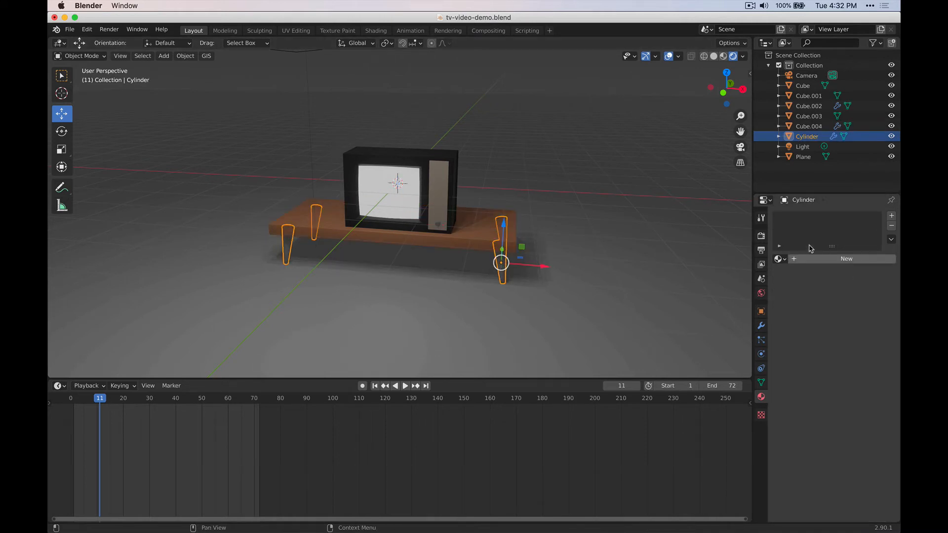
left_click(779, 259)
left_click(705, 274)
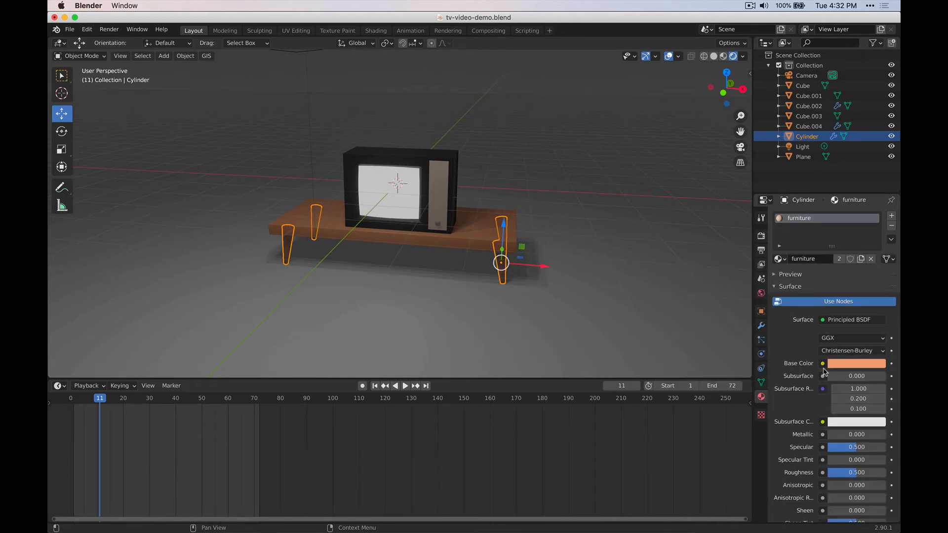
Give the floor plane a new material named floor with a light green base color, about H 0.263, S 0.321, V 0.906.
left_click(349, 287)
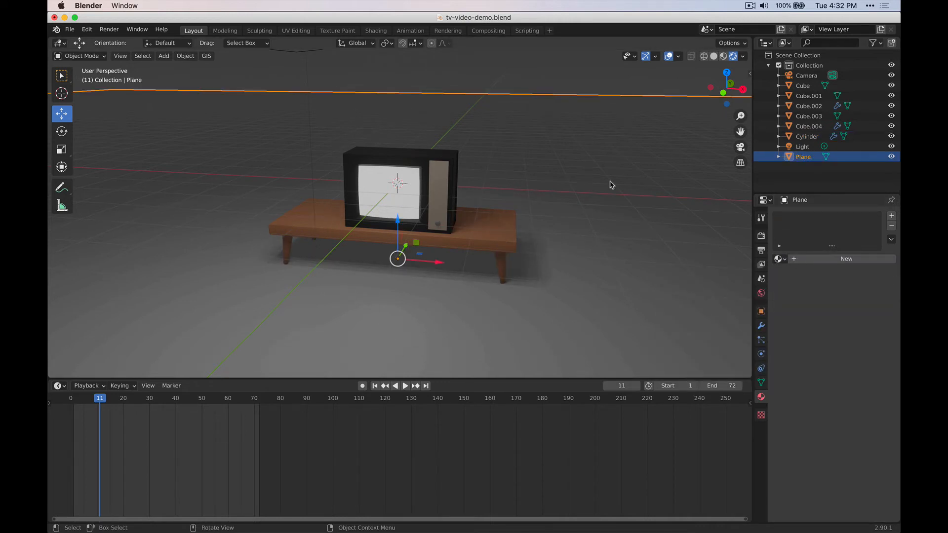
left_click(820, 258)
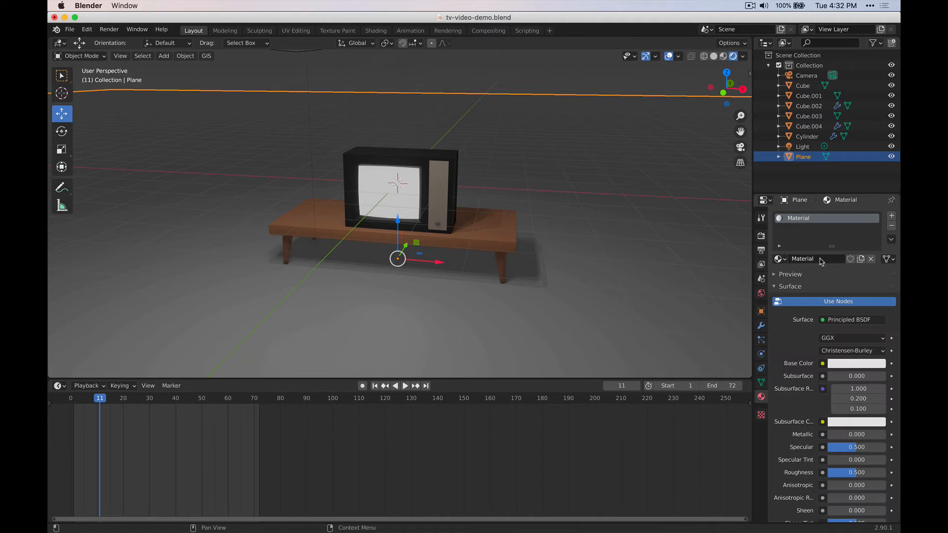
double_click(802, 221)
type("floor")
key("Return")
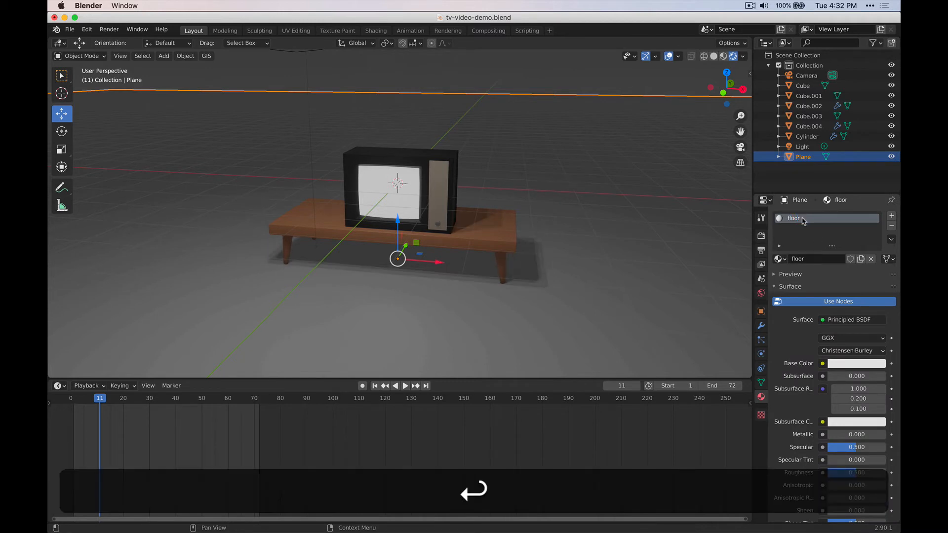
left_click(856, 363)
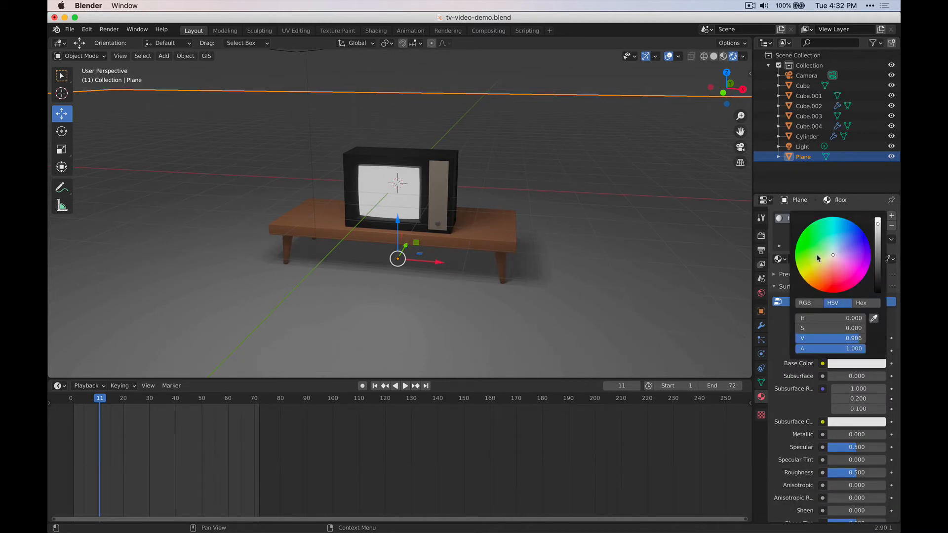
left_click_drag(818, 258, 820, 254)
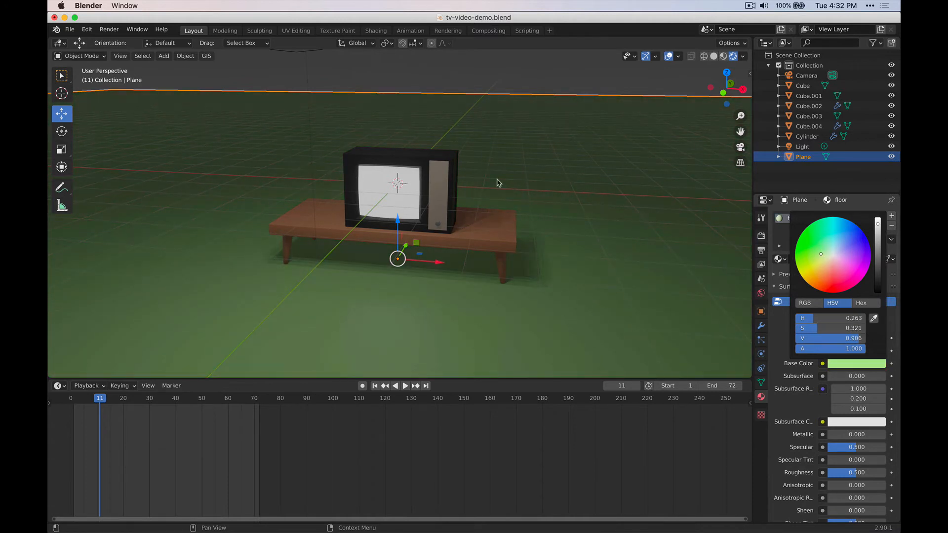
Switch to the camera view, lock the camera to the view and orbit it to frame the TV and table from the front.
left_click(740, 147)
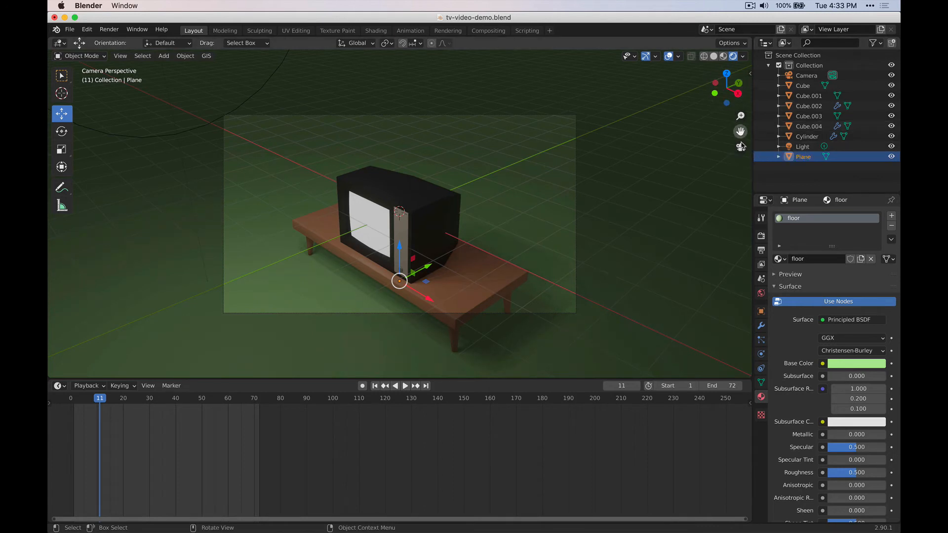
key("n")
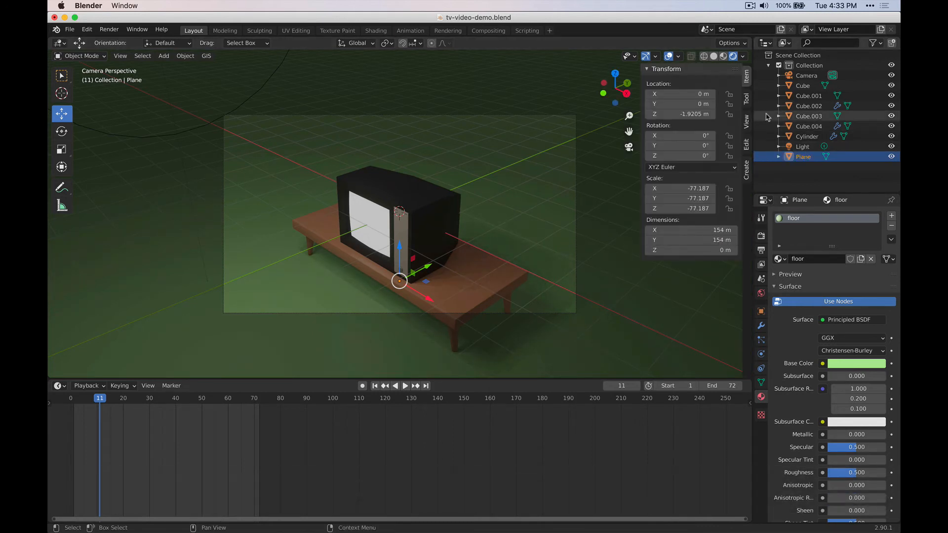
left_click(746, 121)
left_click(703, 194)
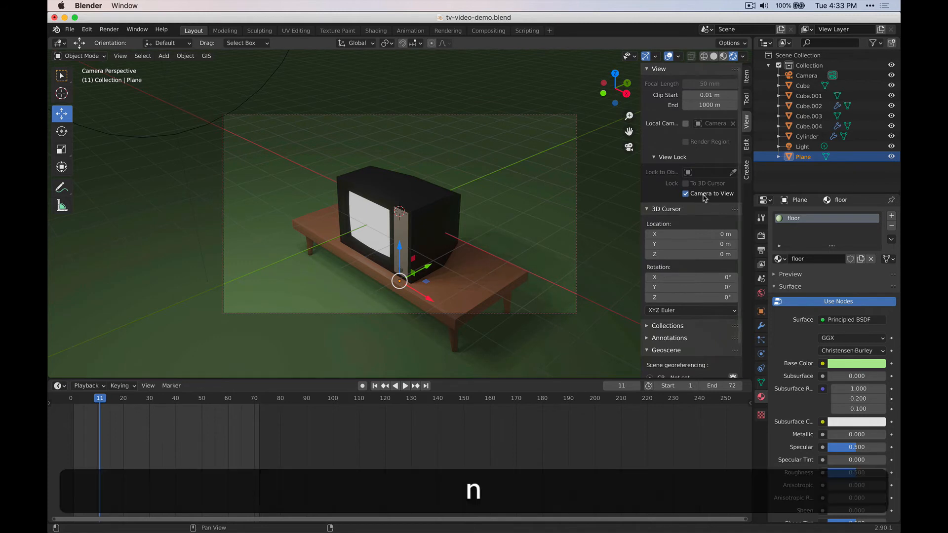
key("n")
middle_click_drag(523, 262, 493, 277)
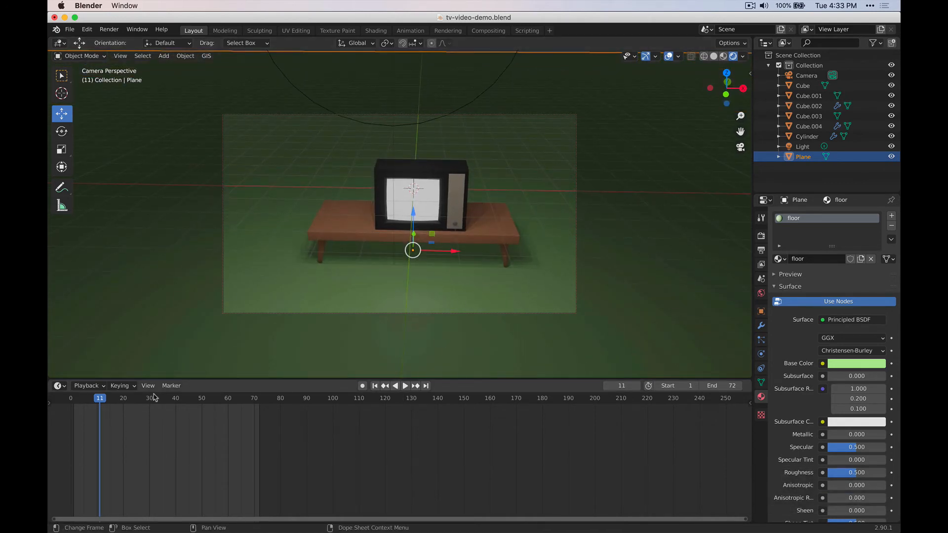
Play the animation through the camera to examine it and return to frame 2.
key("space")
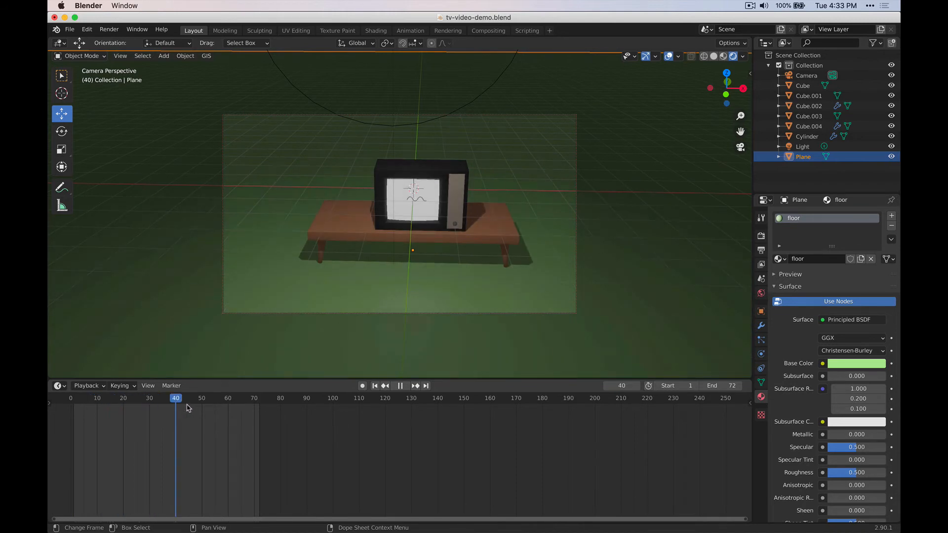
left_click_drag(239, 411, 76, 406)
key("space")
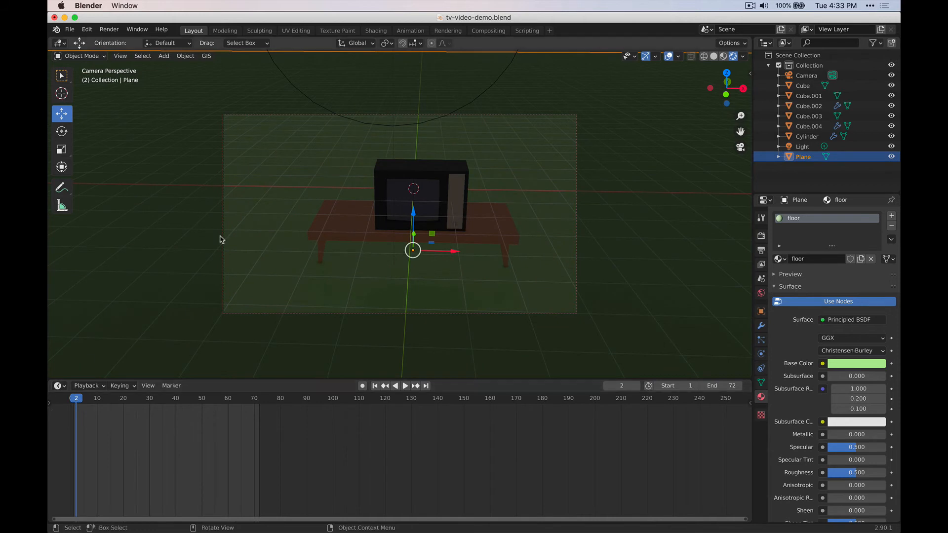
Reframe the camera to a slightly angled, more distant view of the TV and table.
scroll(494, 282, "right", 3)
scroll(493, 282, "down", 2)
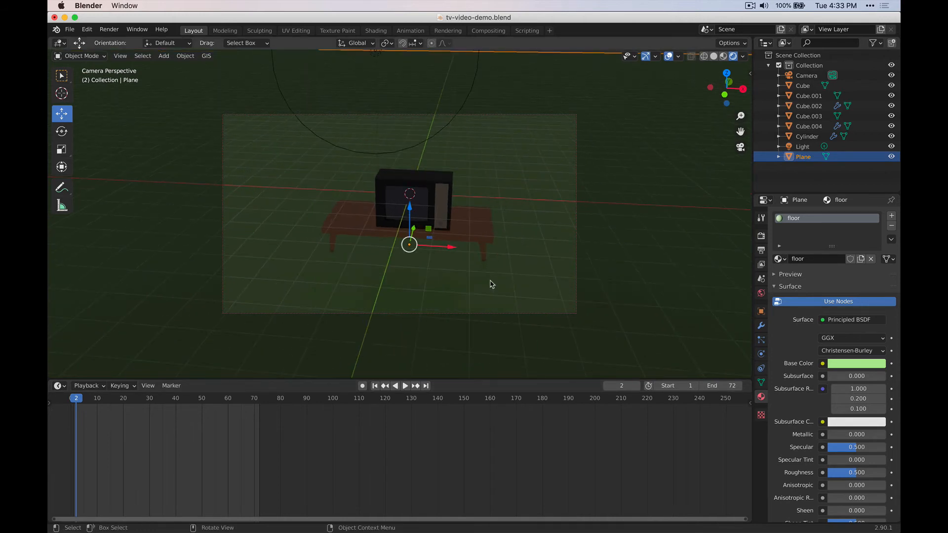
scroll(498, 285, "right", 2, "shift")
middle_click_drag(498, 285, 459, 277)
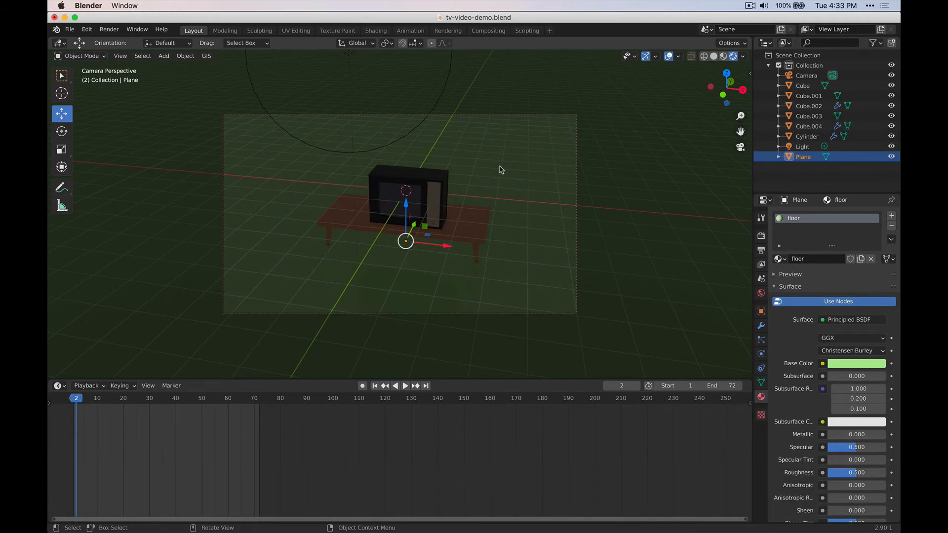
middle_click_drag(391, 265, 389, 261)
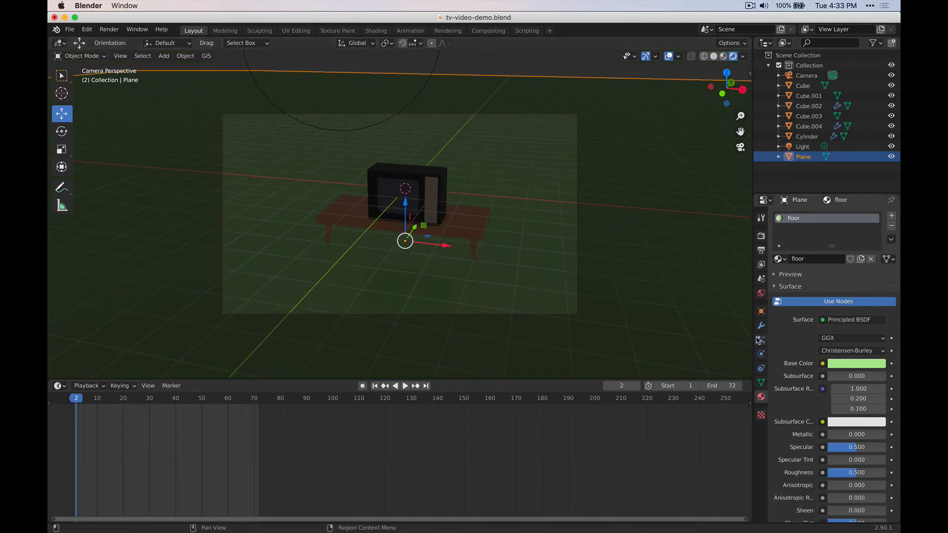
Set the render output path to a new folder named renders inside ex-7-anim-tex, keeping PNG as the file format.
left_click(760, 236)
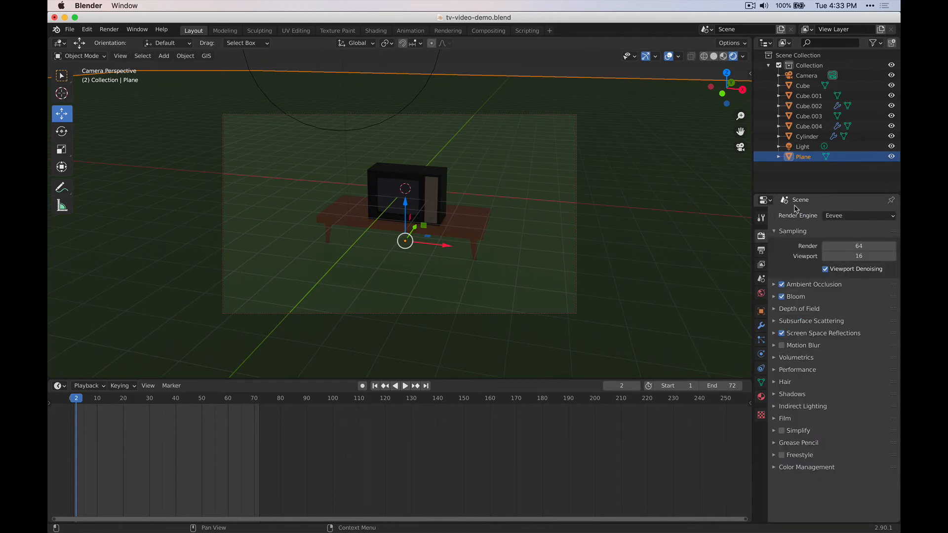
left_click(761, 250)
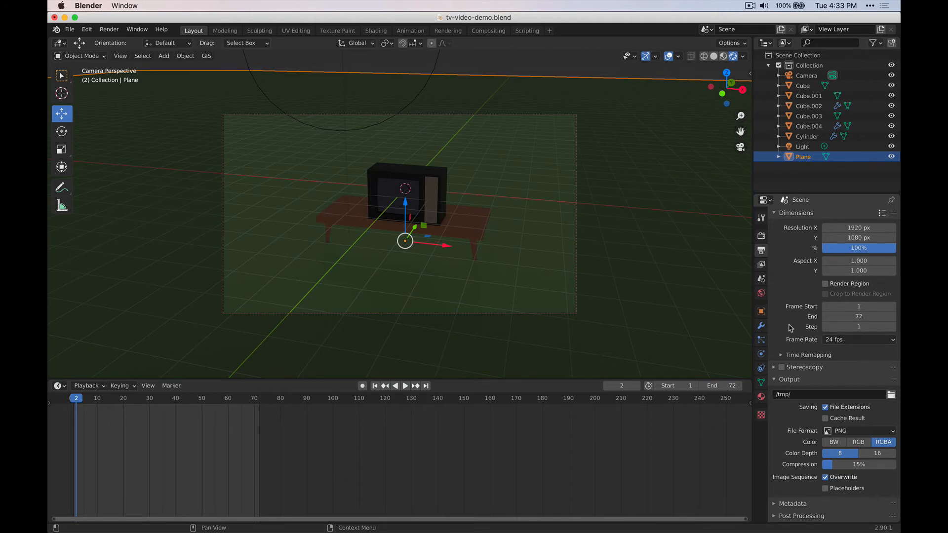
left_click(889, 396)
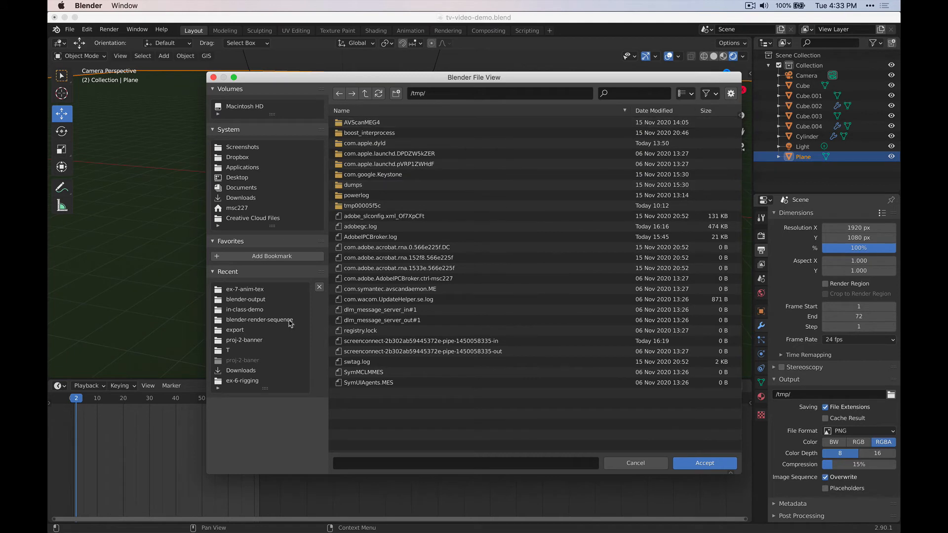
left_click(238, 290)
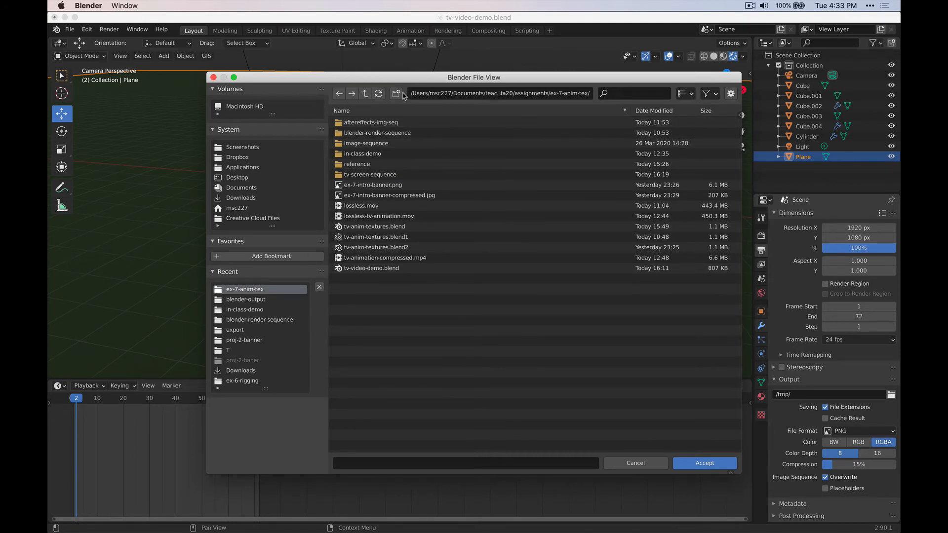
left_click(397, 95)
type("renders")
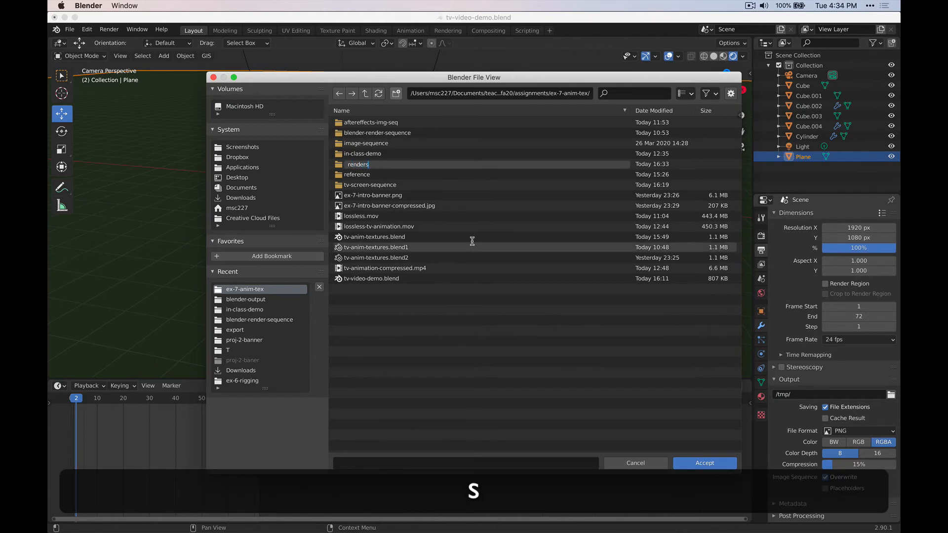
key("Return")
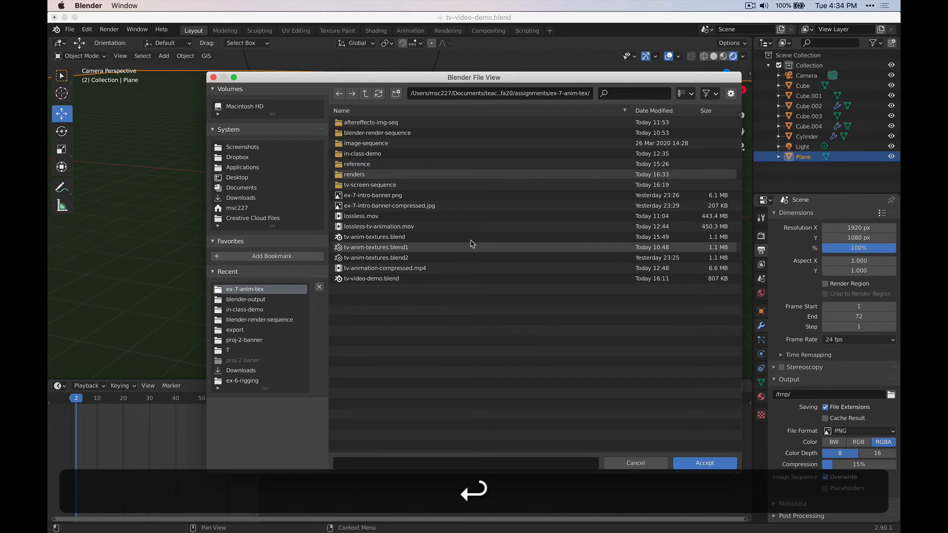
left_click(347, 175)
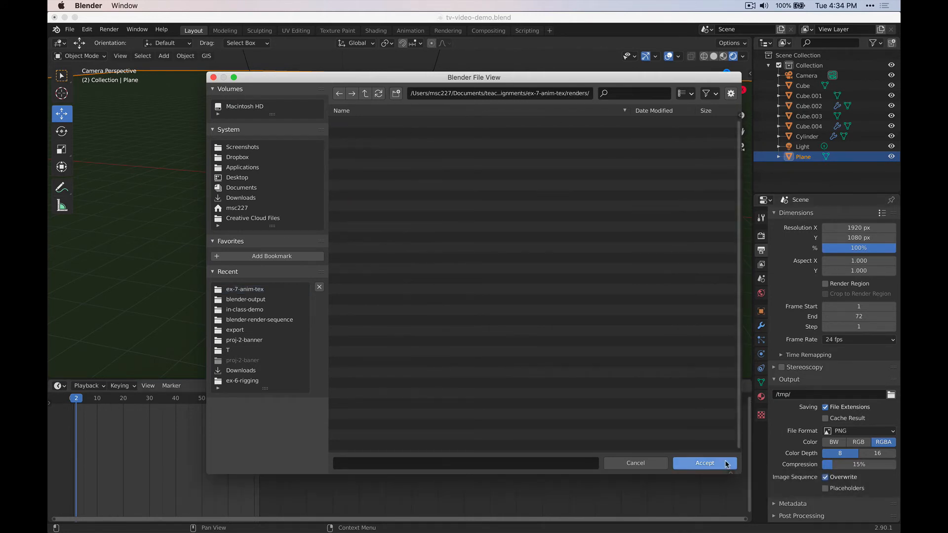
left_click(704, 463)
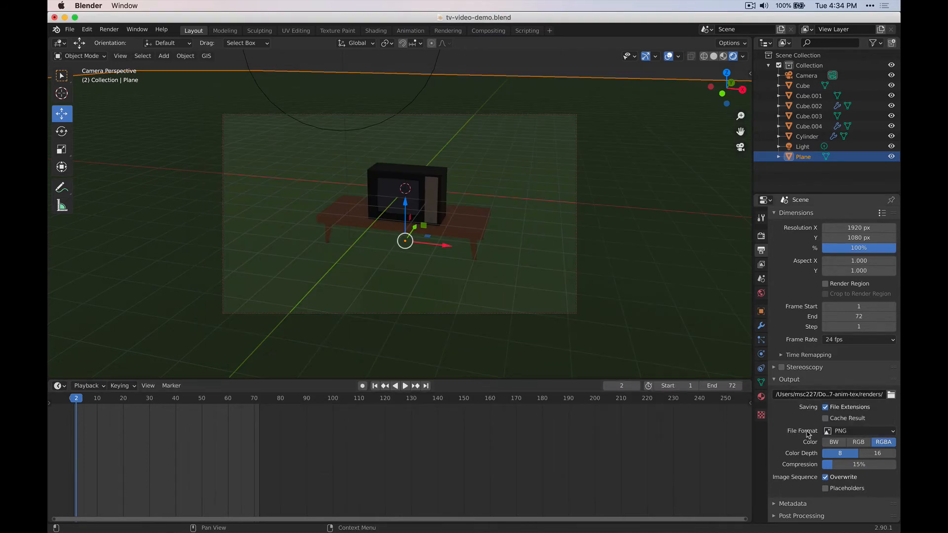
left_click(843, 434)
left_click(847, 431)
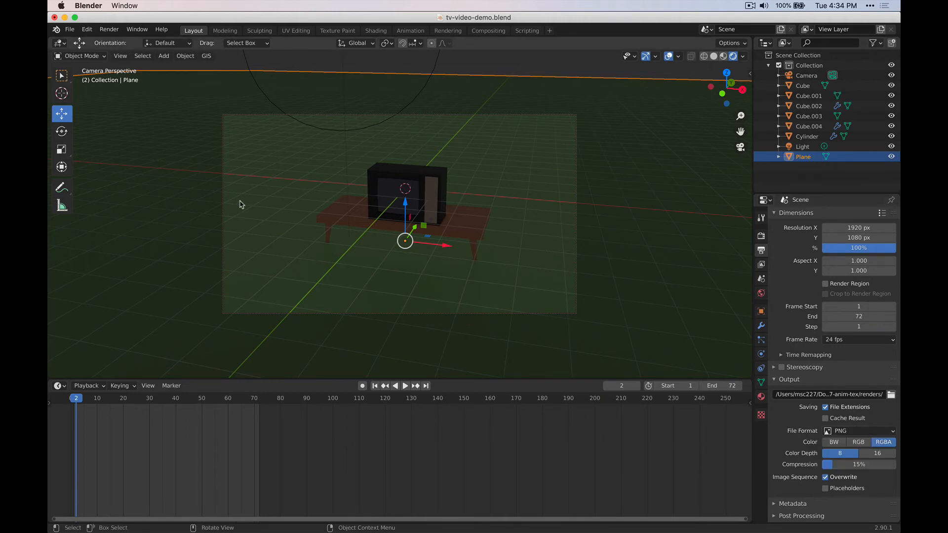
Render the full 72-frame animation and move the render window clear of the main menus.
left_click(143, 56)
left_click(109, 29)
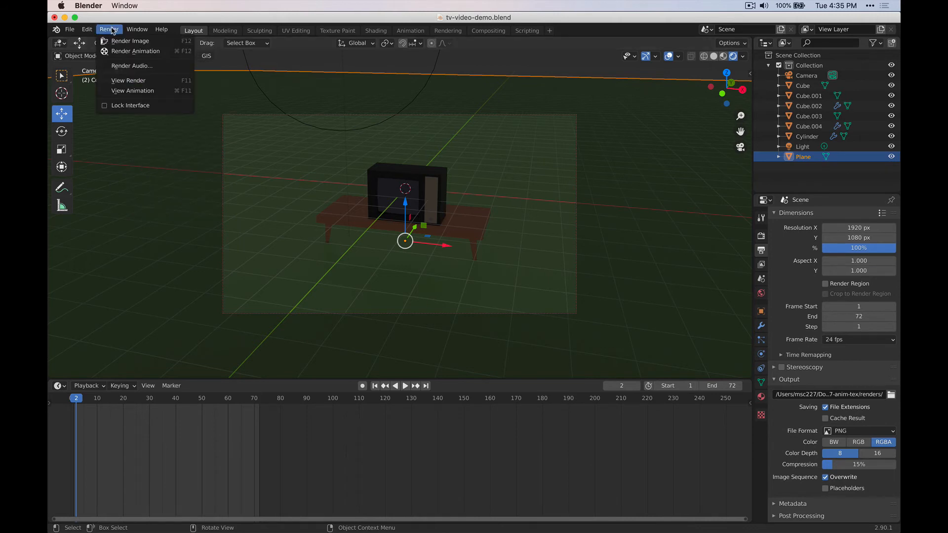
left_click(127, 51)
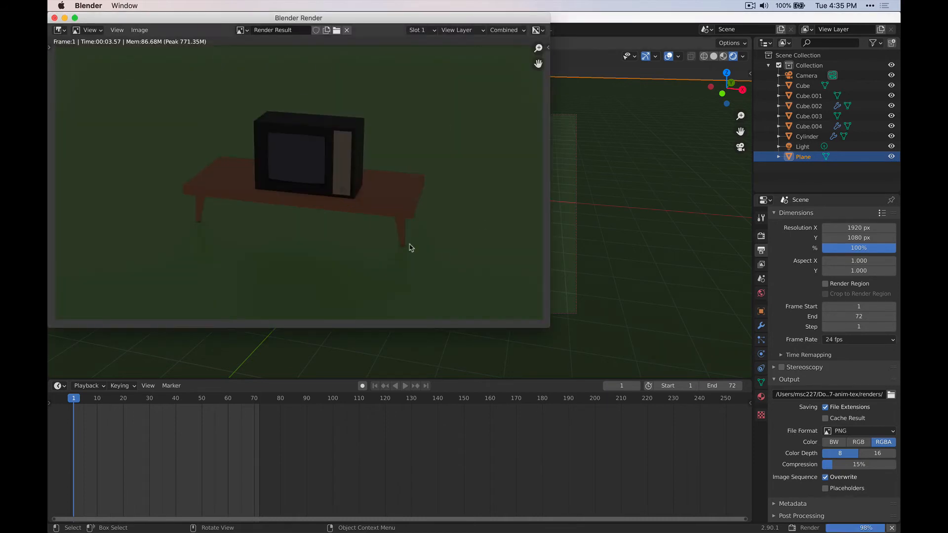
left_click_drag(173, 21, 351, 81)
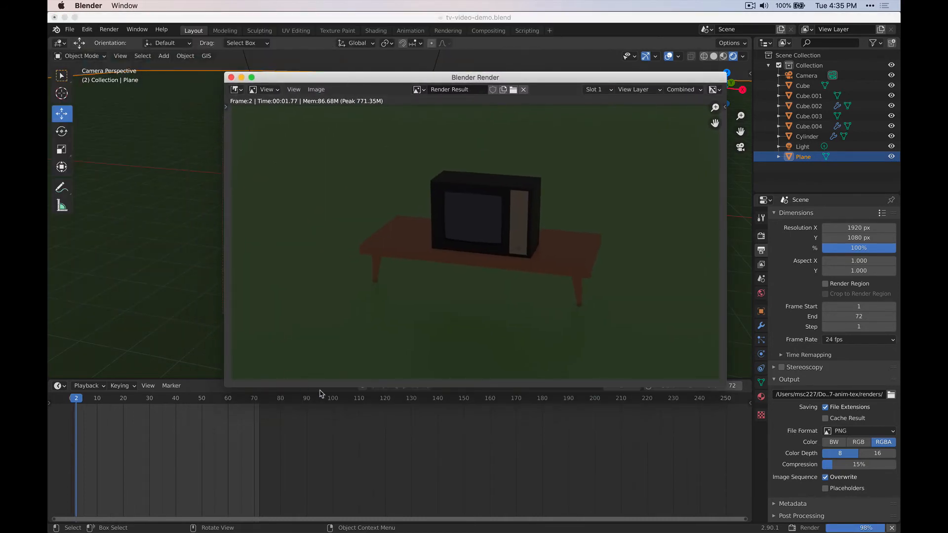
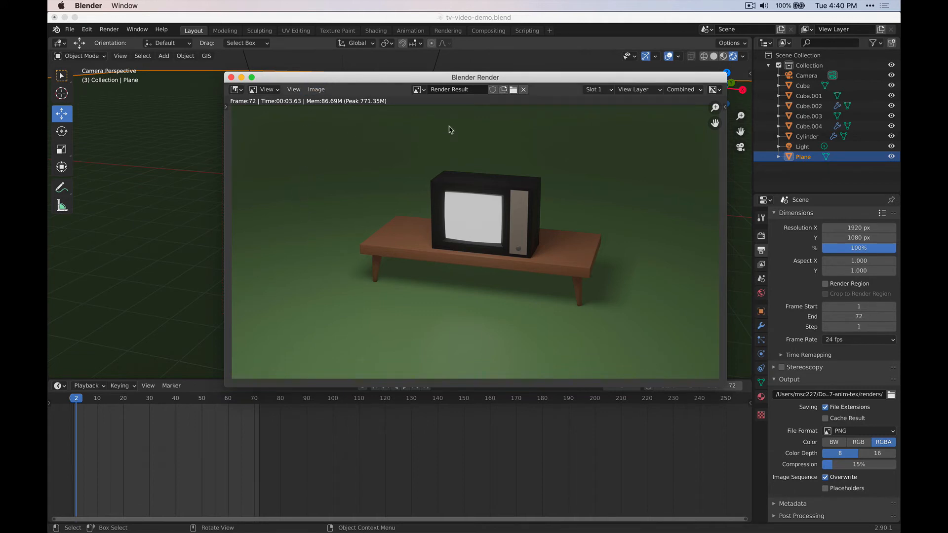
Switch to Finder, show the files in columns in a wider window and open the renders folder inside ex-7-anim-tex.
key("super+Tab")
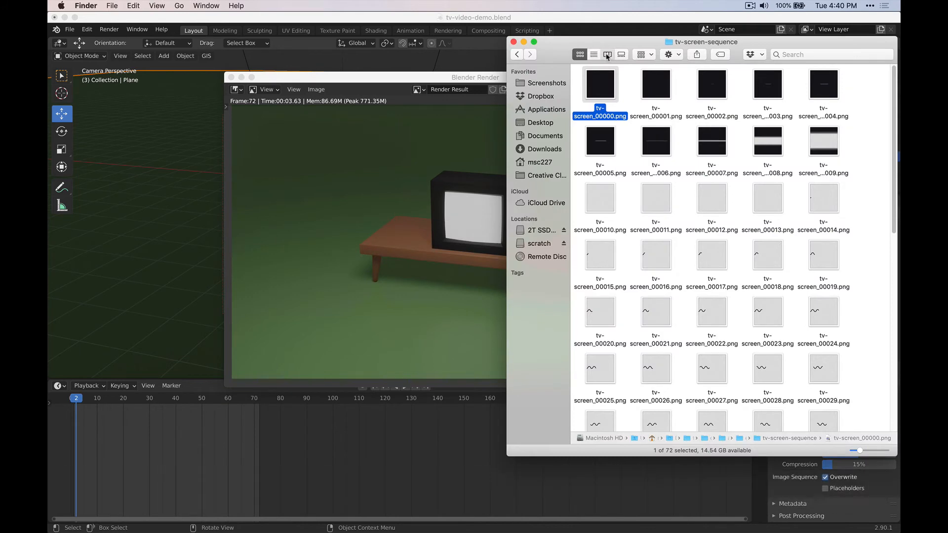
left_click(607, 55)
left_click_drag(616, 42, 381, 52)
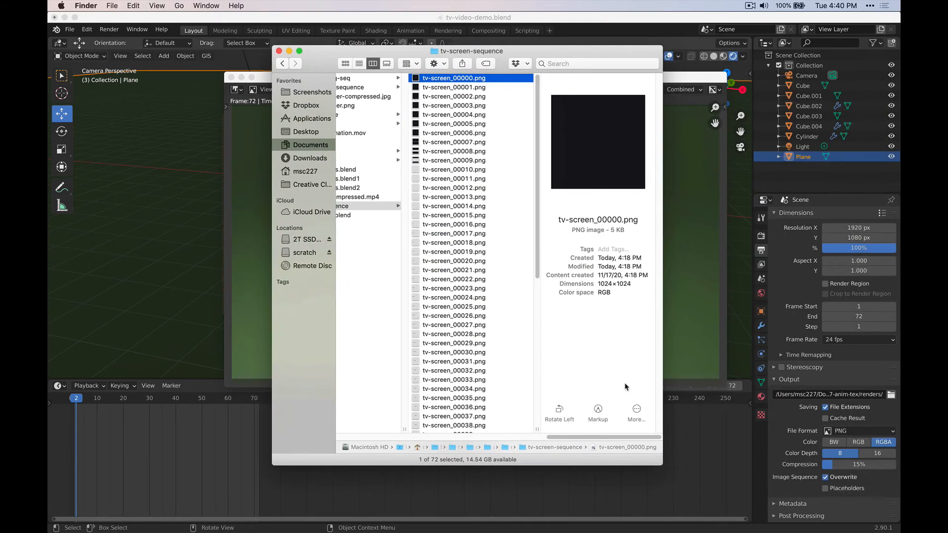
left_click_drag(665, 374, 750, 368)
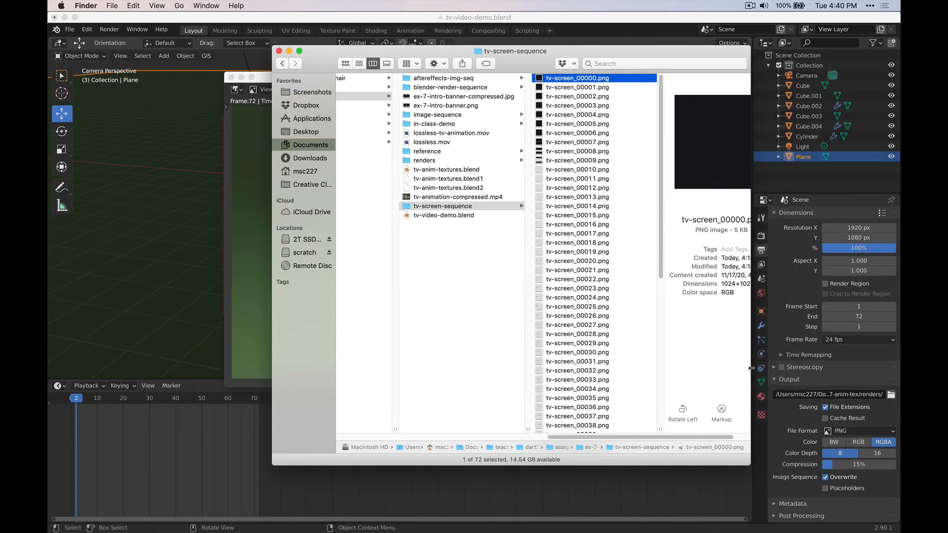
left_click(452, 160)
left_click_drag(538, 72, 385, 87)
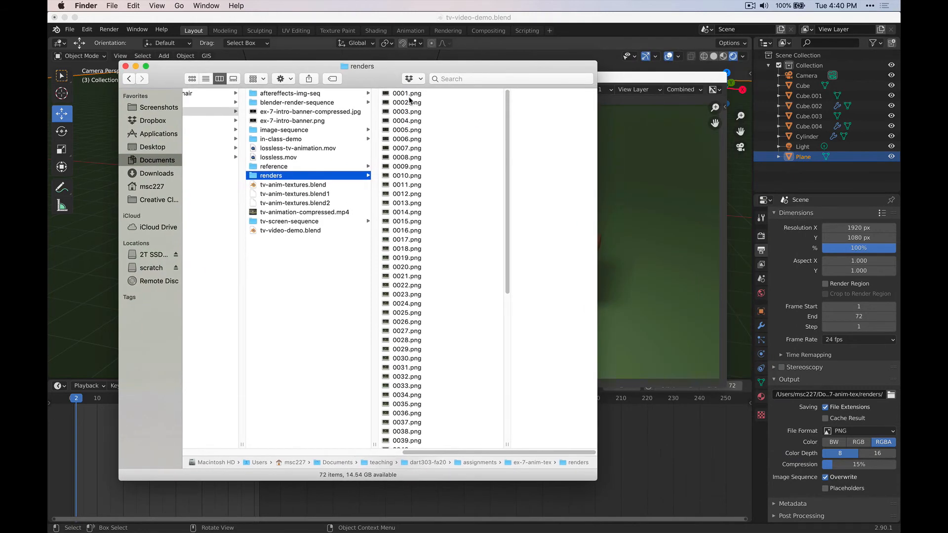
Preview the rendered frames one by one from 0001.png to 0012.png to examine the TV screen and lighting.
left_click(418, 94)
key("space")
key("Down")
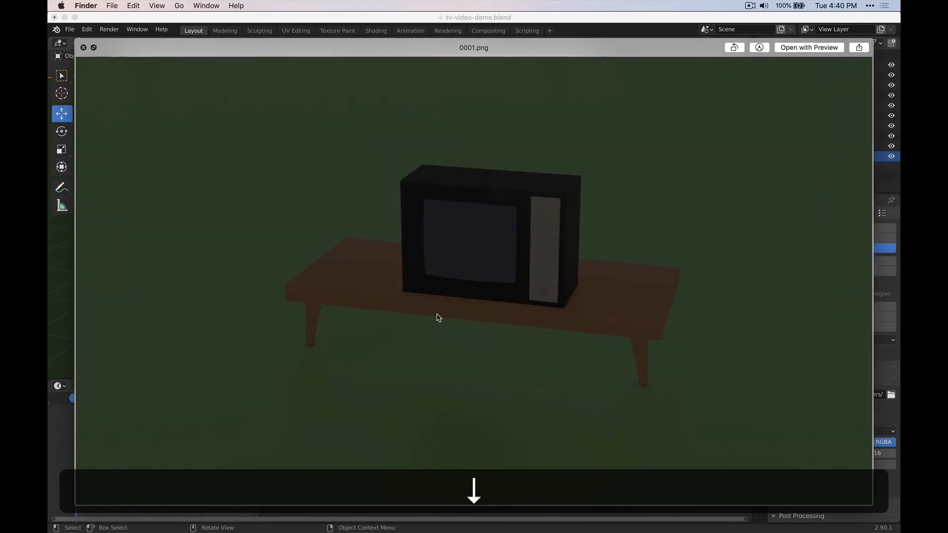
key("Right")
key("Down")
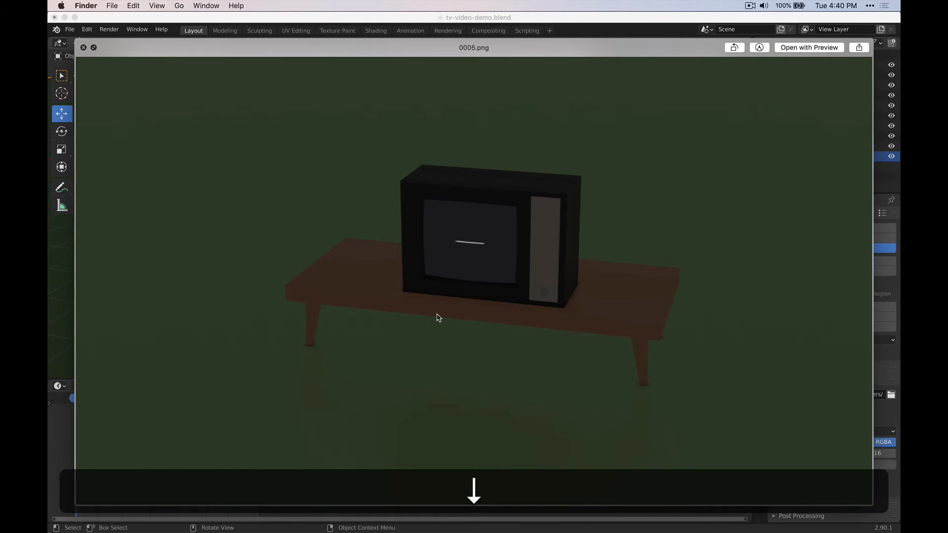
key("Down")
key("Down")
key("Down")
key("Down")
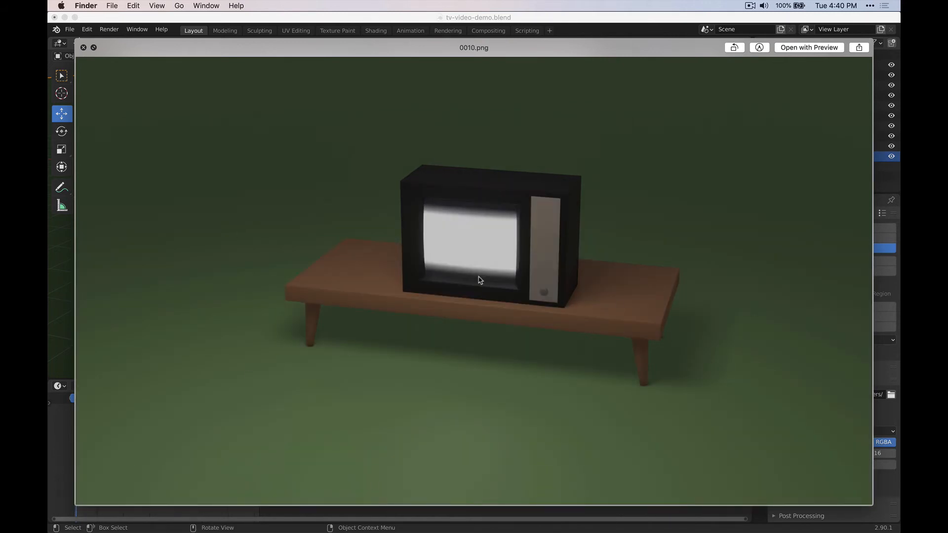
key("Down")
key("Down")
key("space")
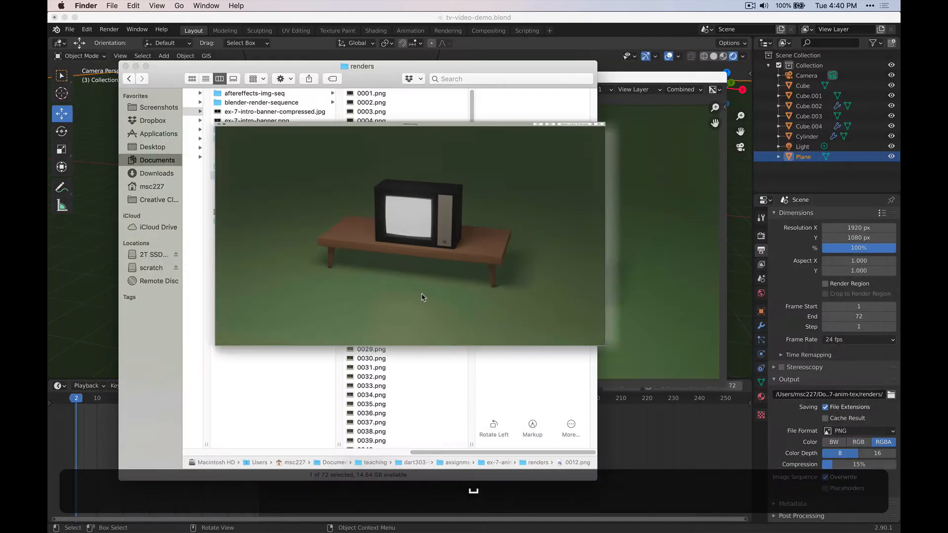
Switch to After Effects and start a new project, discarding the changes to tv-noise.aep.
key("super+Tab")
key("super+Tab")
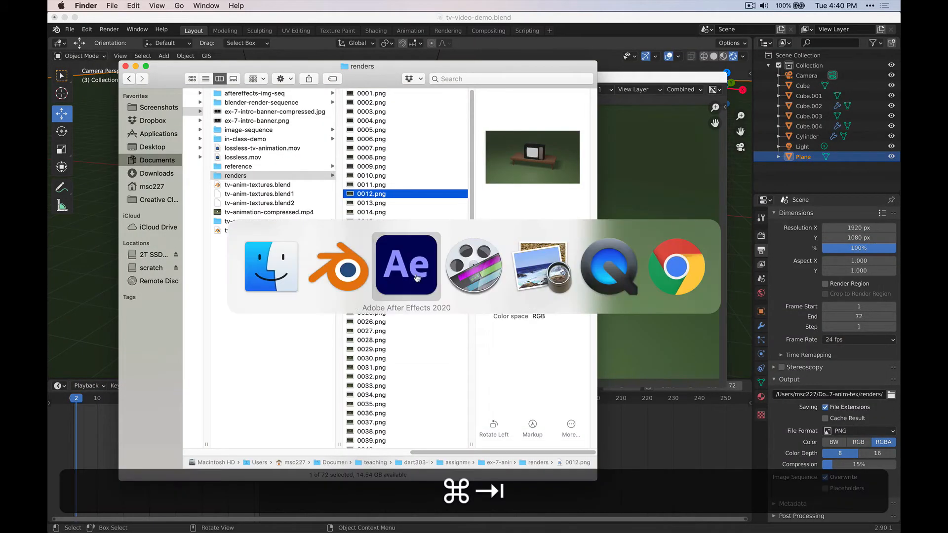
left_click(134, 5)
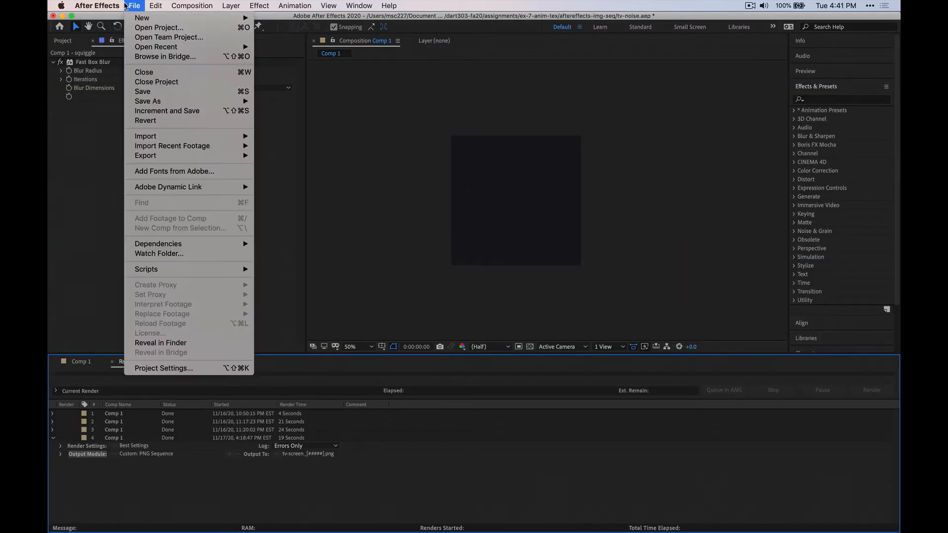
mouse_move(143, 18)
left_click(285, 21)
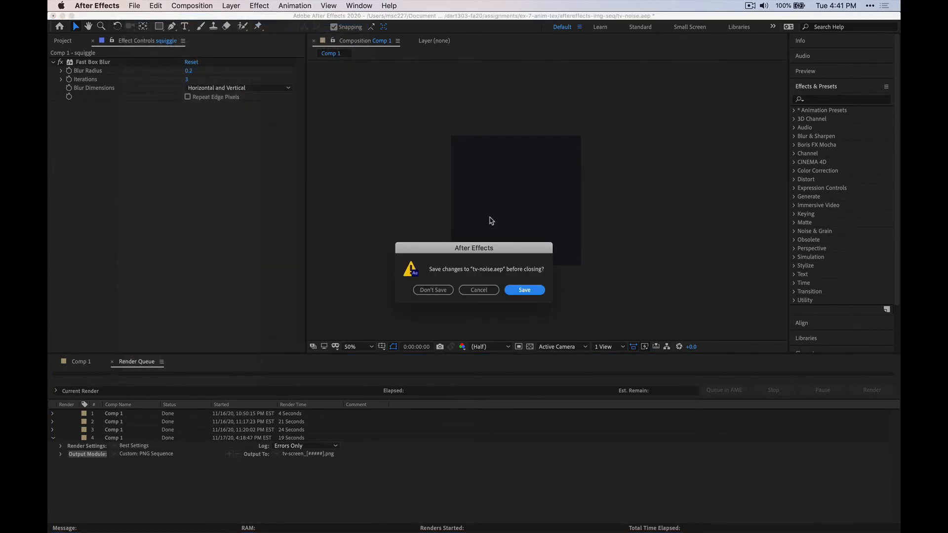
left_click(425, 293)
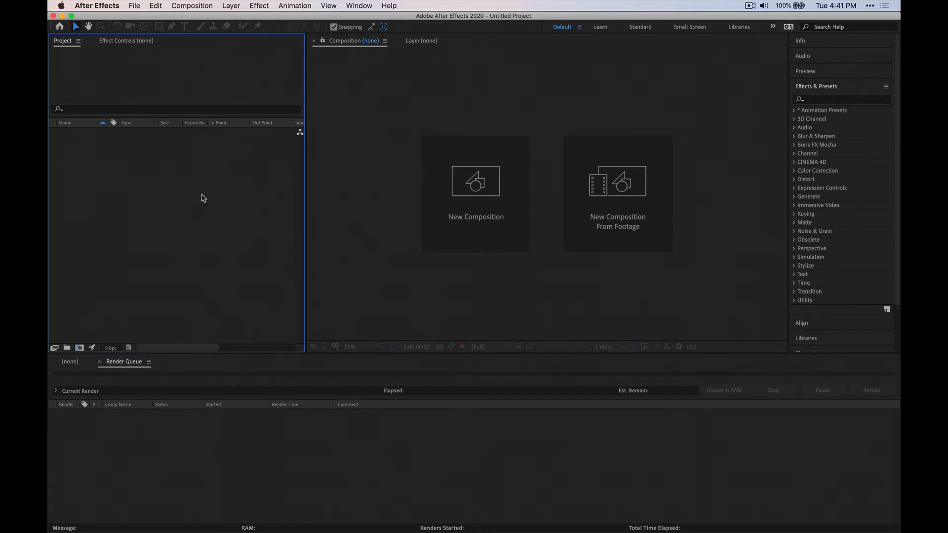
Import the renders folder from Finder into the After Effects project as a PNG sequence.
key("super")
key("super+Tab")
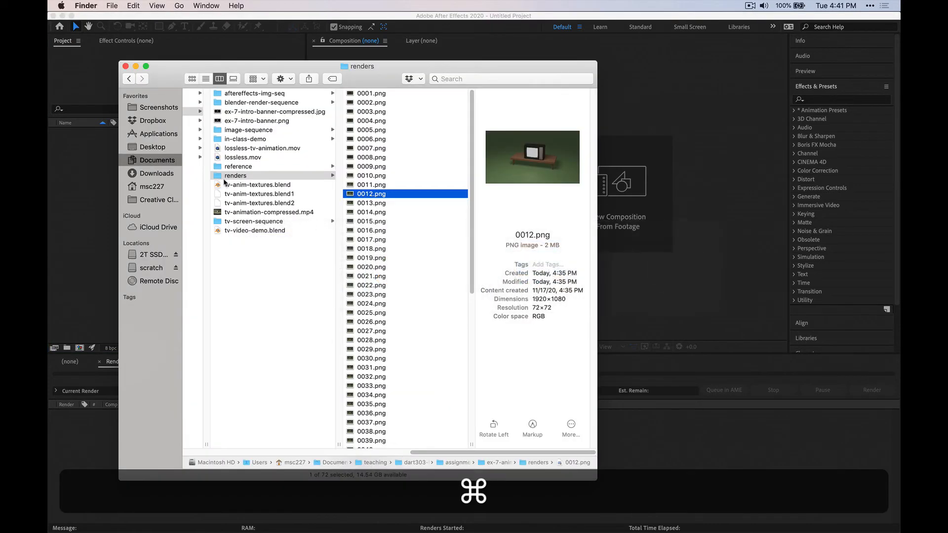
left_click_drag(249, 70, 602, 58)
left_click_drag(592, 165, 113, 153)
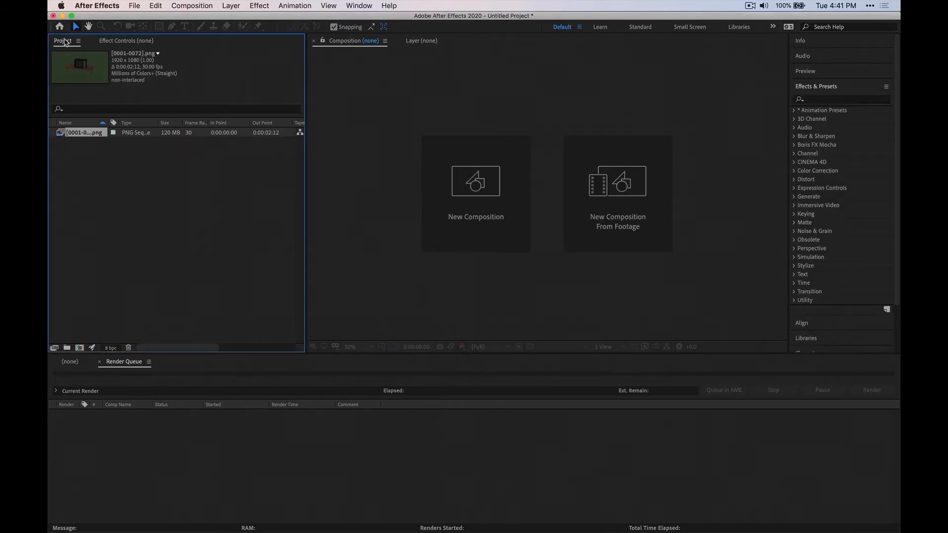
left_click(115, 42)
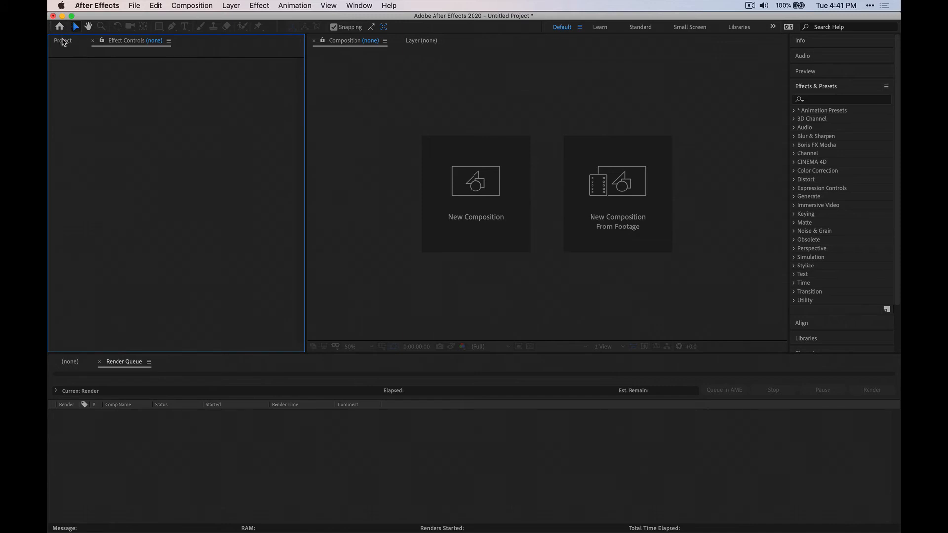
left_click(63, 41)
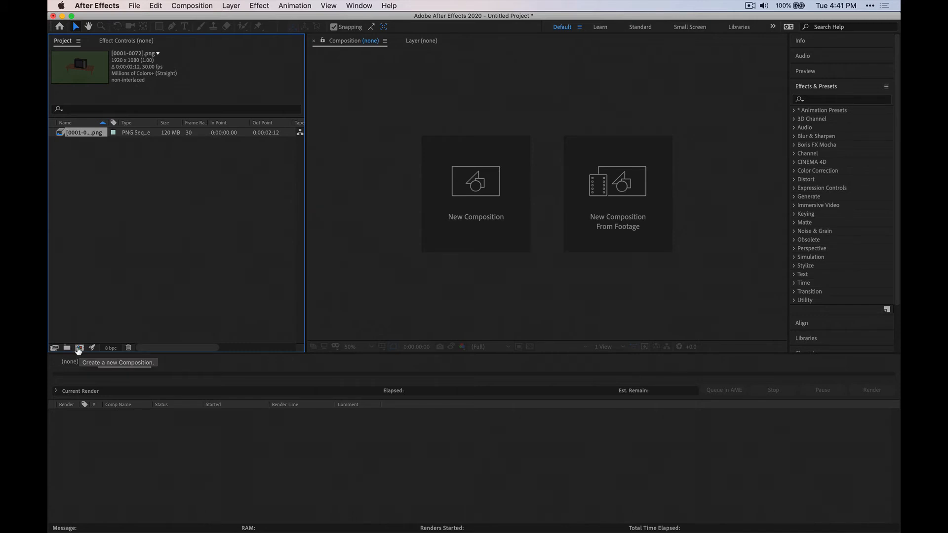
right_click(93, 224)
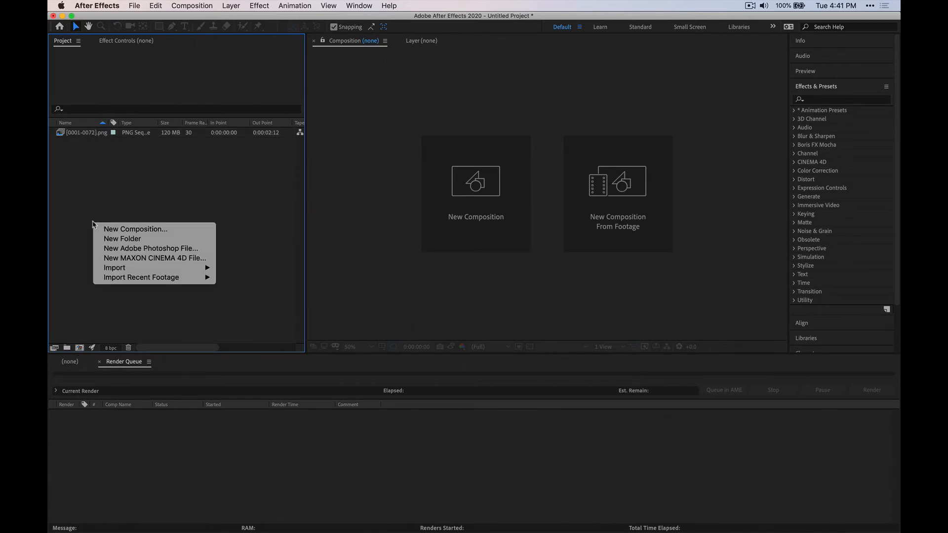
mouse_move(142, 270)
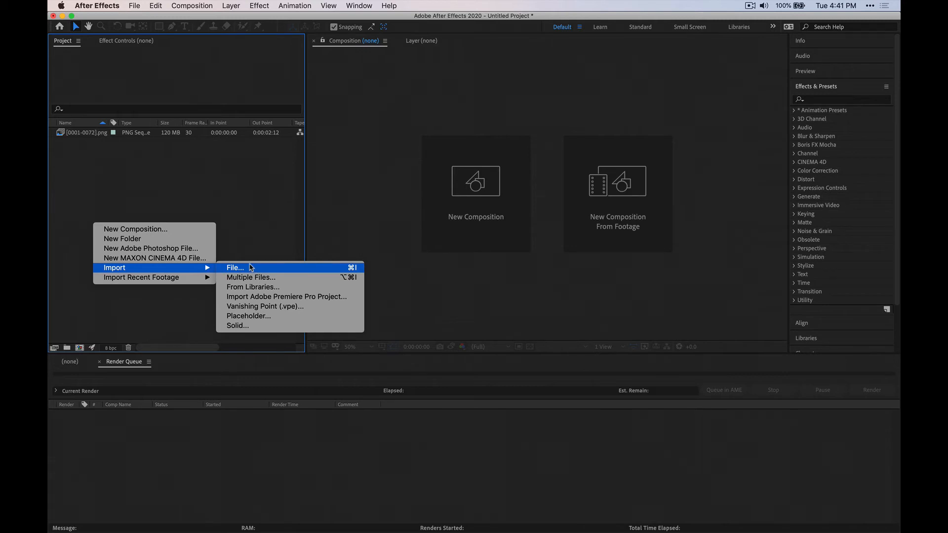
left_click(250, 267)
Interpret the [0001-0072].png footage at an assumed frame rate of 25 frames per second.
left_click(69, 133)
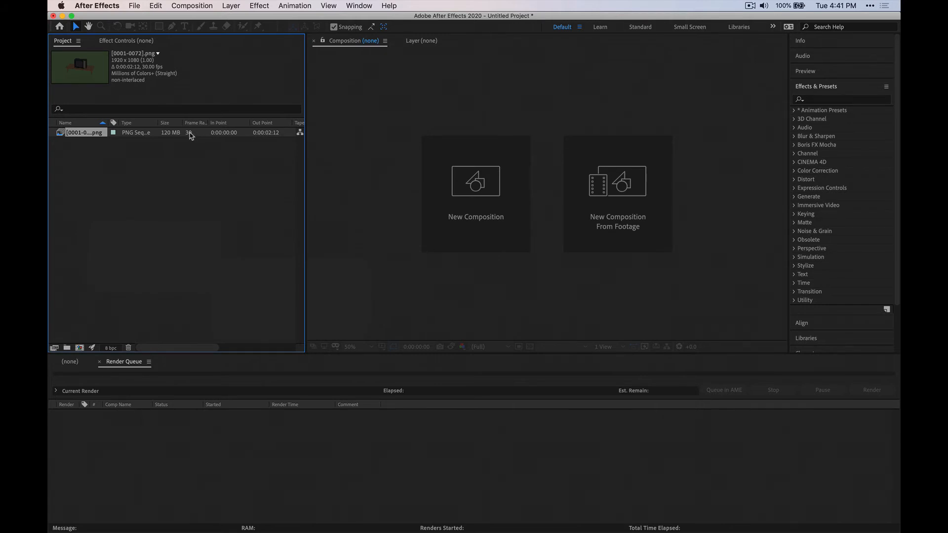
right_click(189, 133)
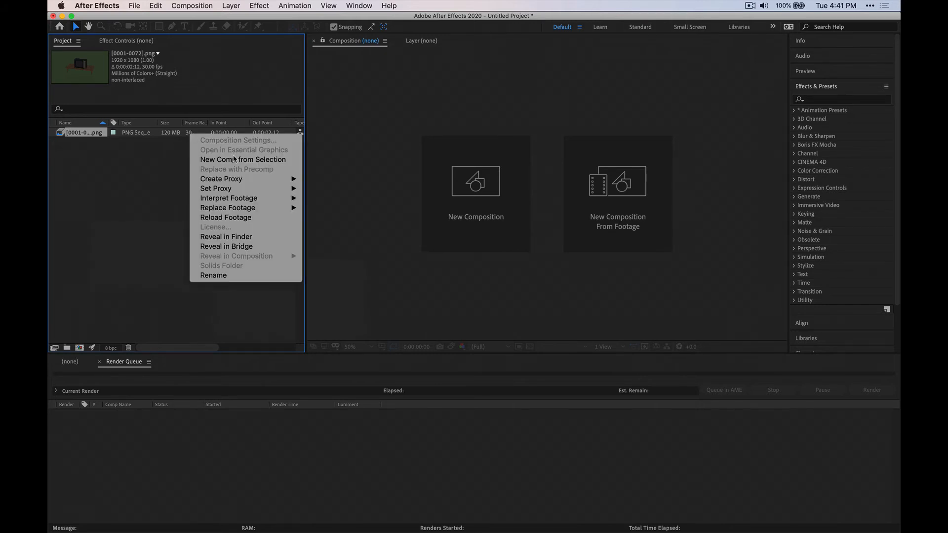
mouse_move(233, 200)
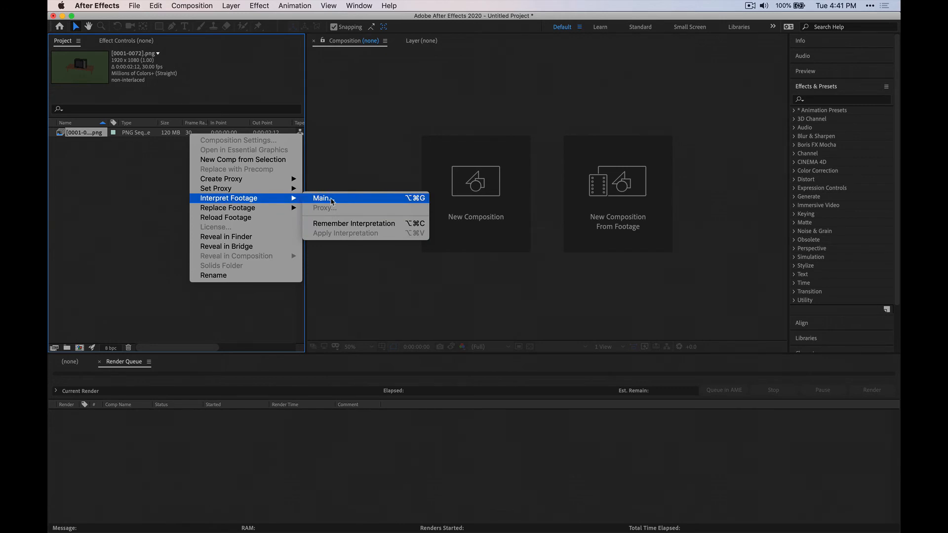
left_click(331, 199)
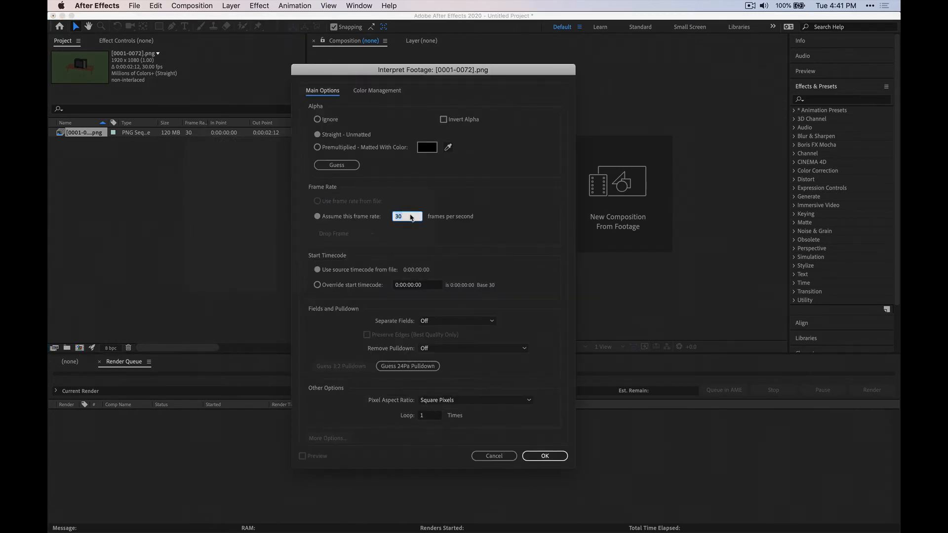
type("25")
left_click(511, 237)
left_click(544, 456)
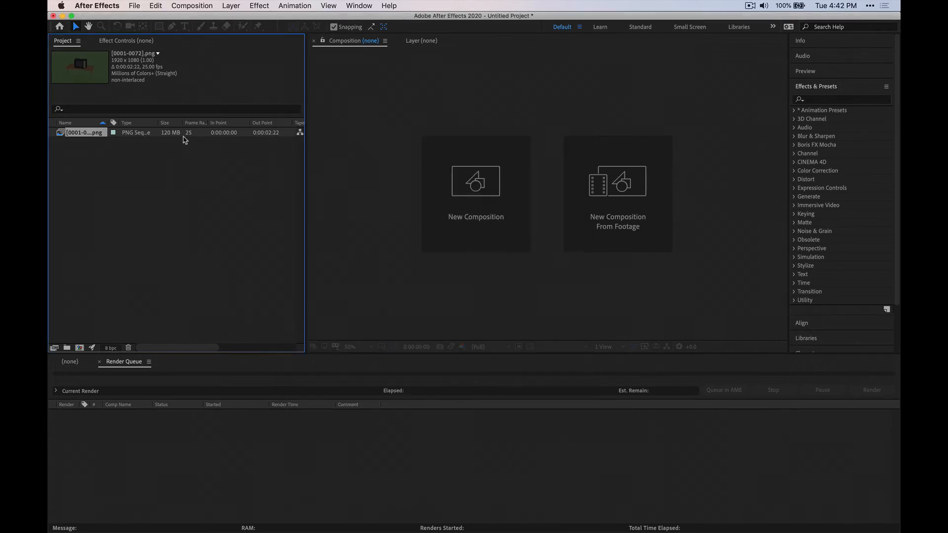
Change the assumed frame rate of the [0001-0072].png footage to 24 frames per second.
right_click(189, 136)
mouse_move(247, 203)
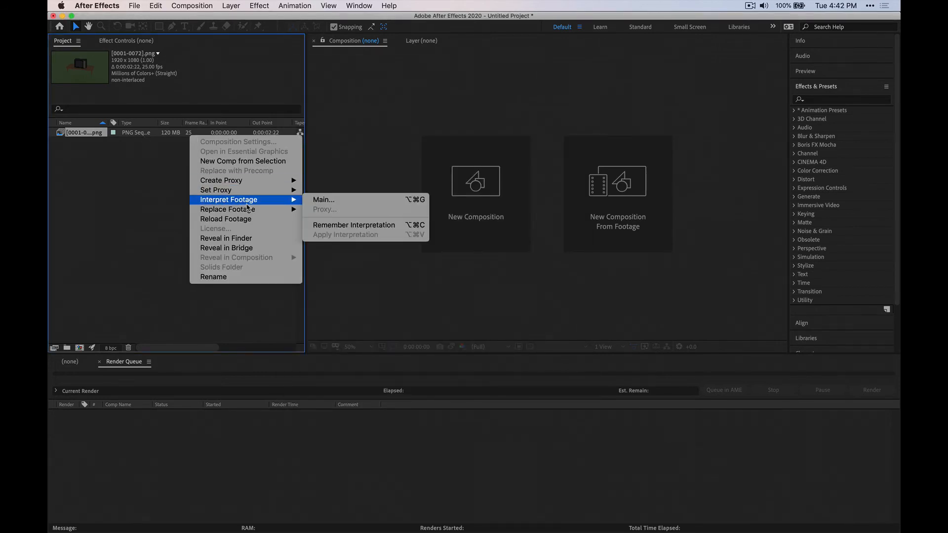
left_click(322, 199)
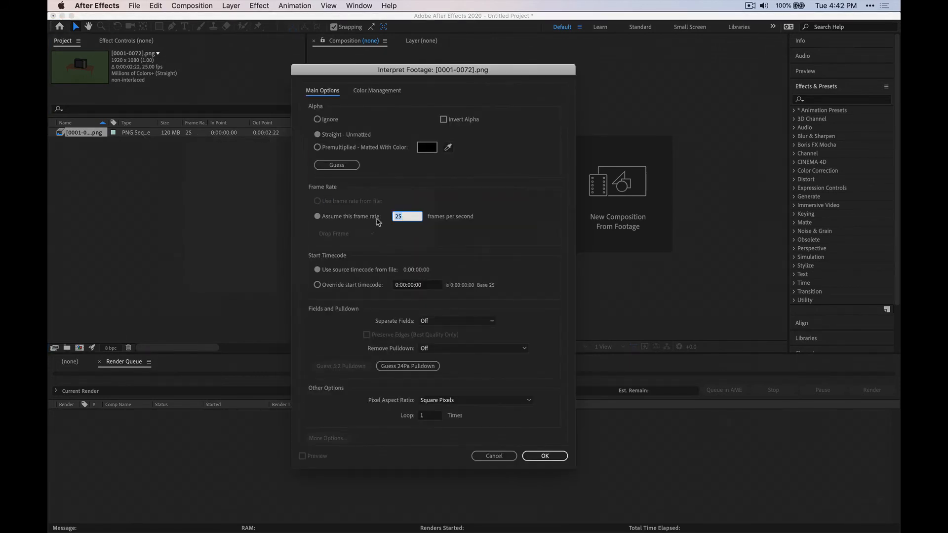
left_click(410, 215)
key("BackSpace")
type("4")
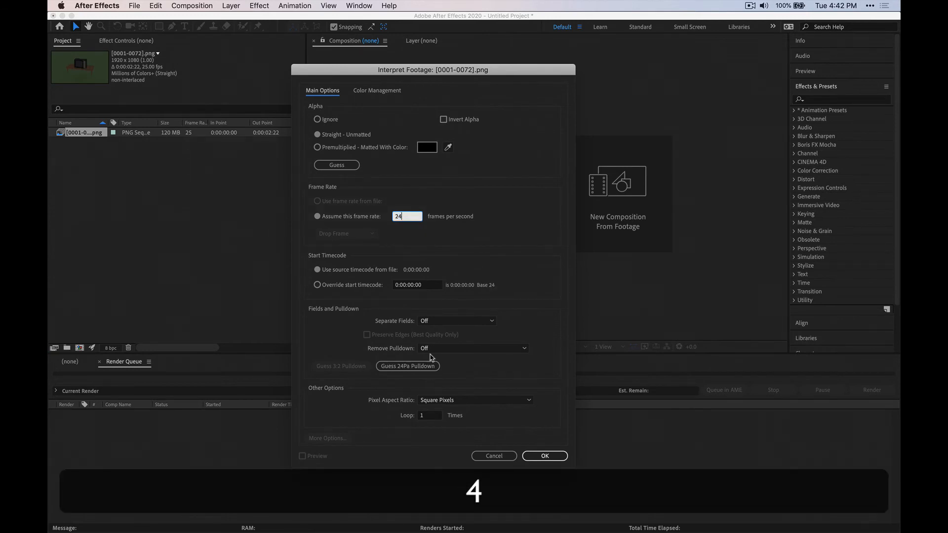
left_click(538, 455)
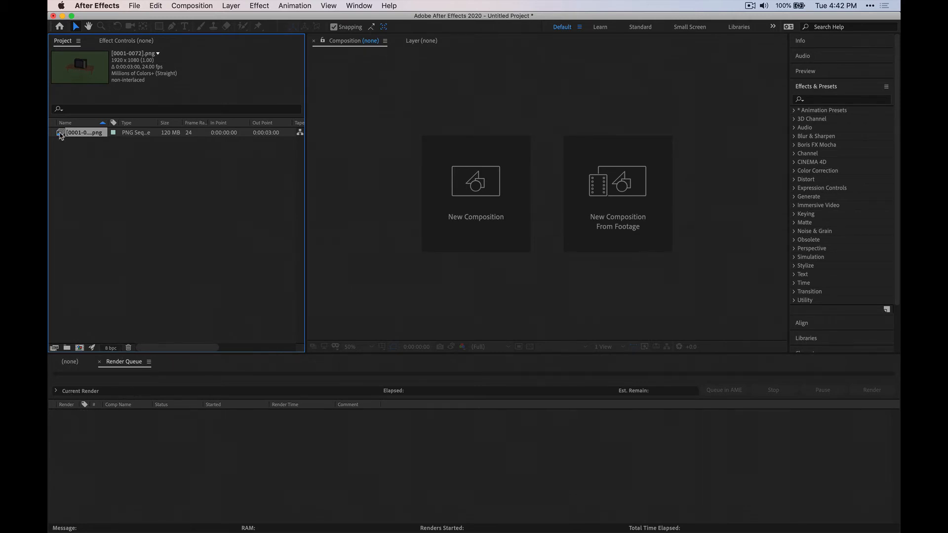
Create a composition from the [0001-0072].png sequence by placing the footage in the empty timeline.
left_click_drag(61, 134, 138, 381)
left_click_drag(52, 358, 134, 438)
left_click_drag(133, 364, 110, 112)
left_click_drag(59, 136, 205, 494)
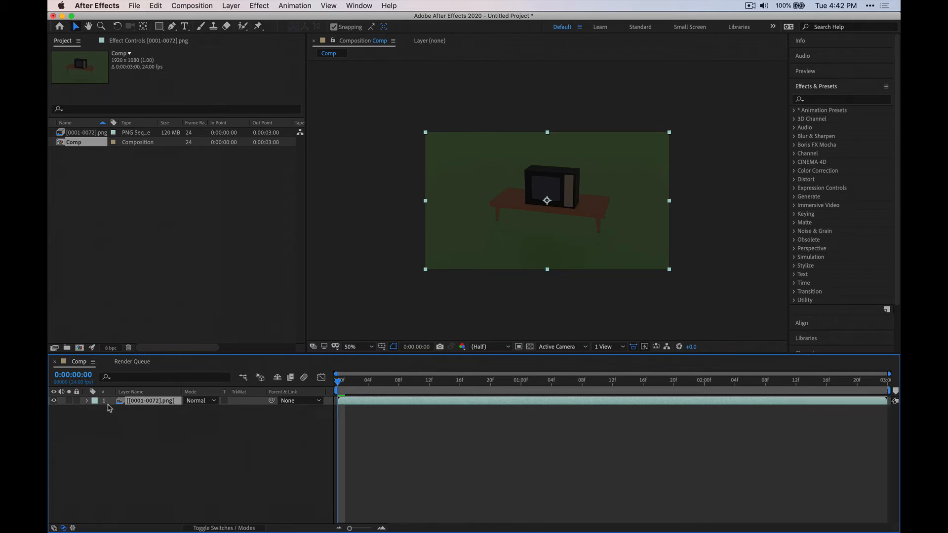
Play the composition to examine the TV animation, enlarge the preview to 100% and return to the first frame.
mouse_move(342, 383)
left_mouse_down()
mouse_move(885, 381)
mouse_move(508, 413)
mouse_move(475, 382)
mouse_move(339, 381)
left_mouse_up()
key("space")
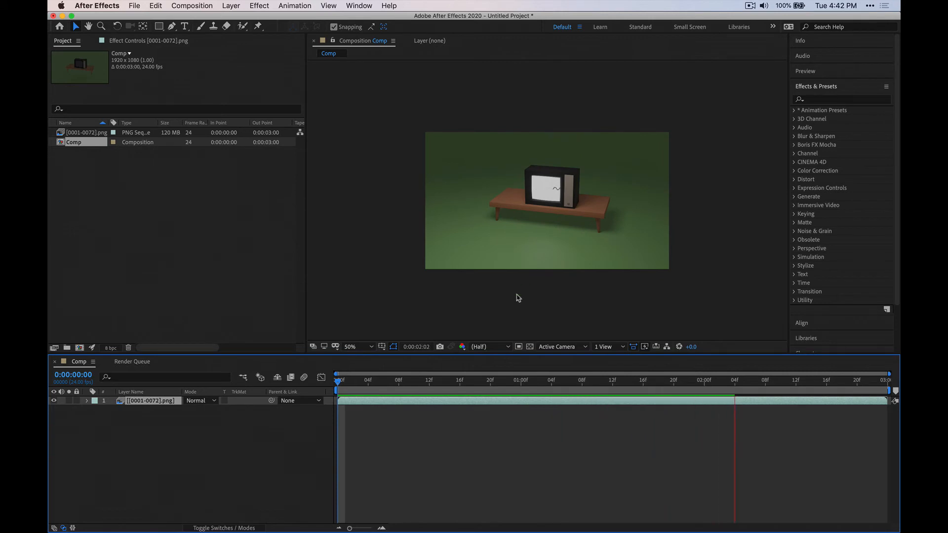
key("space")
scroll(544, 210, "up", 2)
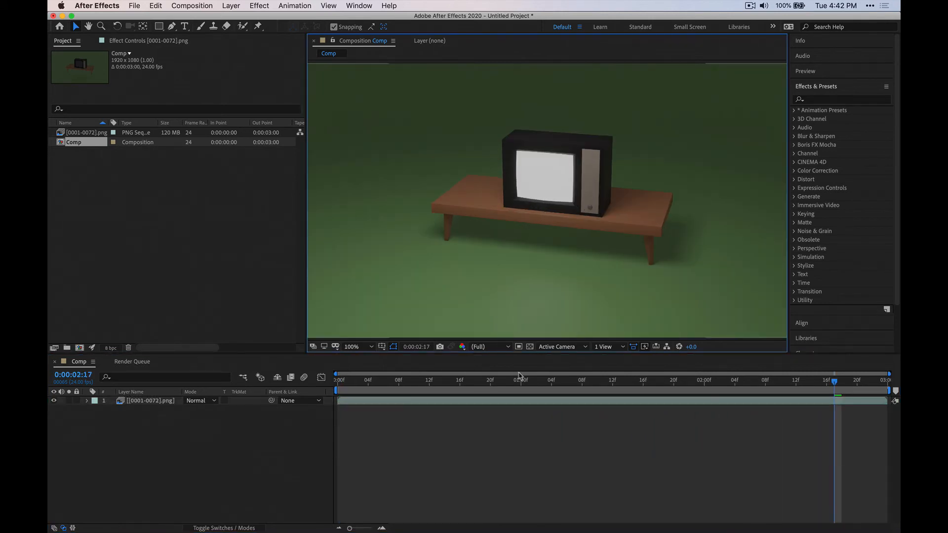
key("space")
left_click_drag(354, 382, 322, 384)
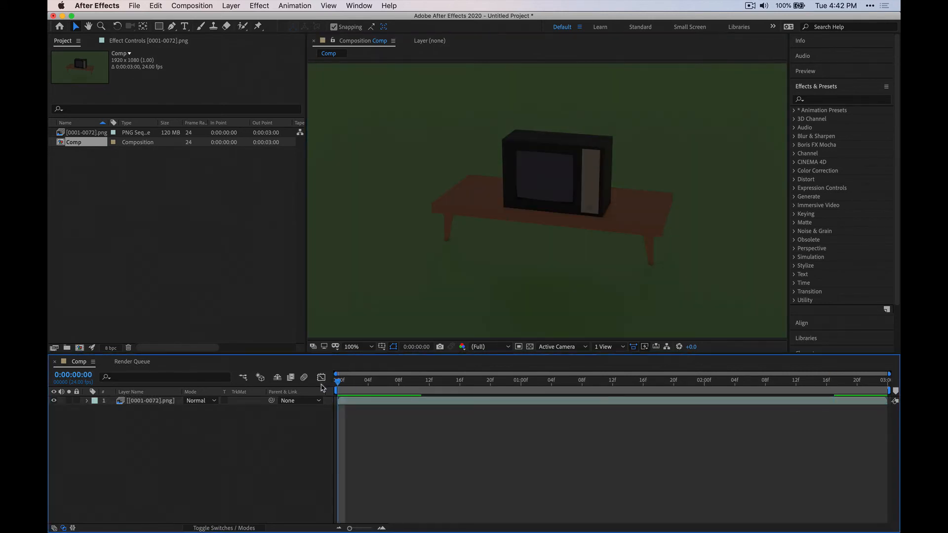
Play through the composition, stop the preview, and apply the CC Vignette effect to the [0001-0072].png layer.
key("space")
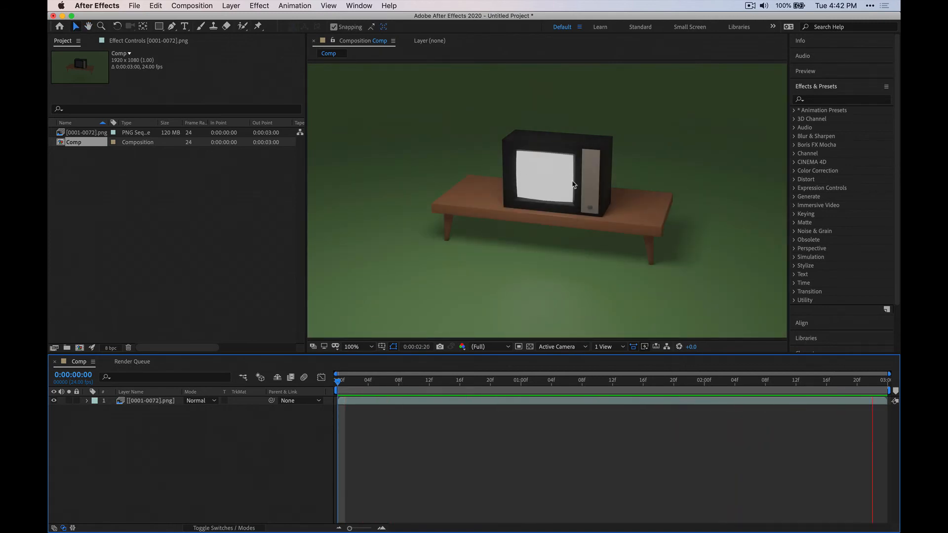
key("space")
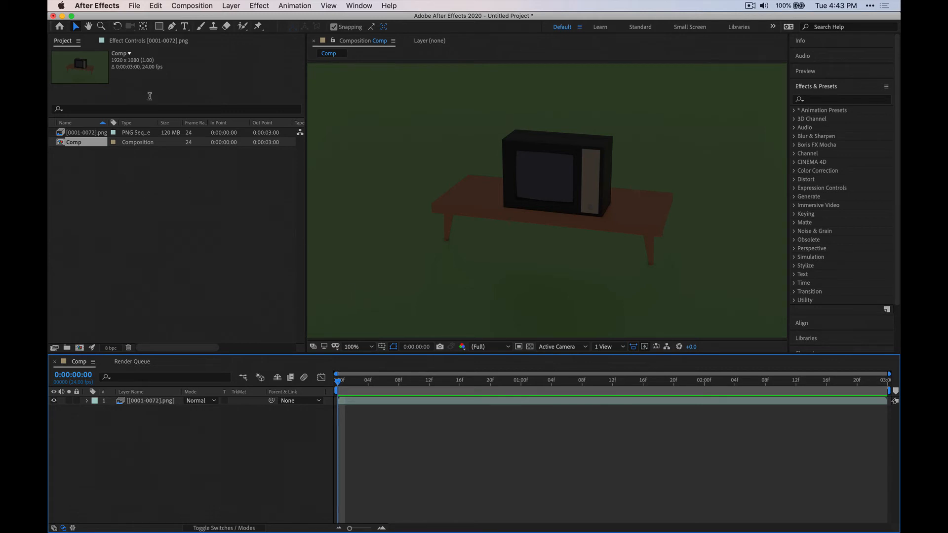
left_click(125, 43)
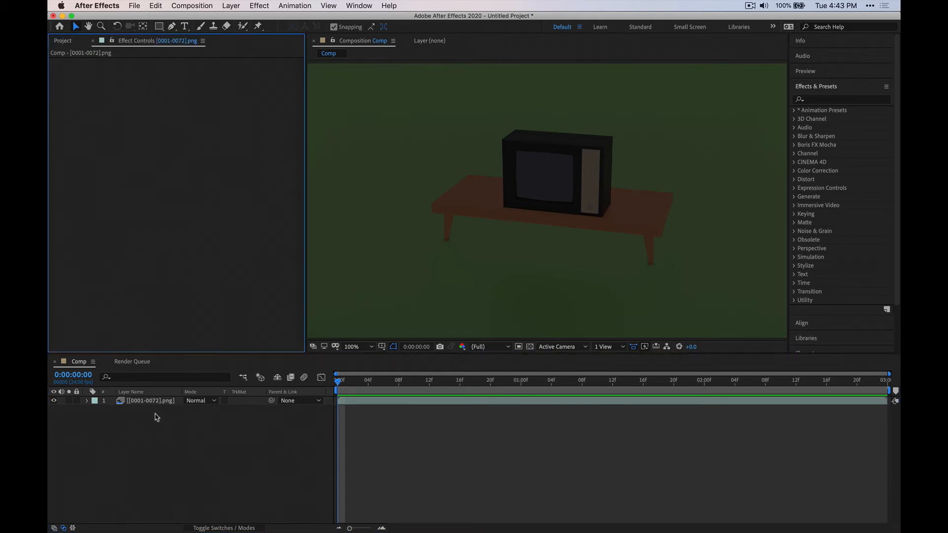
left_click(144, 402)
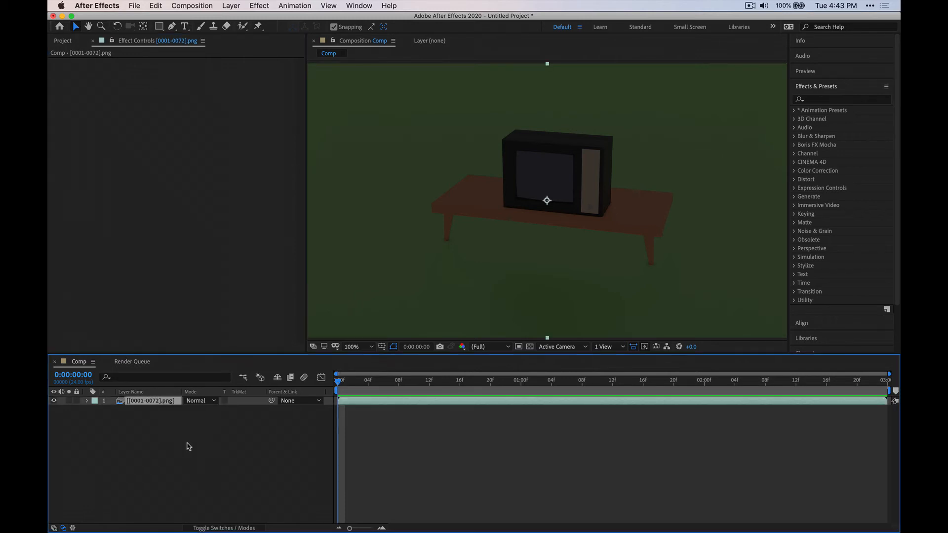
left_click(806, 91)
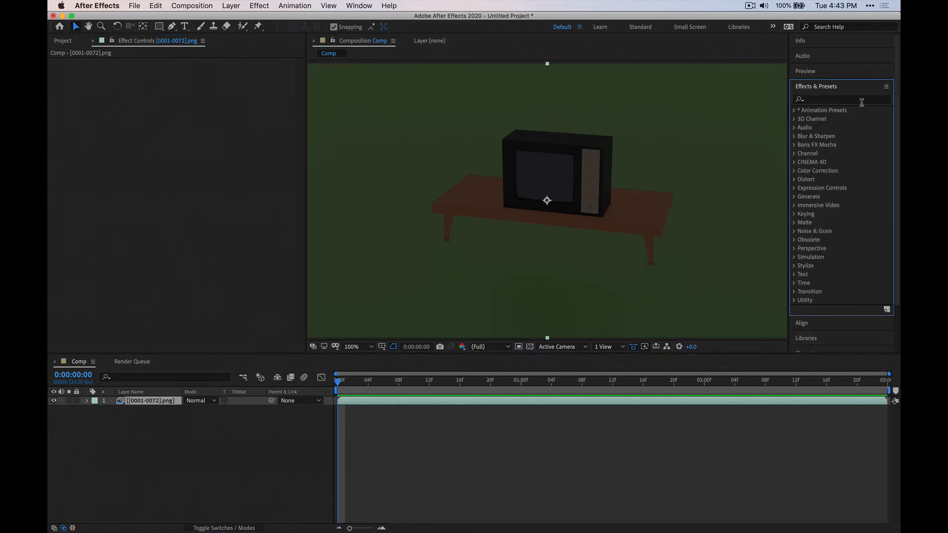
left_click(867, 99)
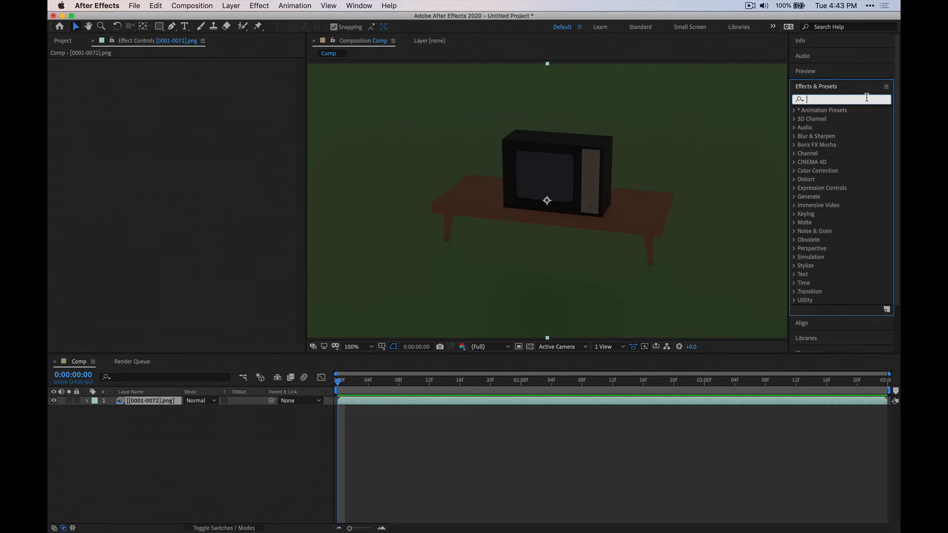
type("vign")
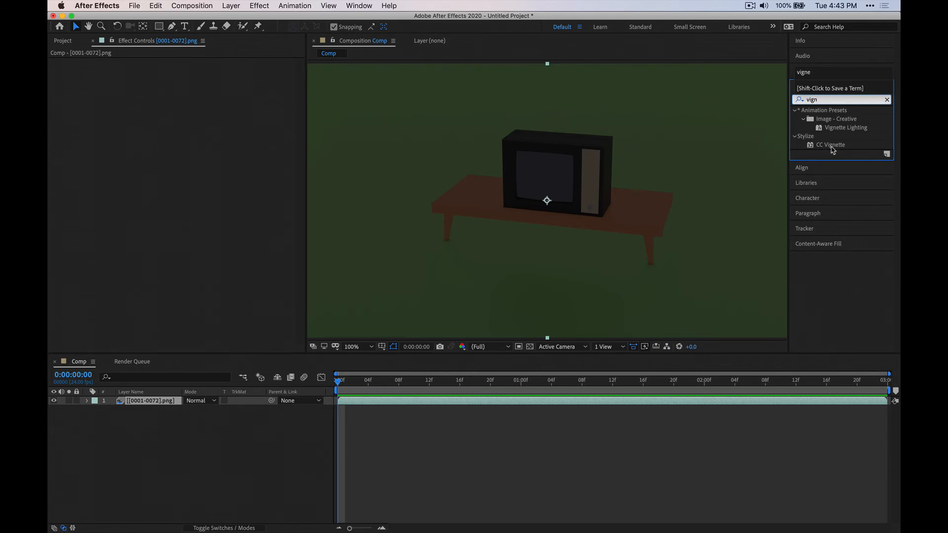
left_click_drag(838, 146, 390, 264)
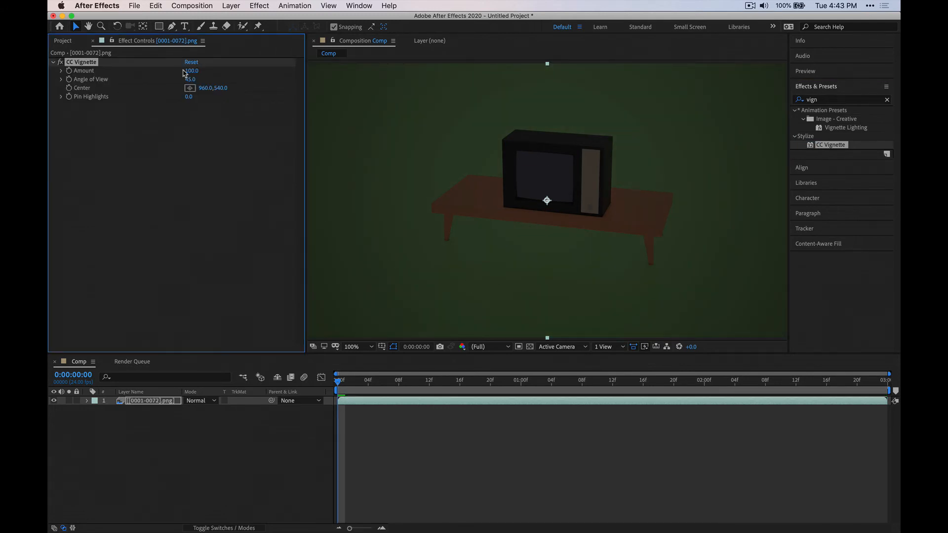
Reduce the CC Vignette amount to 18 and check the whole frame at 50% magnification.
left_click_drag(183, 73, 155, 76)
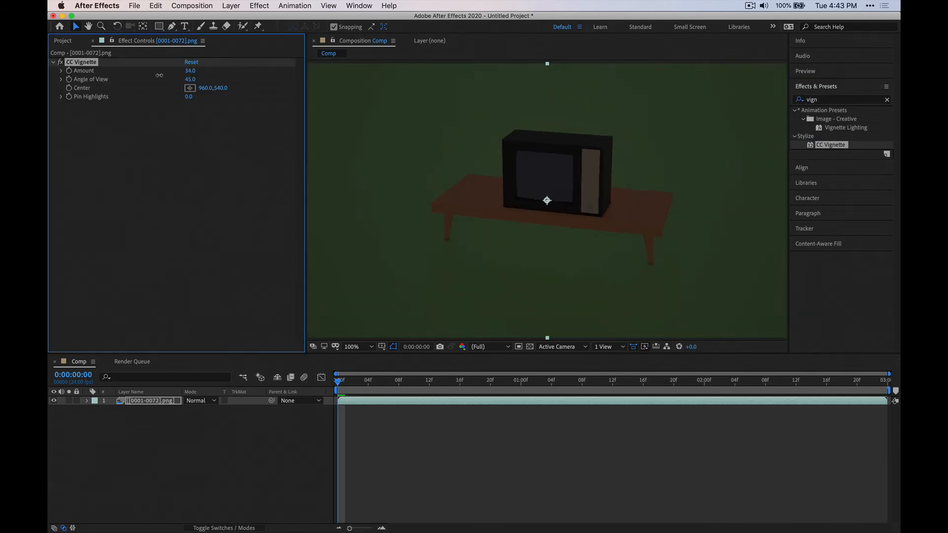
left_click(190, 71)
type("18")
key("Return")
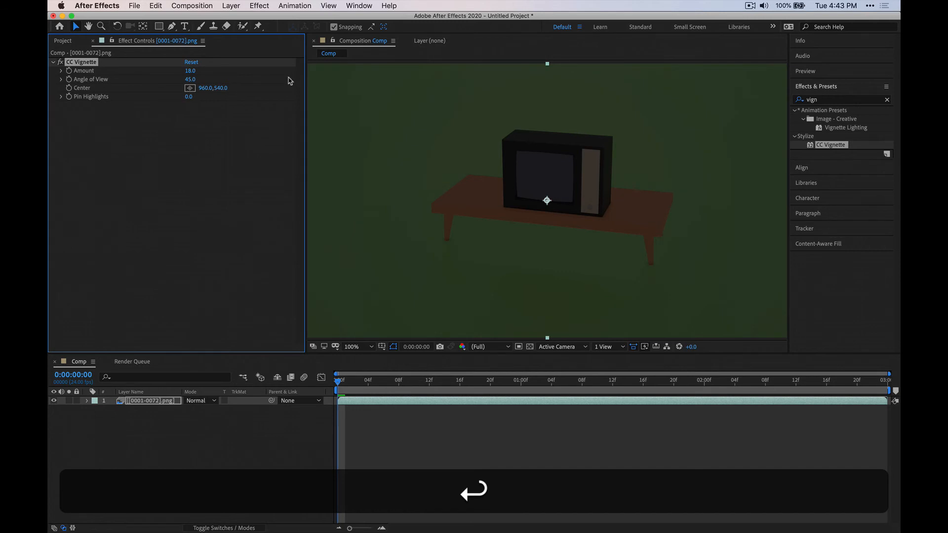
scroll(436, 164, "down", 1)
left_click(411, 173)
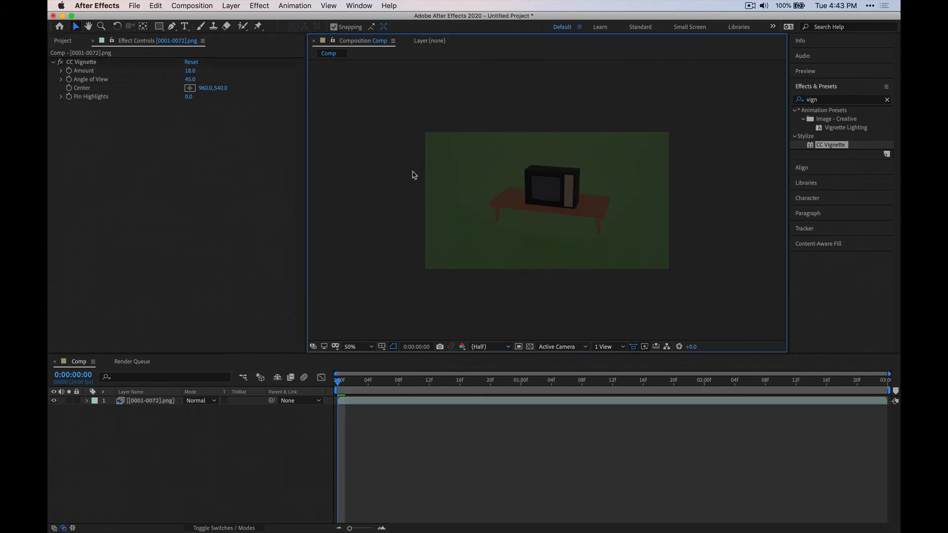
Set the CC Vignette amount to 70 and check the darkened edges with the layer deselected.
left_click(195, 72)
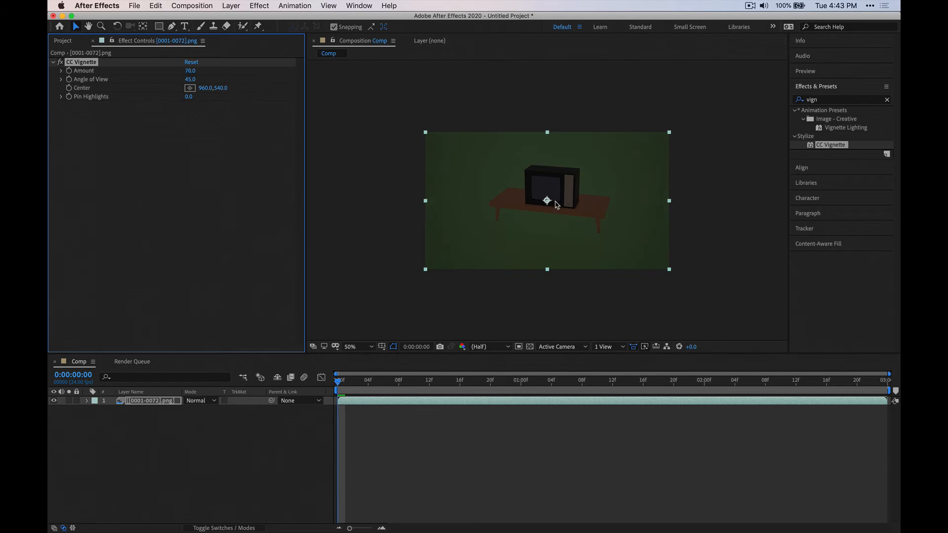
scroll(545, 200, "up", 1)
scroll(546, 201, "down", 1)
left_click(412, 133)
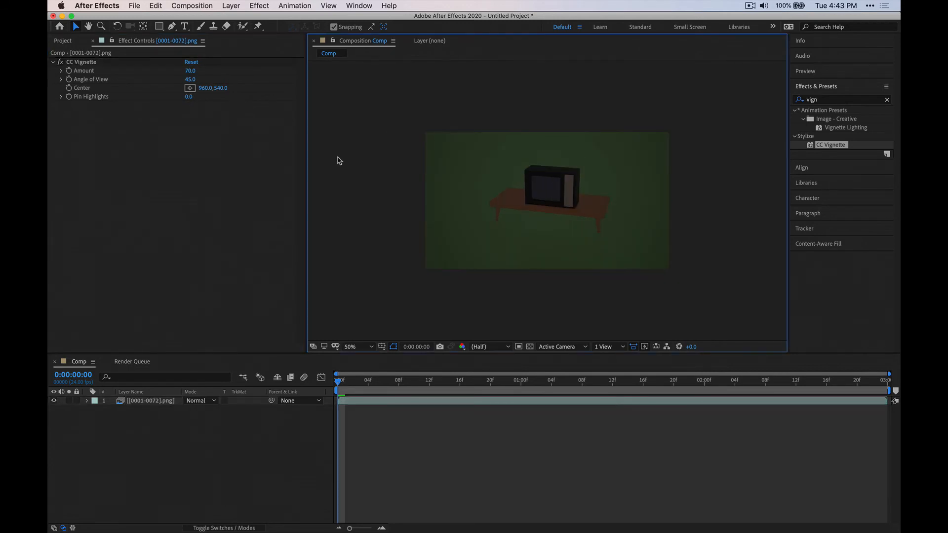
scroll(429, 178, "up", 1)
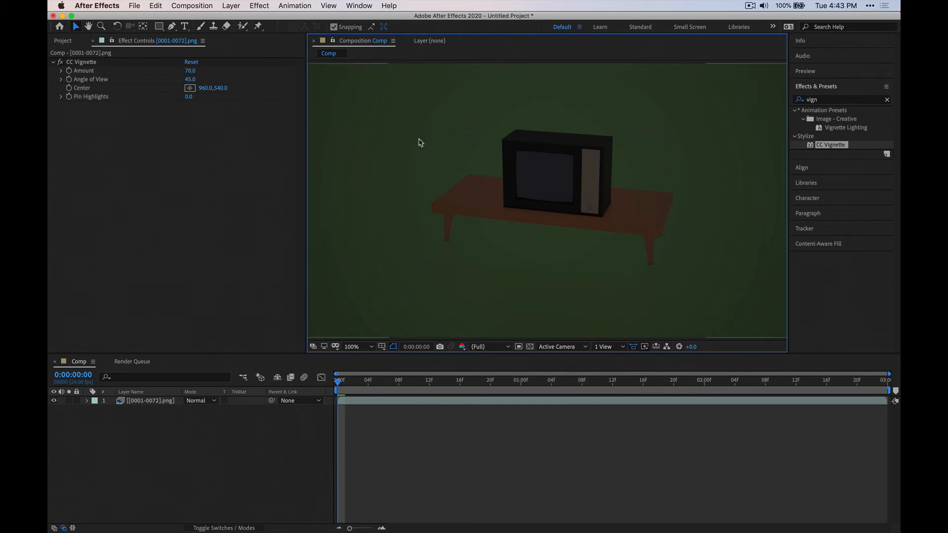
Apply the Noise effect after CC Vignette on the [0001-0072].png layer and set the amount of noise to 7%.
left_click(825, 100)
type("noise")
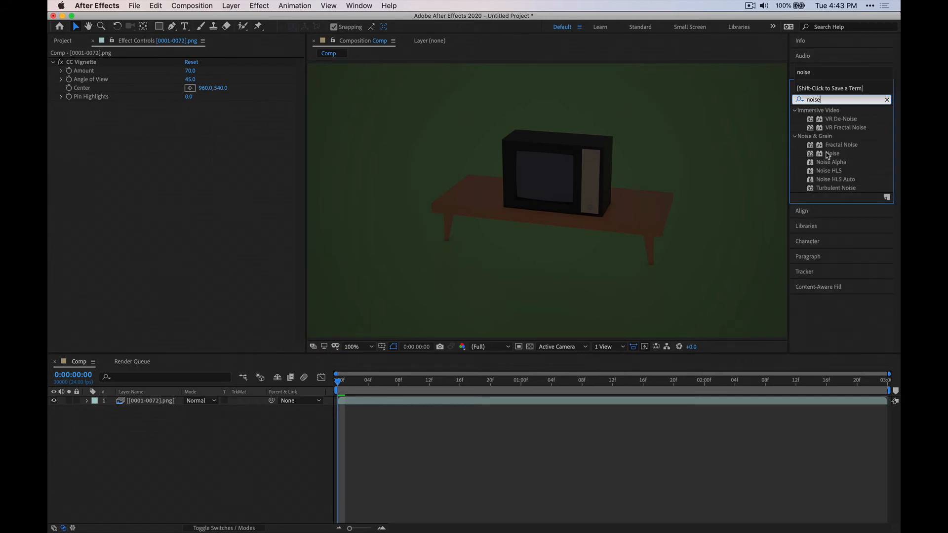
left_click_drag(824, 155, 215, 102)
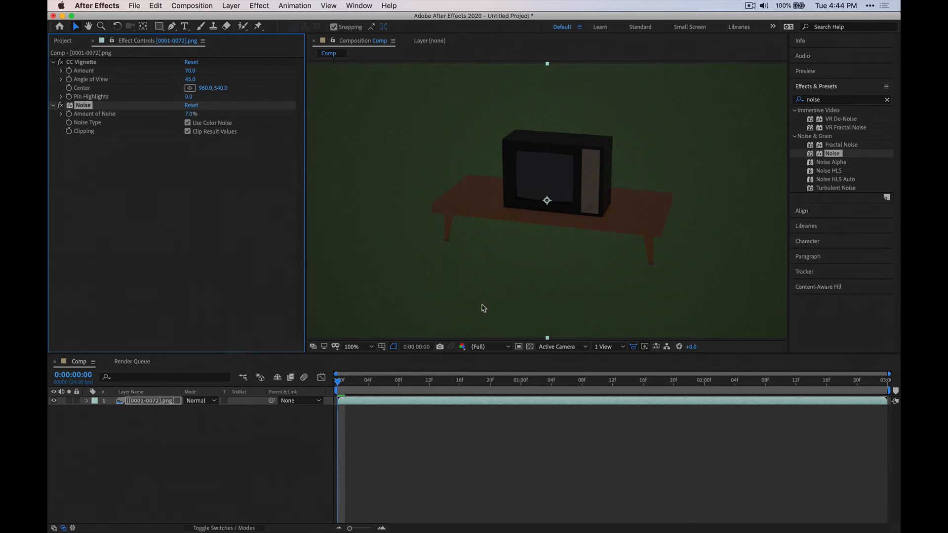
Examine the noise and vignette at 50%, 100% and 200% magnification and play the composition to check them in motion.
key("comma")
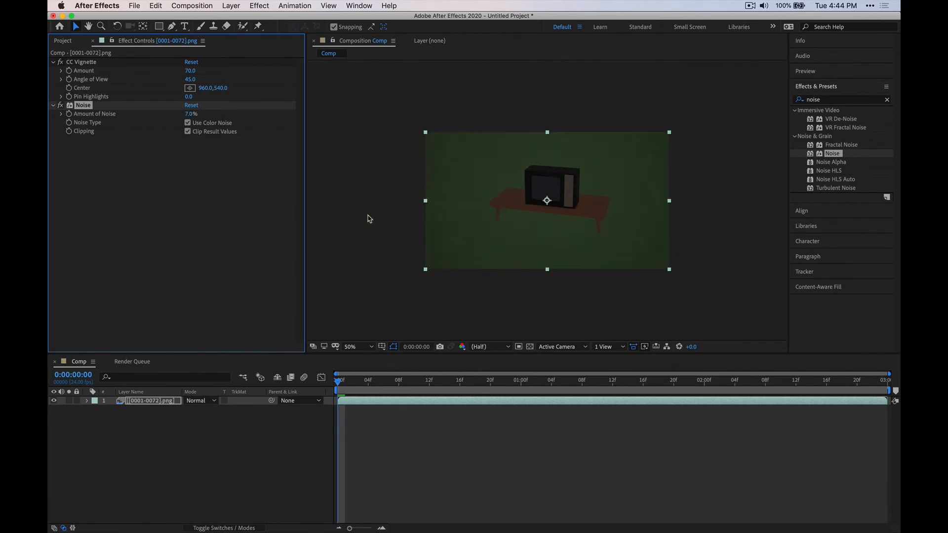
key("period")
key("period")
key("comma")
key("period")
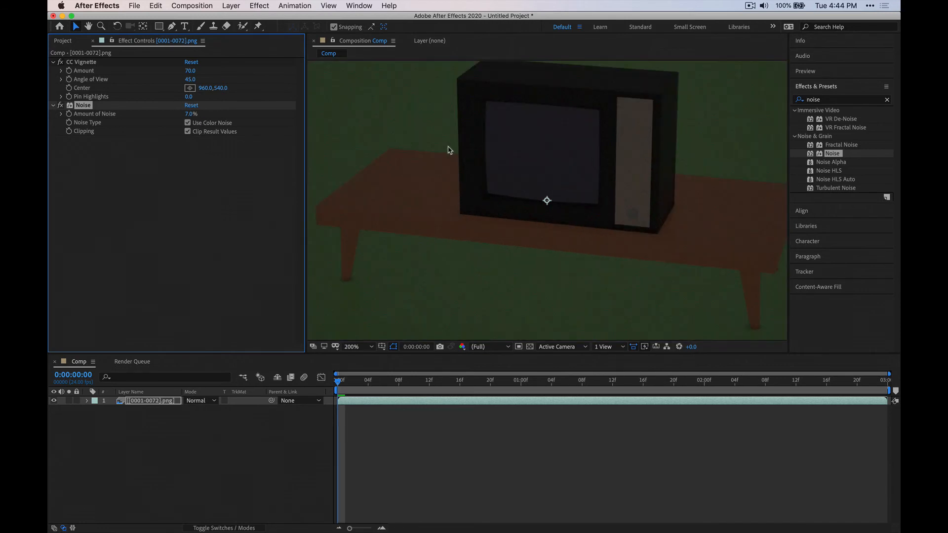
key("comma")
key("comma")
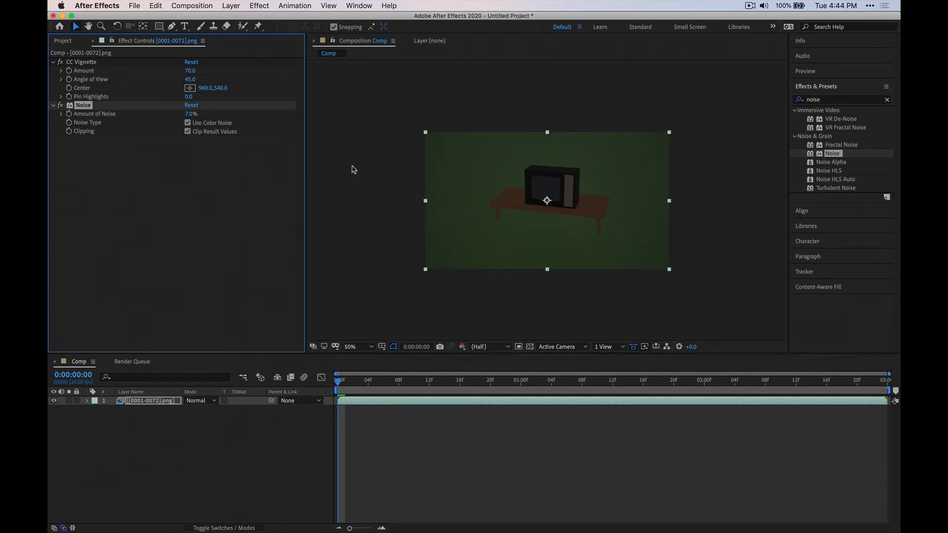
left_click(392, 284)
key("period")
key("space")
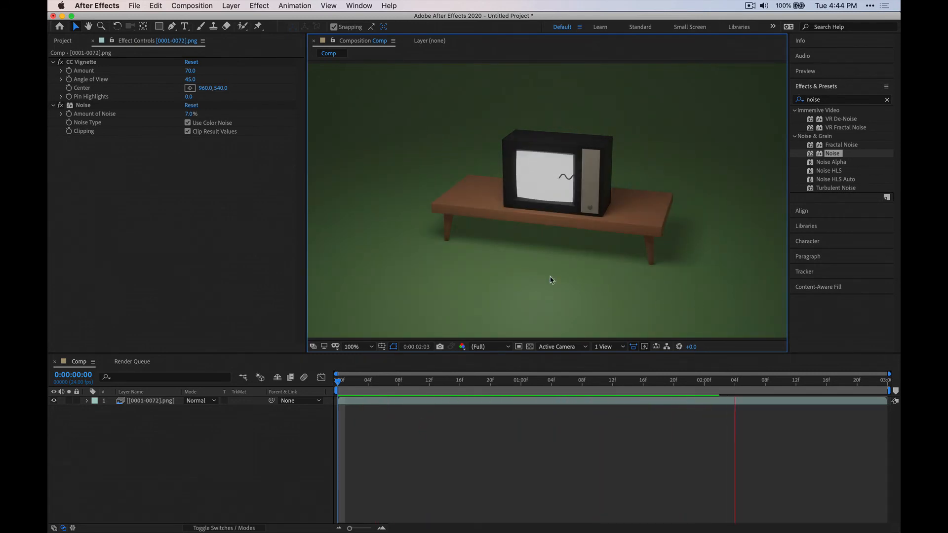
key("space")
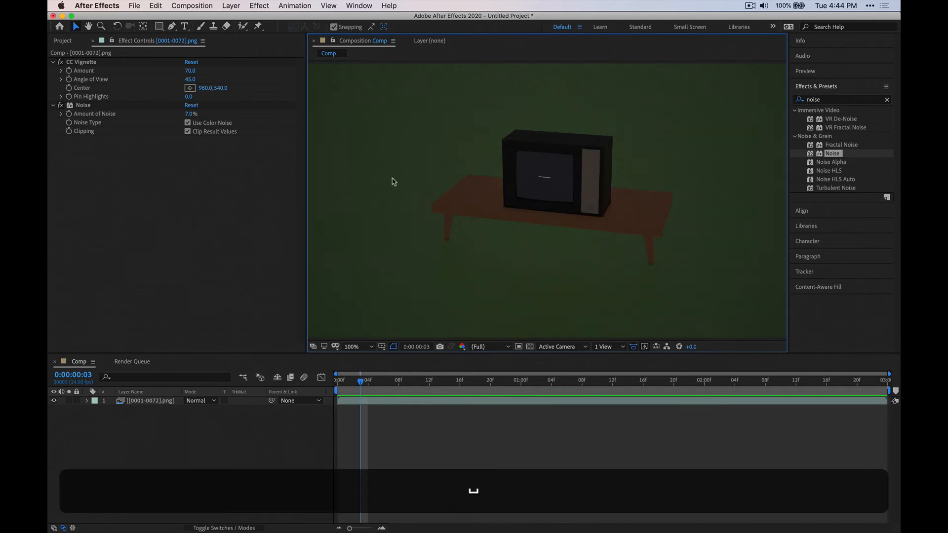
key("space")
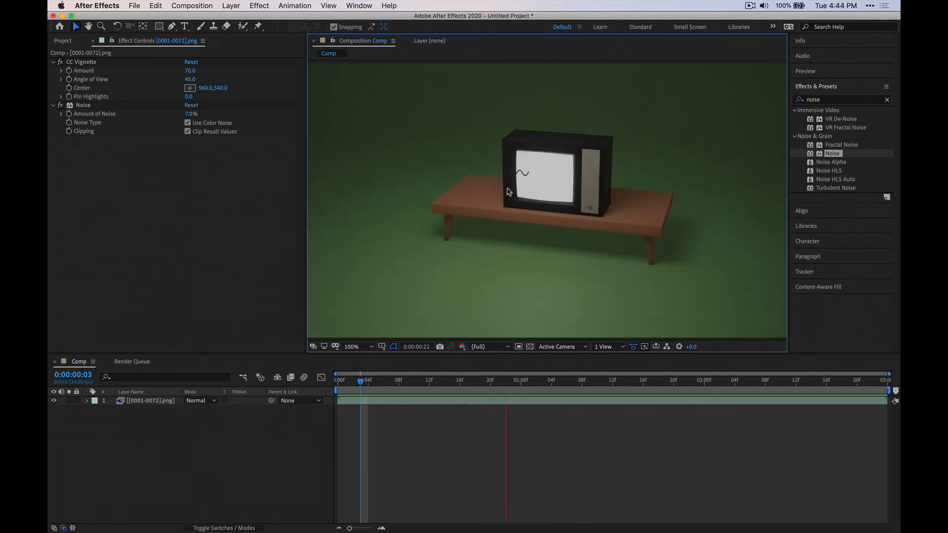
key("space")
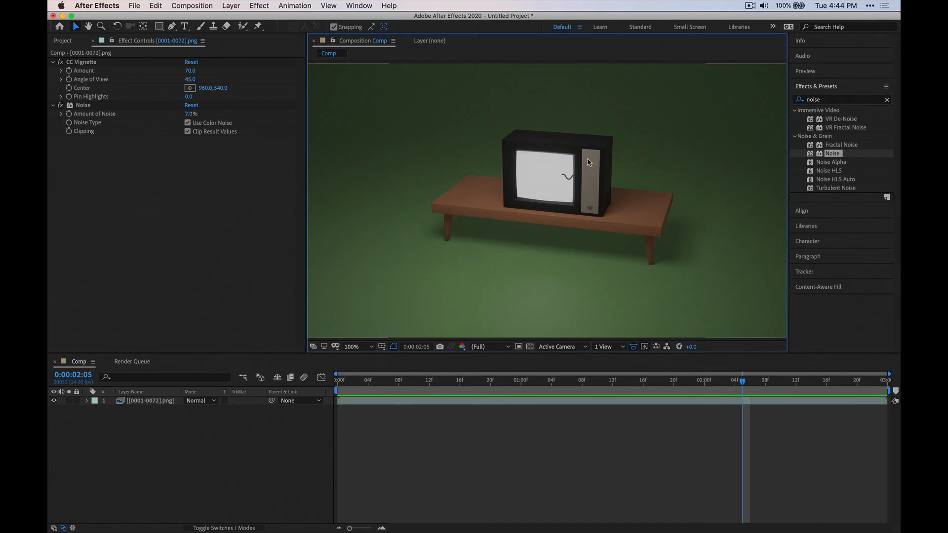
key("space")
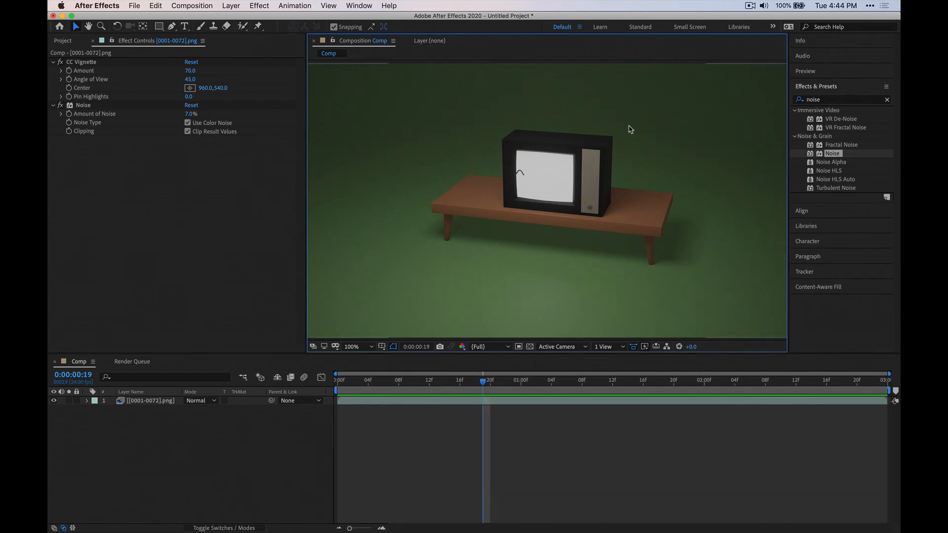
Apply the Lens Flare effect to the layer and place the flare center on the TV screen at about 976, 448.
left_click(841, 102)
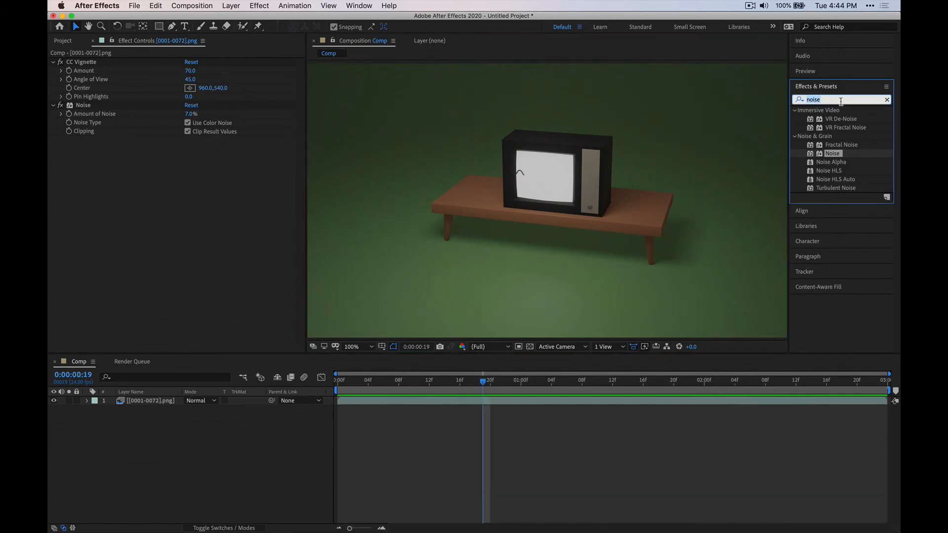
type("len")
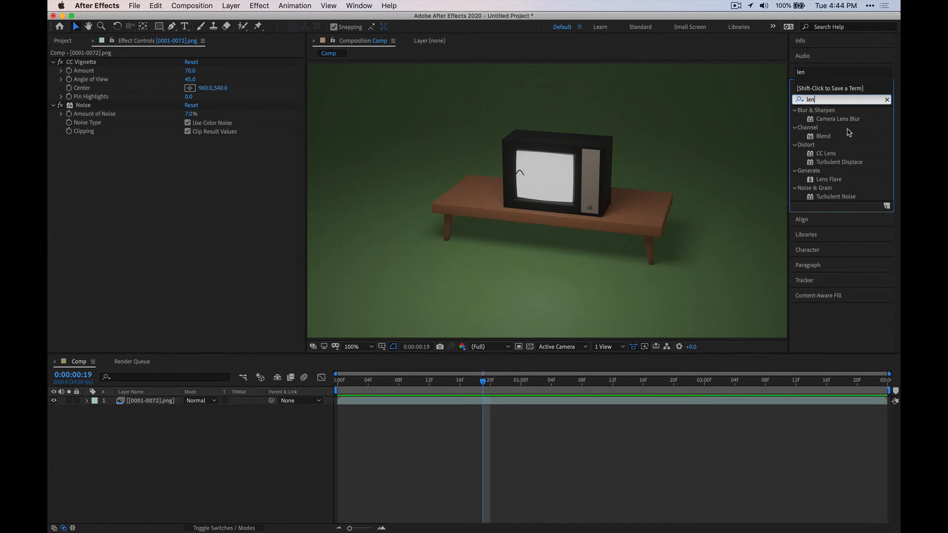
left_click_drag(829, 179, 552, 180)
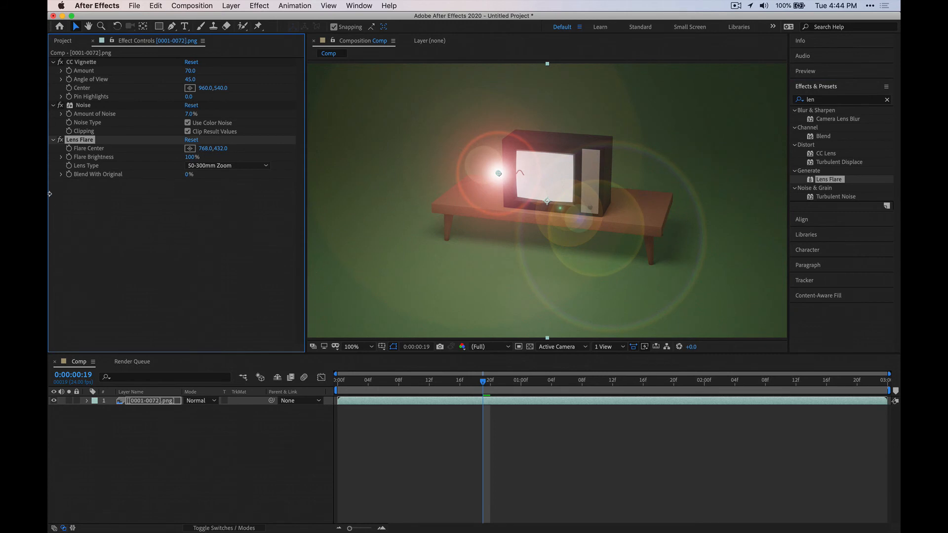
left_click(190, 148)
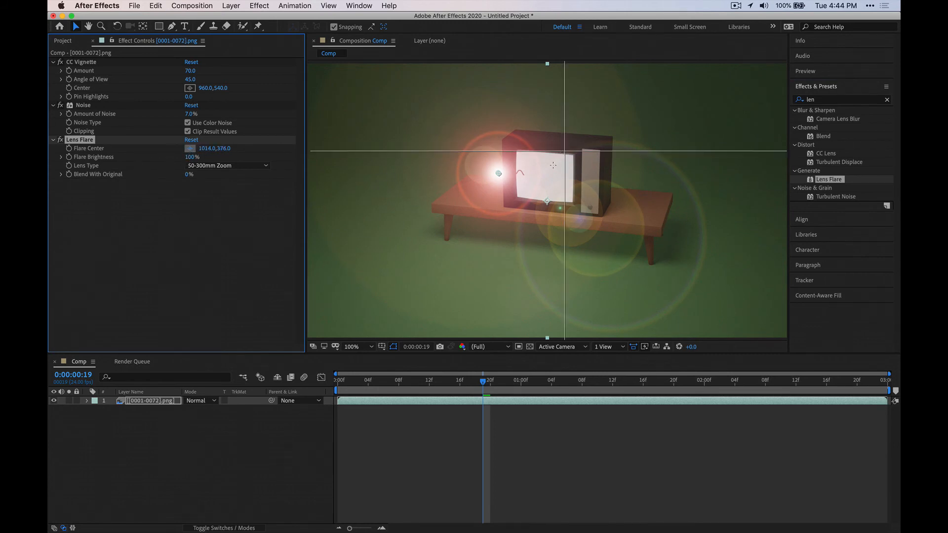
left_click(551, 177)
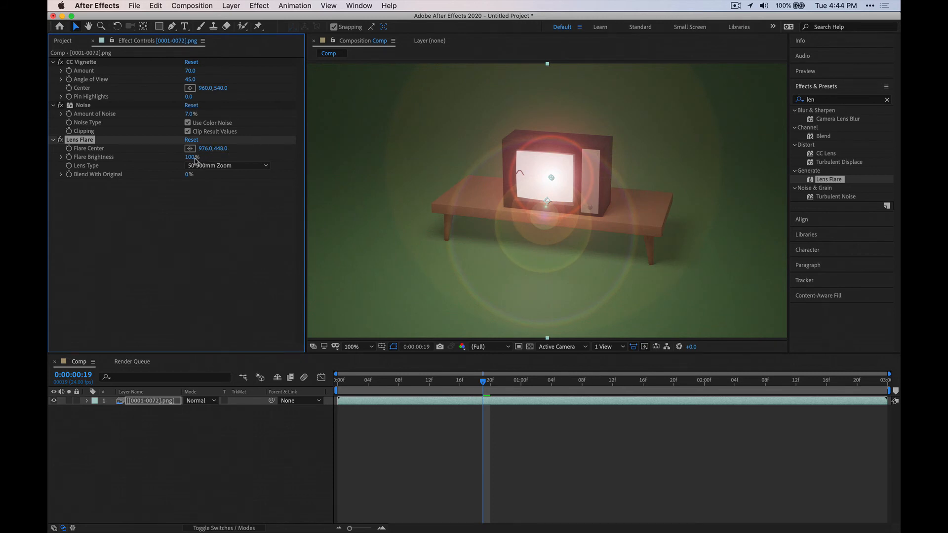
Set the flare brightness to 54% and move the Lens Flare effect above CC Vignette in the effect order.
left_click_drag(193, 157, 168, 160)
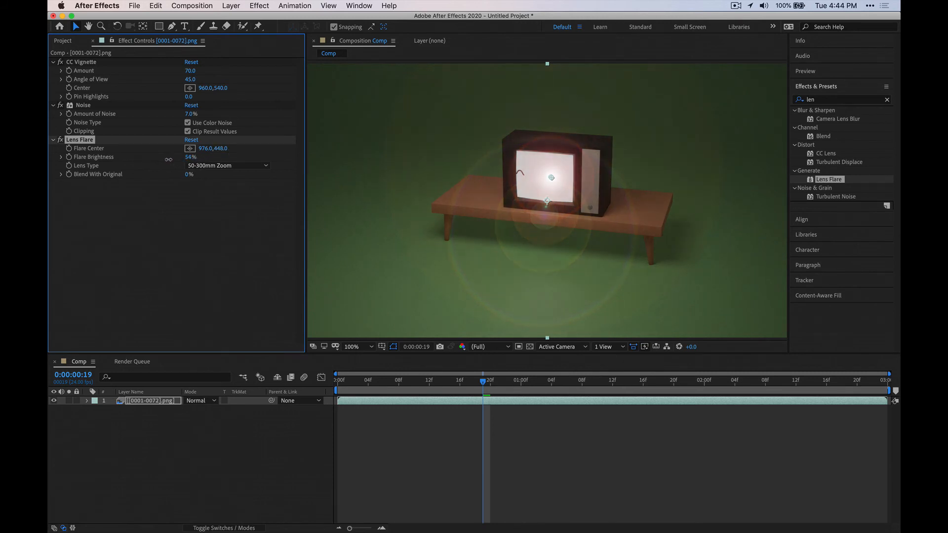
left_click_drag(84, 142, 89, 61)
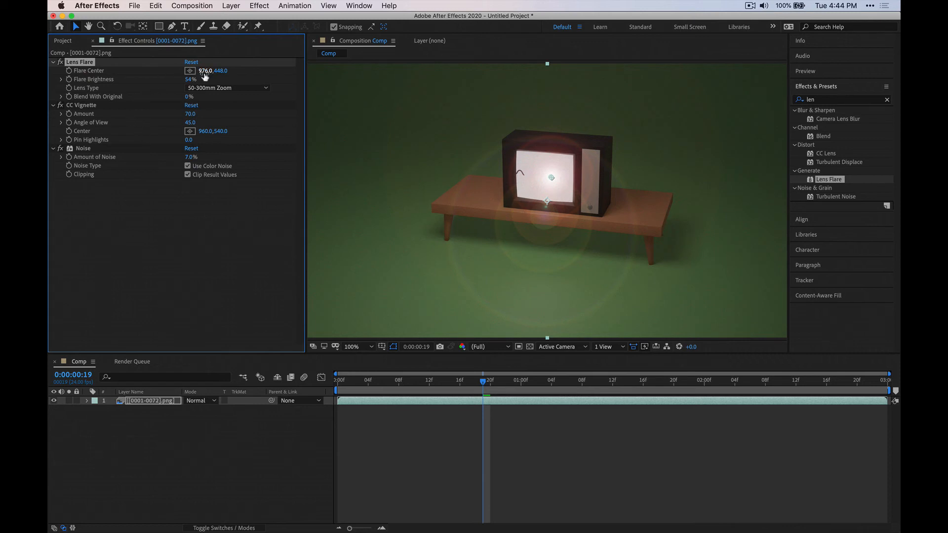
Try the 35mm Prime lens type, settle on 105mm Prime, and set Blend With Original to 42% and flare brightness to 88%.
left_click(255, 88)
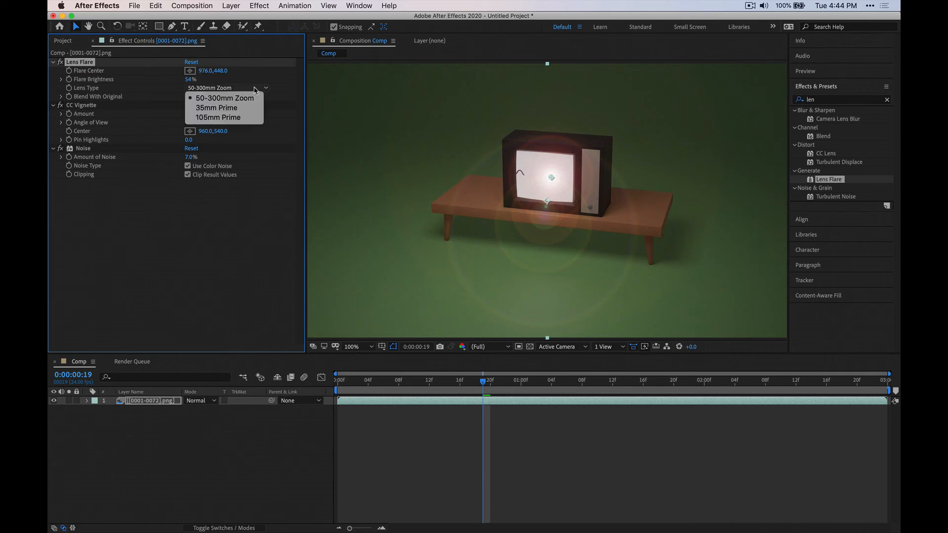
left_click(237, 108)
left_click(239, 89)
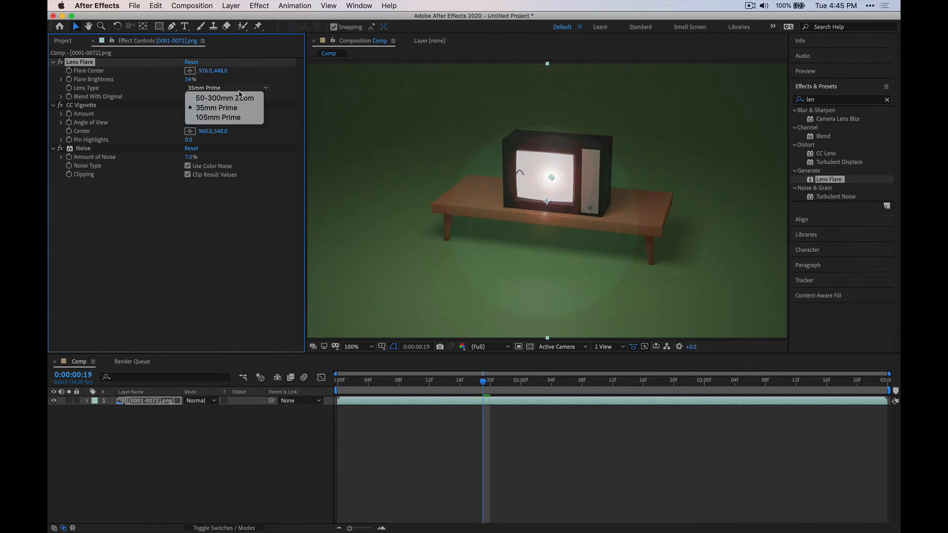
left_click(232, 117)
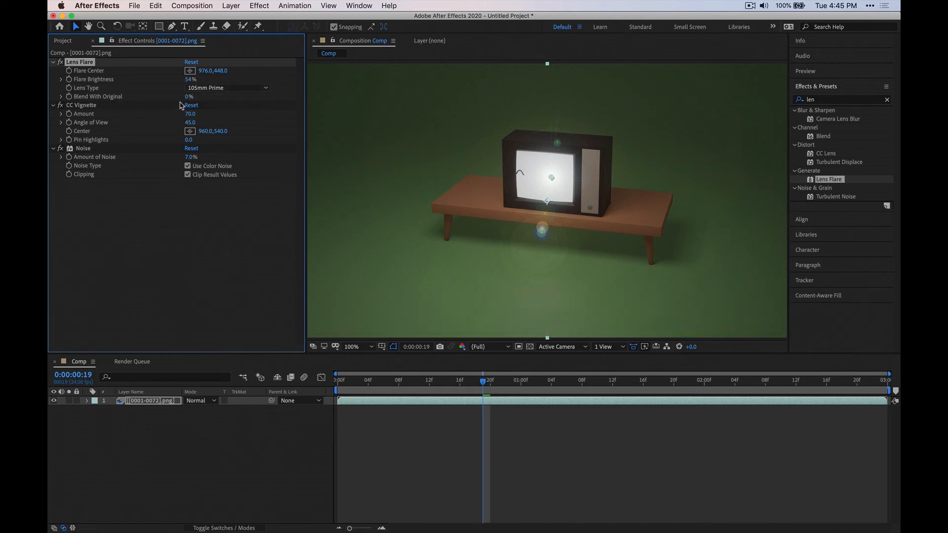
left_click_drag(188, 96, 207, 80)
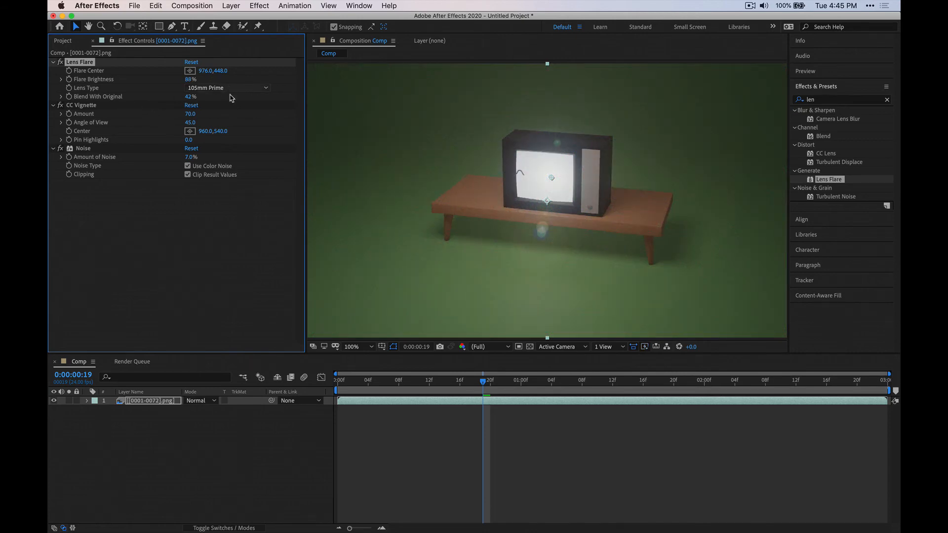
Start animating the Lens Flare's Flare Brightness with a keyframe at 0:00:00:10, where the TV screen is fully lit.
key("comma")
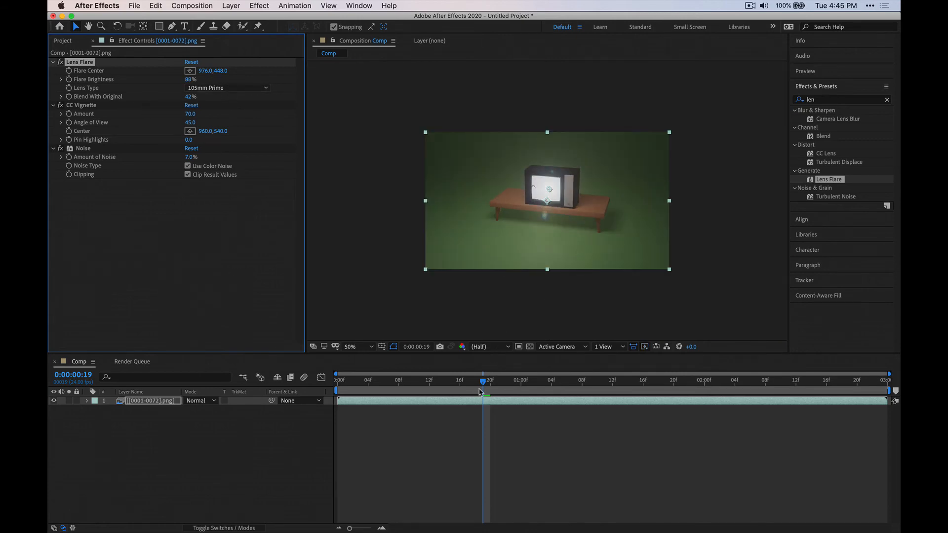
left_click_drag(479, 392, 414, 391)
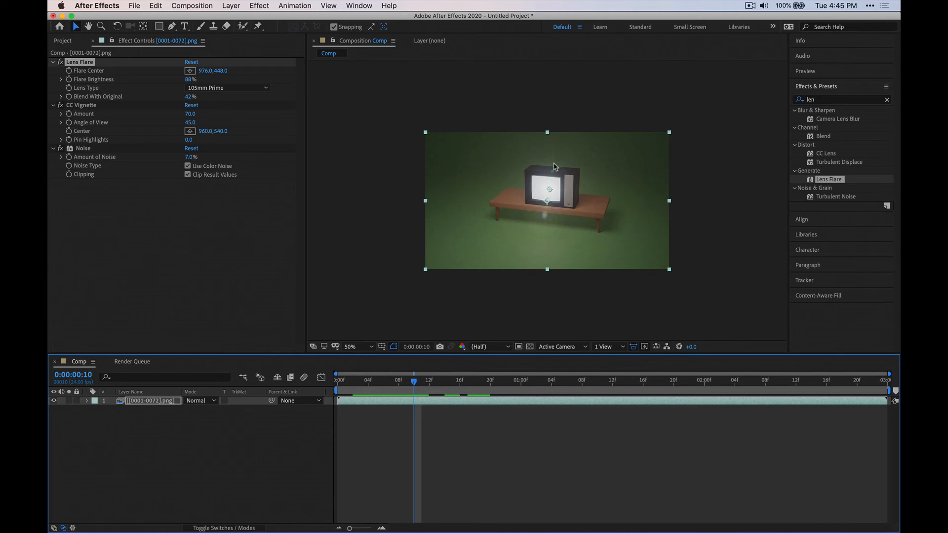
key("/")
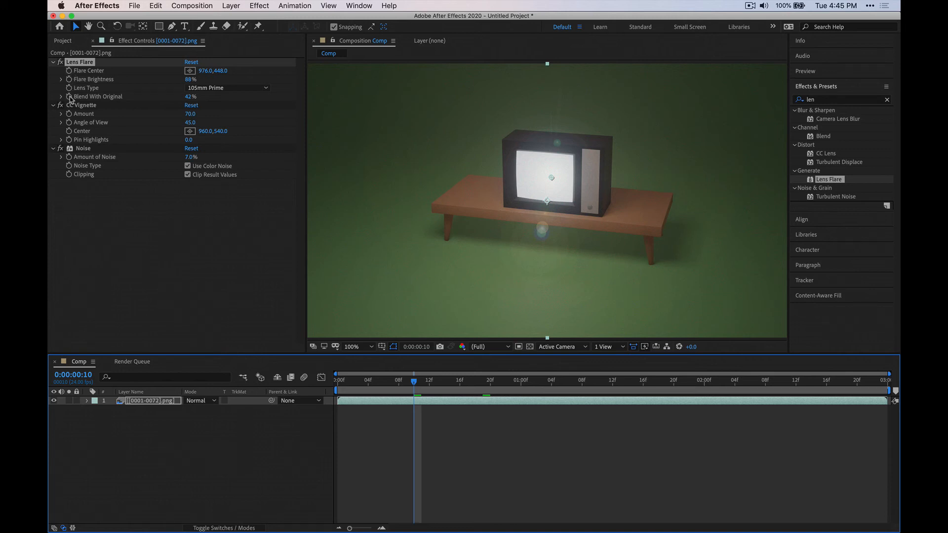
left_click(68, 81)
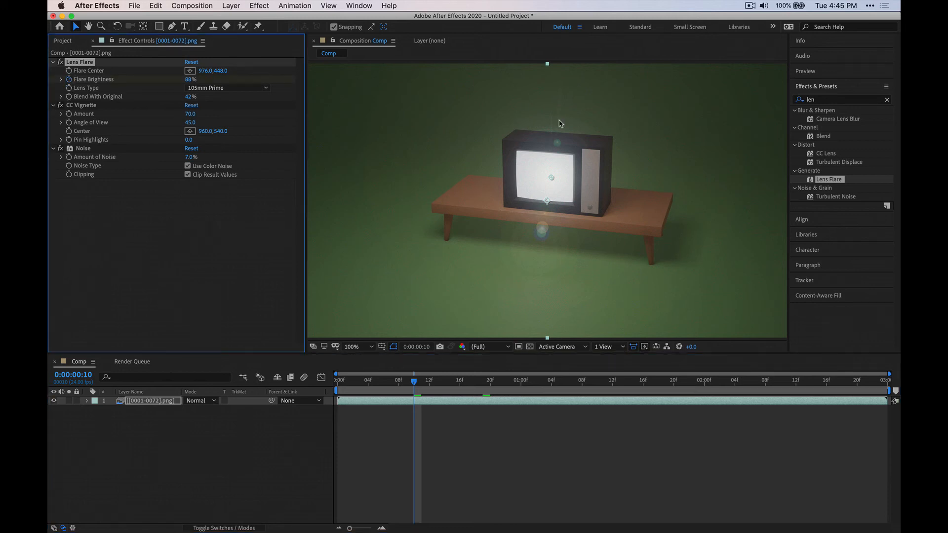
Add a second Flare Brightness keyframe with a value of 0% at 0:00:00:08.
left_click(409, 381)
left_click_drag(409, 381, 398, 381)
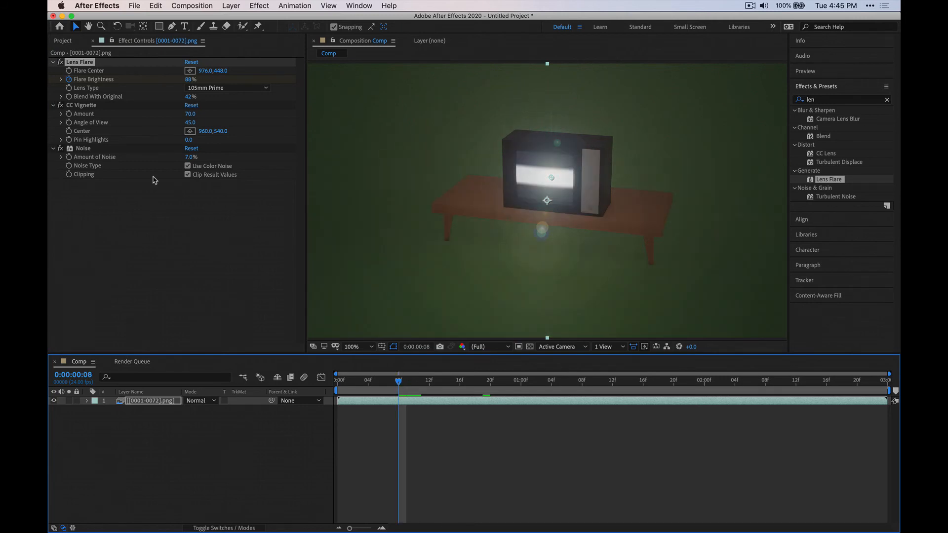
left_click_drag(186, 81, 151, 81)
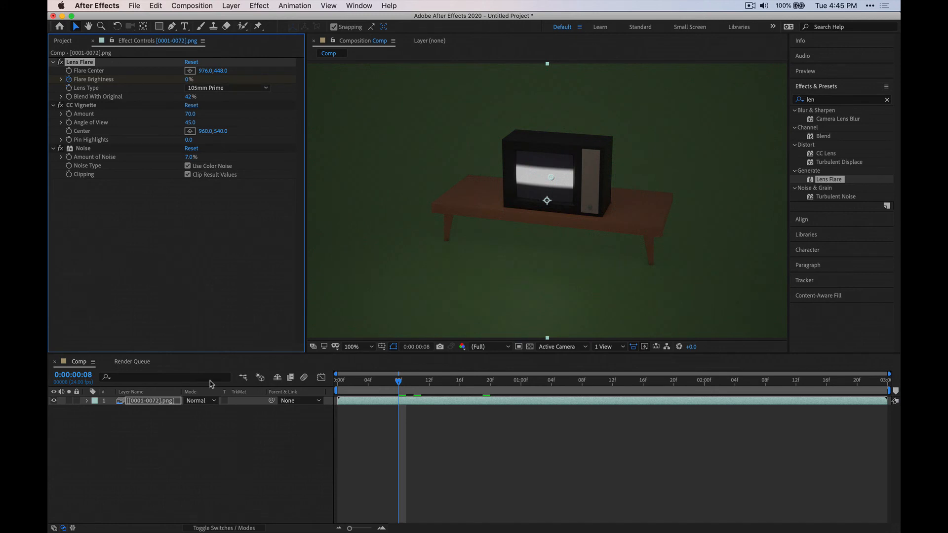
Reveal the layer's Lens Flare properties in the timeline and check the flare between the two brightness keyframes.
left_click(89, 405)
left_click(87, 401)
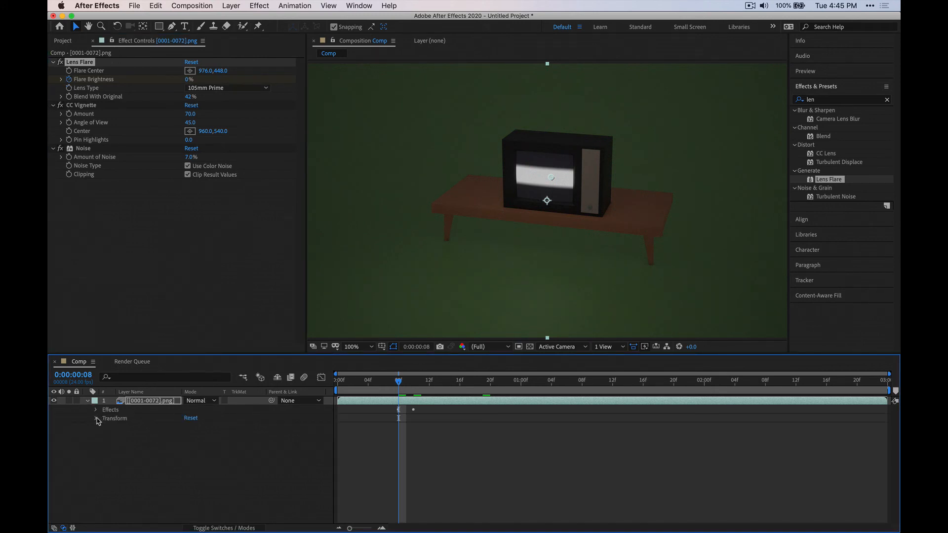
left_click(96, 409)
left_click(104, 419)
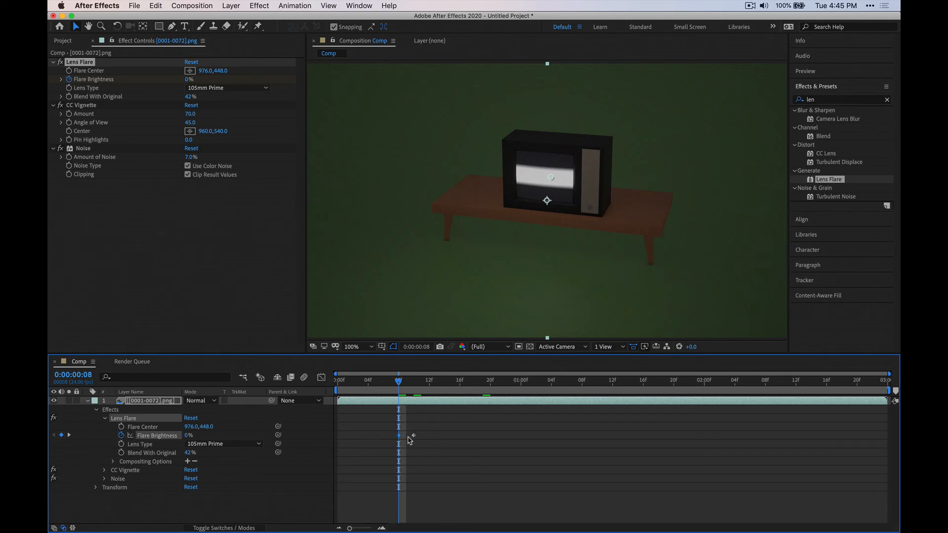
mouse_move(404, 386)
left_mouse_down()
mouse_move(415, 385)
mouse_move(399, 385)
left_mouse_up()
left_click(407, 383)
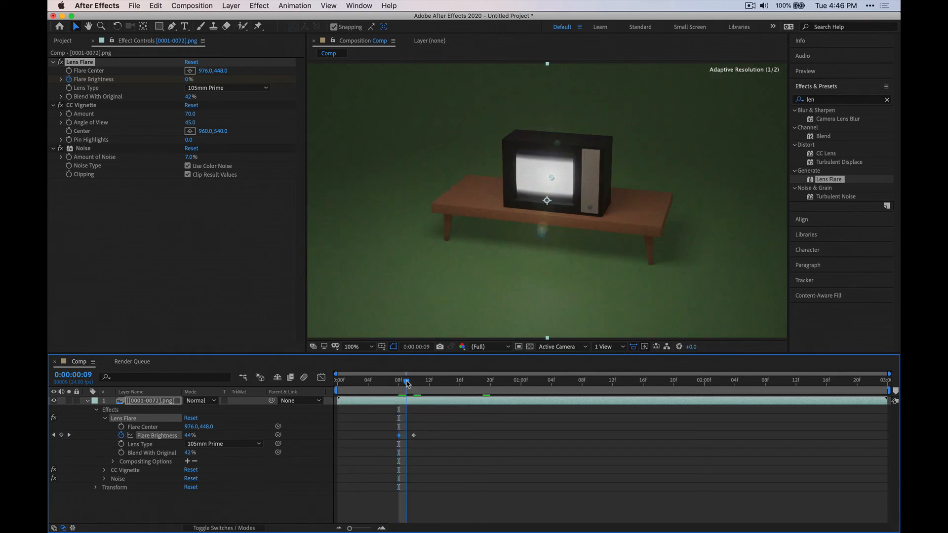
Play the composition from 0:00:00:01 at 50% magnification to check the animated flare.
left_click_drag(407, 383, 346, 383)
key("comma")
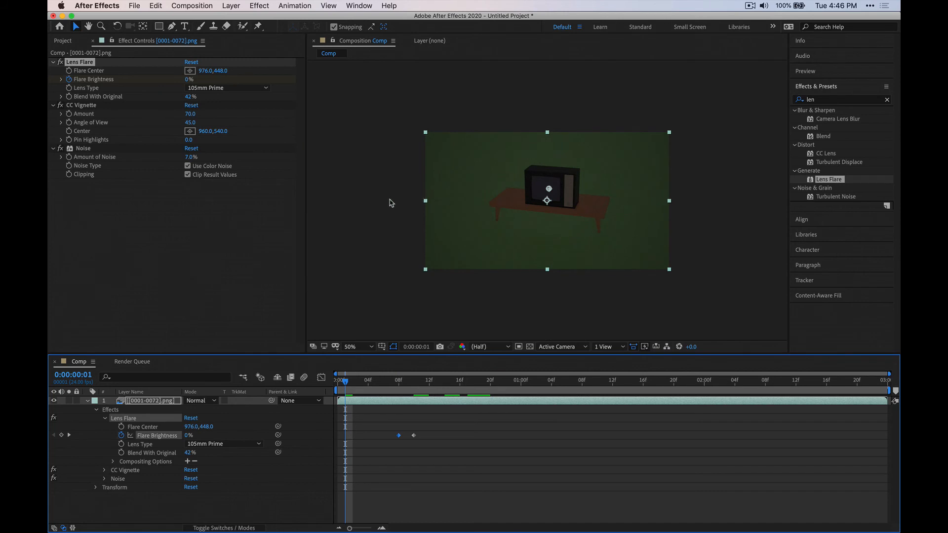
left_click(730, 303)
key("space")
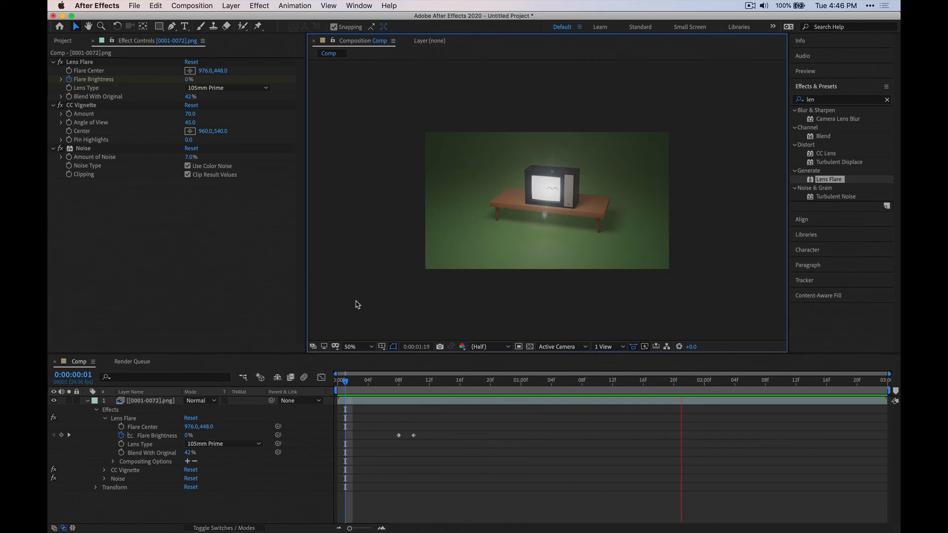
key("space")
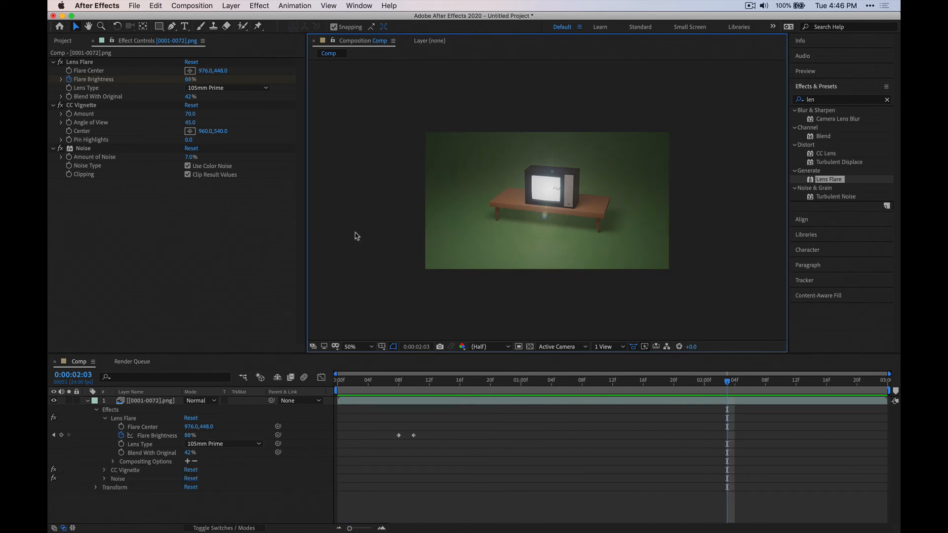
Add the composition to the render queue and choose the ex-7-anim-tex folder as the output location.
left_click(127, 360)
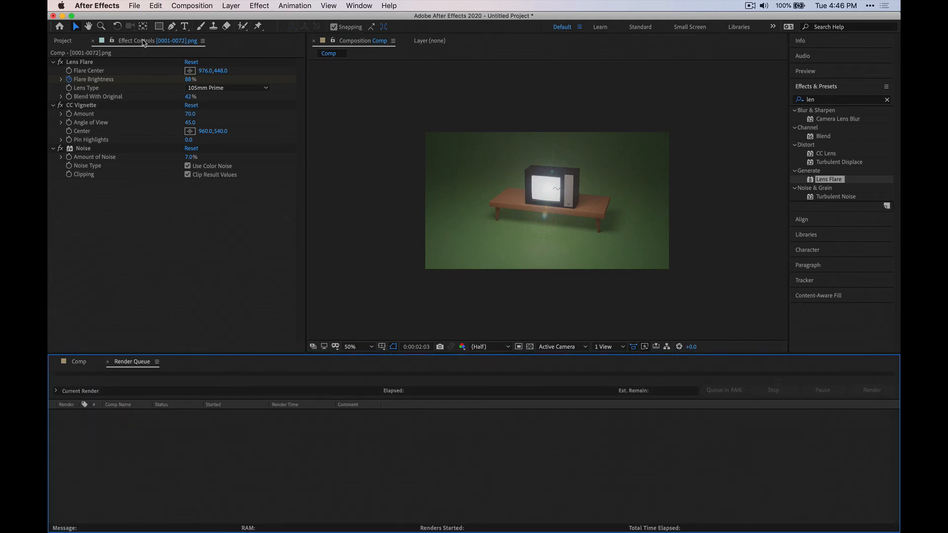
left_click(134, 5)
mouse_move(168, 154)
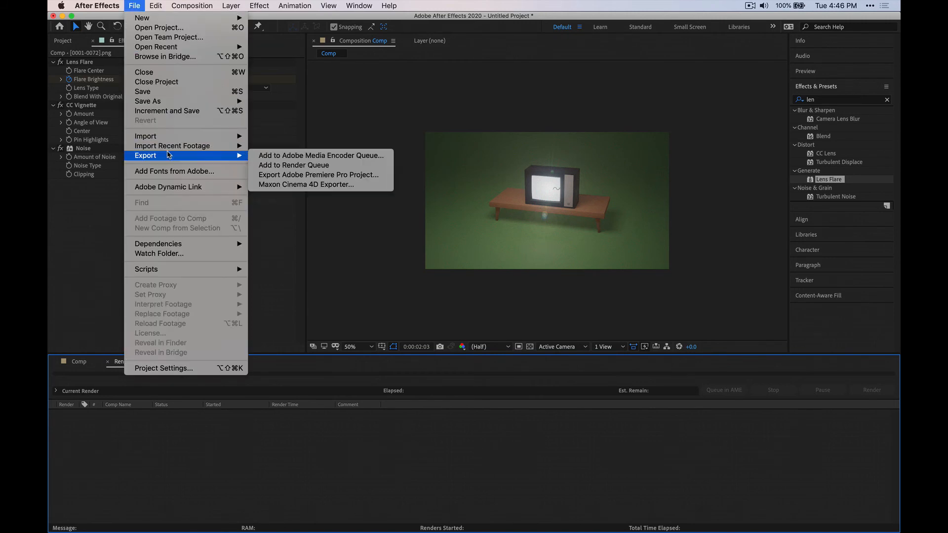
left_click(330, 166)
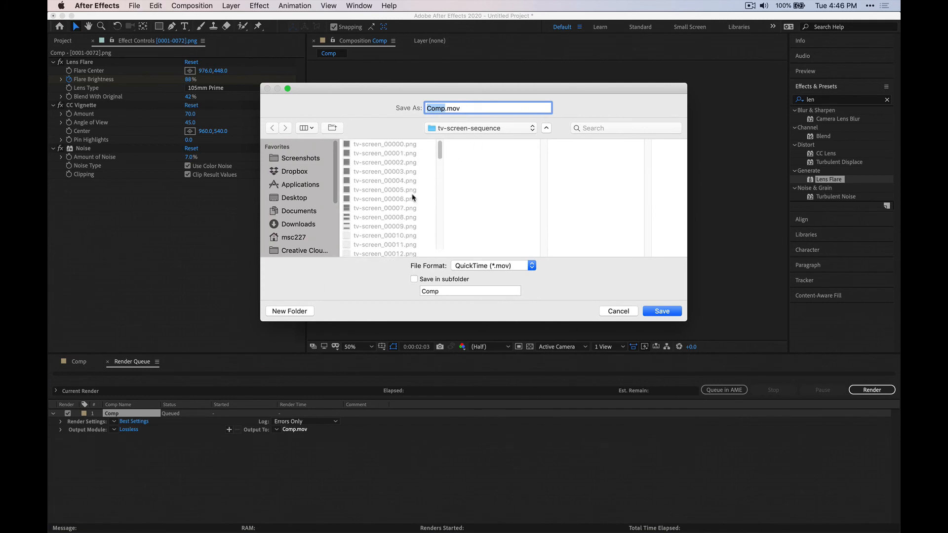
left_click(491, 126)
left_click(437, 137)
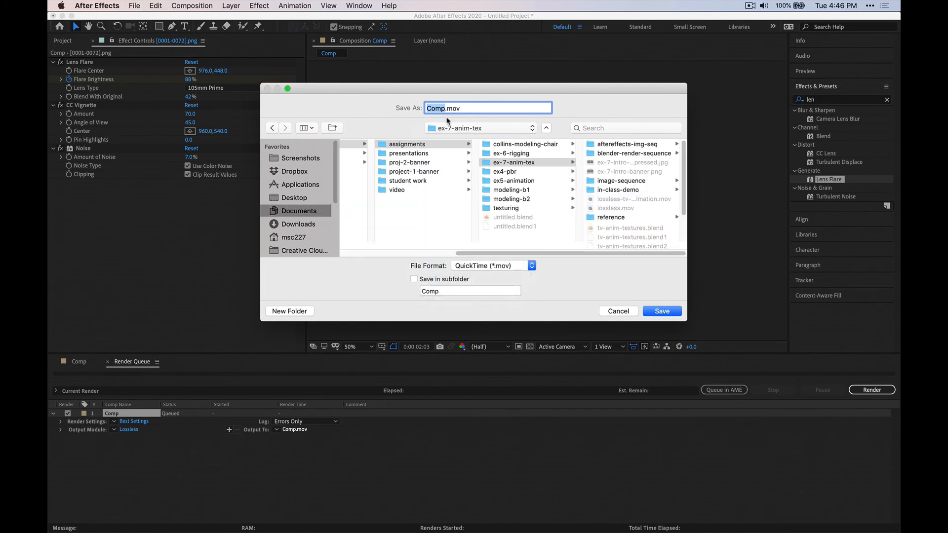
Name the output movie FINAL_FINAL2-lastone.mov and render the queued composition.
key("shift")
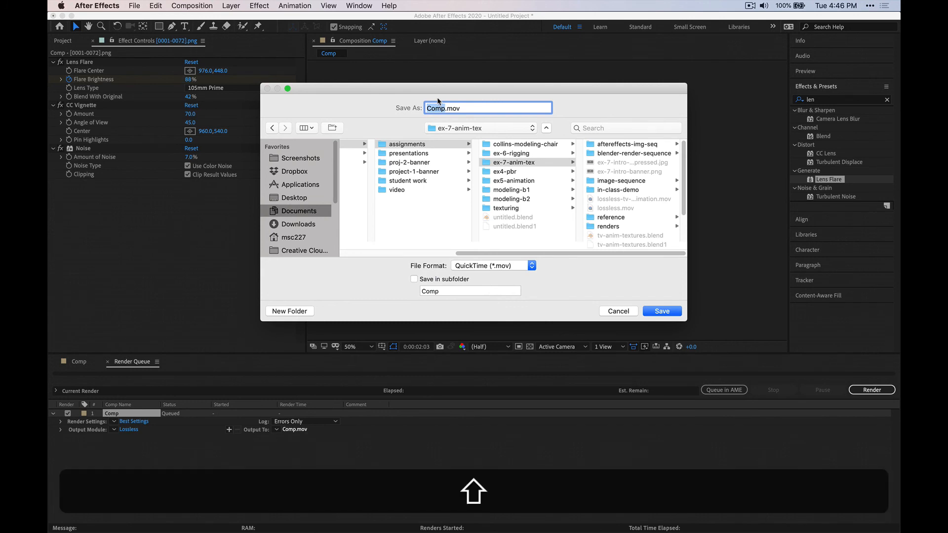
type("FAIN")
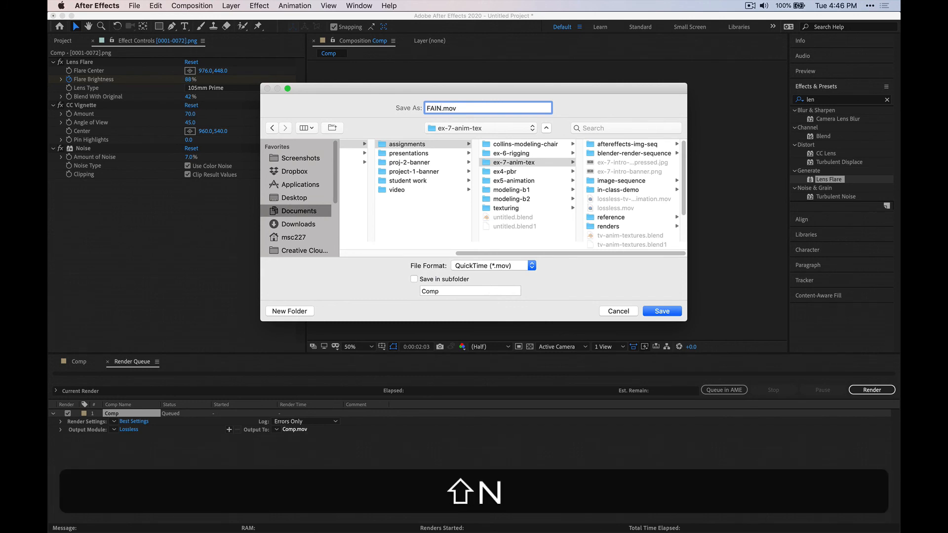
key("BackSpace")
key("BackSpace")
key("BackSpace")
type("INAL")
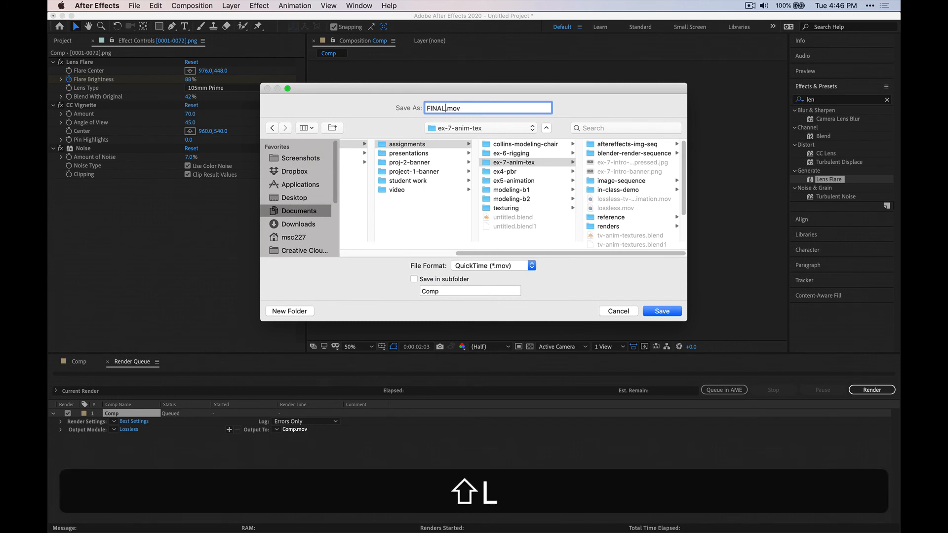
type("_")
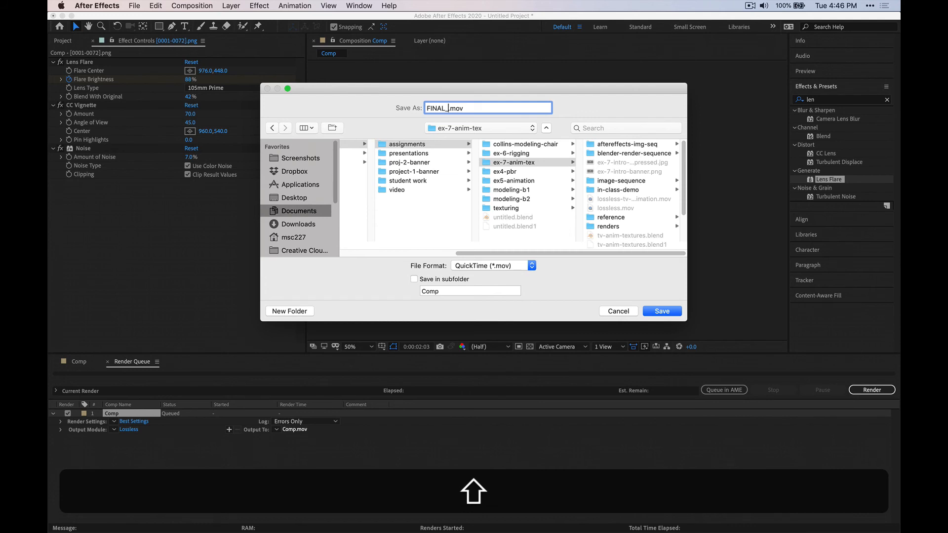
type("FINAL2")
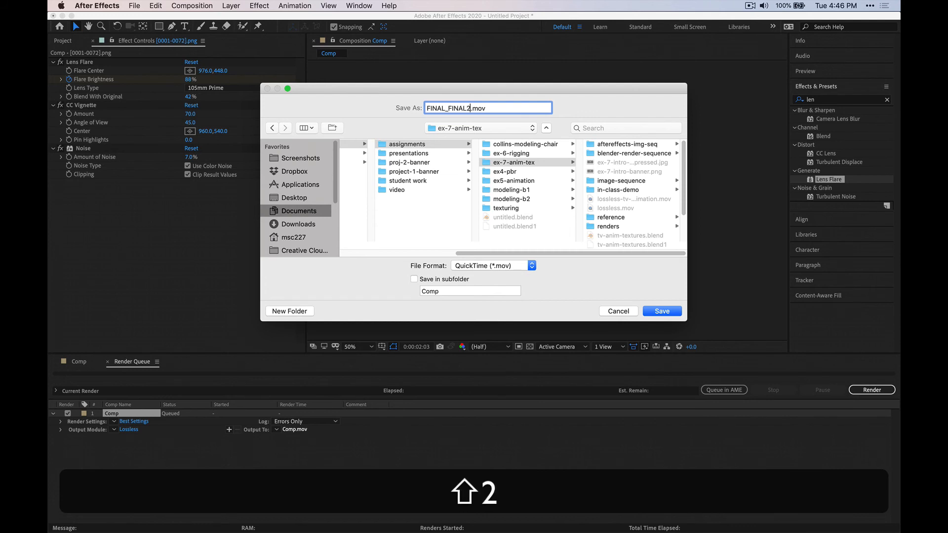
type("-last")
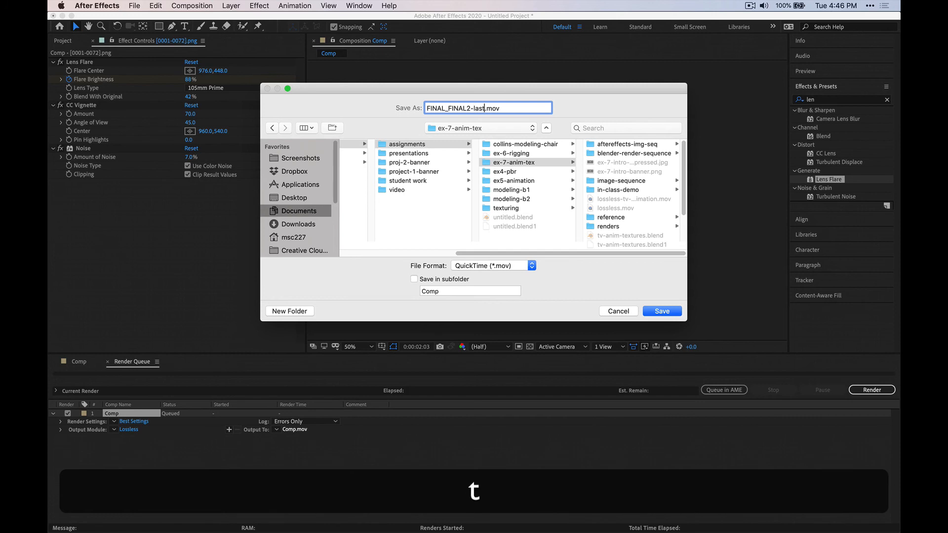
type("one")
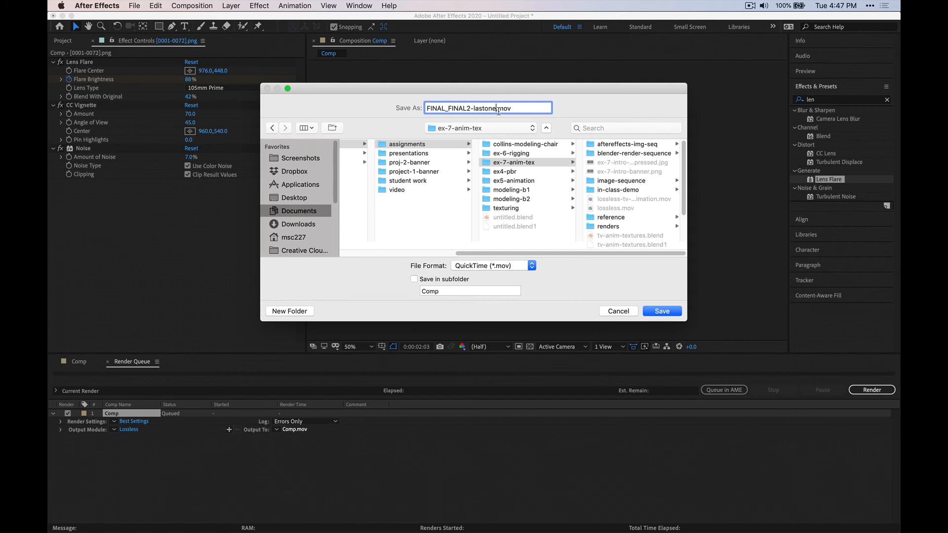
left_click(664, 310)
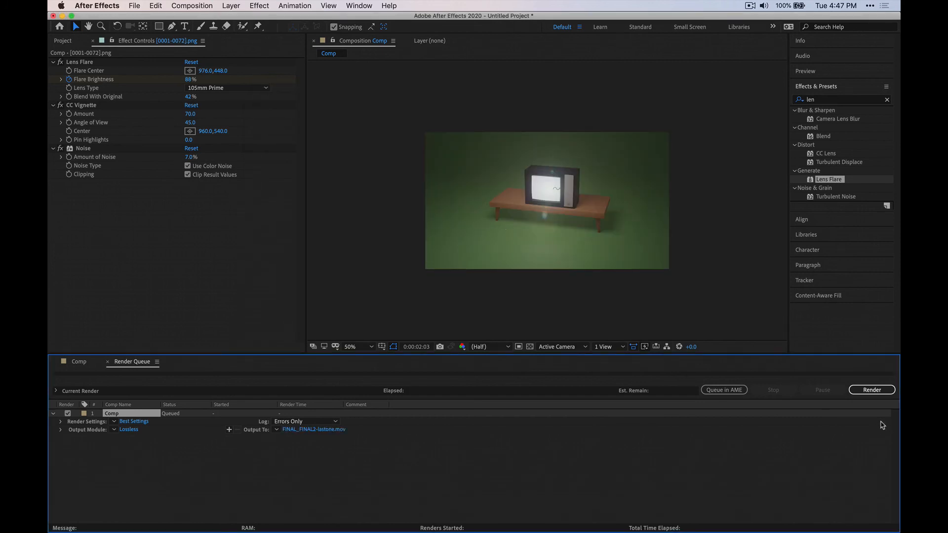
left_click(872, 391)
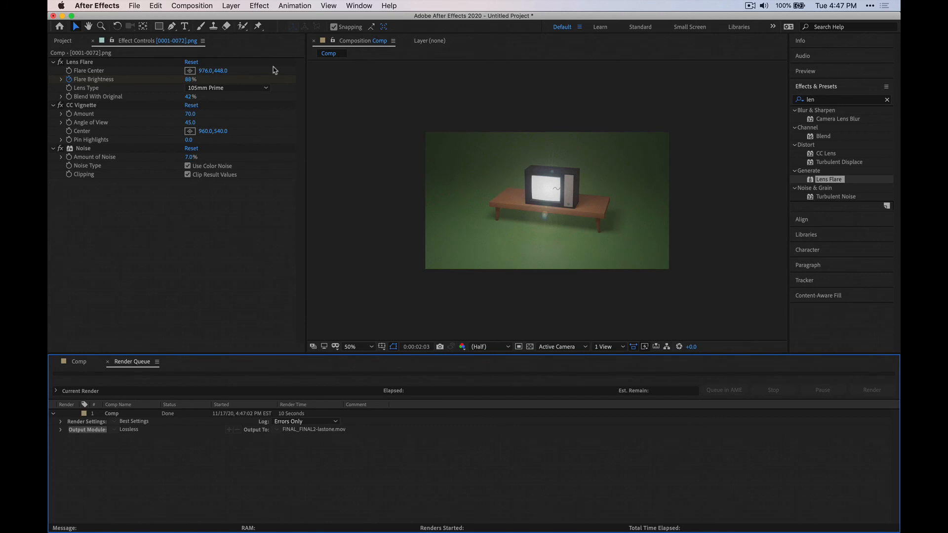
Switch to Finder, open FINAL_FINAL2-lastone.mov from the ex-7-anim-tex folder and play it.
key("super+Tab")
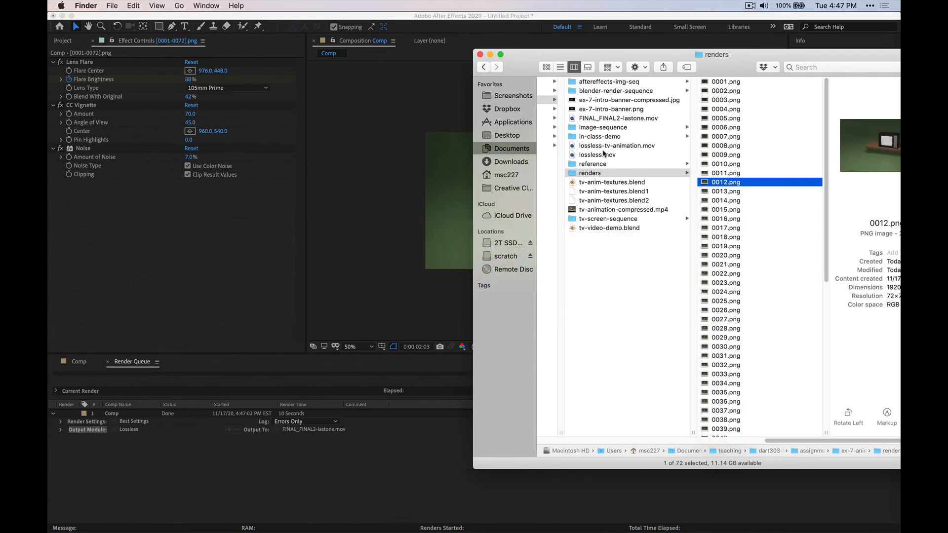
key("Left")
left_click(581, 119)
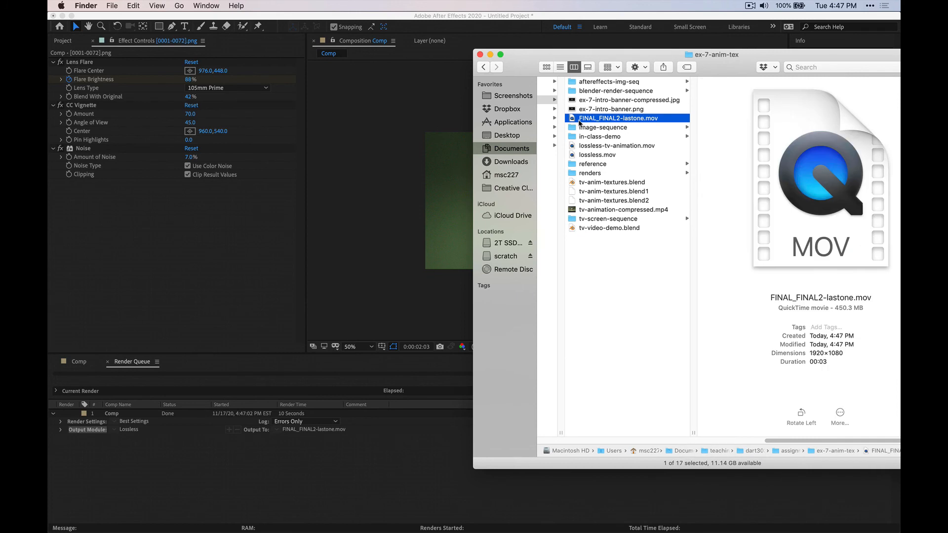
double_click(607, 121)
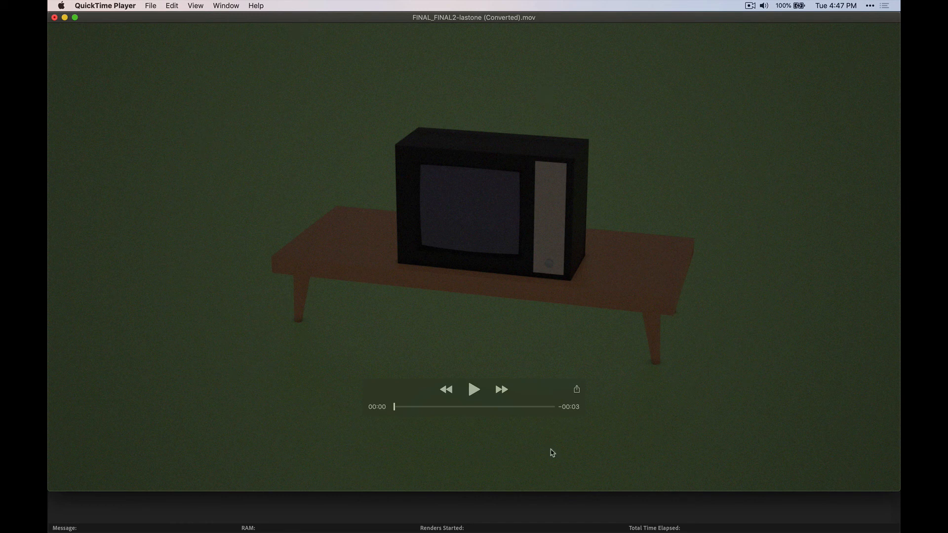
left_click(472, 390)
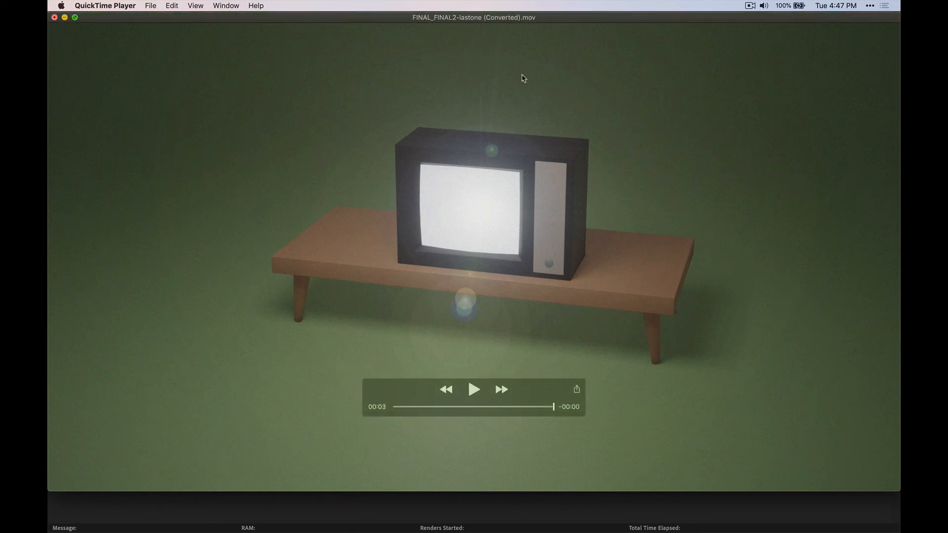
Close the two converted movies in QuickTime Player without keeping the converted copies.
left_click(54, 17)
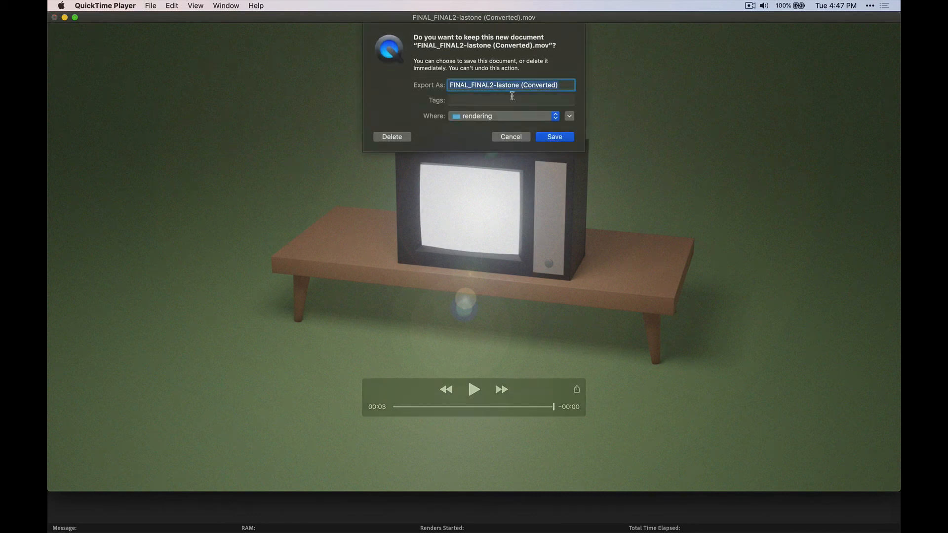
left_click(392, 138)
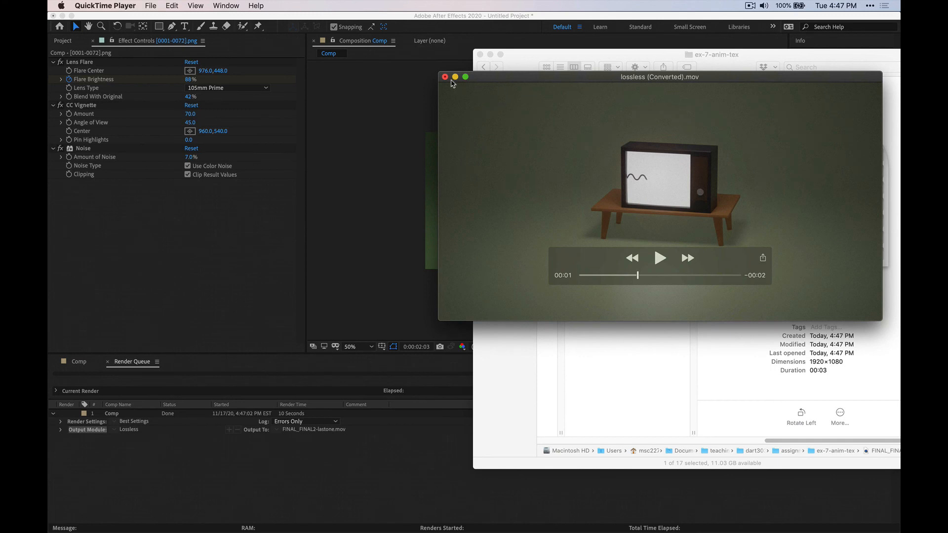
left_click(444, 78)
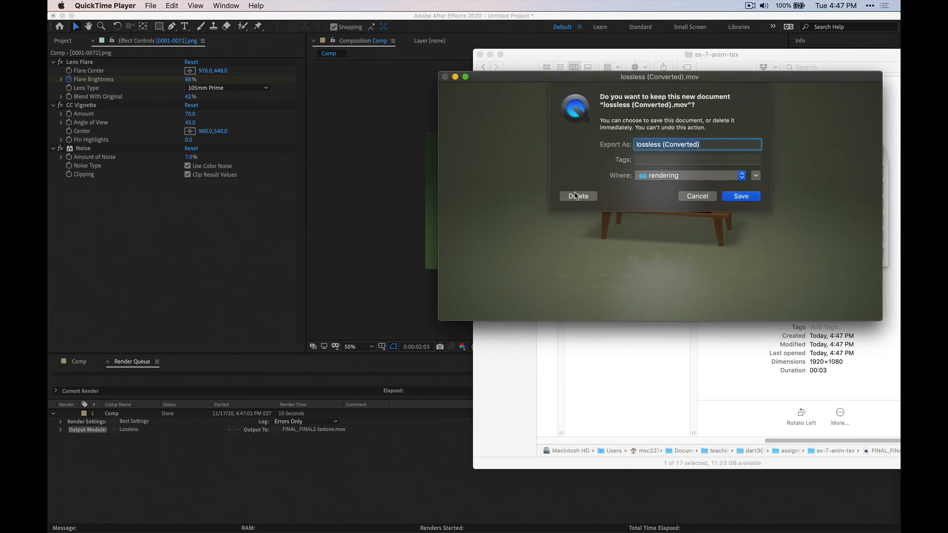
key("Escape")
key("cmd+w")
Return to Finder and examine the file size of FINAL_FINAL2-lastone.mov.
key("cmd+Tab")
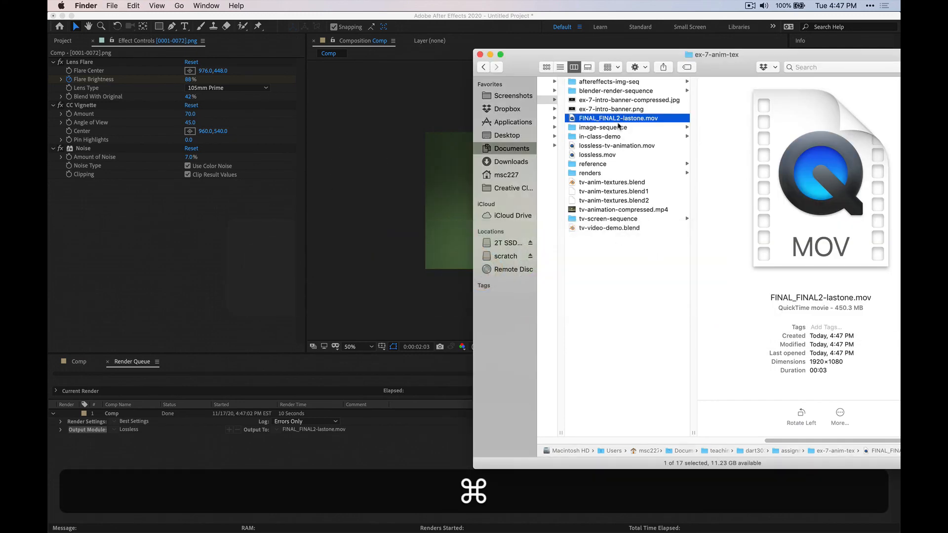
left_click_drag(651, 55, 471, 61)
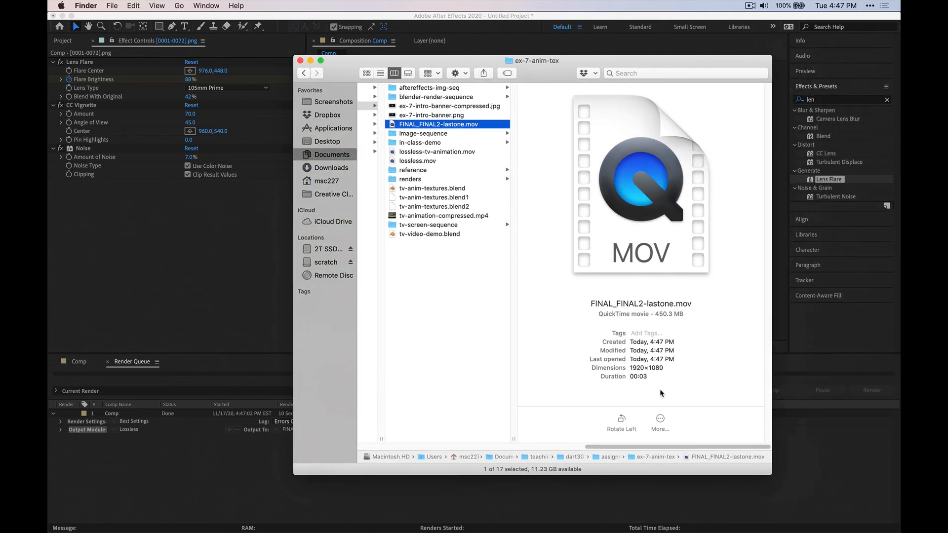
left_click_drag(655, 314, 672, 314)
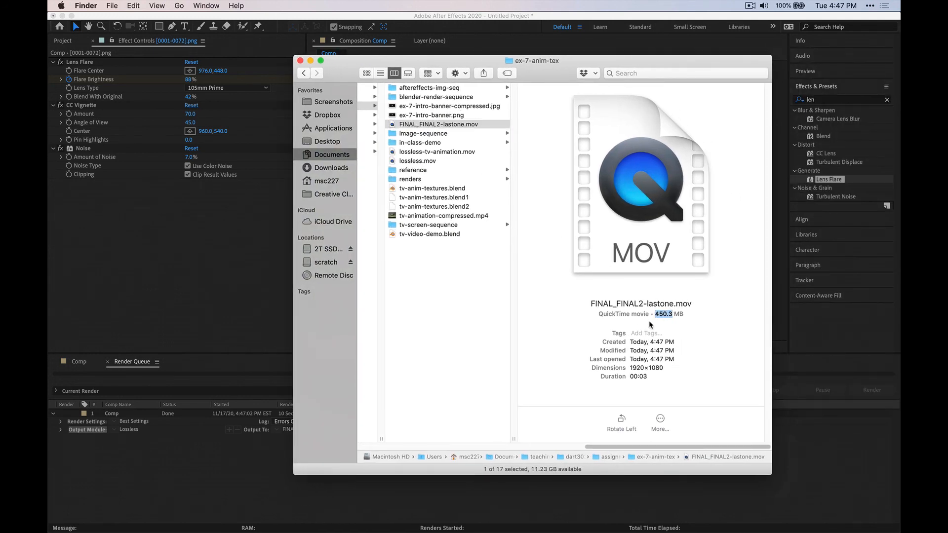
Return to After Effects, add the composition to the Adobe Media Encoder queue and switch to Media Encoder.
left_click(412, 124)
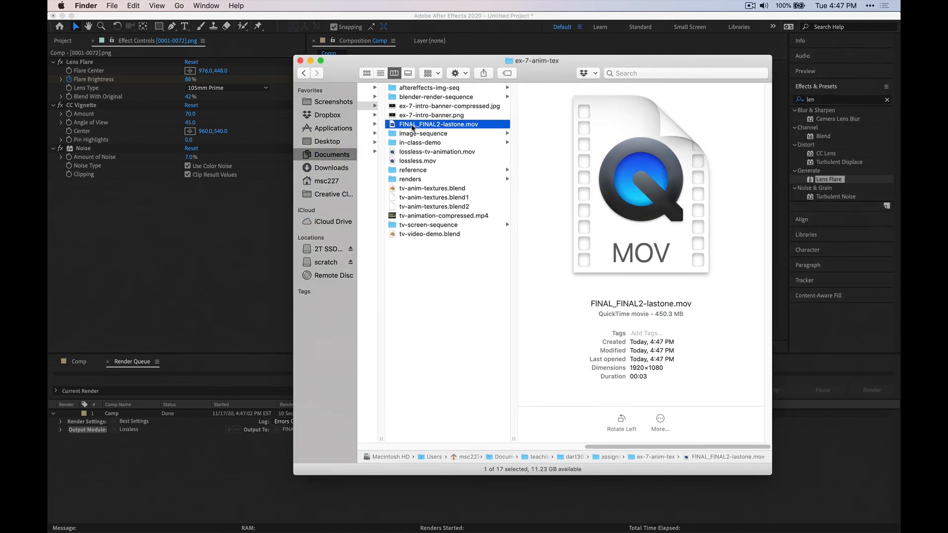
left_click(423, 245)
left_click(171, 214)
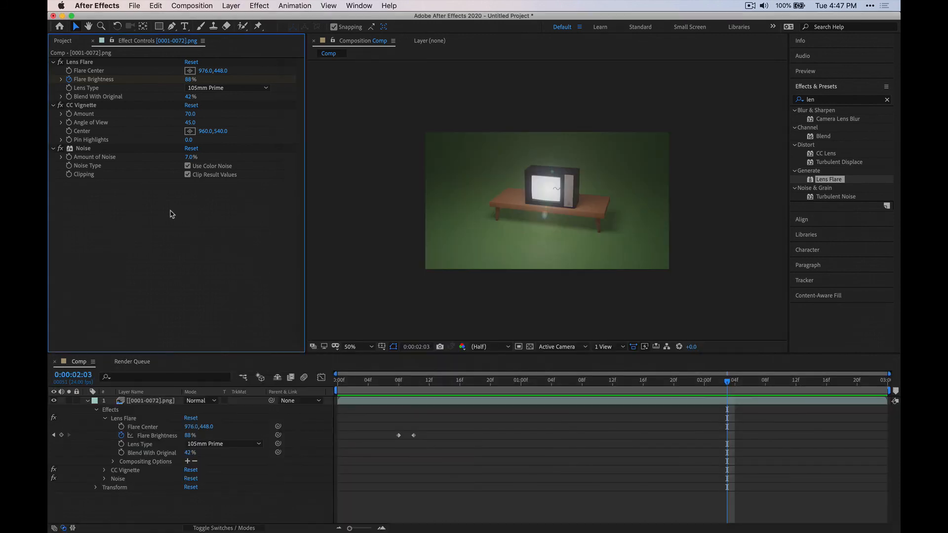
left_click(135, 5)
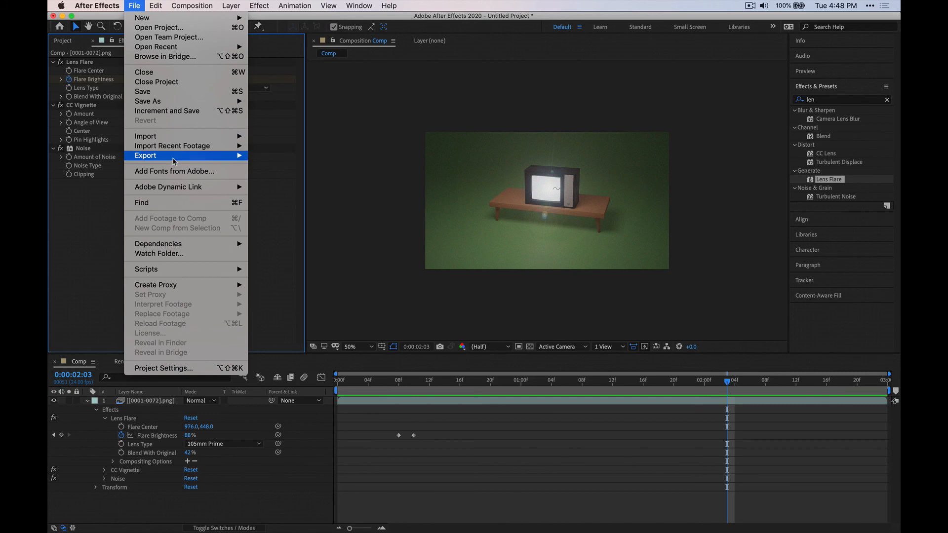
mouse_move(174, 161)
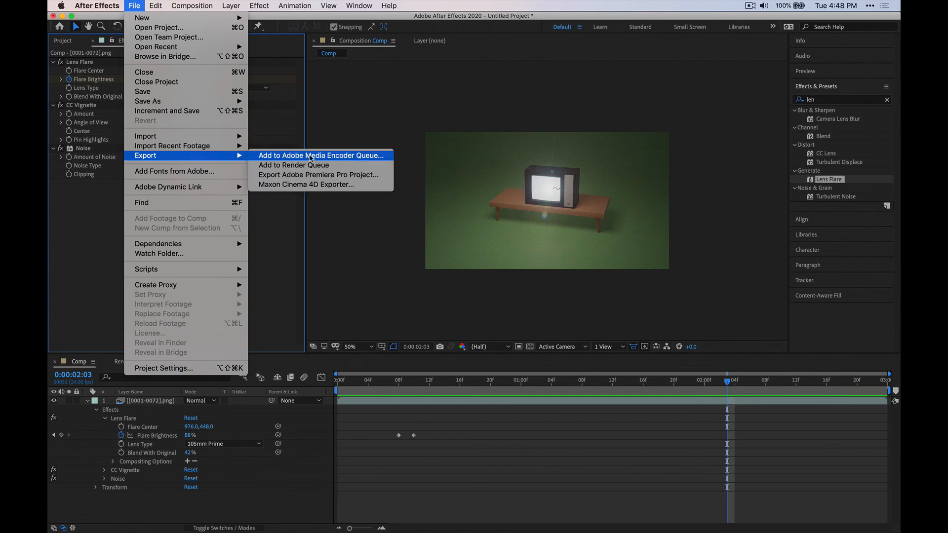
left_click(340, 156)
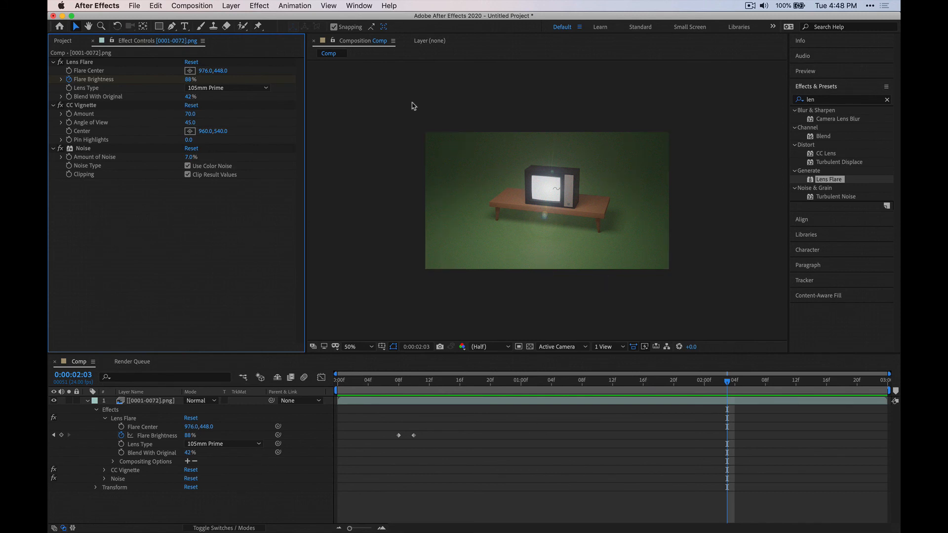
mouse_move(605, 531)
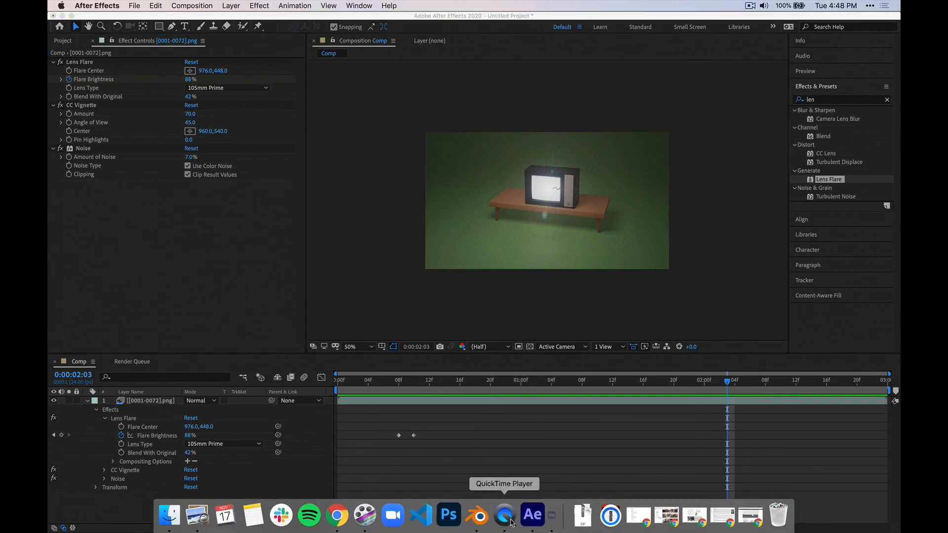
left_click(552, 514)
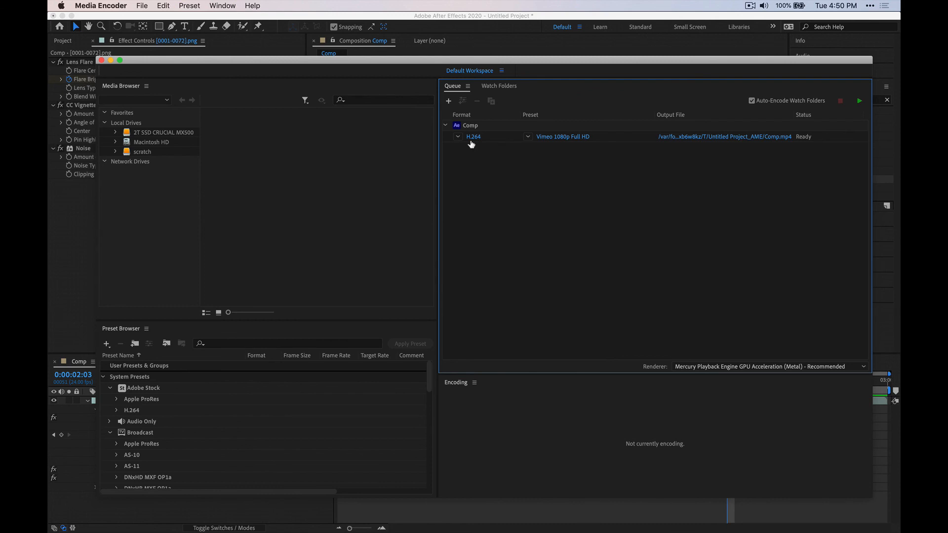
Review the queued comp's available presets and formats, keeping H.264 with the Vimeo 1080p Full HD preset.
mouse_move(558, 143)
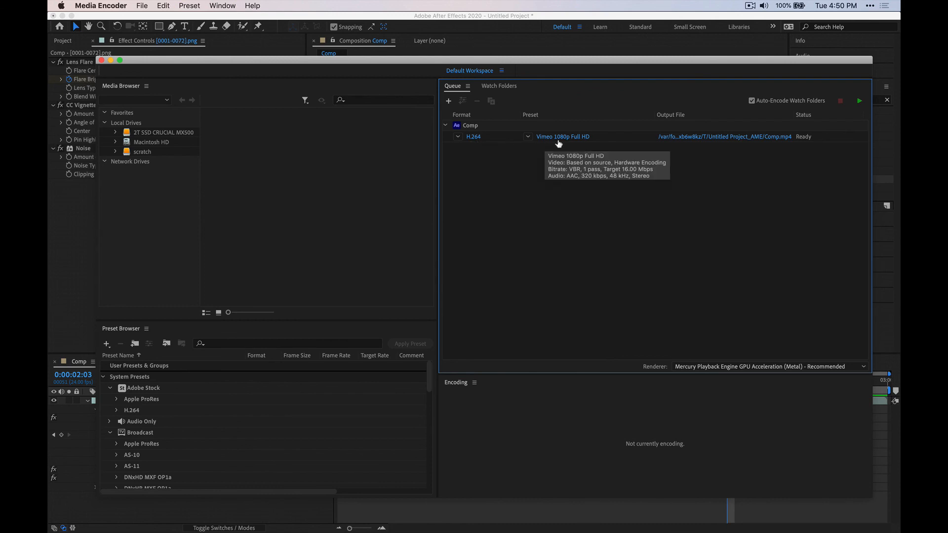
left_click(527, 138)
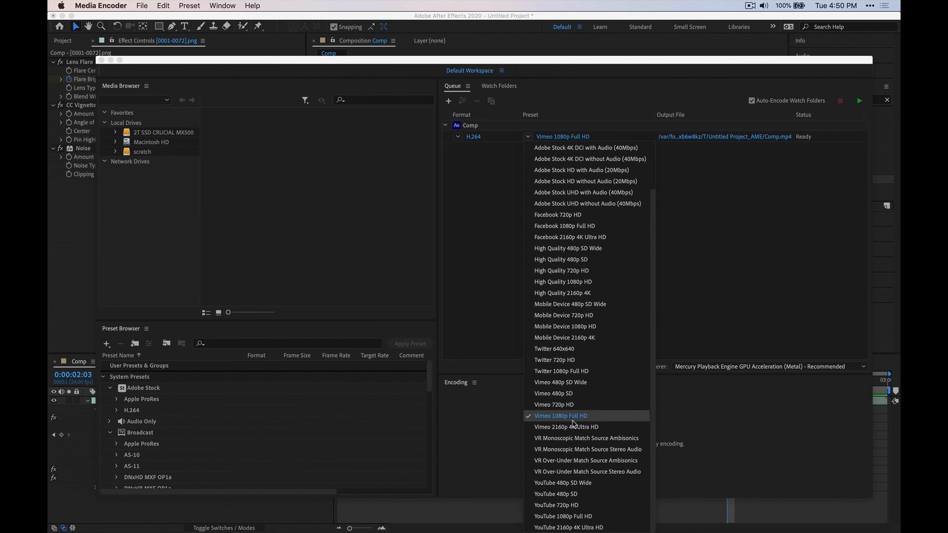
left_click(484, 255)
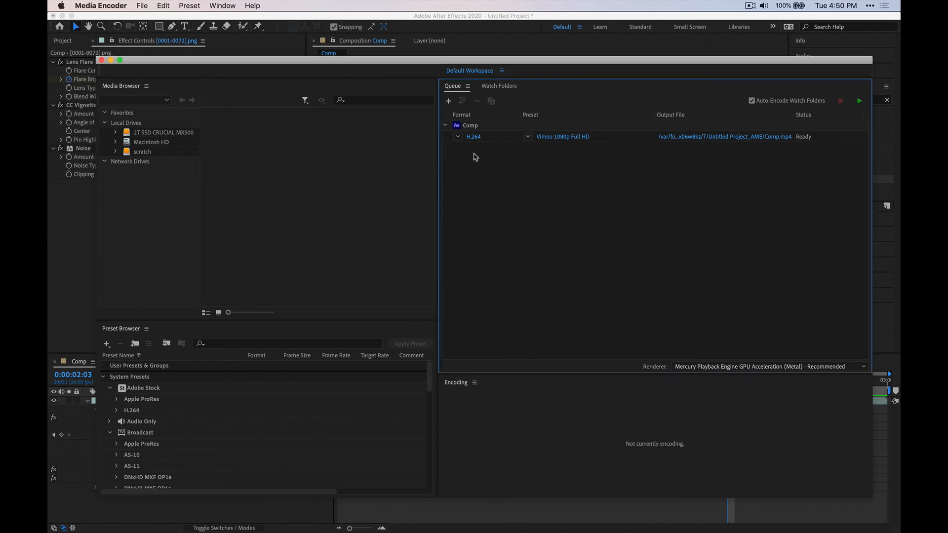
left_click(459, 137)
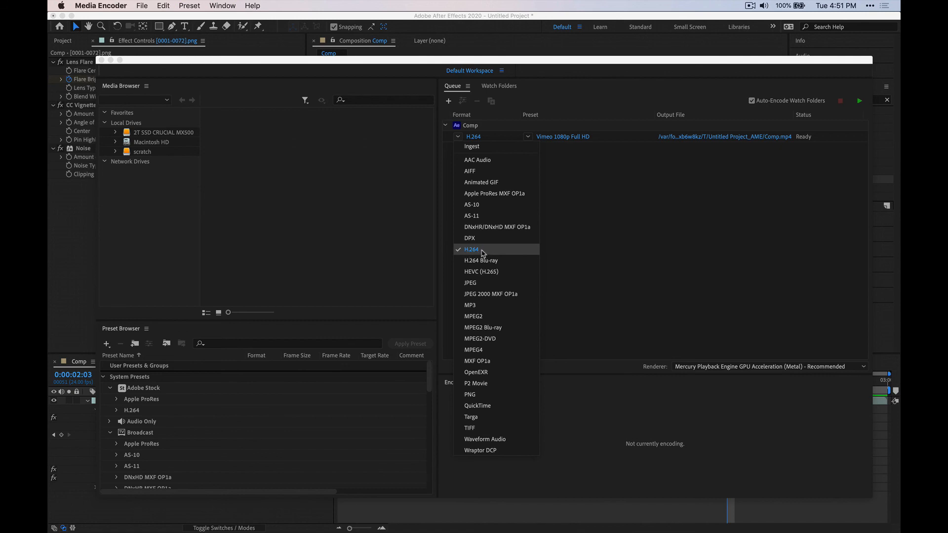
left_click(647, 249)
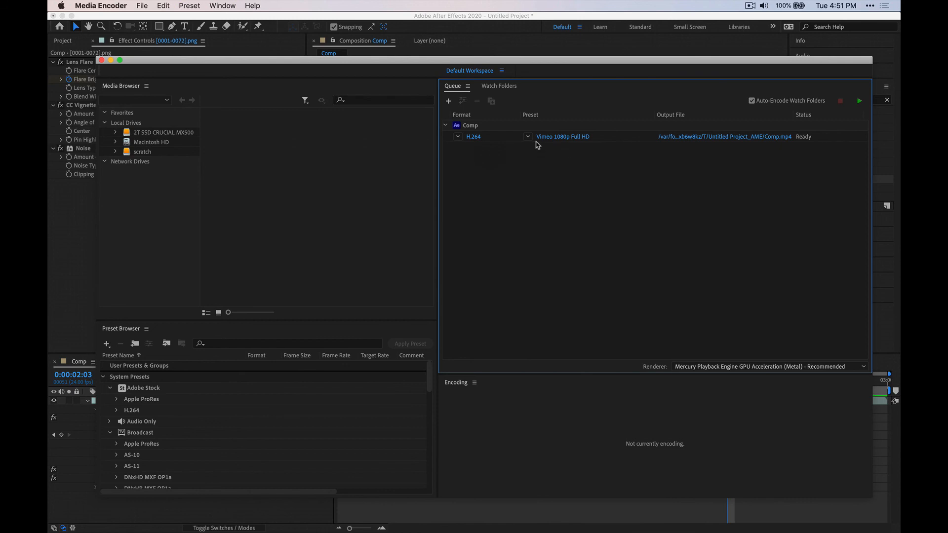
mouse_move(543, 142)
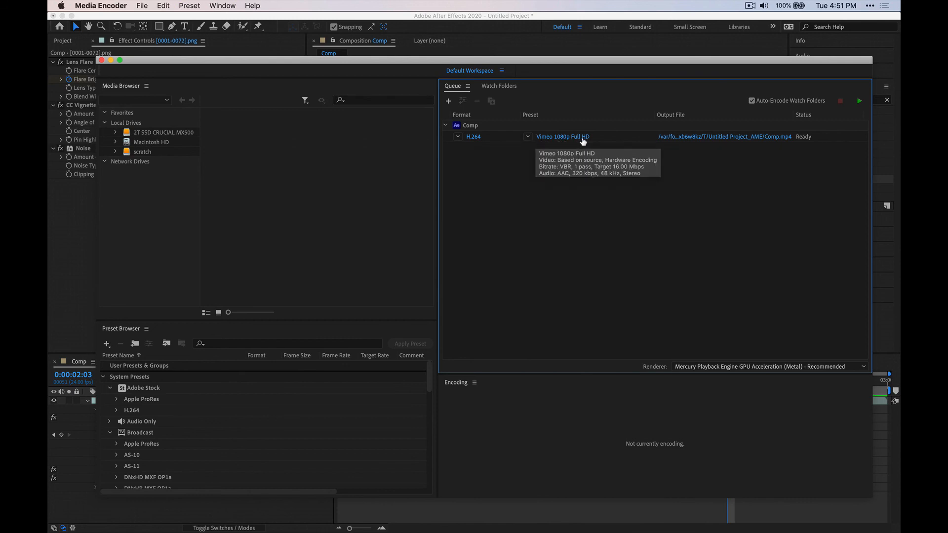
mouse_move(582, 142)
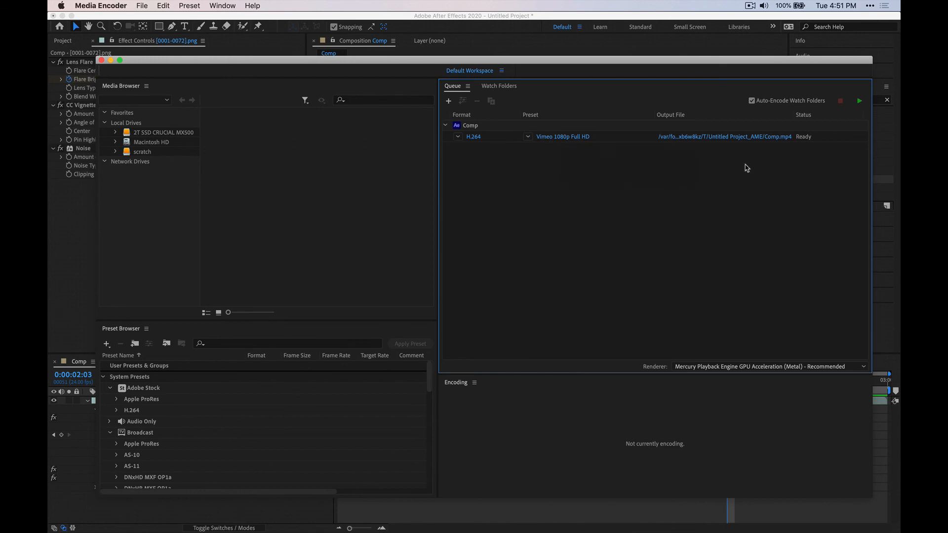
Encode the queued comp, reveal the output file in Finder and move Comp.mp4 into the ex-7-anim-tex folder.
left_click(859, 100)
left_click(720, 137)
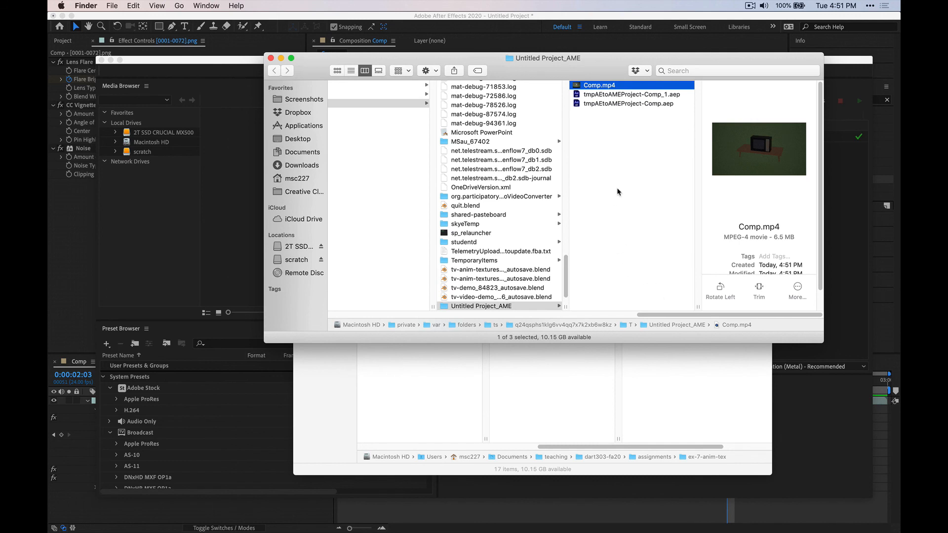
left_click_drag(599, 88, 543, 444)
left_click(521, 107)
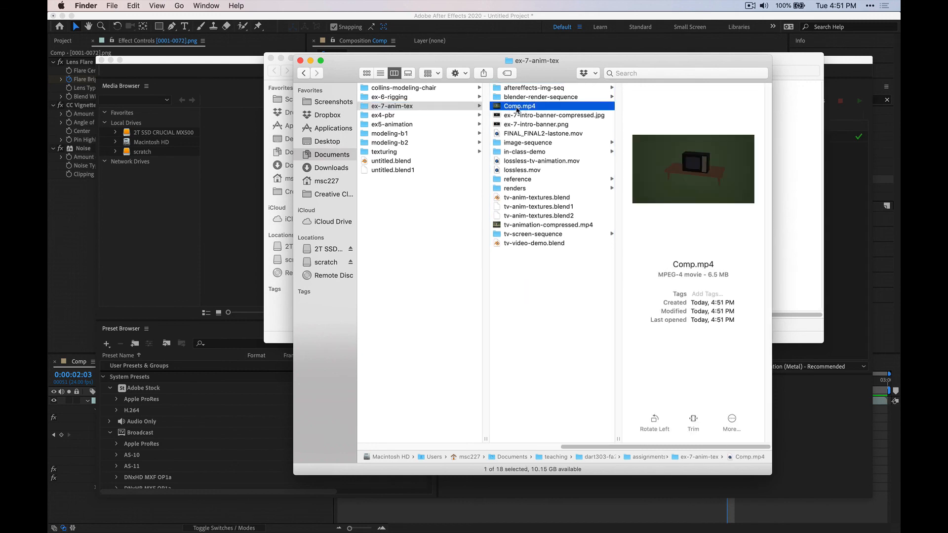
Rename Comp.mp4 to the author's surname in capitals followed by "-animation", keeping the .mp4 extension.
left_click(514, 107)
type("COLLINS")
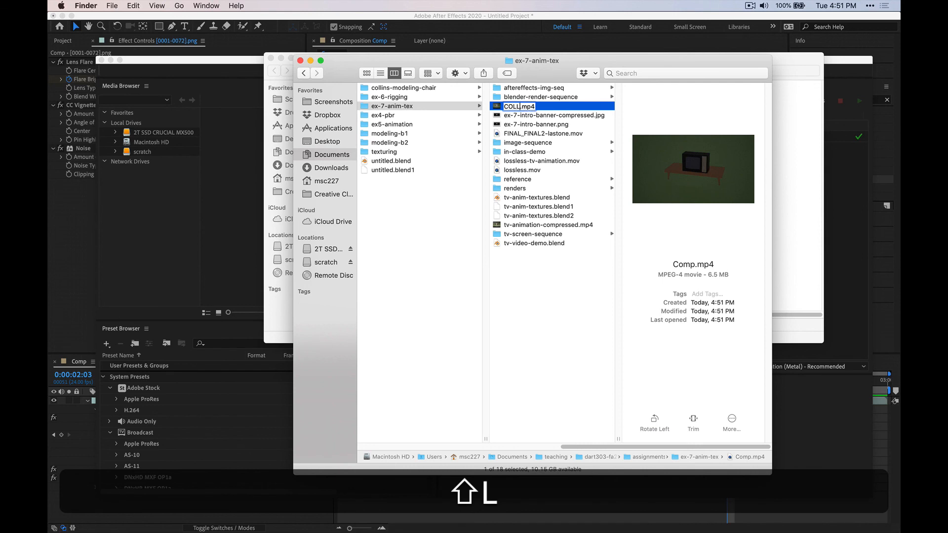
type("-")
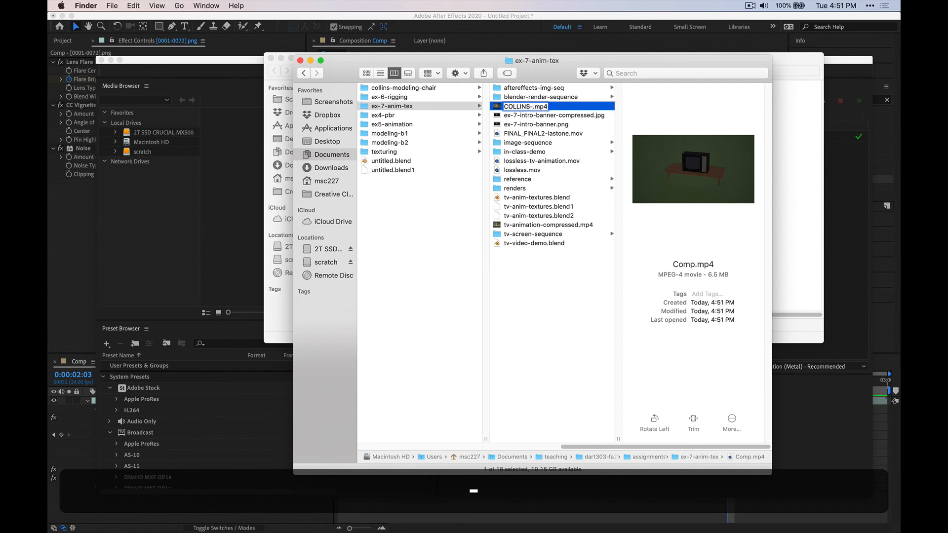
type("animationn")
key("BackSpace")
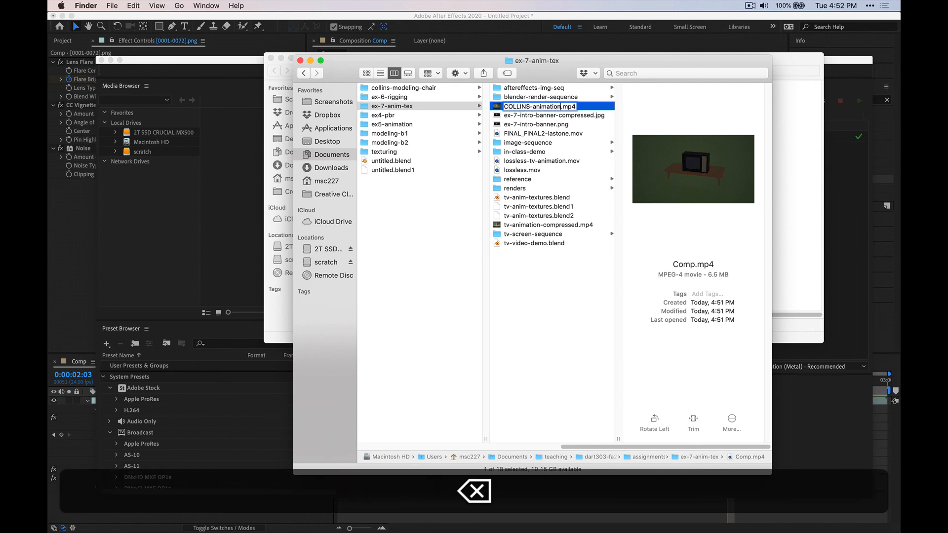
key("Return")
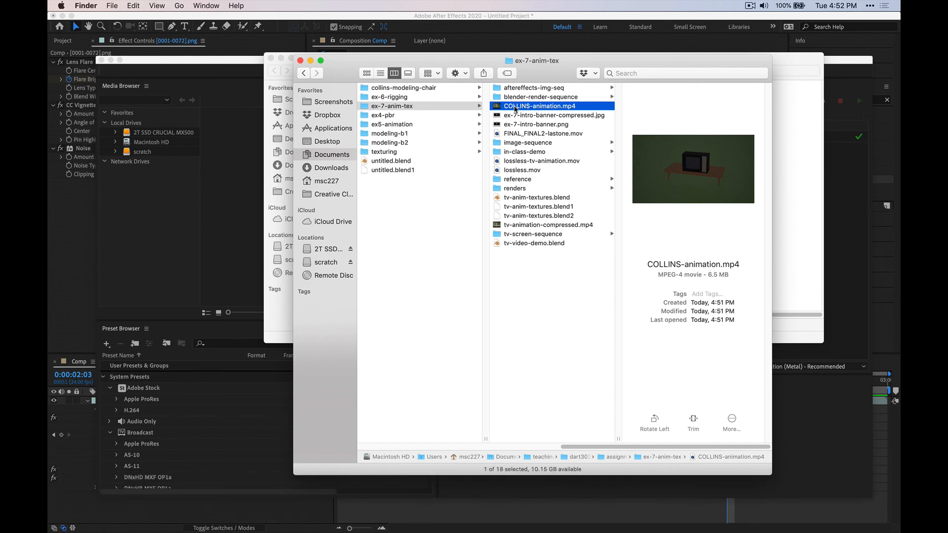
Open the renamed MP4 in QuickTime Player, play it through and close it.
double_click(531, 107)
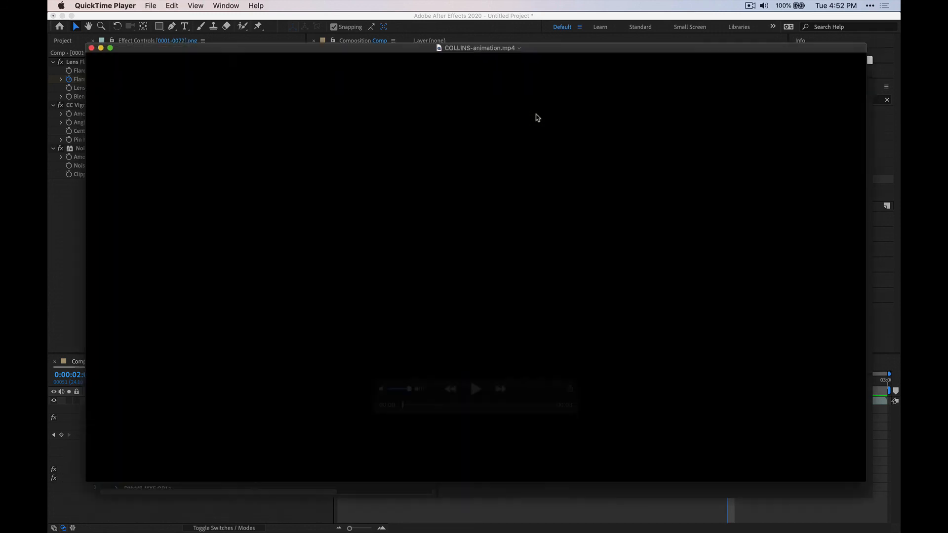
left_click(474, 416)
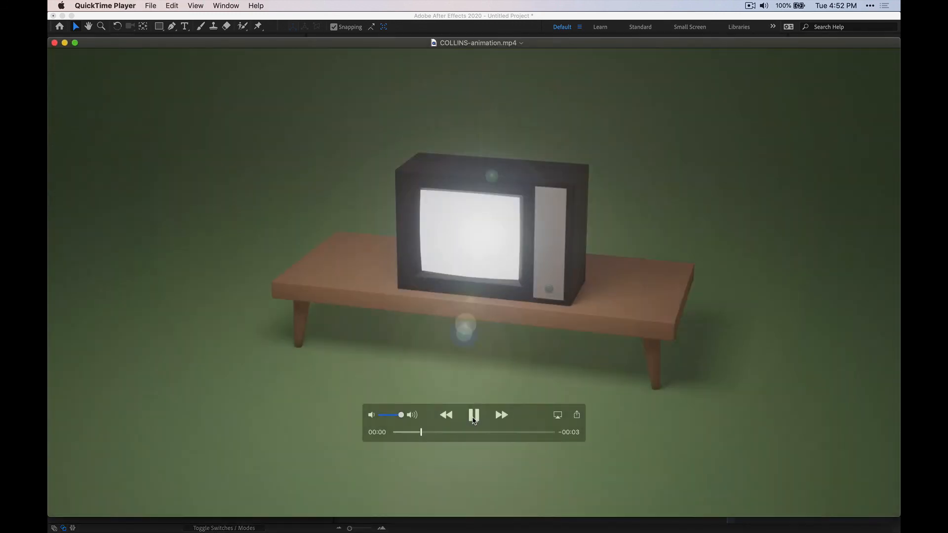
left_click(473, 416)
left_click(474, 415)
left_click(55, 42)
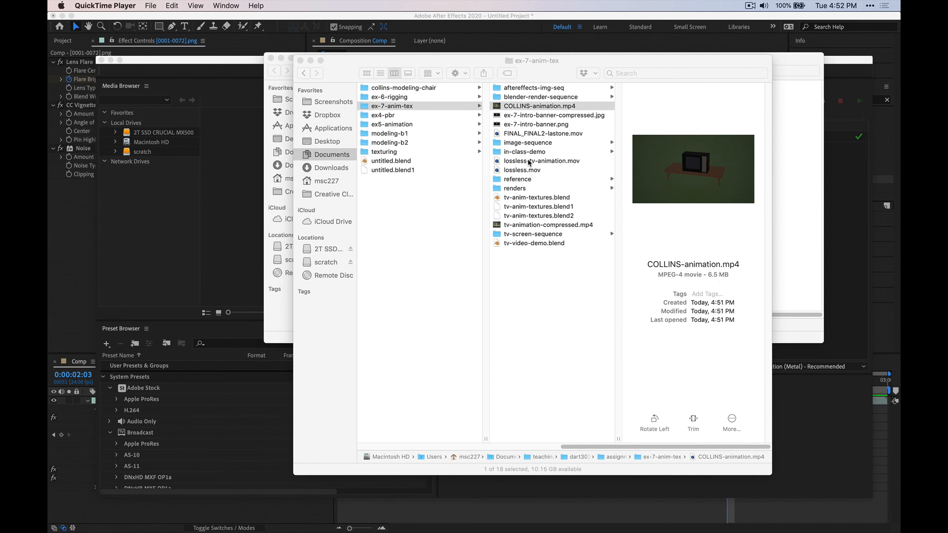
Compare the file size of FINAL_FINAL2-lastone.mov with the renamed MP4 in Finder, and play the MP4 again.
left_click(528, 134)
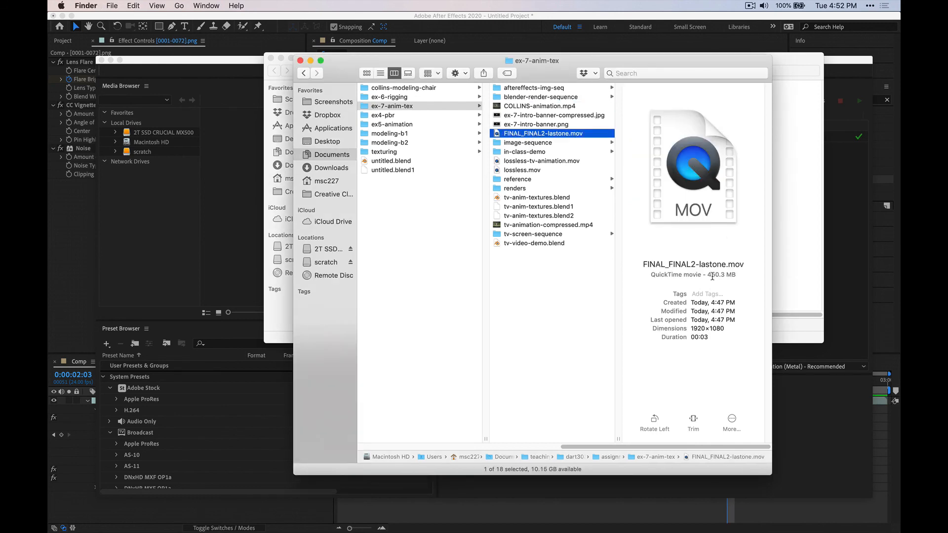
left_click_drag(712, 274, 717, 274)
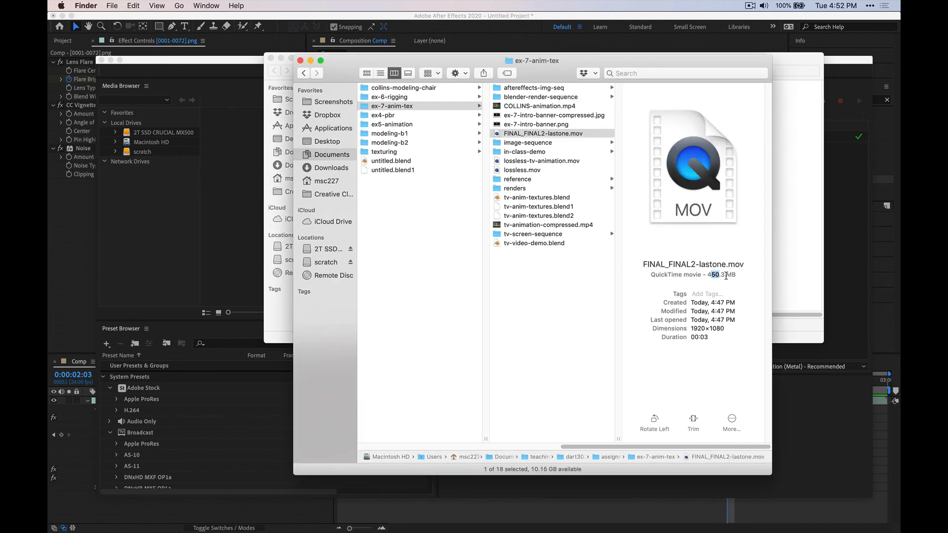
left_click(715, 278)
left_click(537, 108)
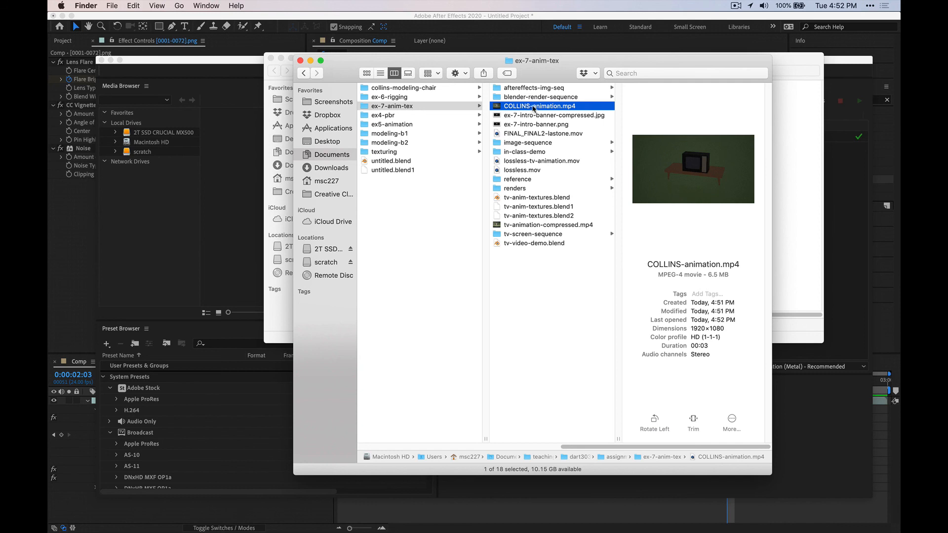
double_click(558, 106)
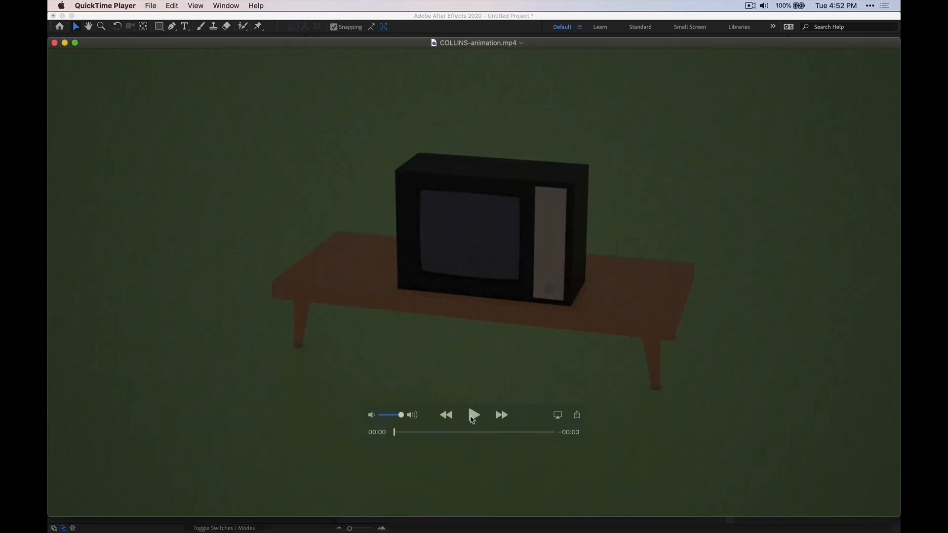
left_click(473, 415)
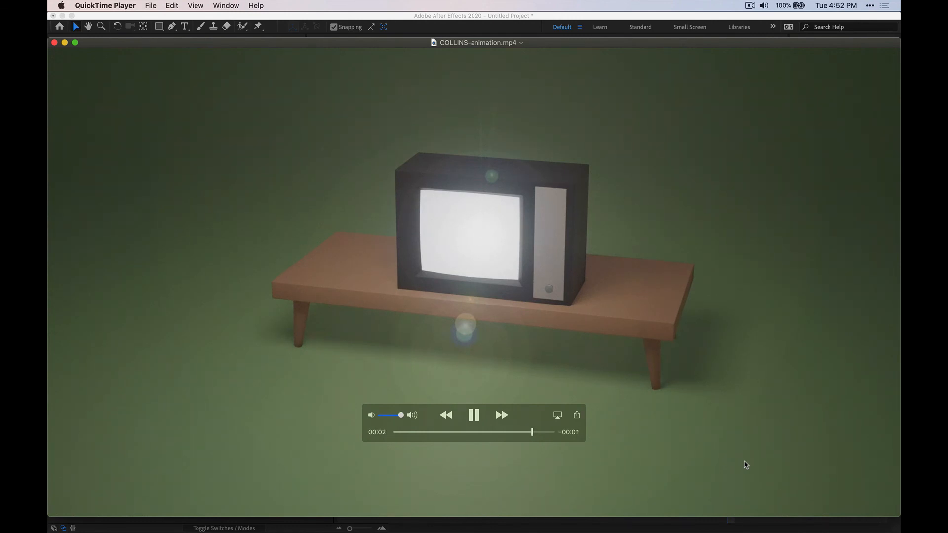
Switch to Google Chrome and review the Introduction to Animated Textures assignment page, including the Image Sequence Download section.
key("super+Tab")
key("super+Tab")
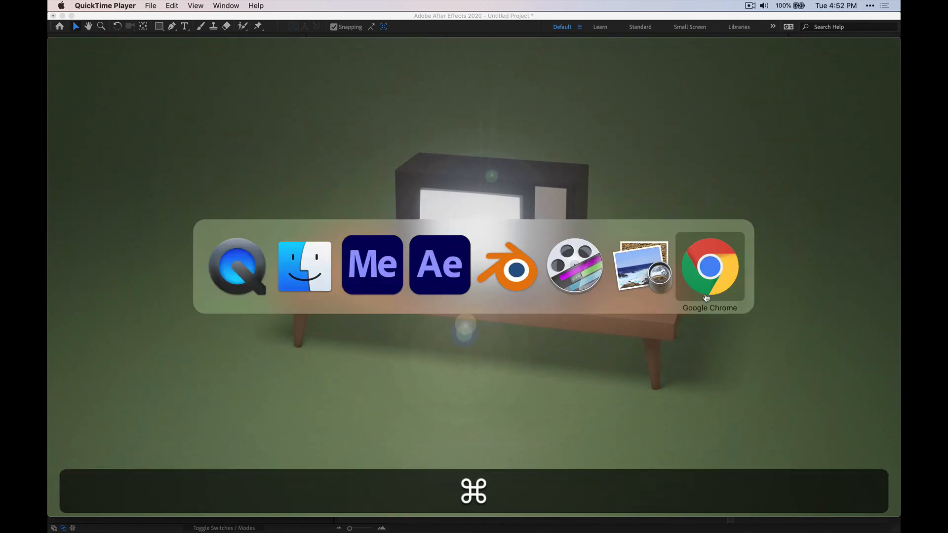
left_click(709, 266)
key("super+n")
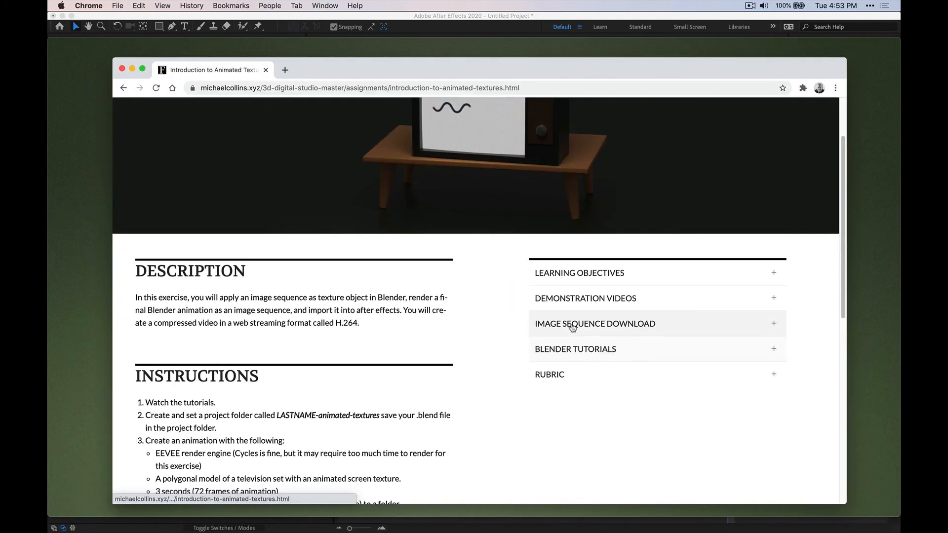
left_click(573, 328)
scroll(575, 324, "down", 3)
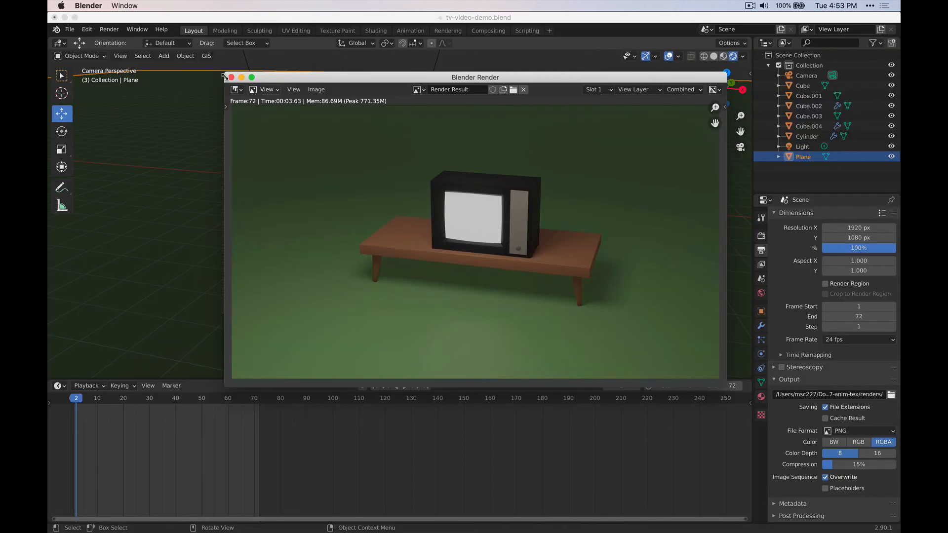
Close the Blender Render window in Blender to return to the TV scene.
left_click(227, 79)
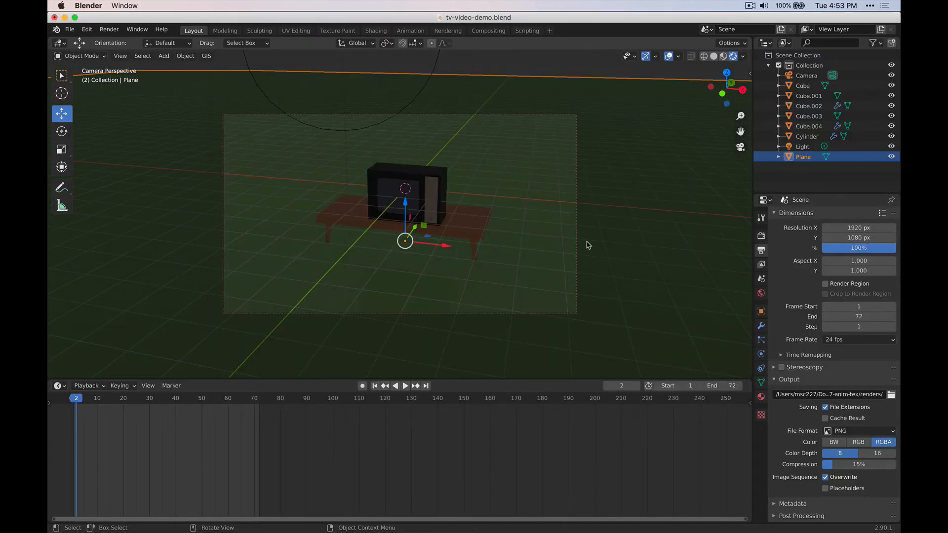